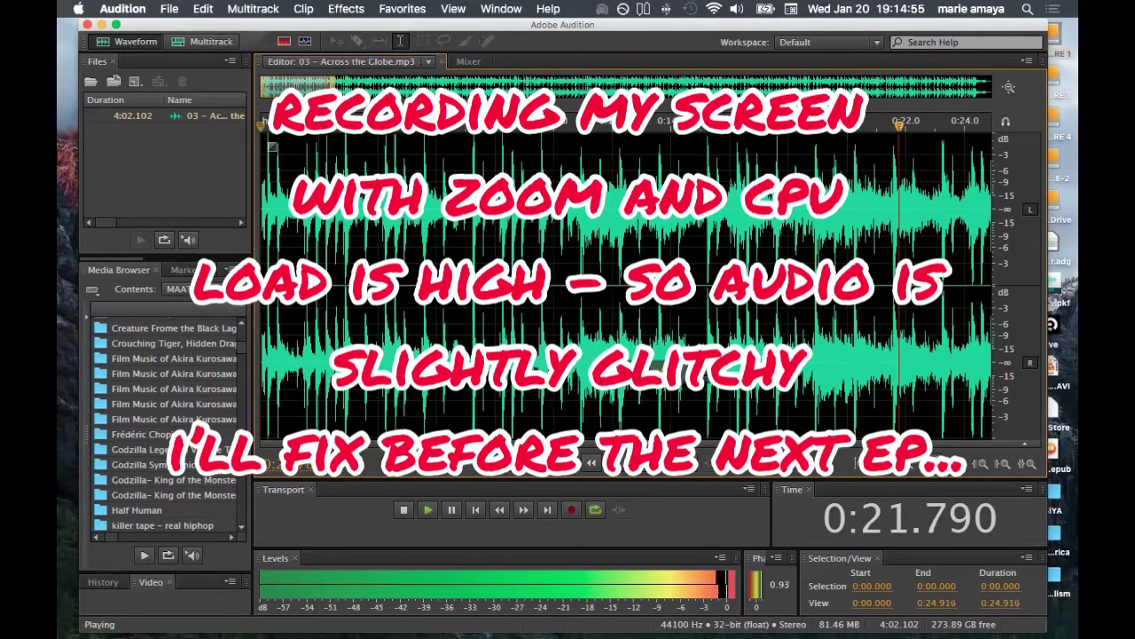
Select the passage from about 0:06.053 to 0:09.502 in the song's waveform and play it as a loop.
click(931, 463)
click(931, 463)
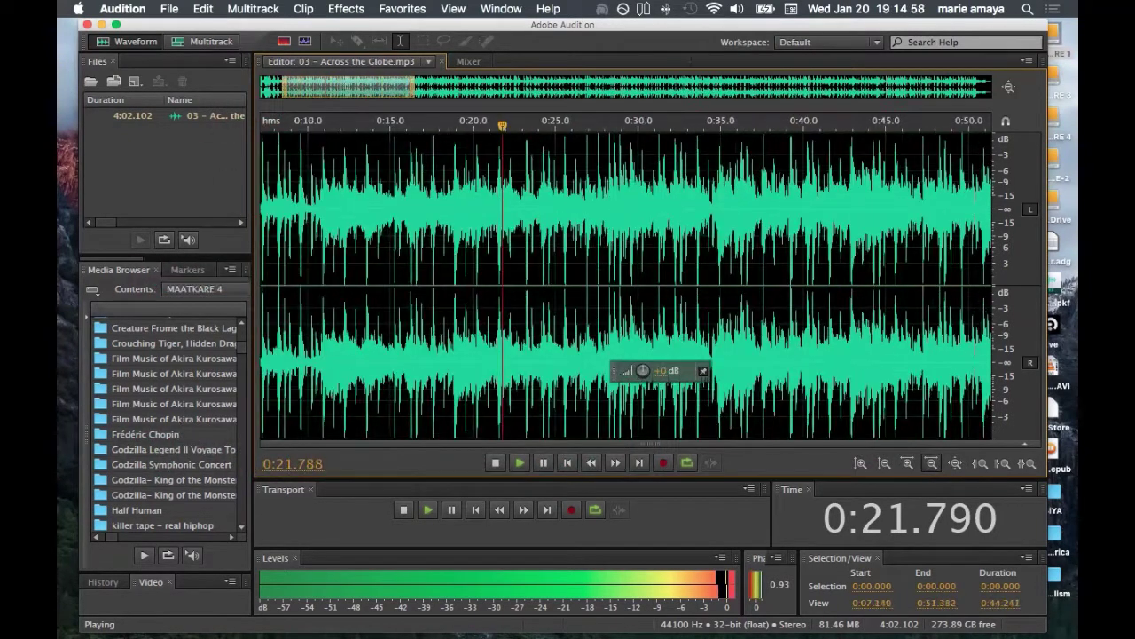
scroll(679, 101, down, 3)
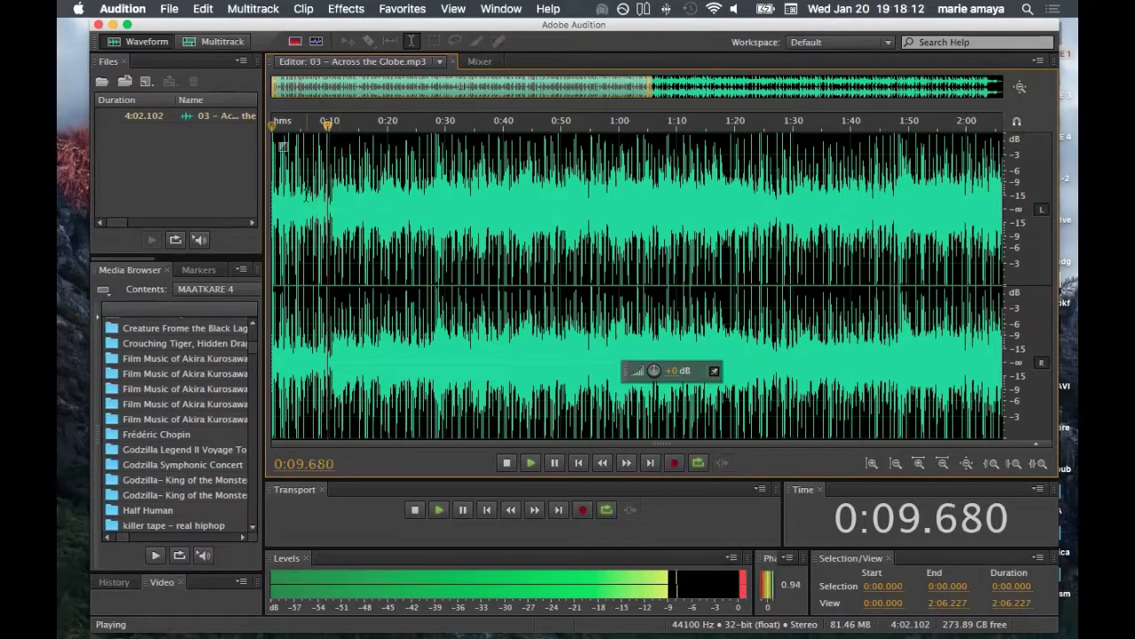
click(306, 198)
drag(307, 198, 326, 197)
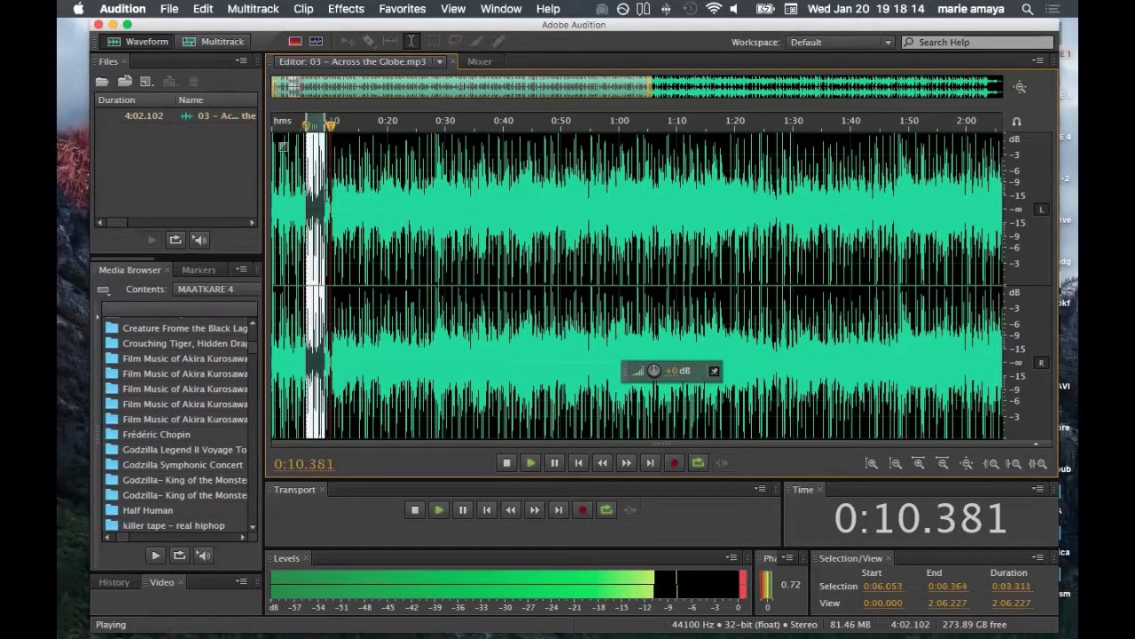
key(space)
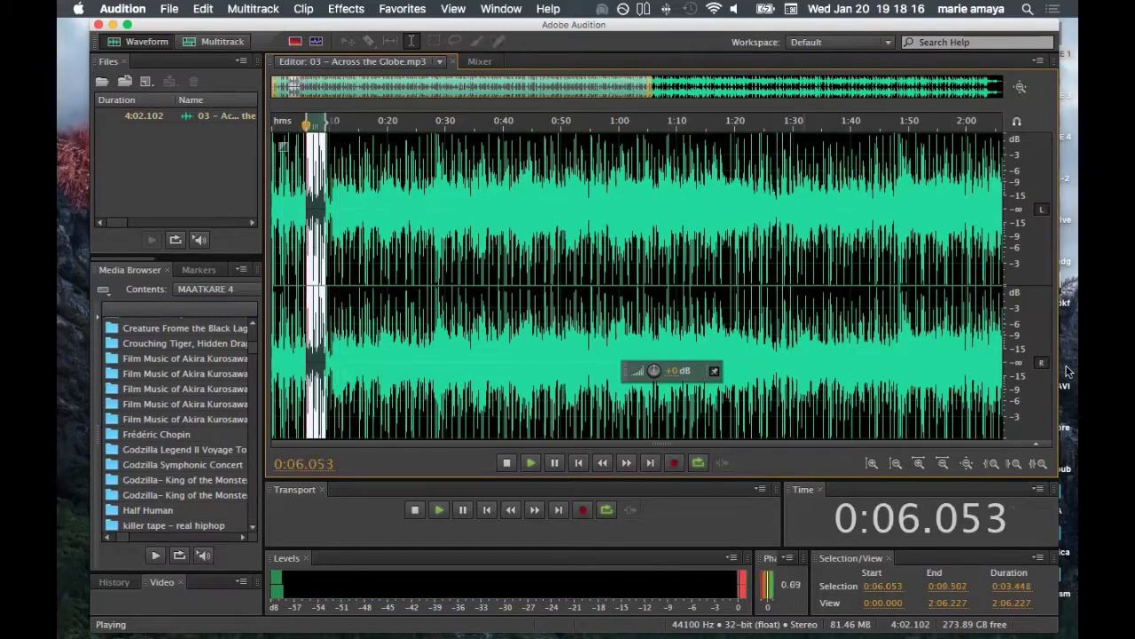
key(space)
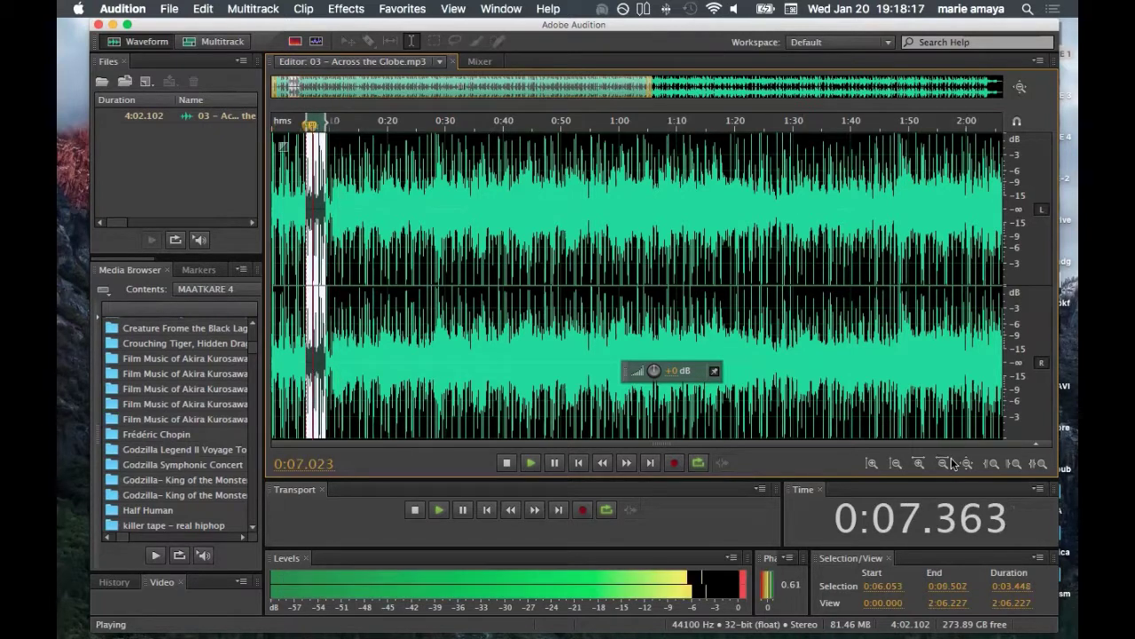
Magnify the selected passage in time to examine its individual beats and both selection boundaries.
click(945, 466)
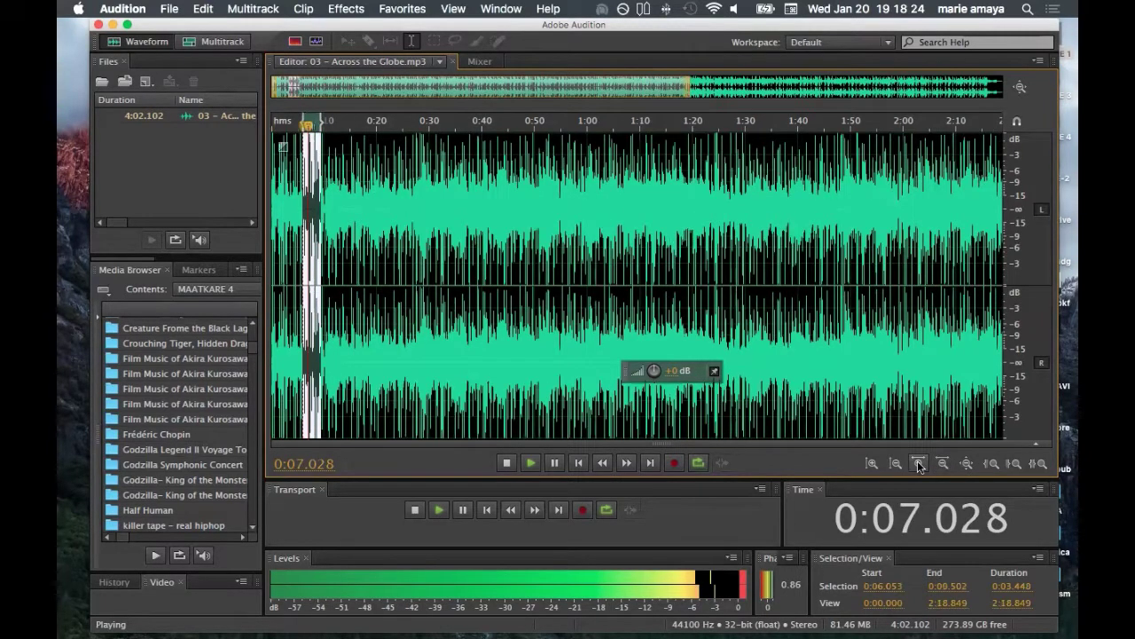
click(919, 464)
click(919, 464)
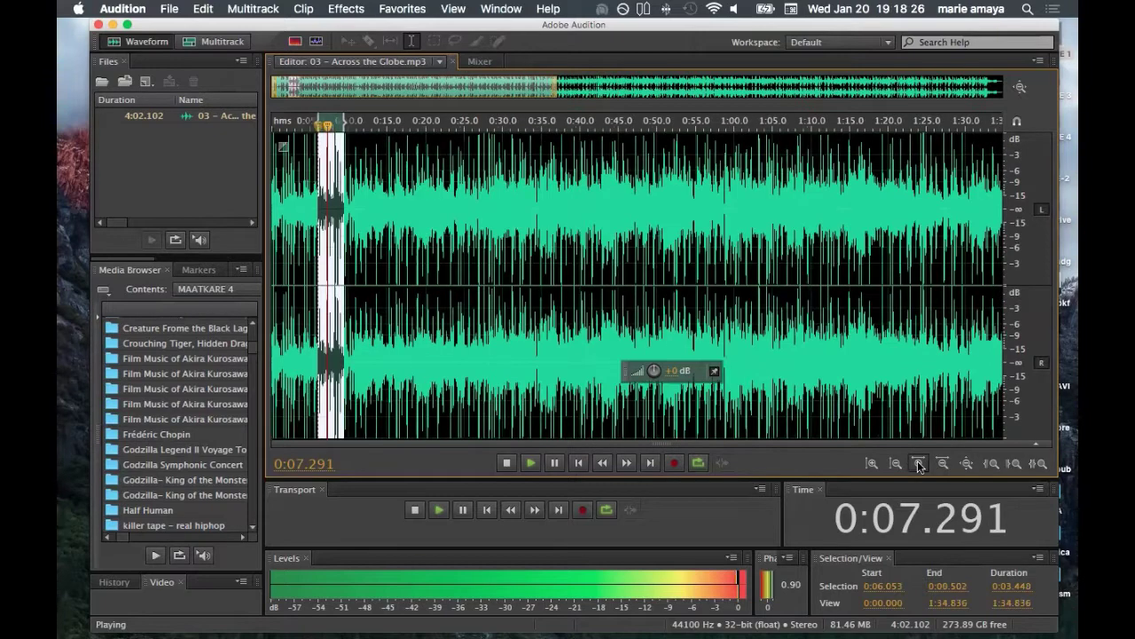
click(919, 464)
click(919, 464)
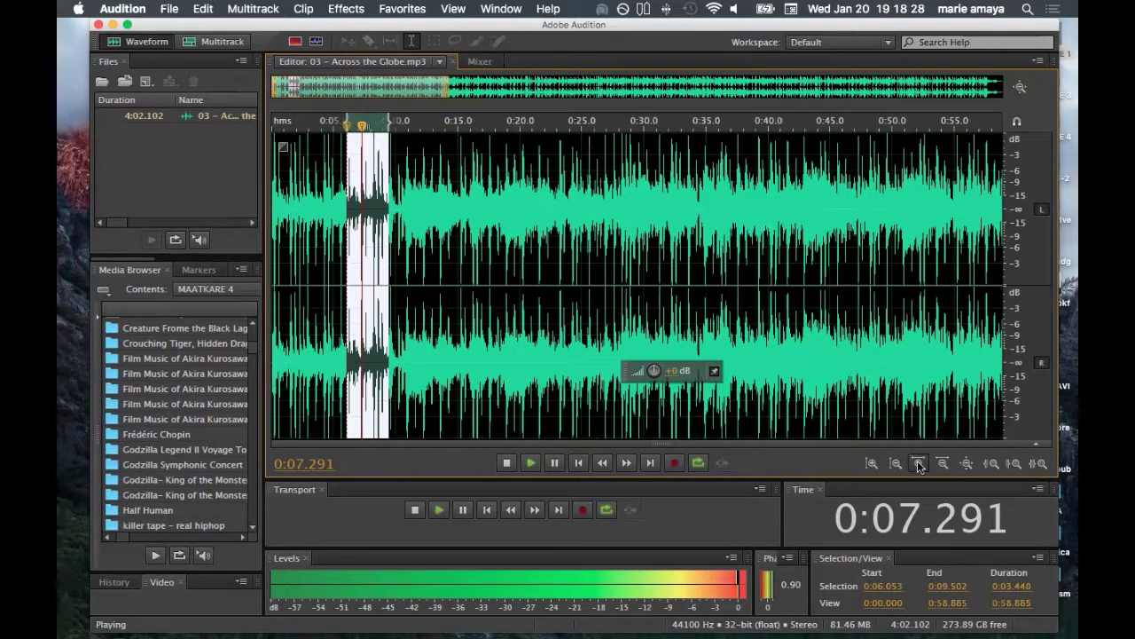
click(919, 463)
click(919, 464)
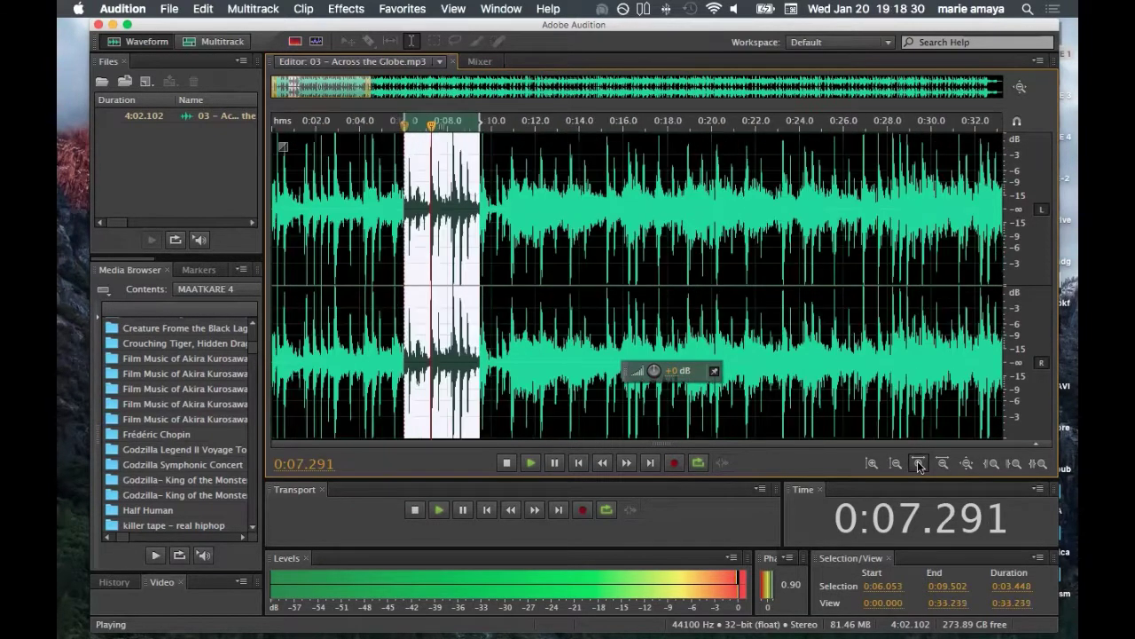
click(919, 464)
click(919, 463)
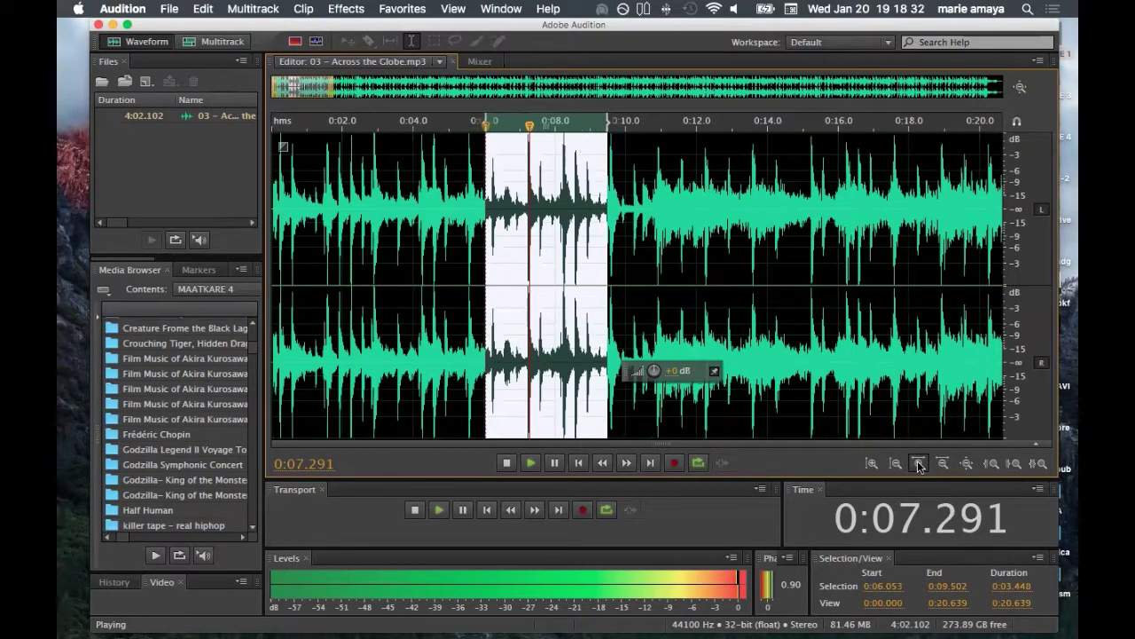
click(919, 464)
scroll(685, 218, up, 2)
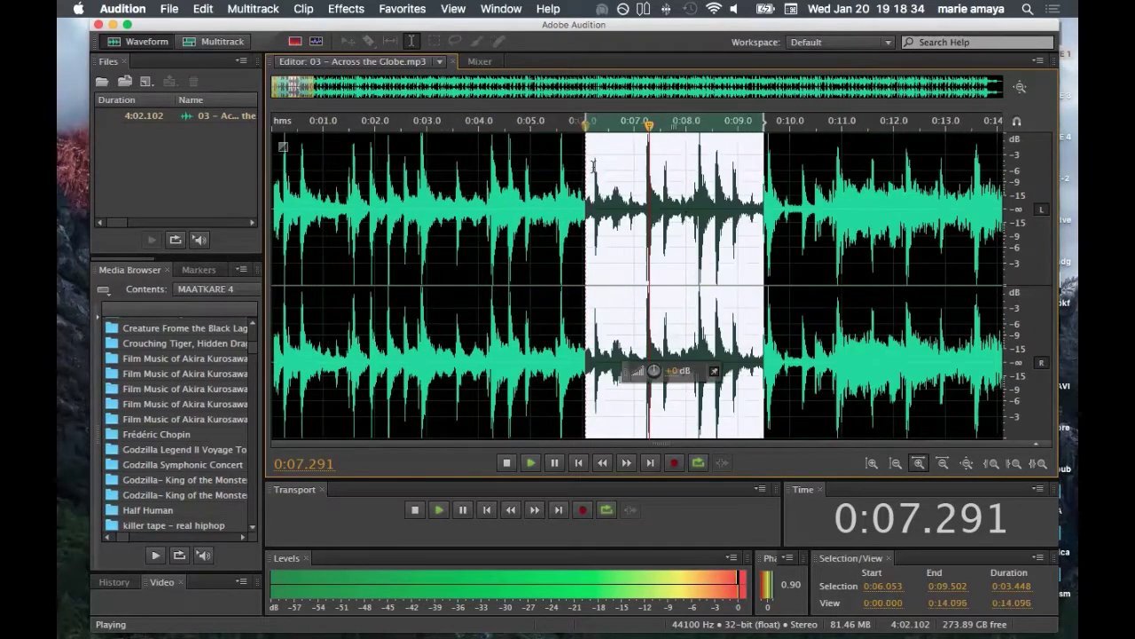
scroll(585, 161, up, 2)
scroll(775, 266, up, 2)
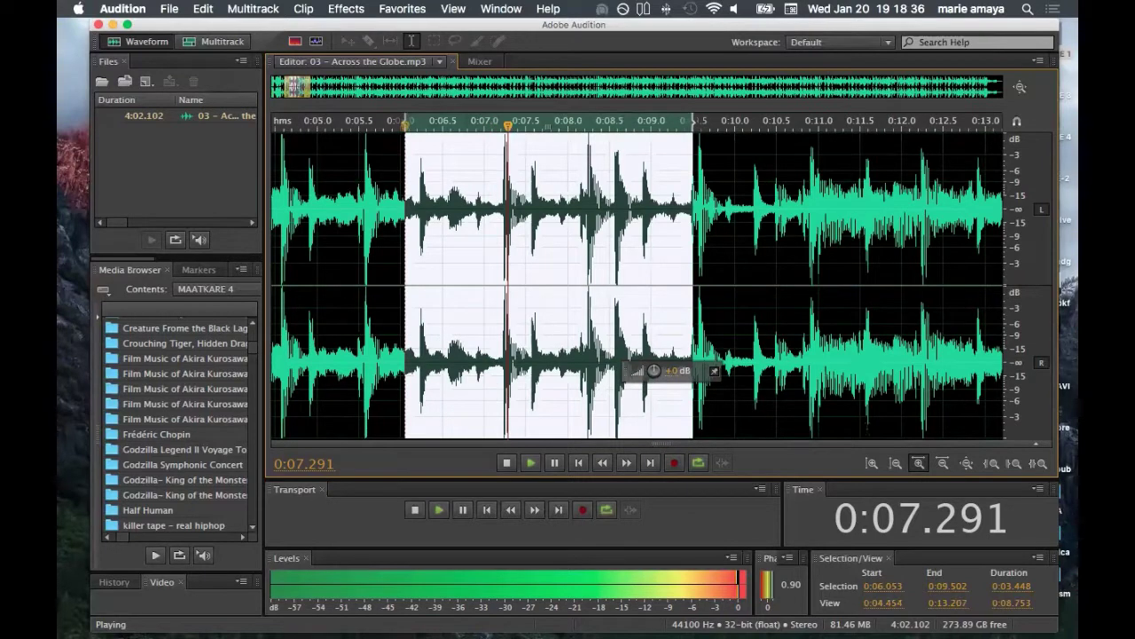
scroll(867, 429, up, 2)
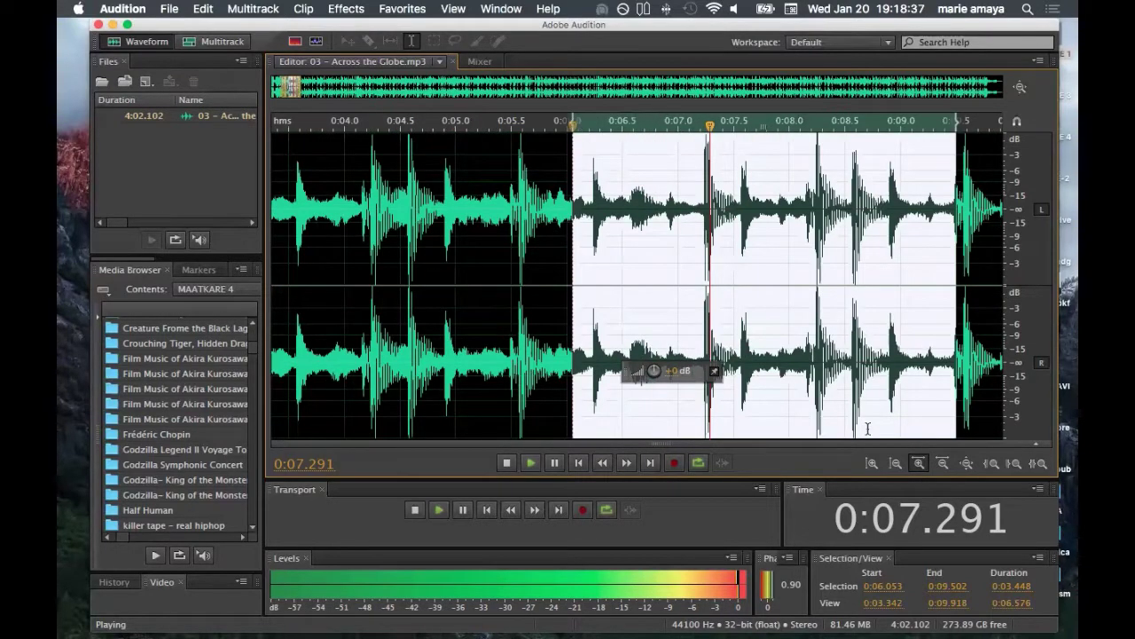
scroll(868, 430, up, 2)
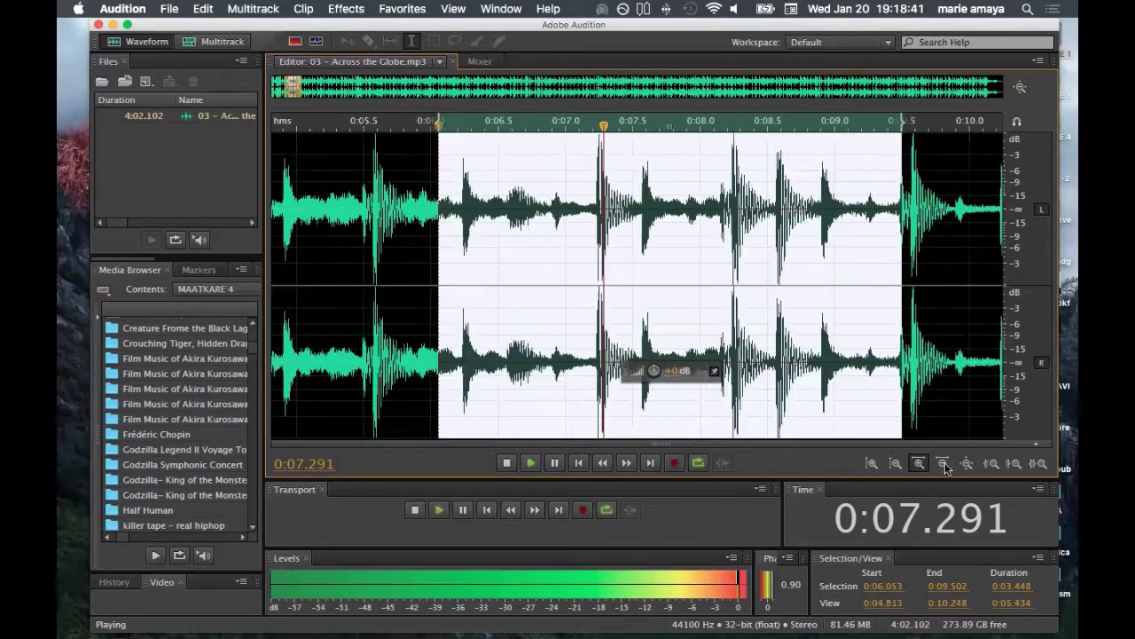
Adjust the looping selection to run from about 0:05.492 to about 0:08.551, with each edge just before a drum hit.
click(946, 468)
click(946, 469)
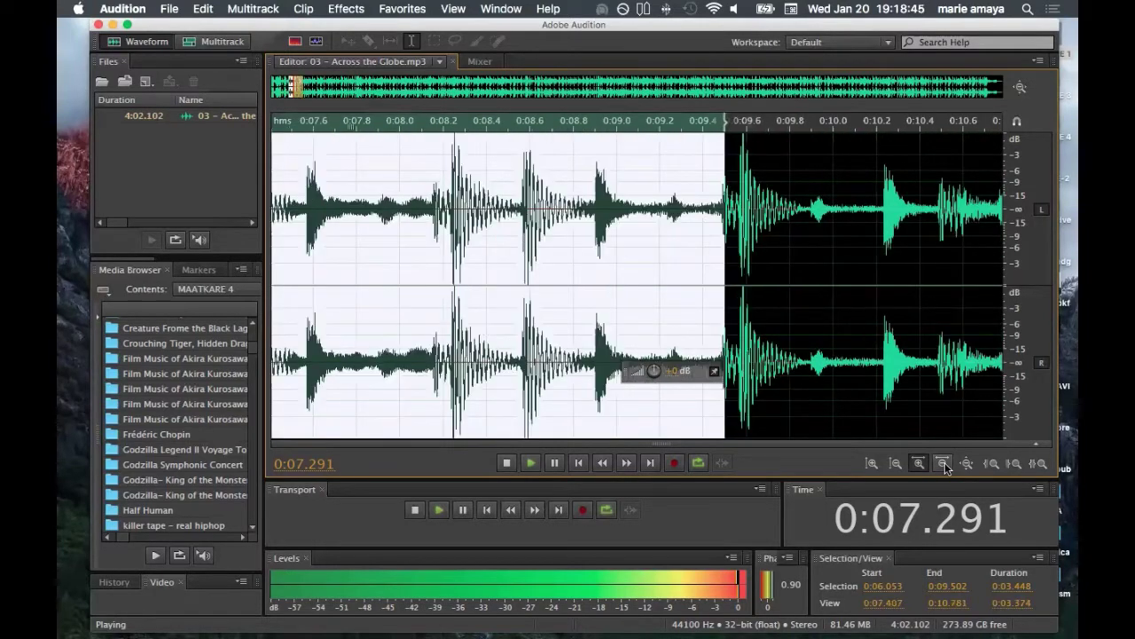
click(945, 468)
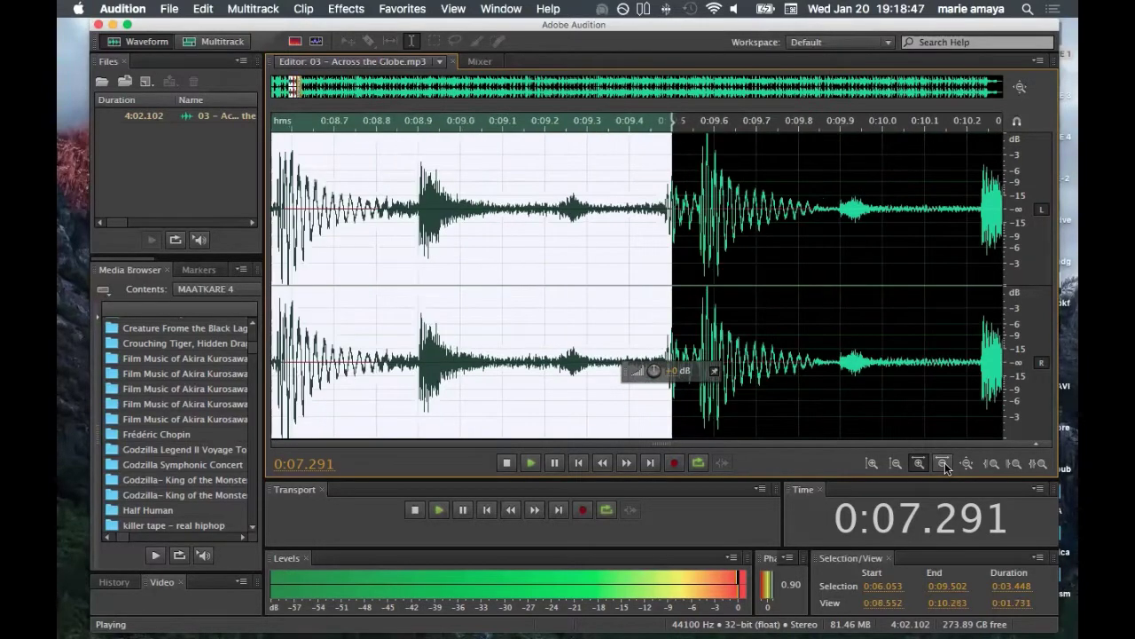
click(945, 468)
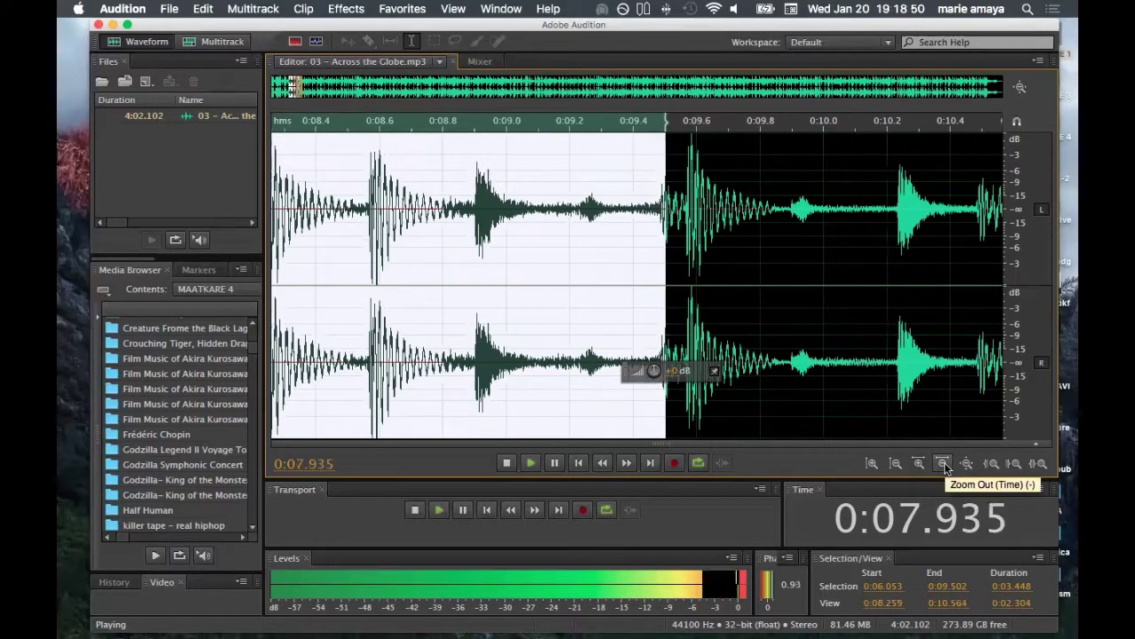
click(946, 468)
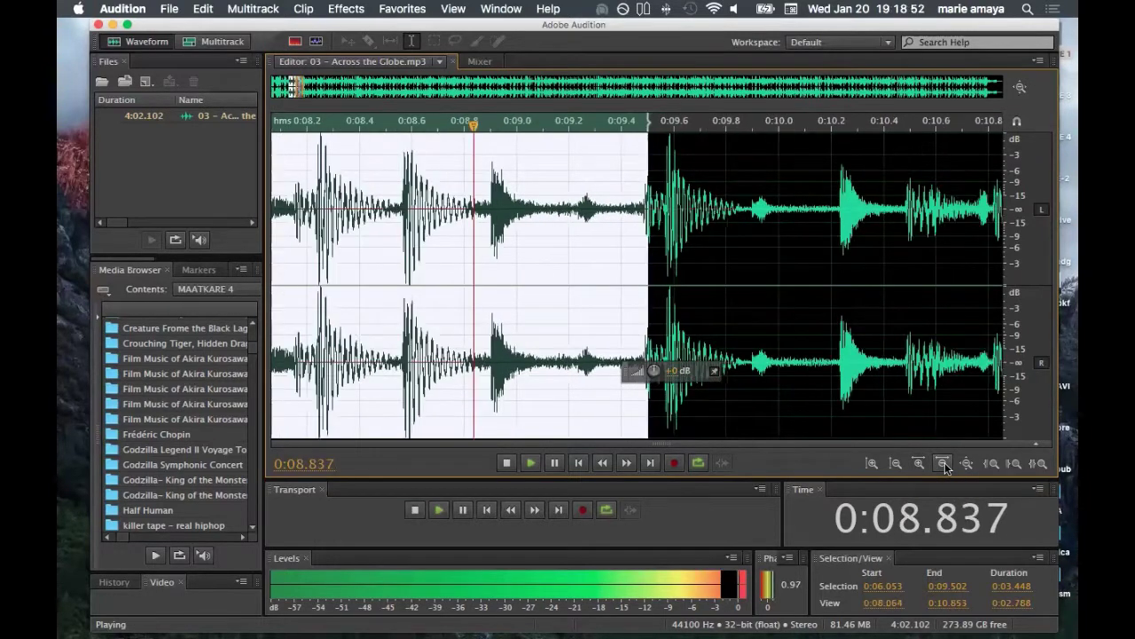
click(945, 468)
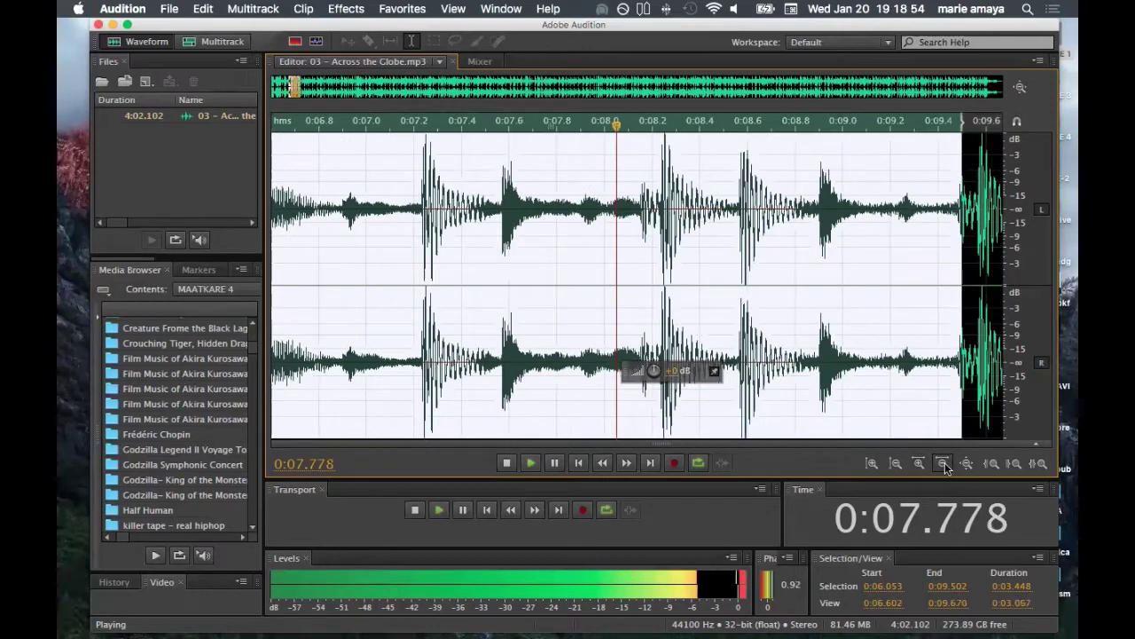
click(946, 469)
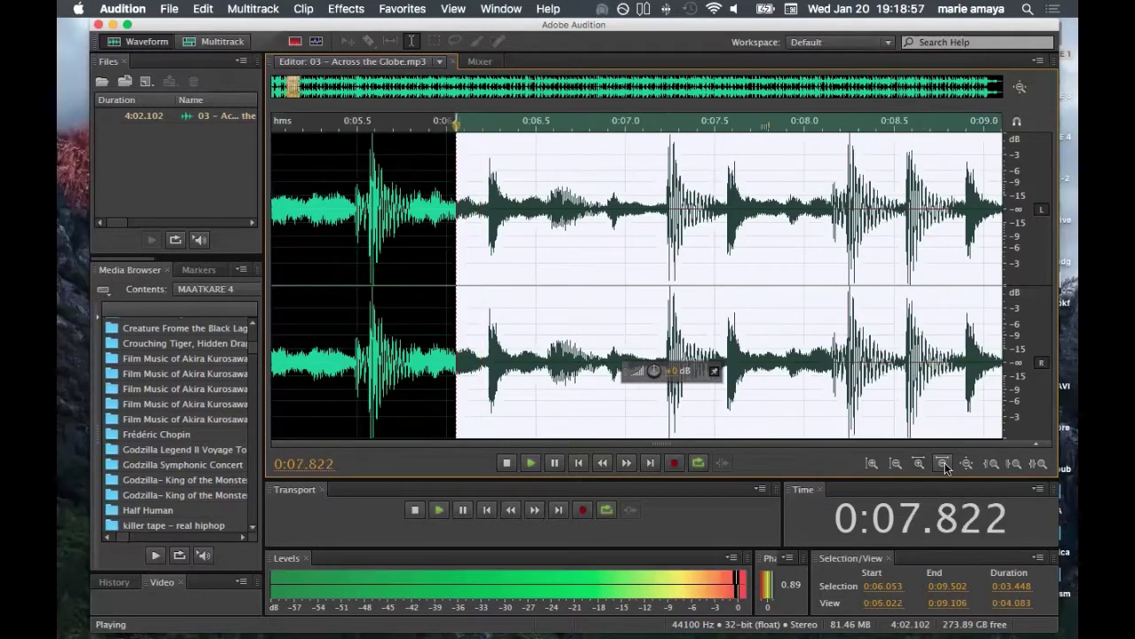
click(946, 468)
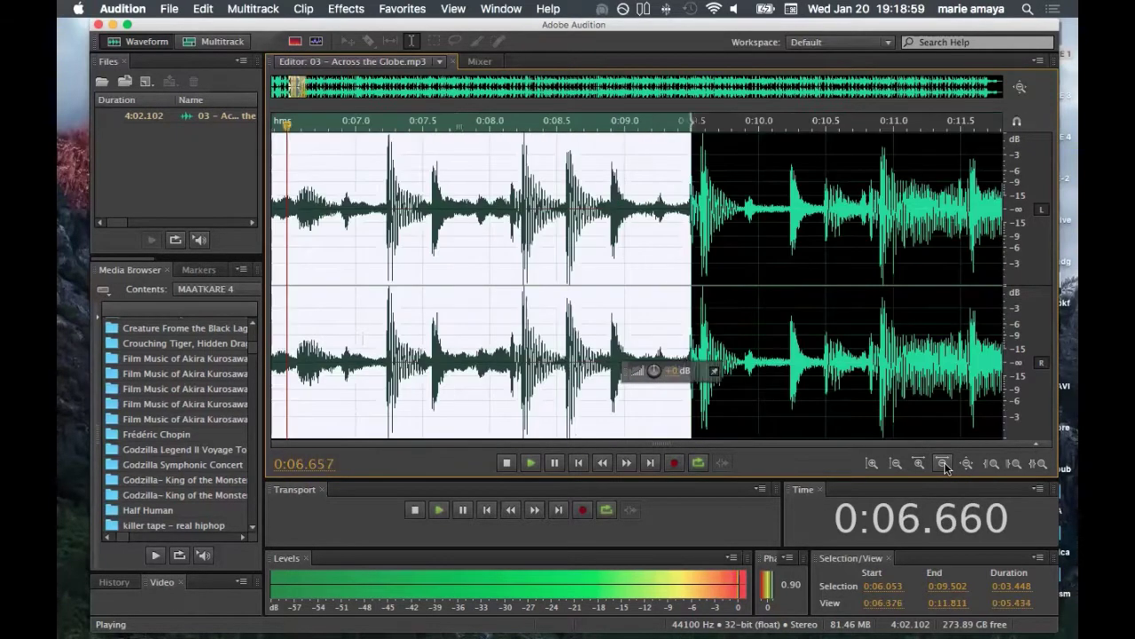
click(945, 468)
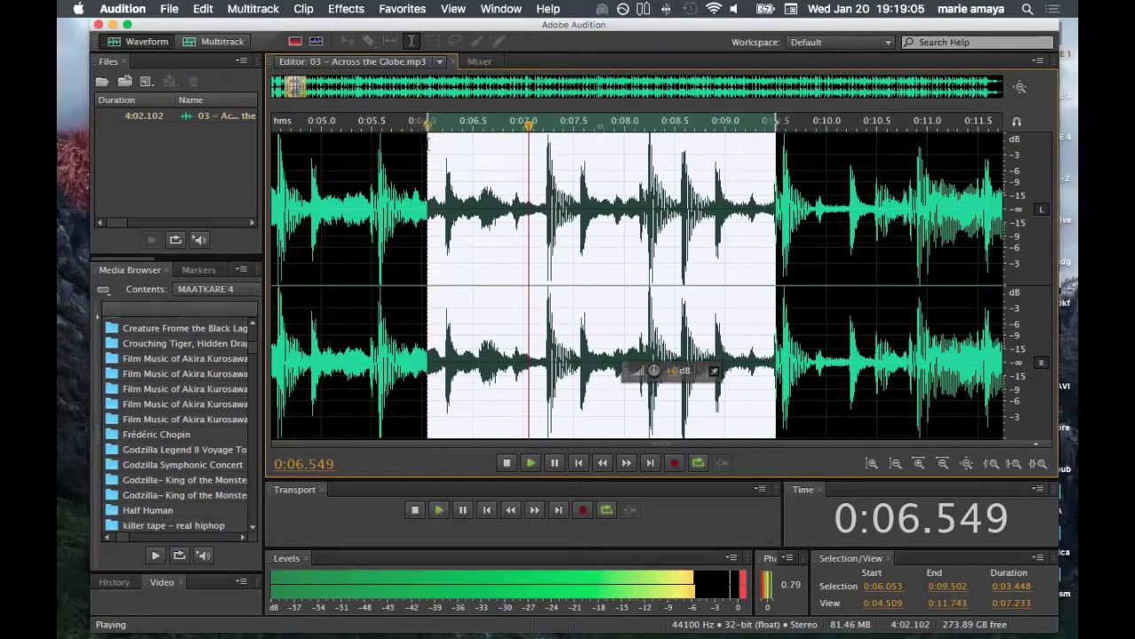
drag(424, 141, 367, 151)
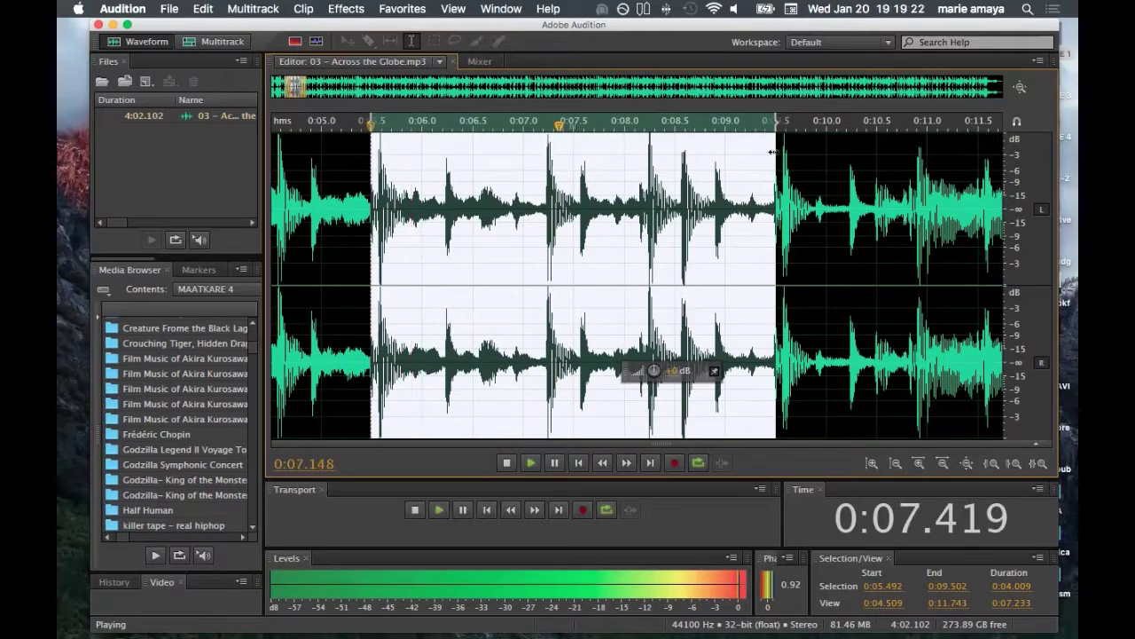
drag(773, 152, 675, 179)
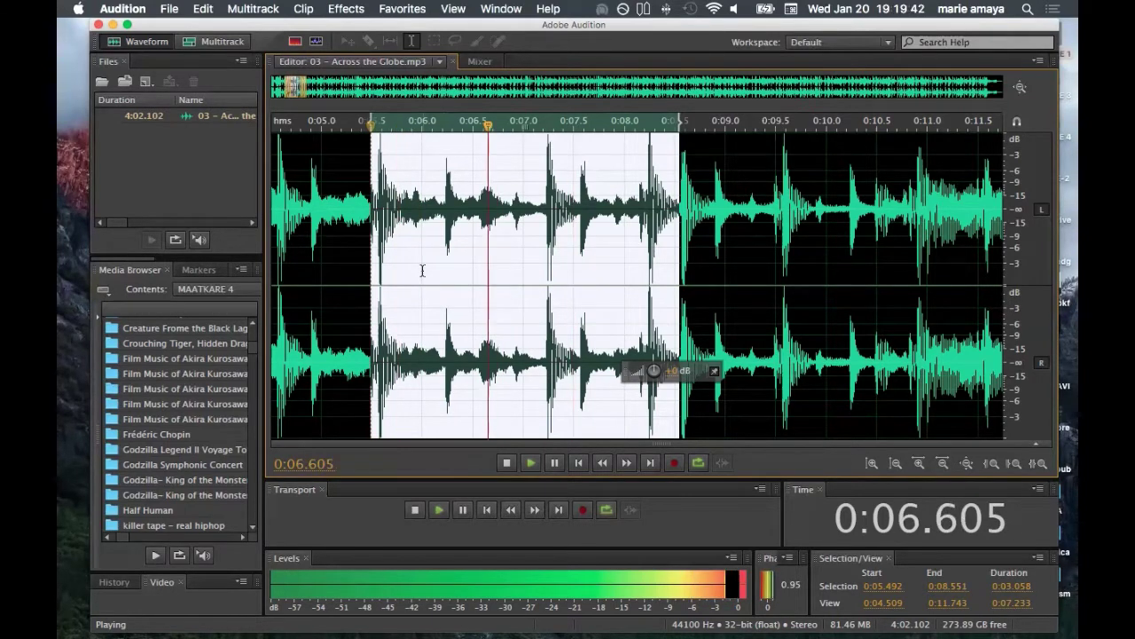
Refine the loop by trying a start of about 0:04.573, then settle the selection at about 0:05.554 to 0:08.224.
scroll(422, 271, left, 1)
scroll(422, 270, left, 1)
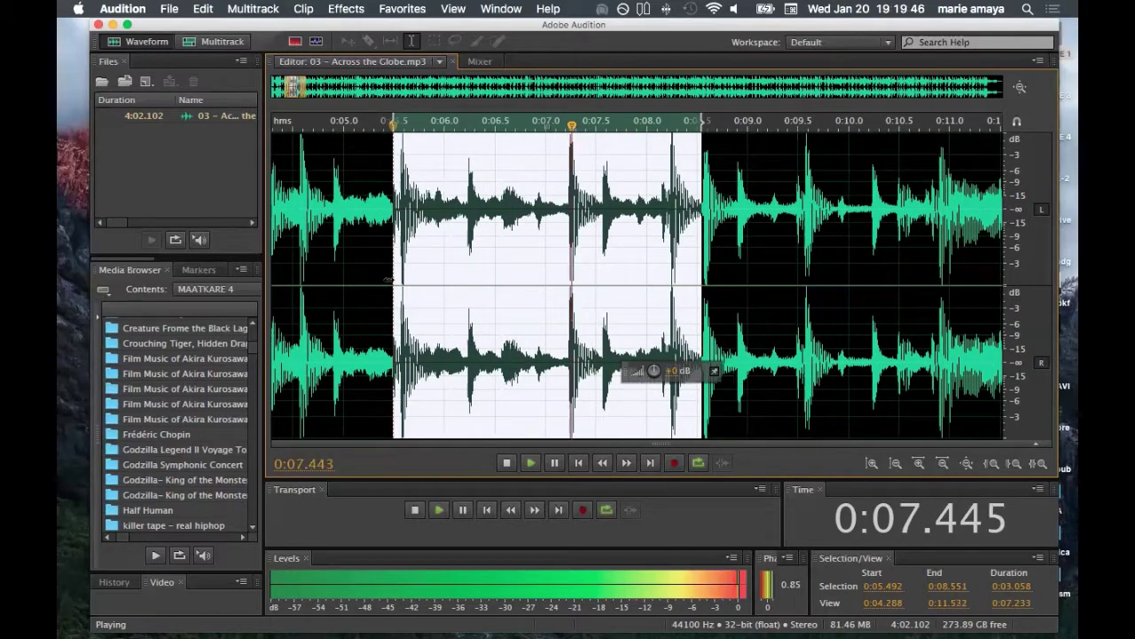
drag(388, 280, 300, 290)
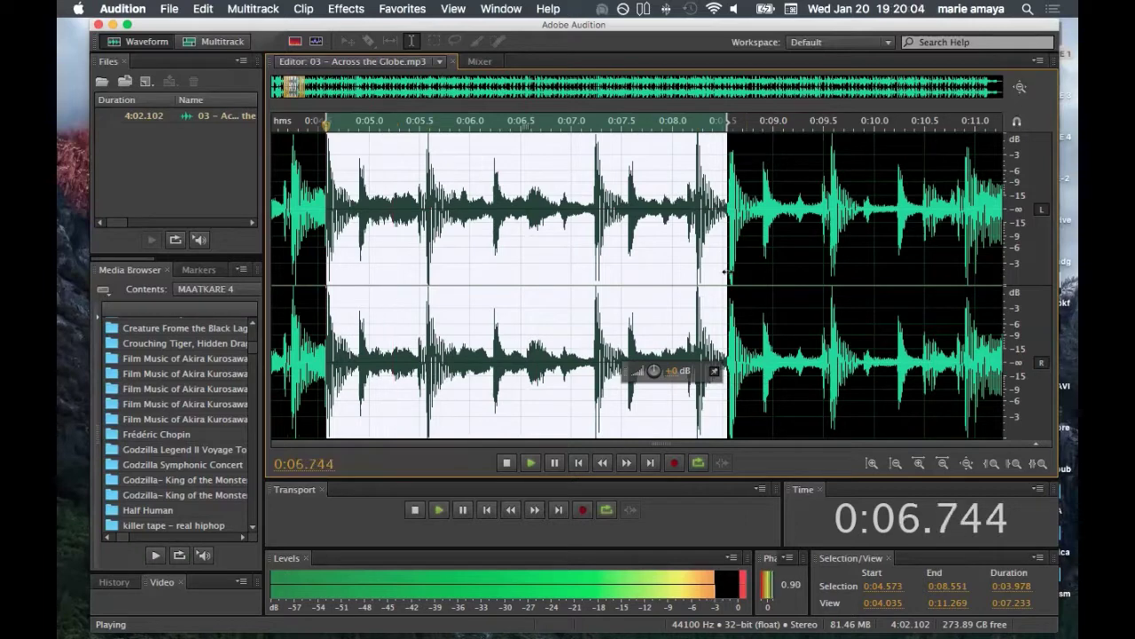
drag(726, 273, 695, 286)
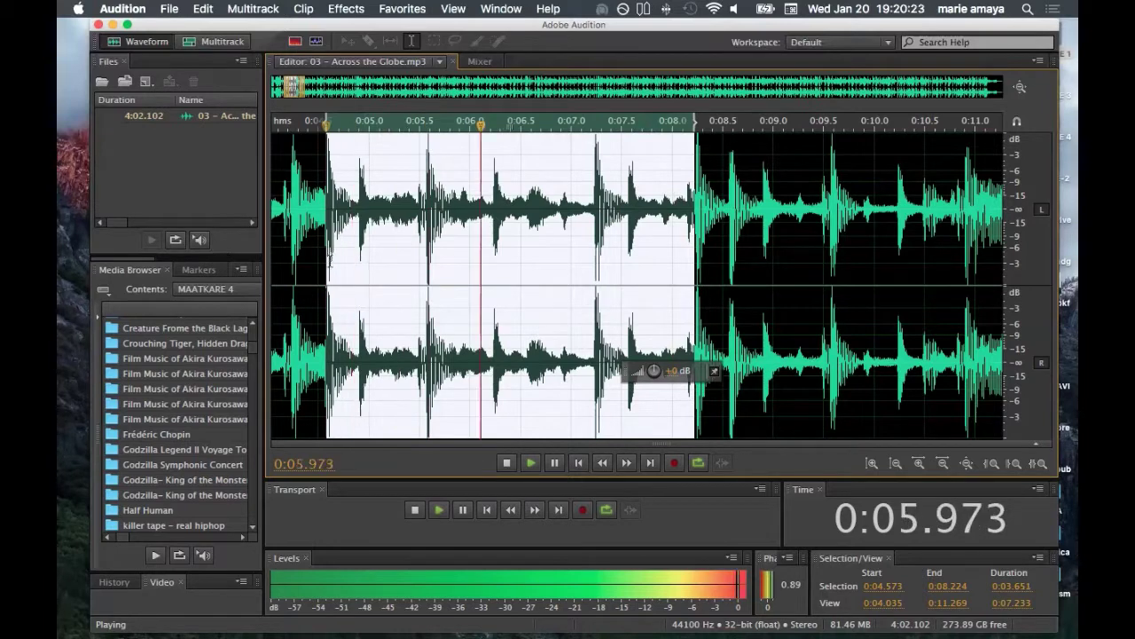
drag(343, 259, 421, 255)
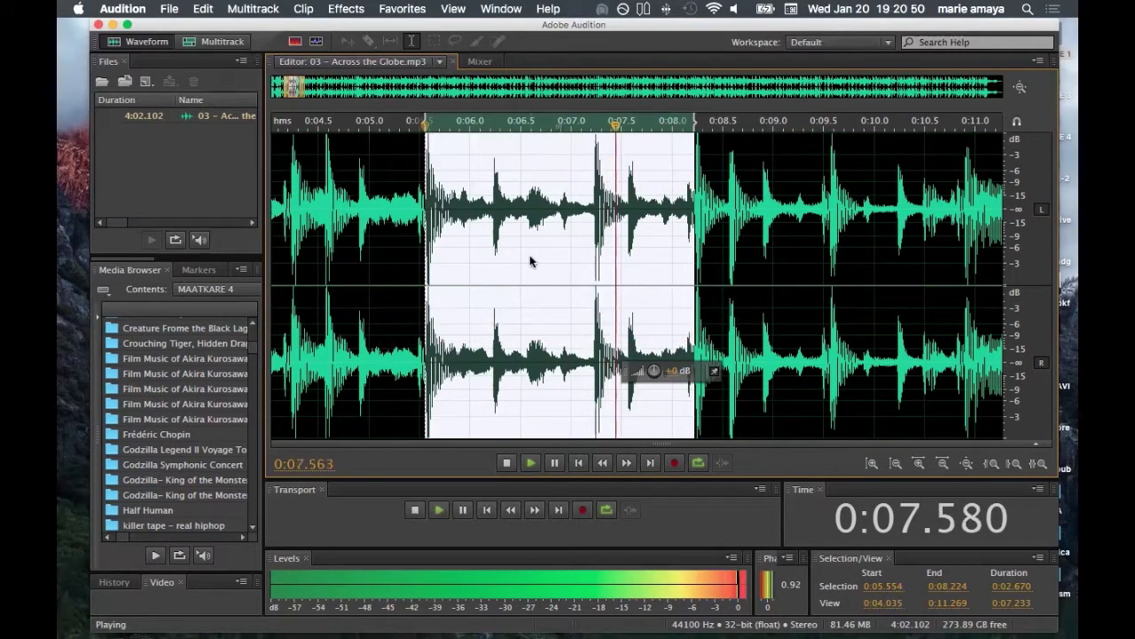
Copy the selected loop to a new audio file, stop playback and open the new file in the editor.
right_click(530, 261)
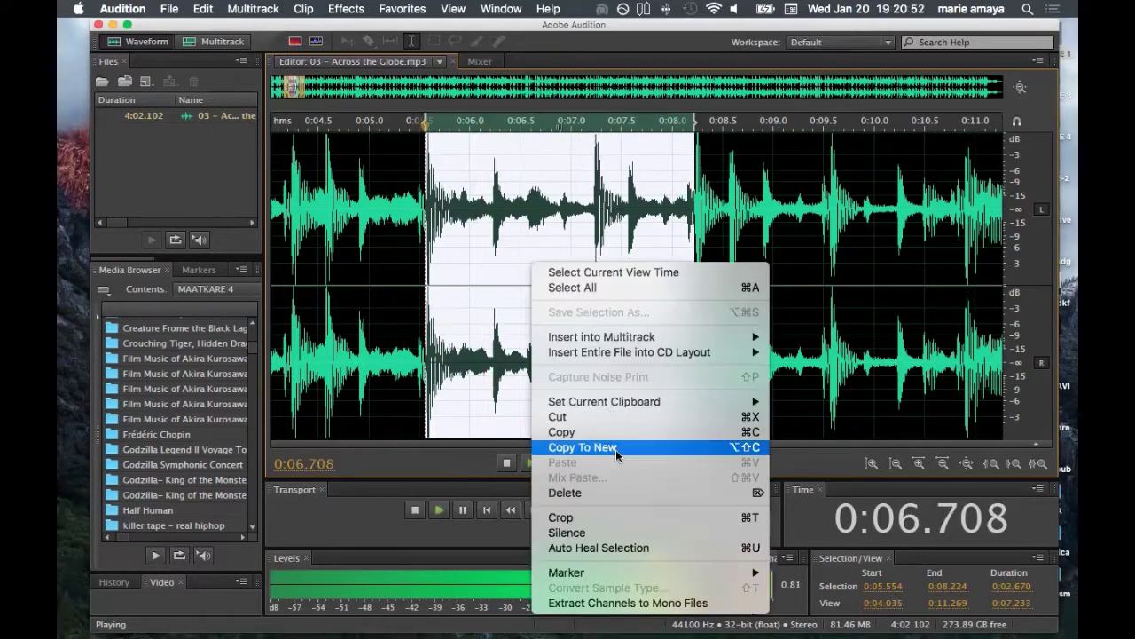
click(616, 448)
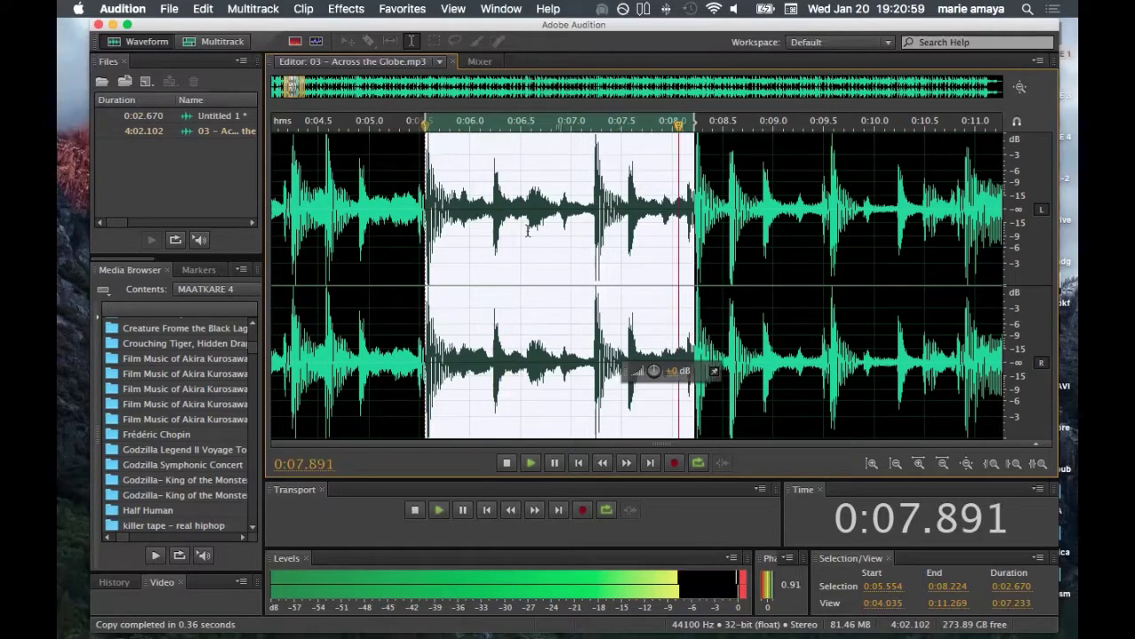
key(space)
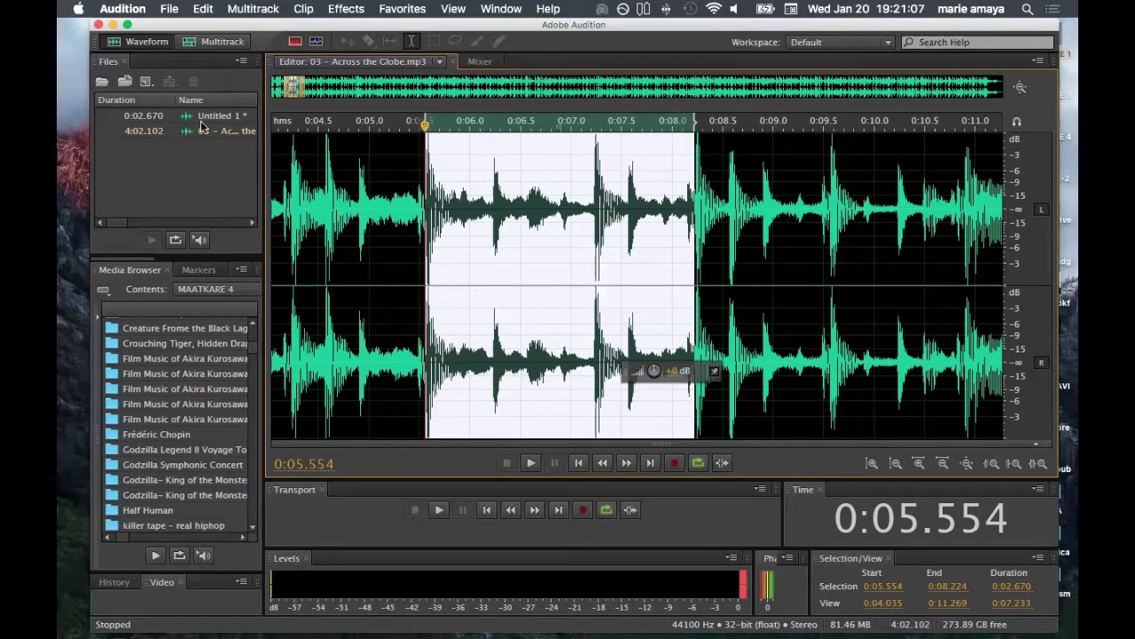
click(202, 126)
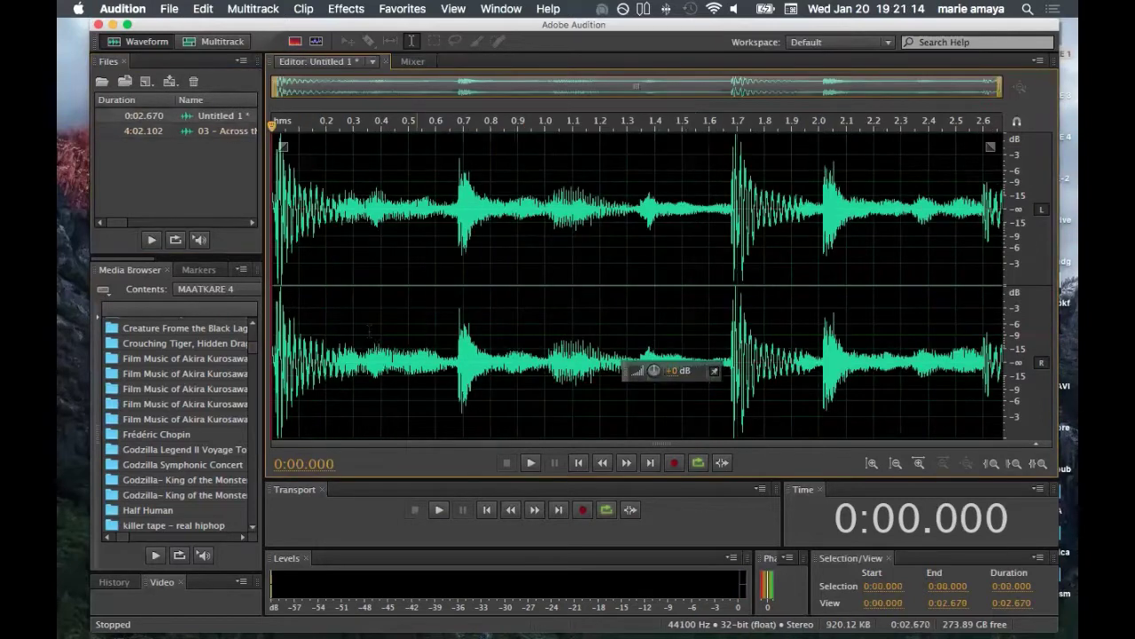
Copy the new file's entire waveform and place the playhead near its beginning, at about 0:00.049.
click(365, 293)
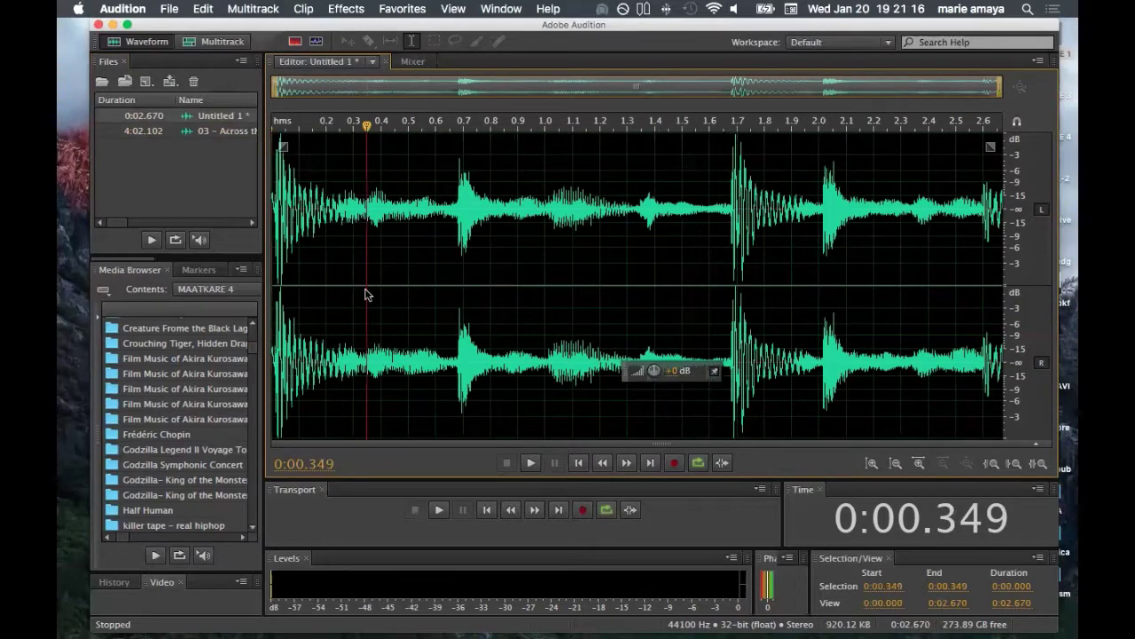
key(super+a)
right_click(434, 401)
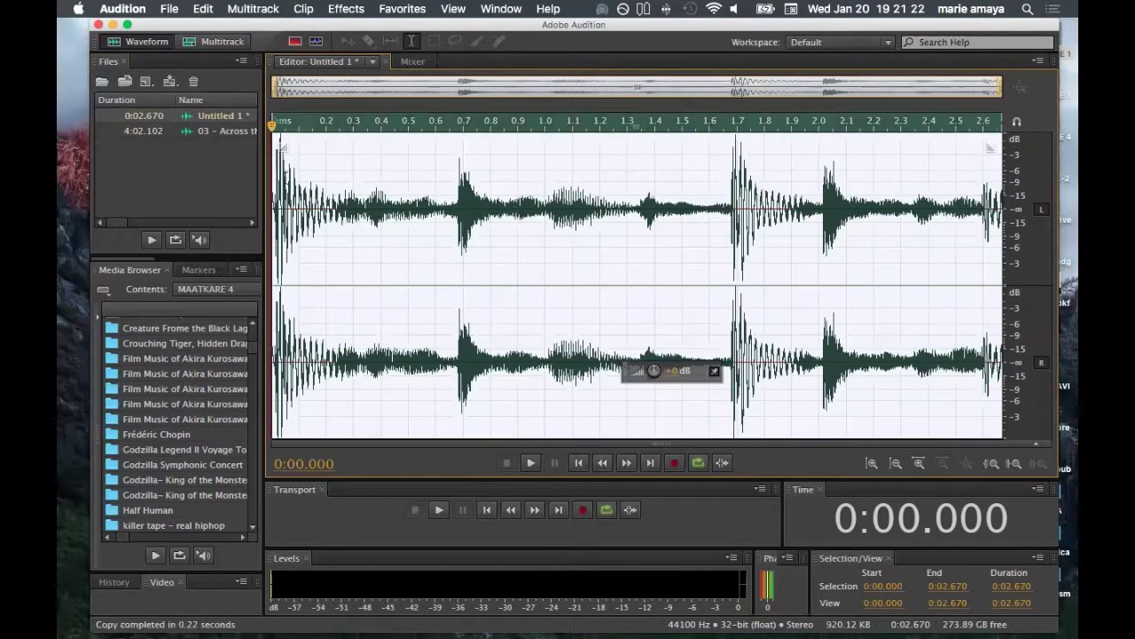
click(285, 172)
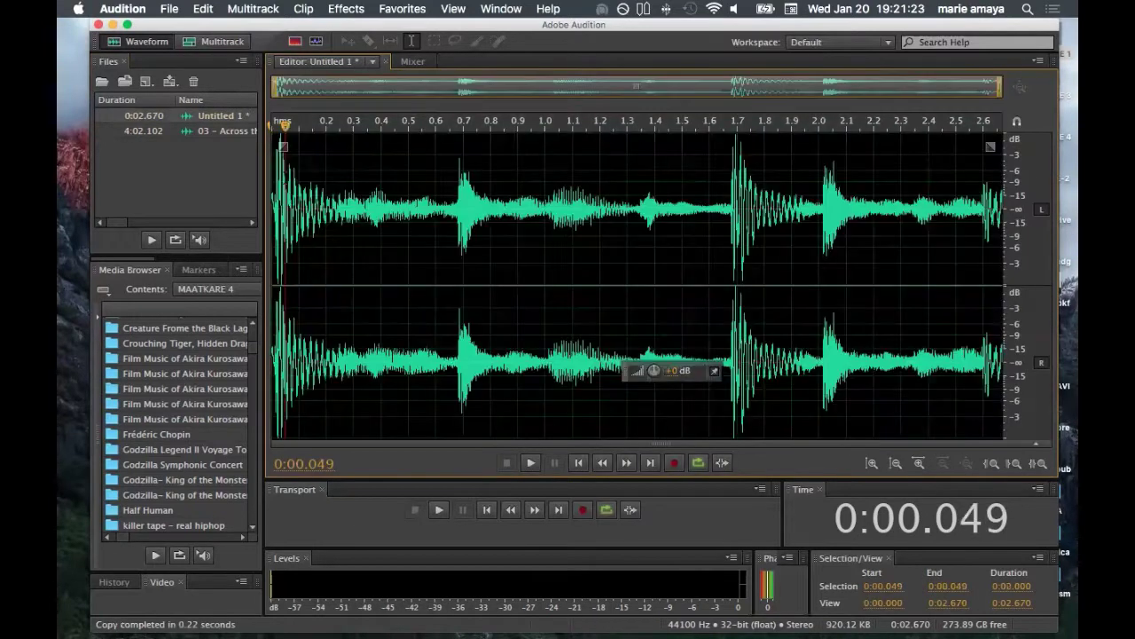
Paste the copied loop at the very start of the file, at 0:00.000, and play the doubled loop.
drag(285, 127, 246, 131)
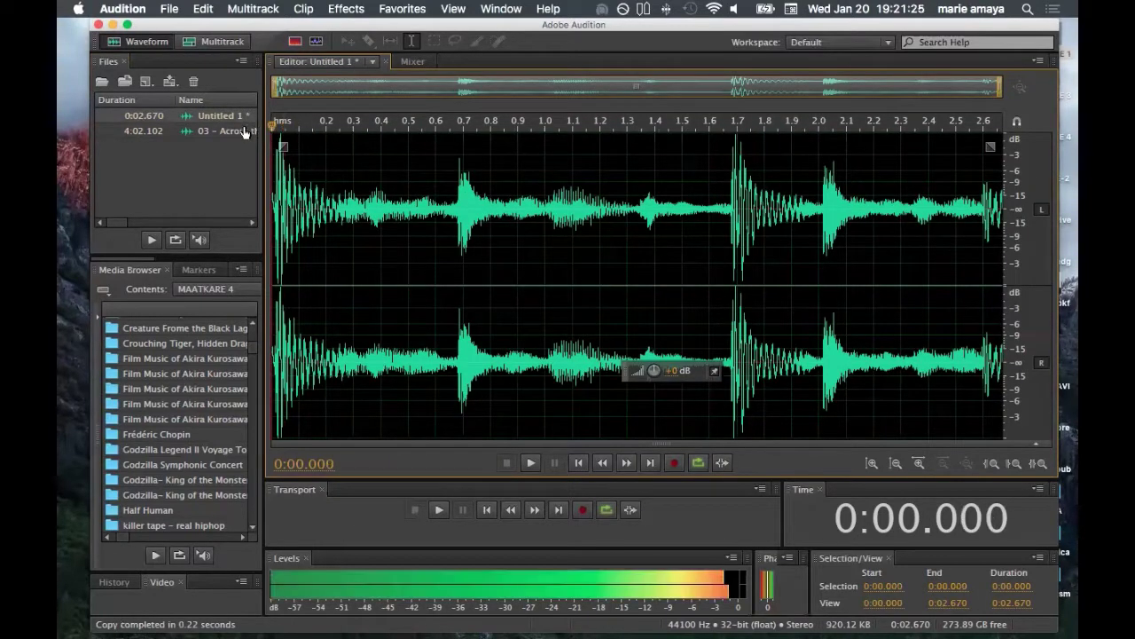
click(203, 9)
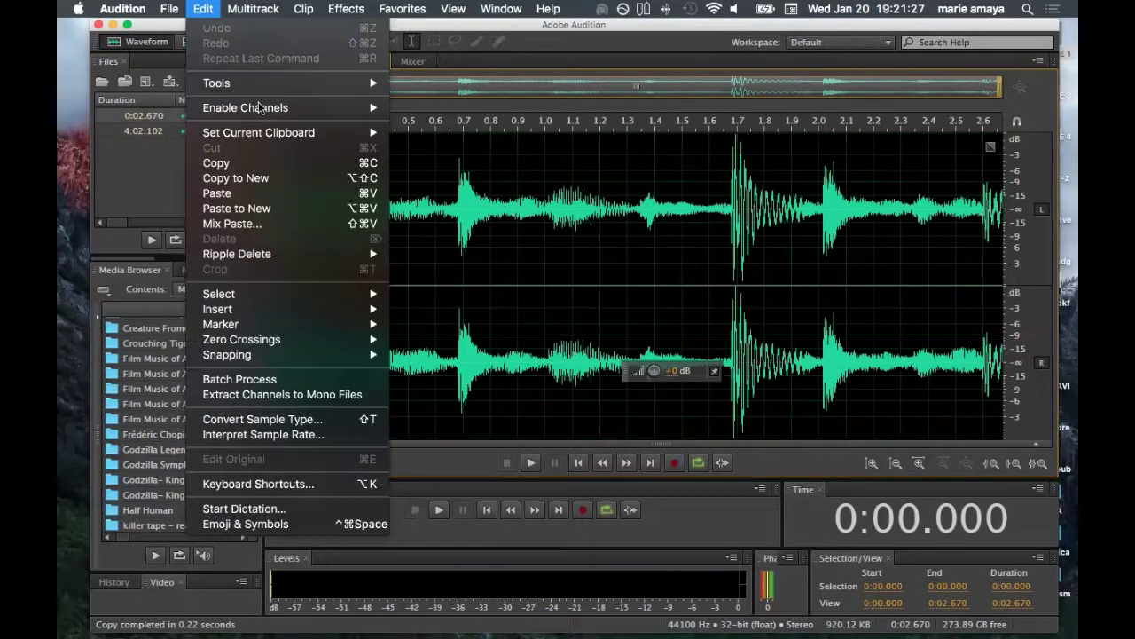
click(265, 194)
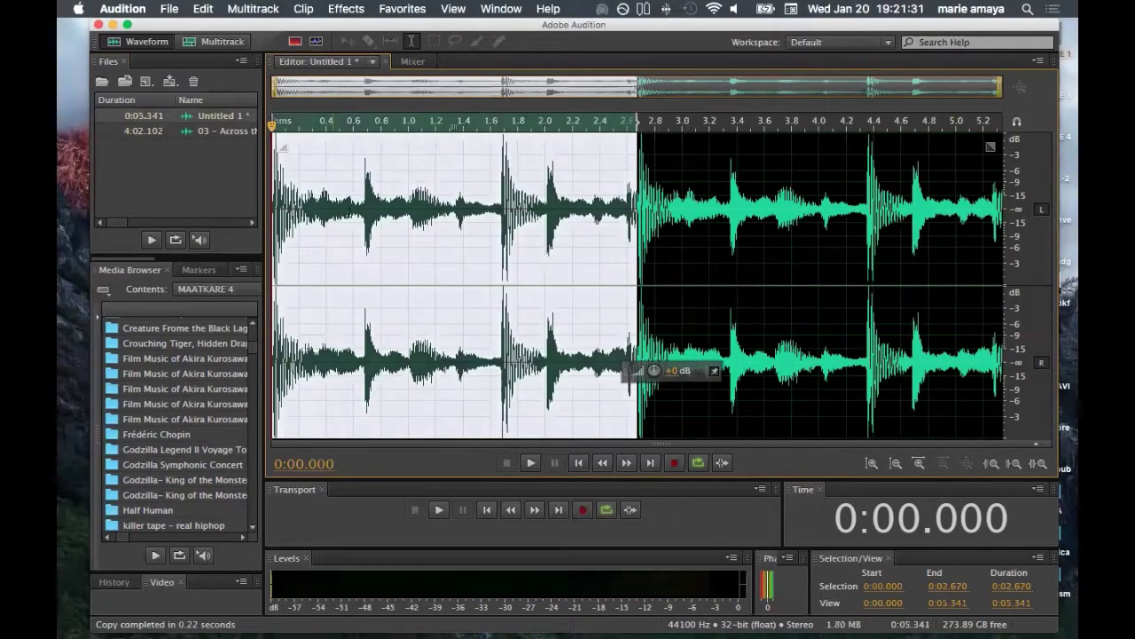
key(space)
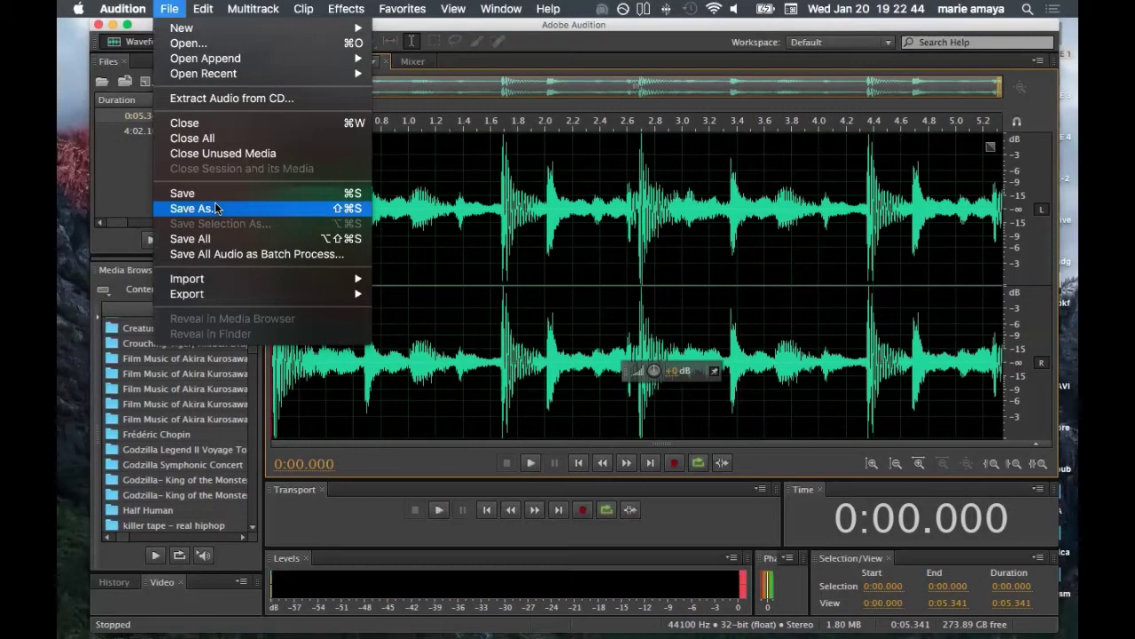
Start saving the doubled loop under the name FRESHLY CHOPPED EP 1, choosing the FRESHLY CHOPPED/SAMPLES folder on the MAATKARE 4 drive as location.
click(215, 208)
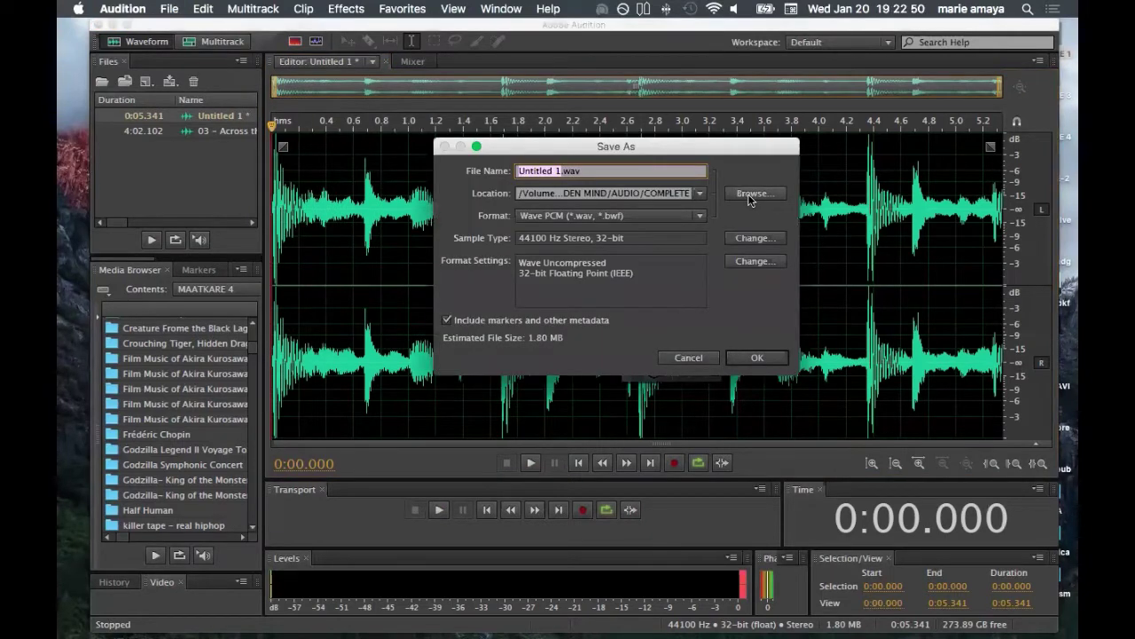
click(750, 197)
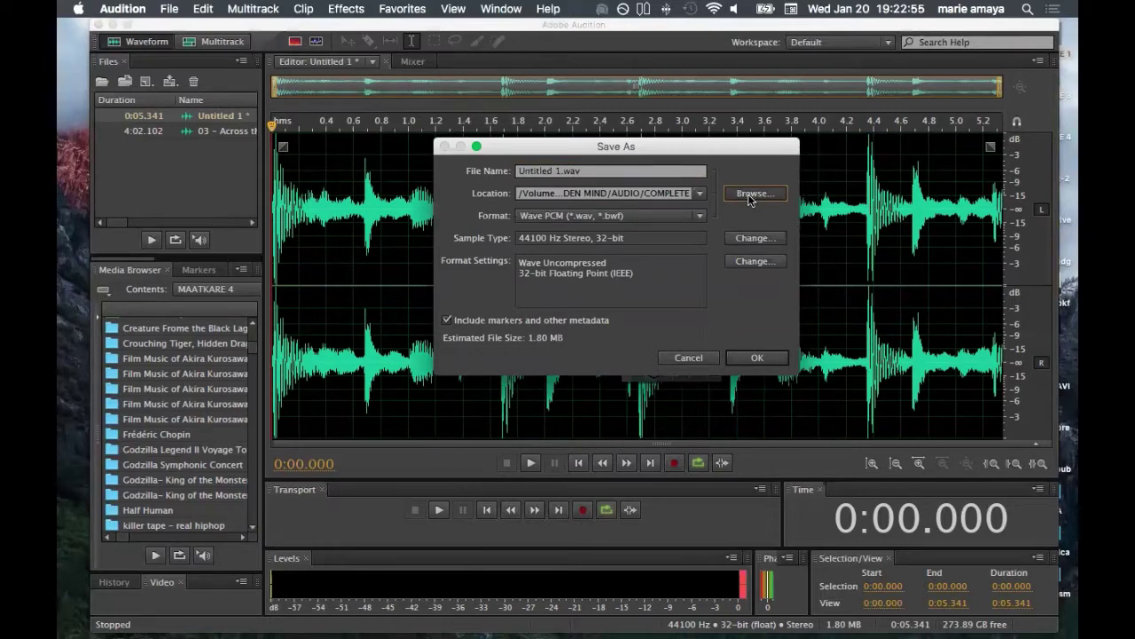
click(749, 195)
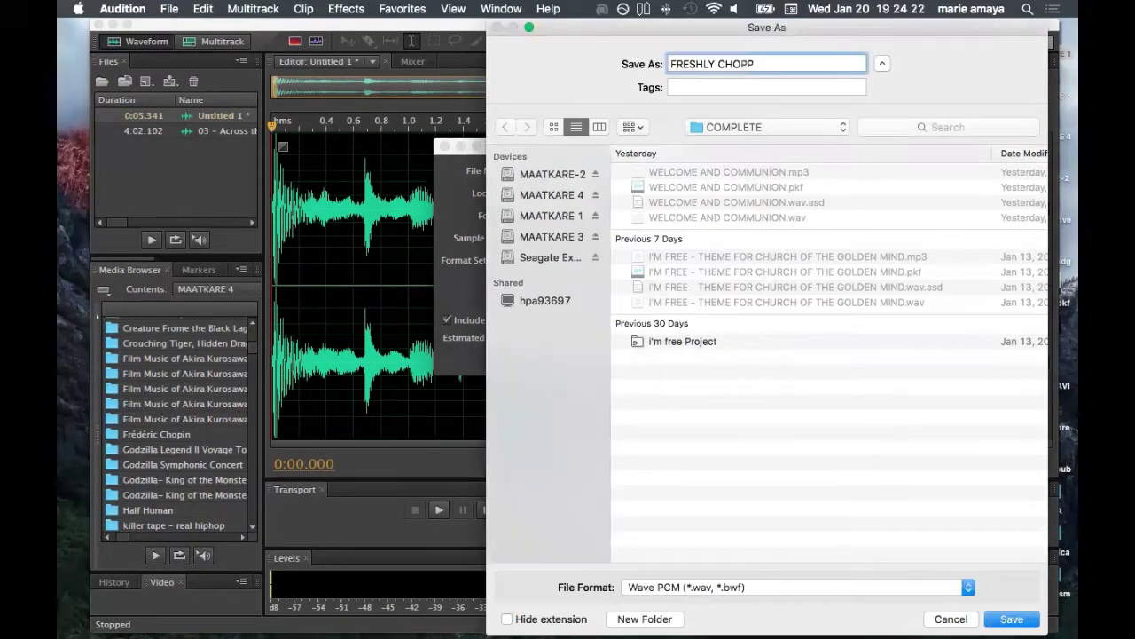
text(ED EP 1)
click(733, 126)
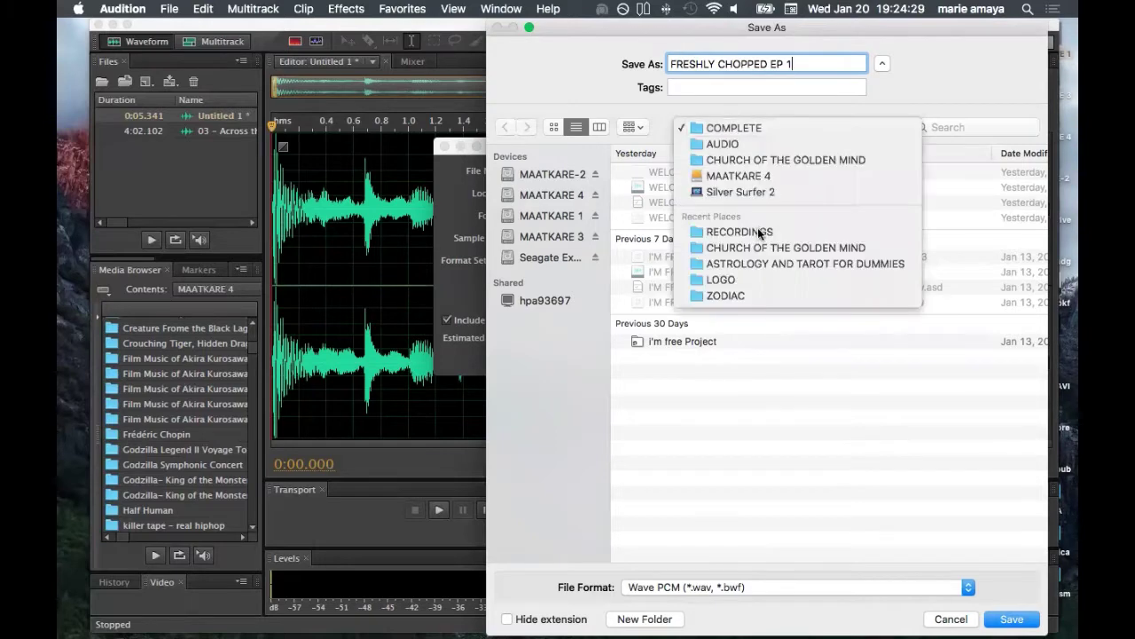
click(757, 176)
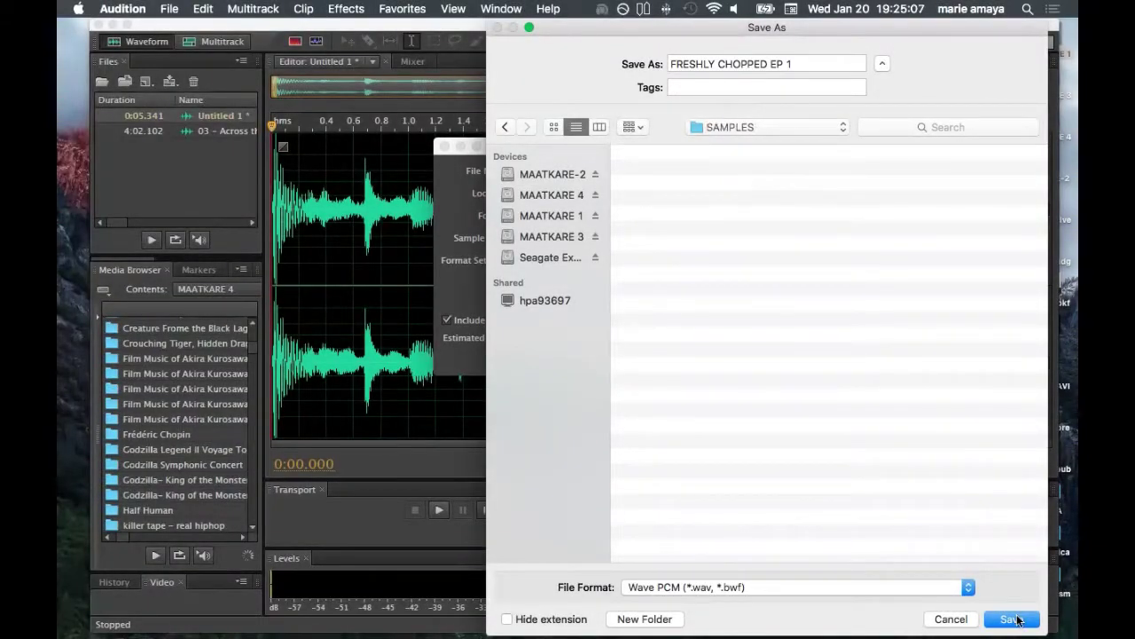
click(1012, 619)
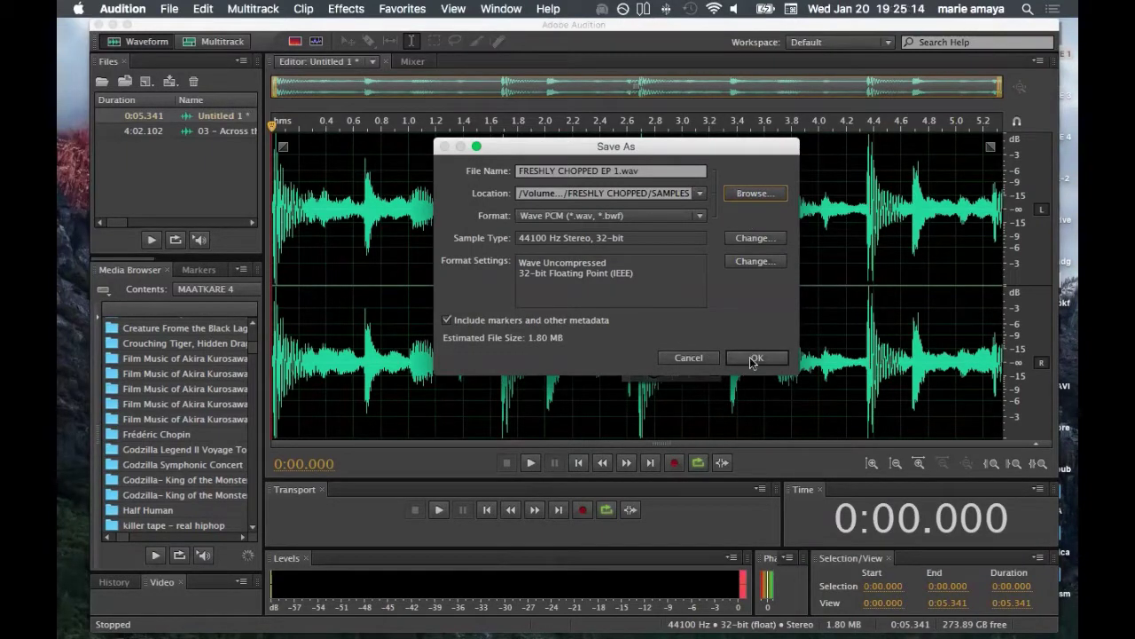
Change the file name to FRESHLY CHOPPED BEAT EP 1 - DRUMS.wav, save the file and play it.
click(602, 173)
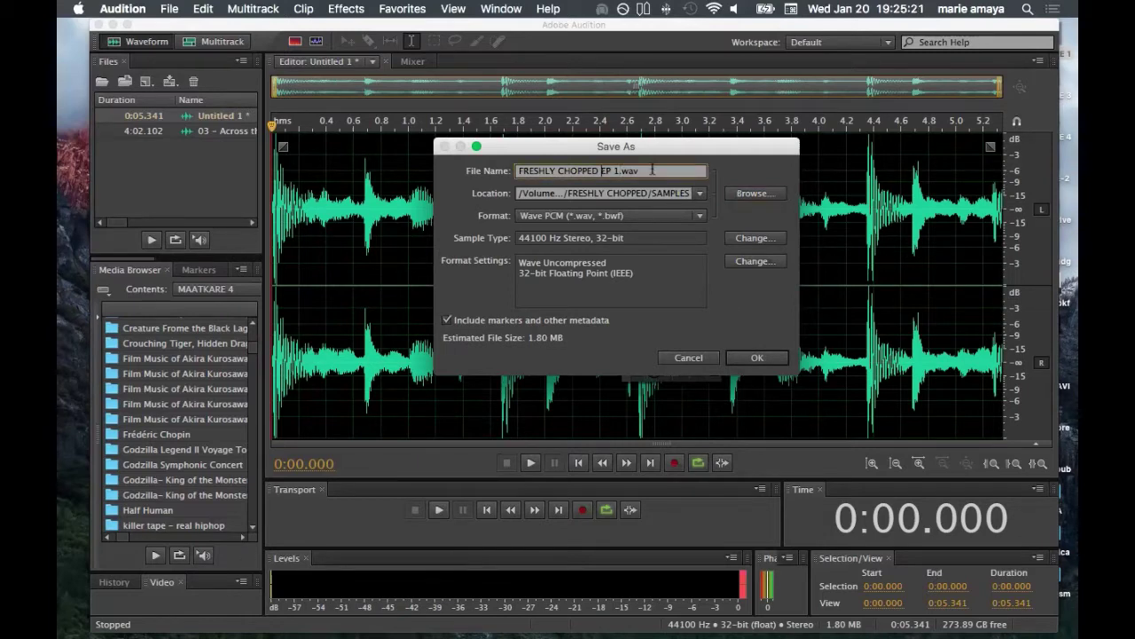
text(BEAT)
click(644, 171)
text(- BEAT)
key(BackSpace)
key(BackSpace)
key(BackSpace)
key(BackSpace)
text(DRUMS)
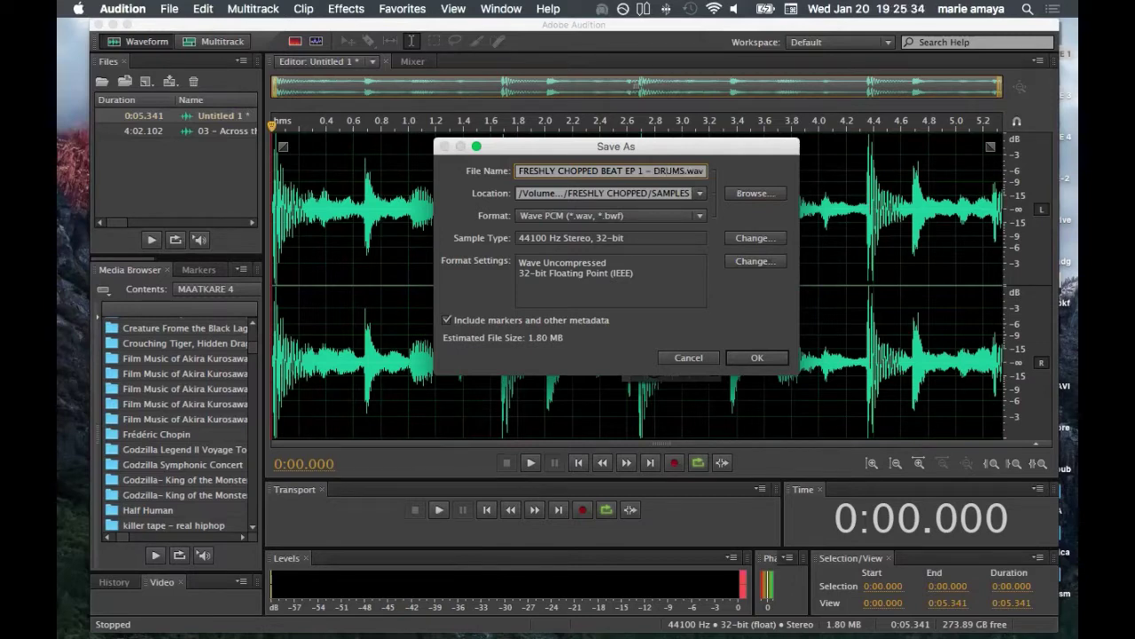
click(770, 360)
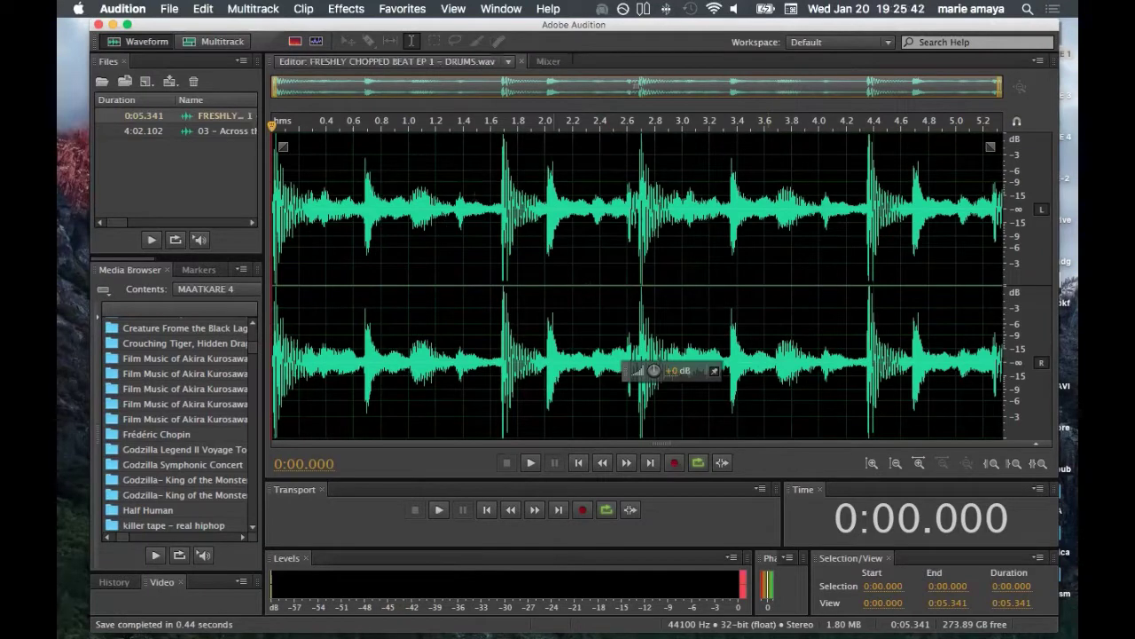
key(space)
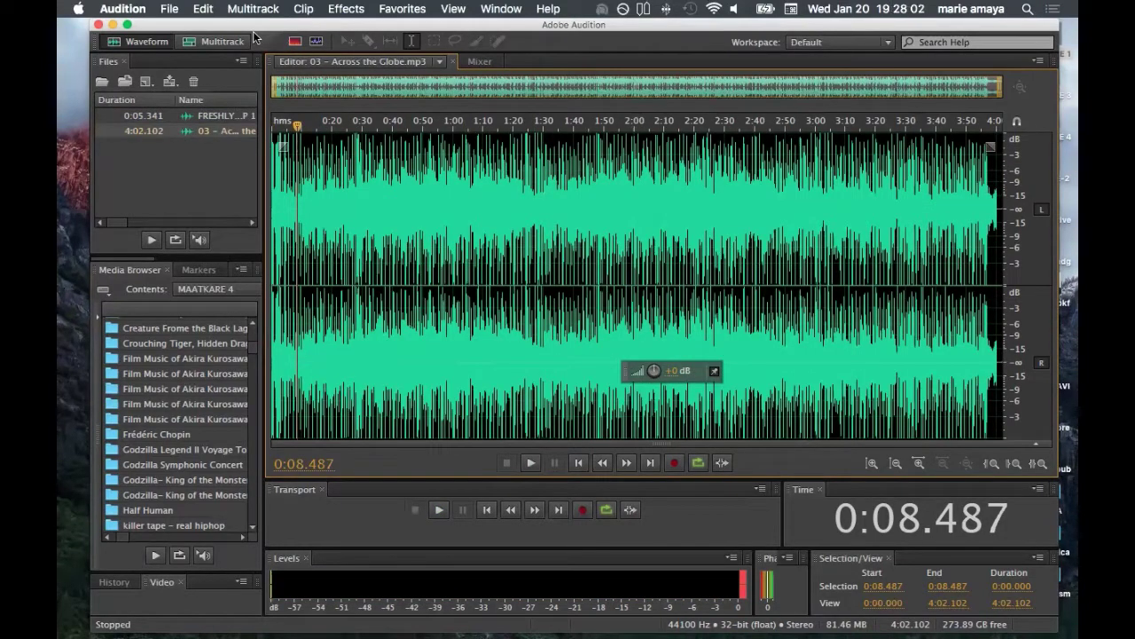
Select the Across the Globe song in the file list and close all open files.
click(197, 135)
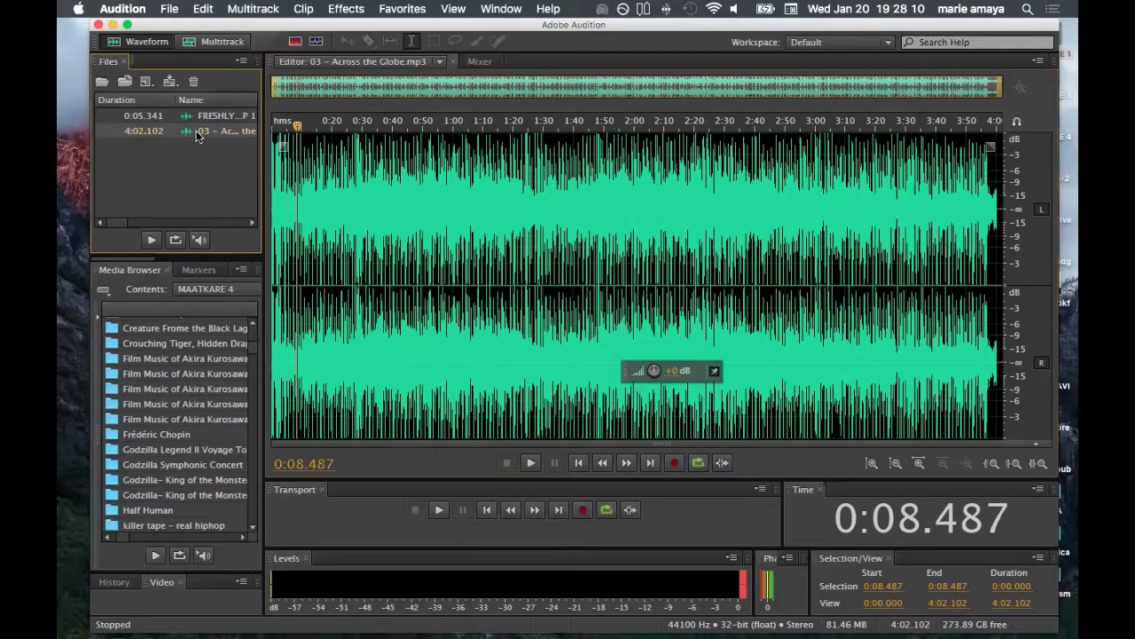
click(170, 9)
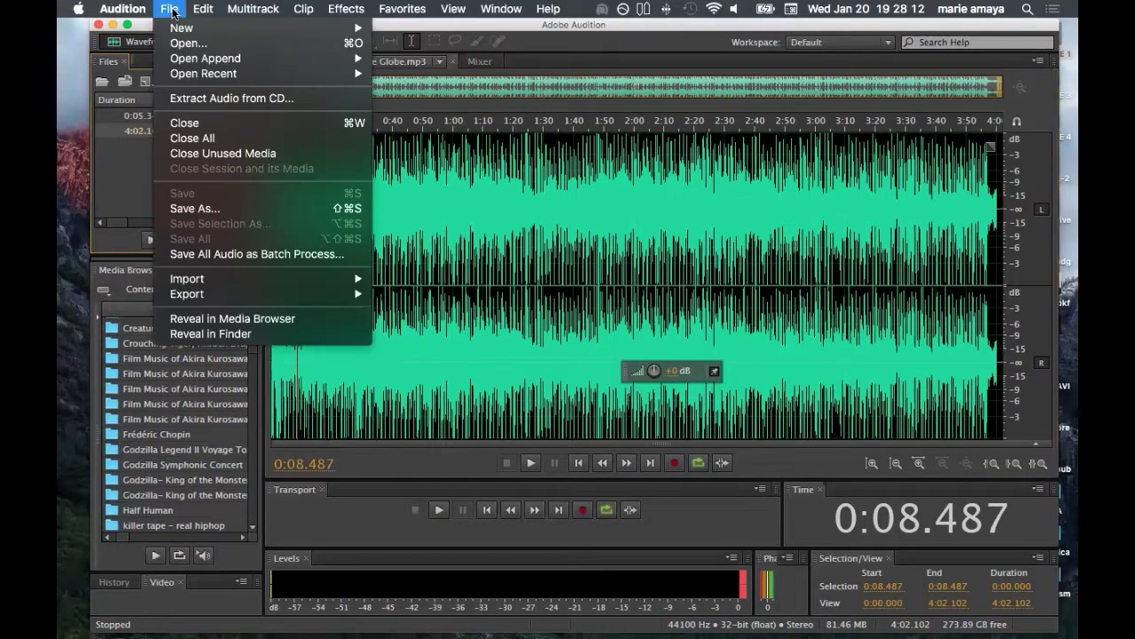
click(228, 140)
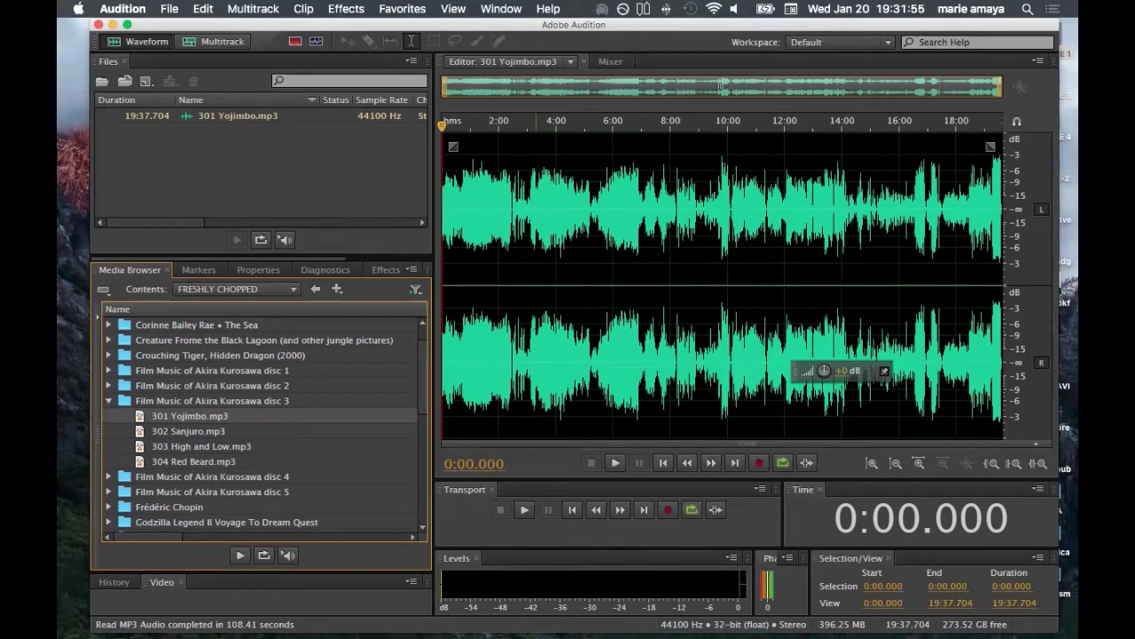
Play 301 Yojimbo.mp3 and select its short quiet passage from about 0:22.580 to about 0:26.396.
key(space)
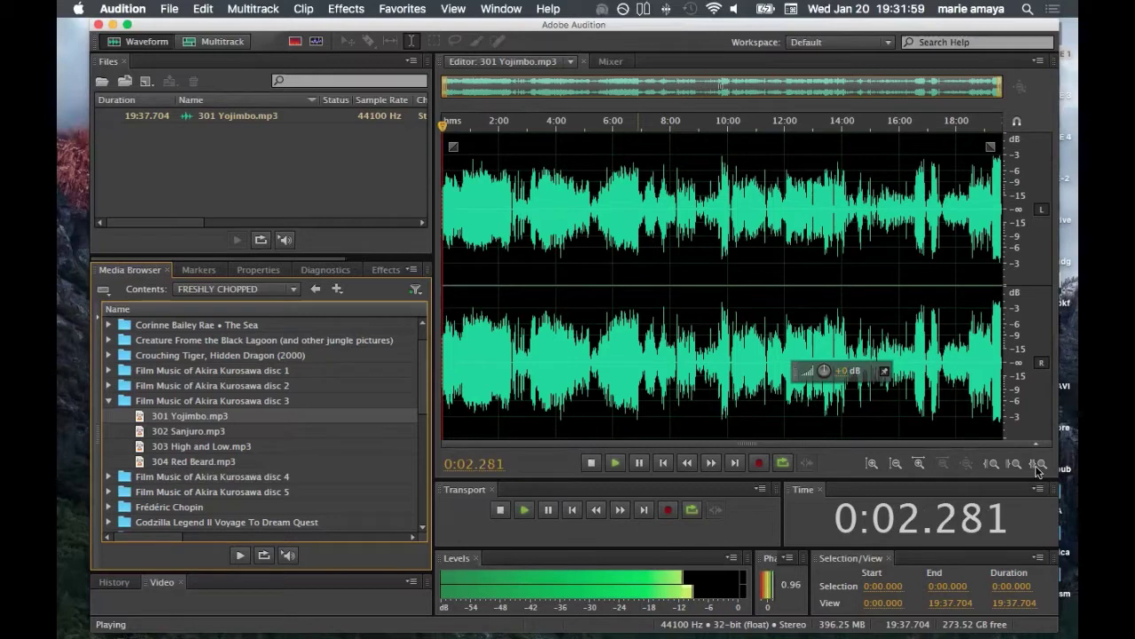
click(919, 463)
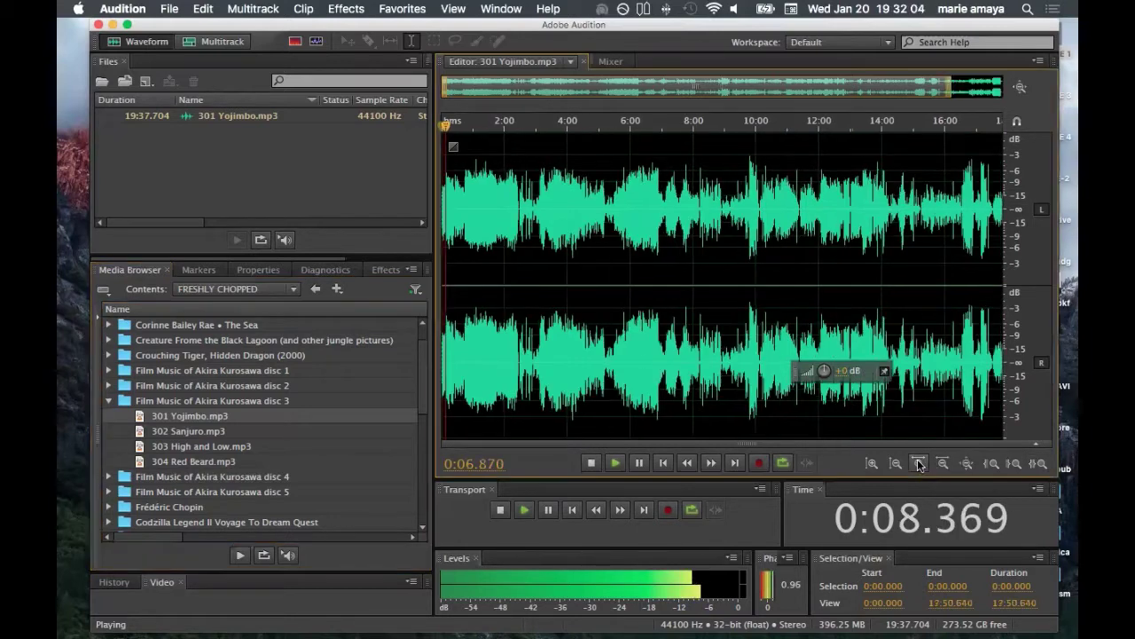
click(919, 463)
click(919, 463)
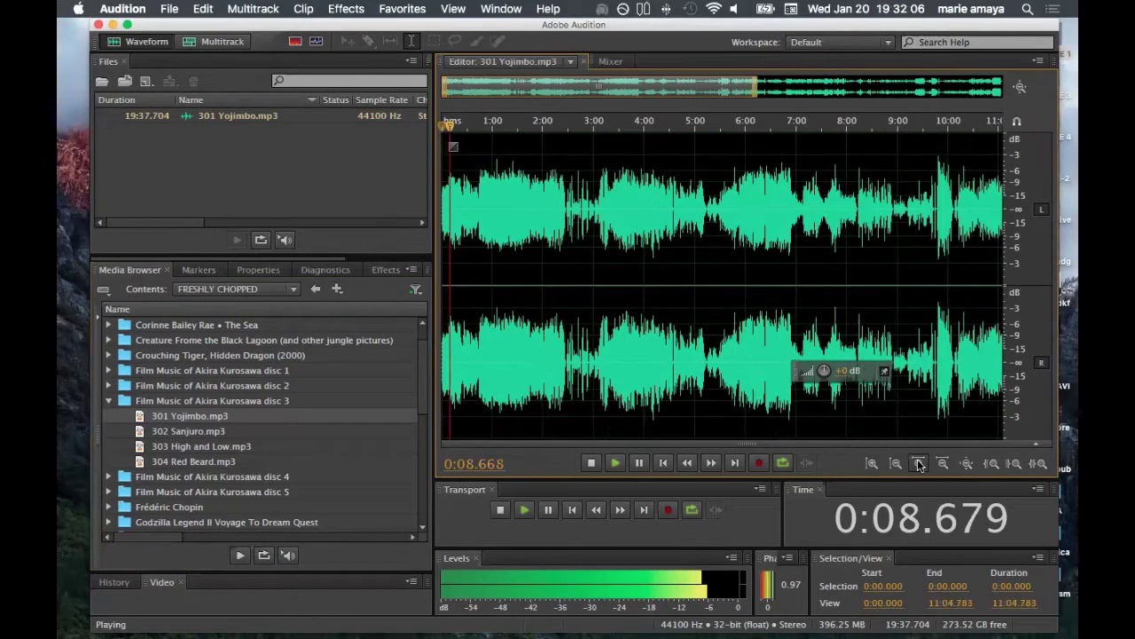
click(919, 463)
click(919, 463)
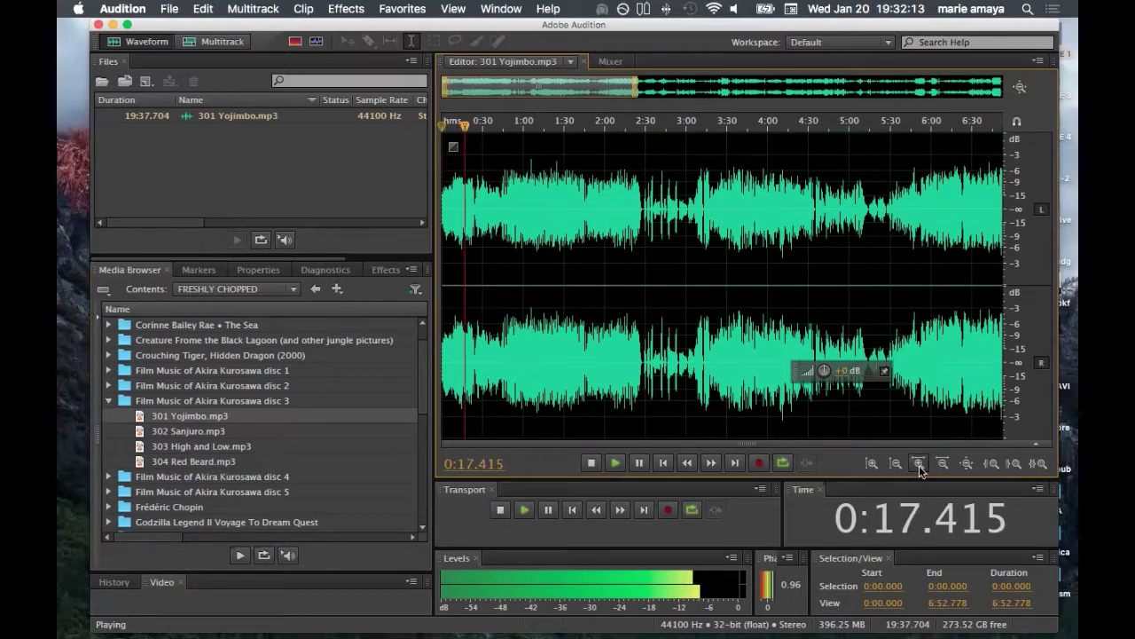
click(919, 463)
click(919, 463)
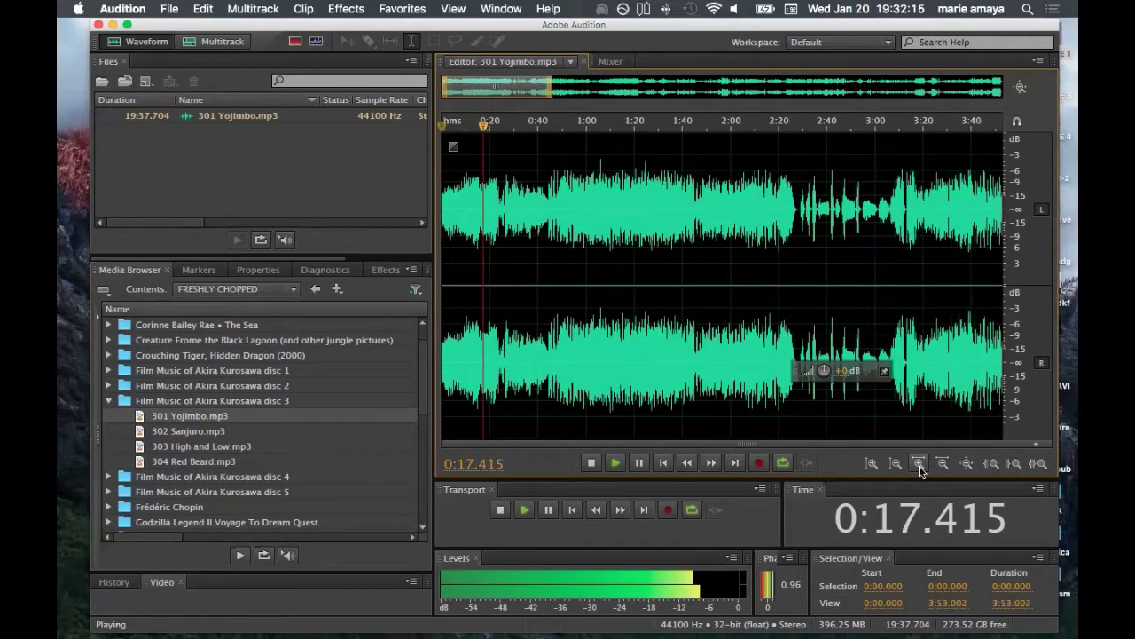
click(918, 463)
click(919, 463)
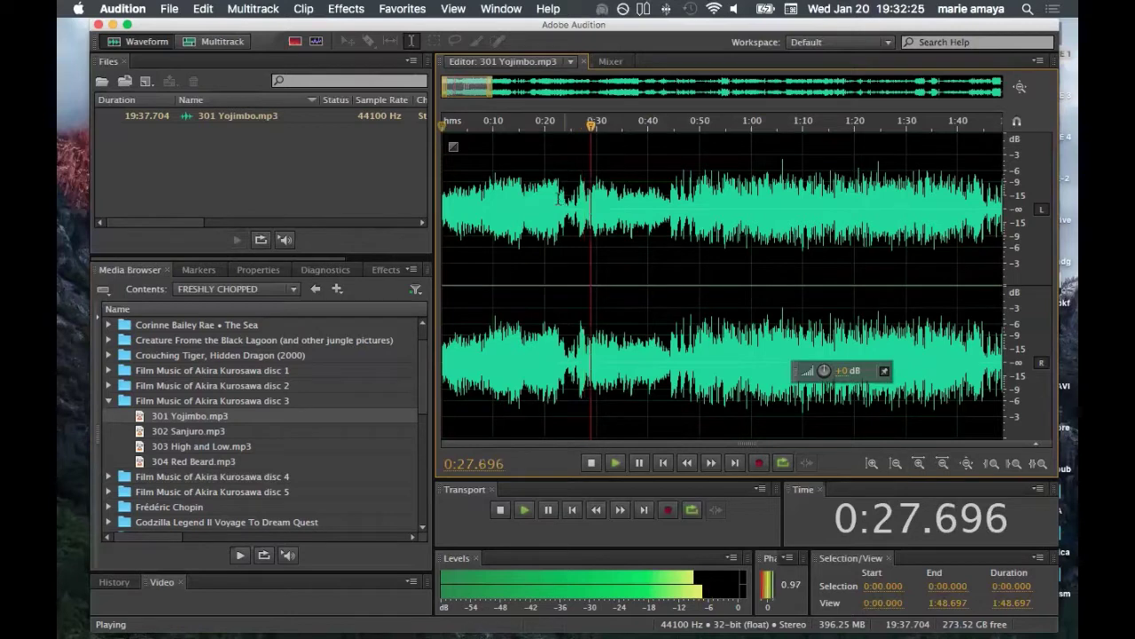
drag(559, 198, 579, 195)
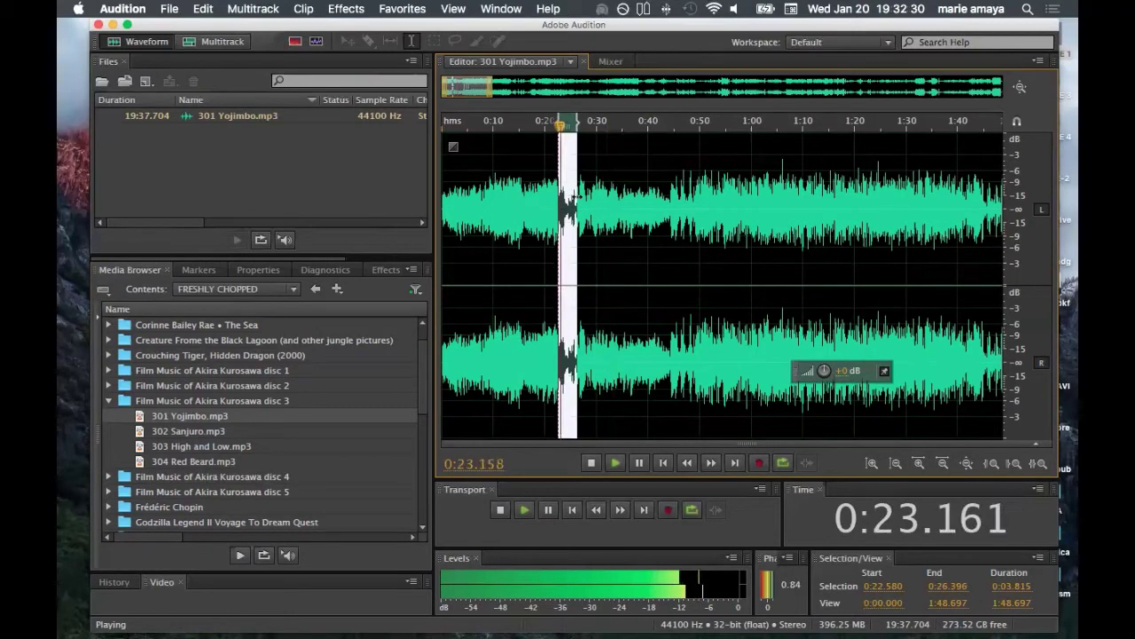
Tighten the looping selection around the first swell of the quiet passage, from about 0:22.887 to about 0:24.677.
click(942, 464)
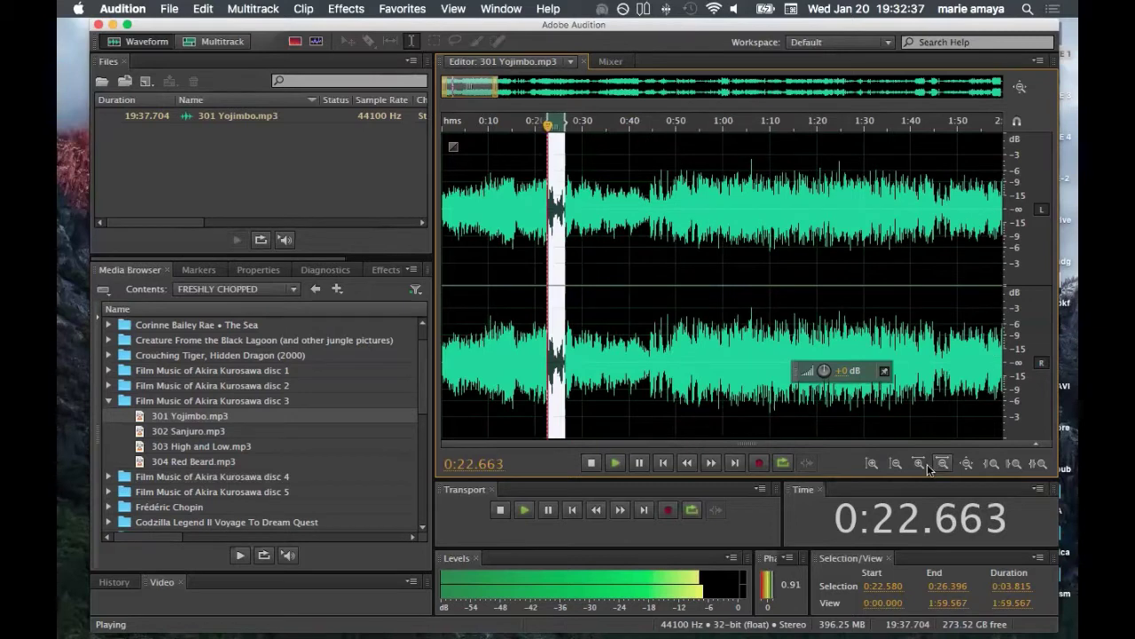
click(920, 463)
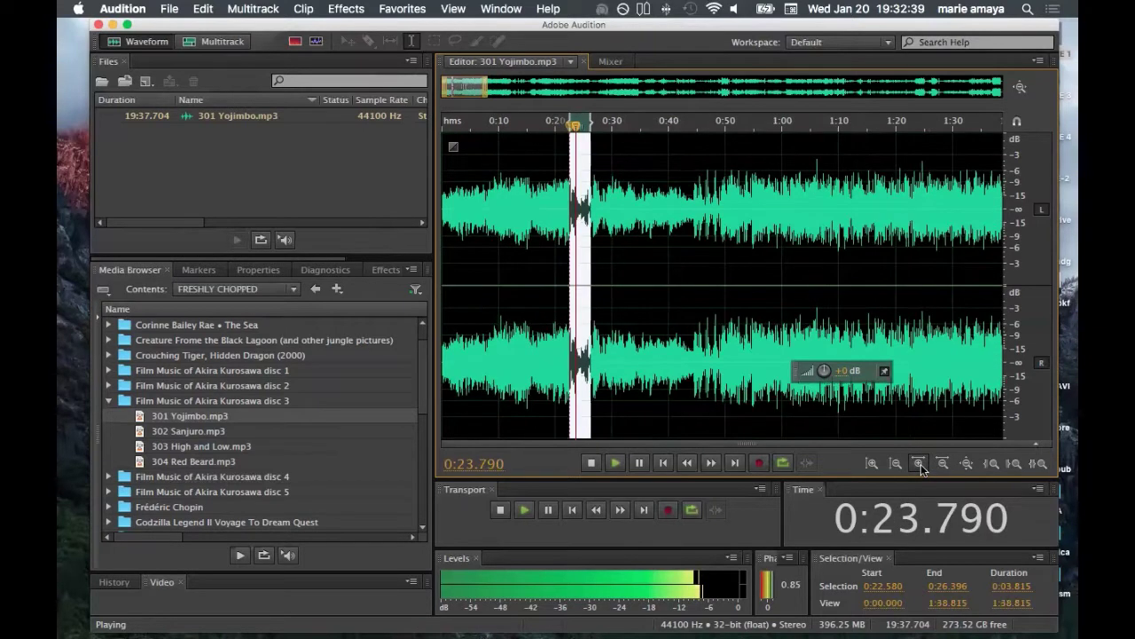
click(921, 464)
click(920, 464)
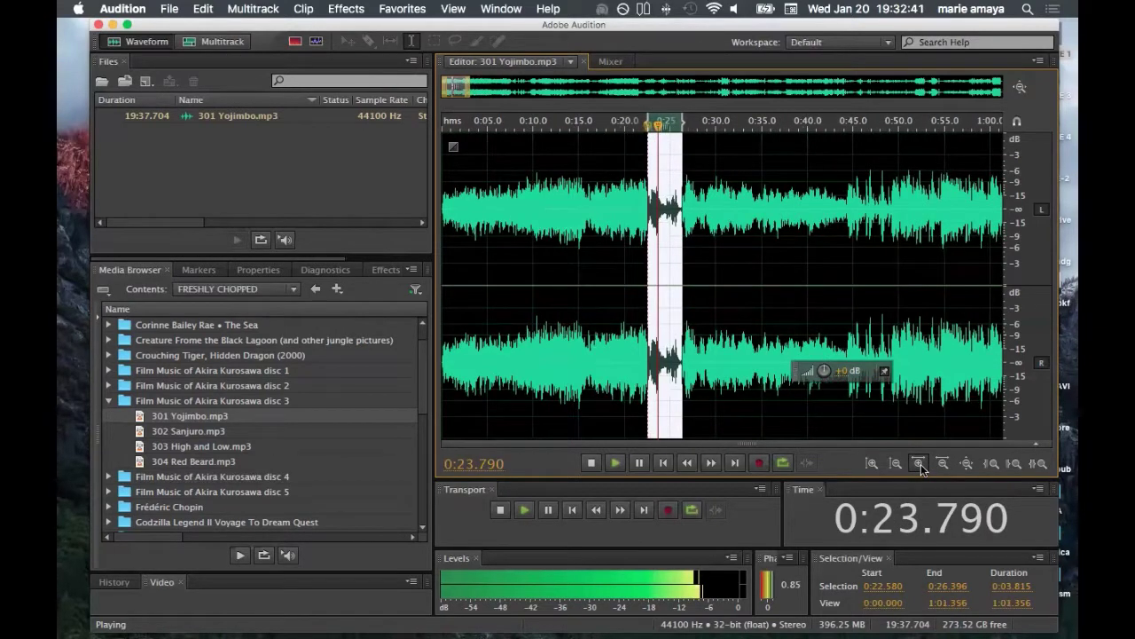
click(920, 464)
click(920, 464)
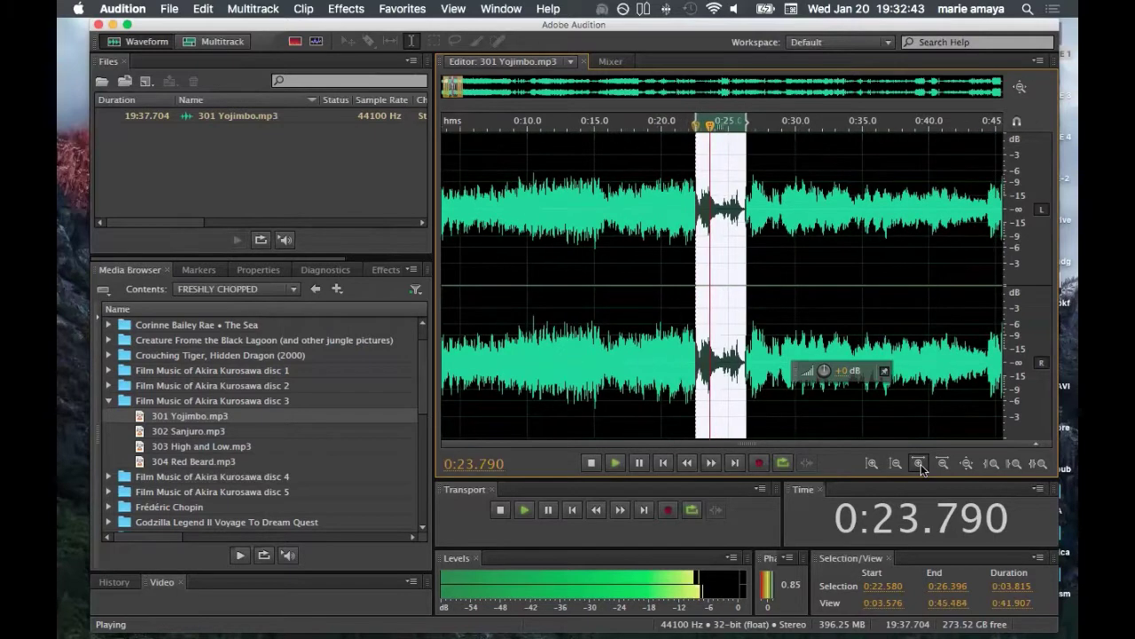
click(920, 463)
click(920, 463)
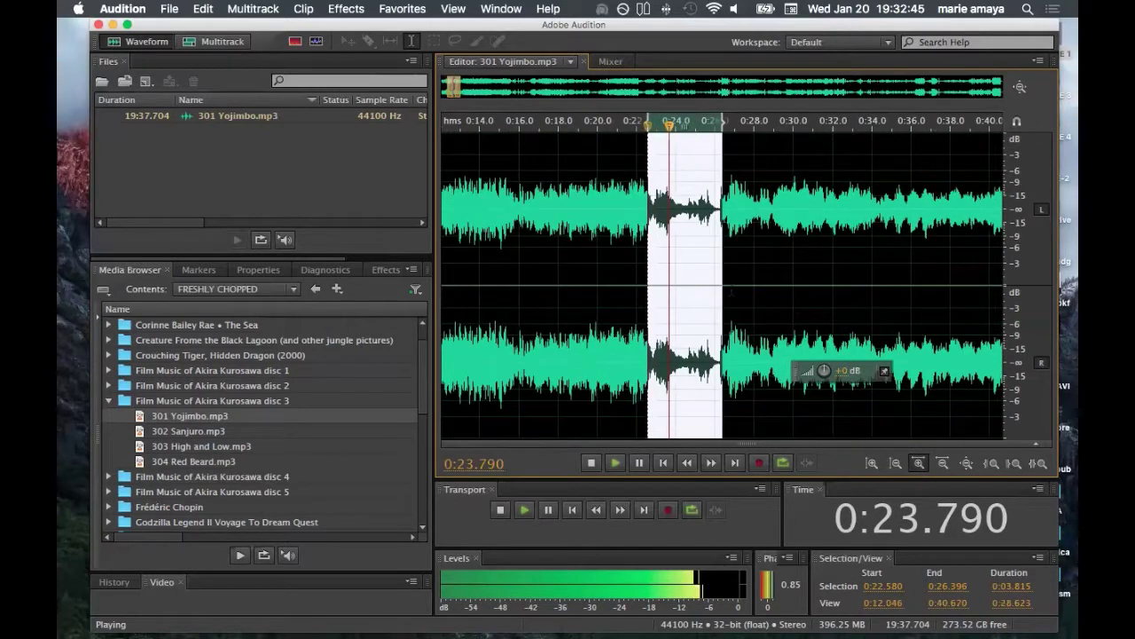
scroll(732, 290, up, 1)
scroll(732, 290, up, 1)
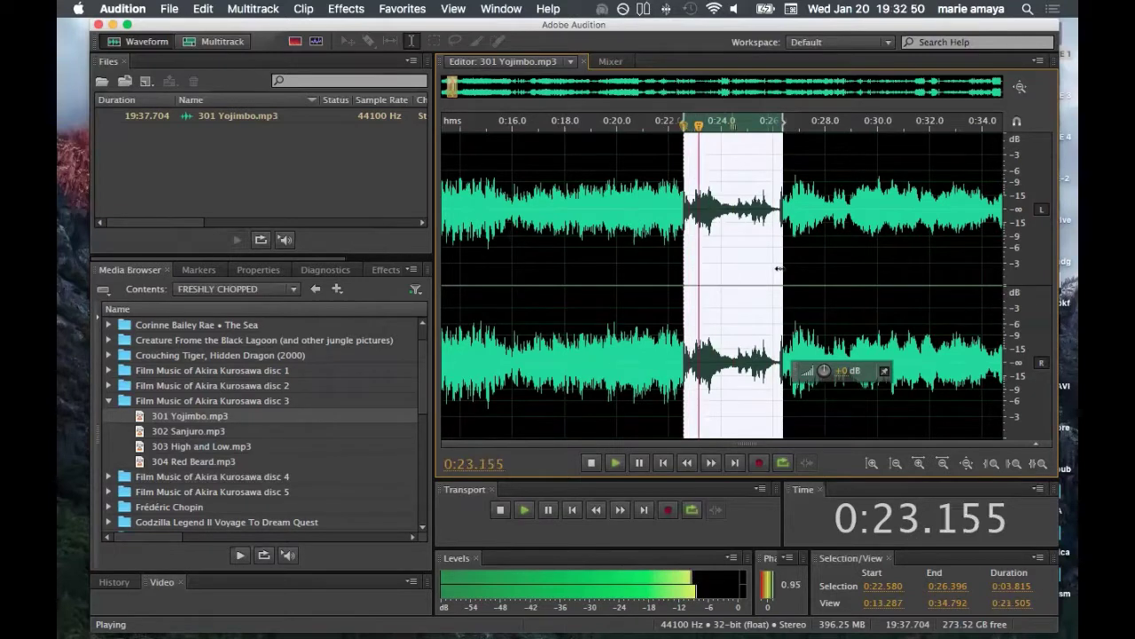
drag(778, 268, 733, 275)
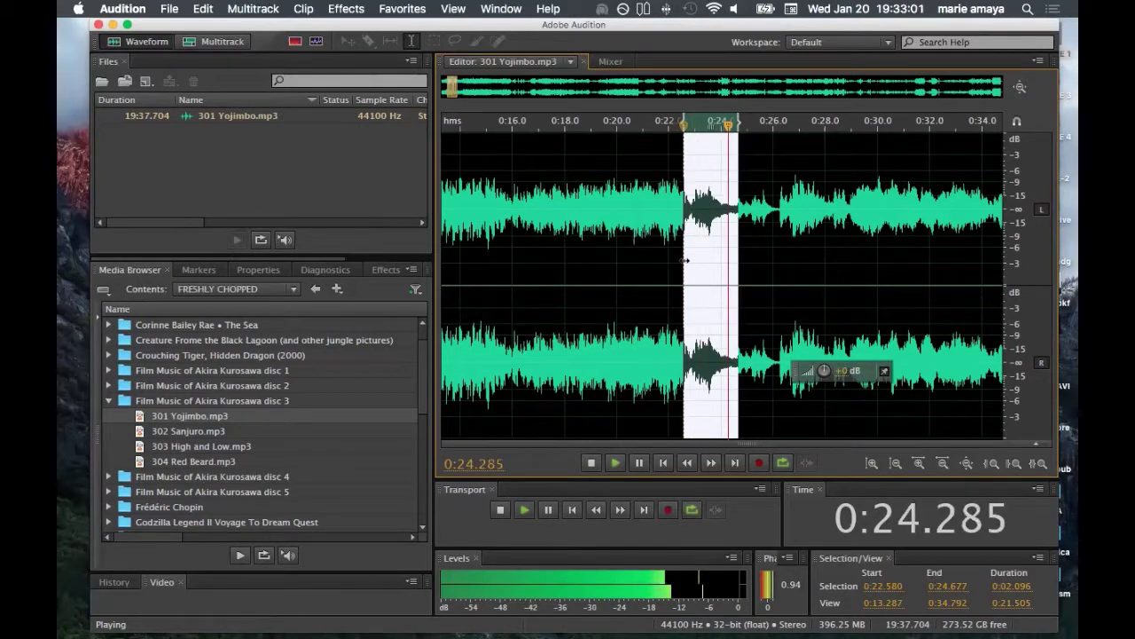
drag(685, 259, 693, 260)
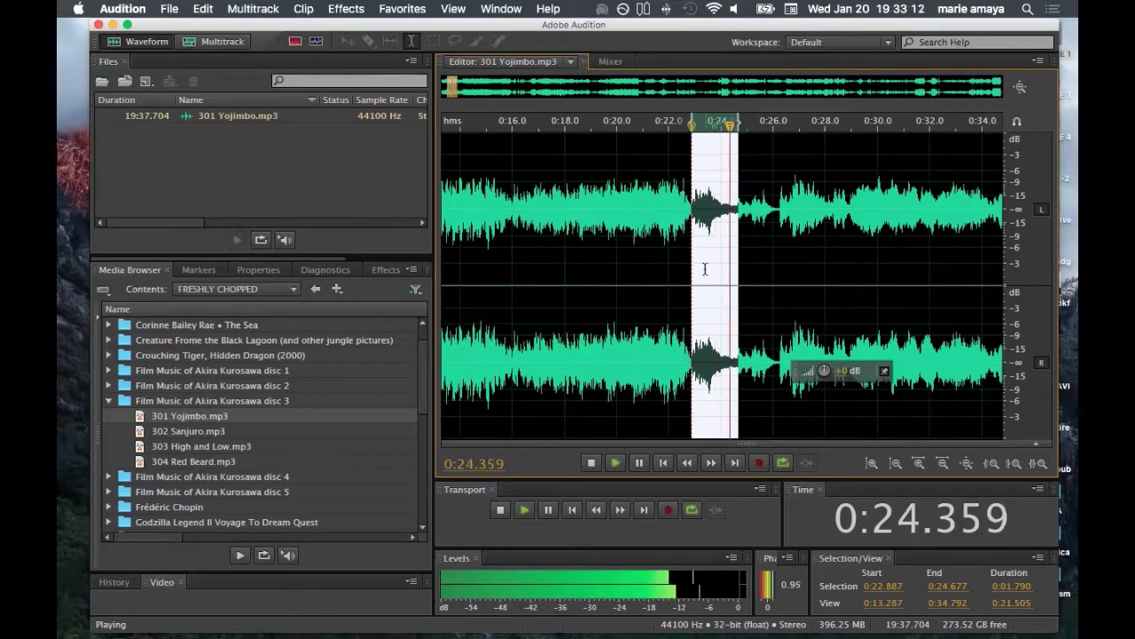
Stop playback, copy the selected passage to a new audio file and select 301 Yojimbo.mp3 in the file list.
key(space)
right_click(704, 271)
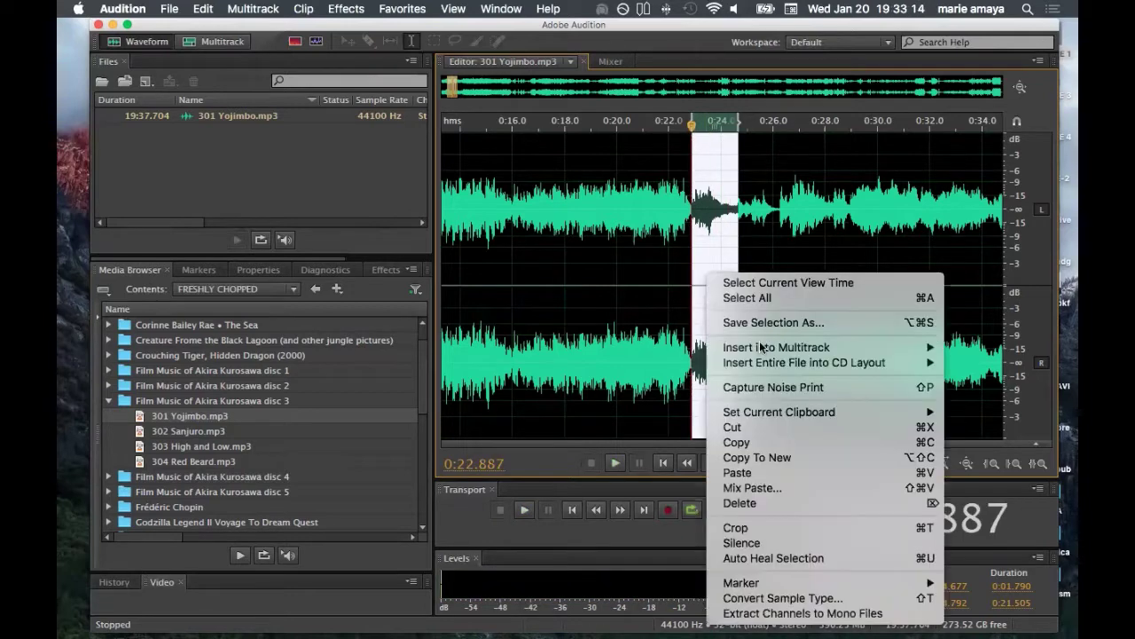
click(772, 456)
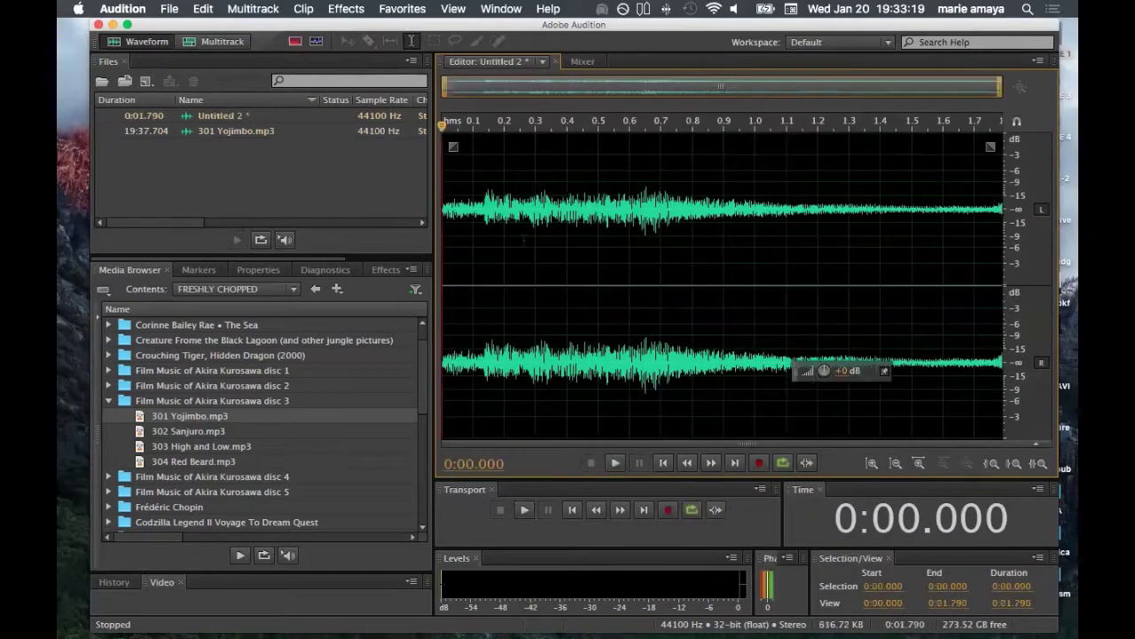
click(378, 131)
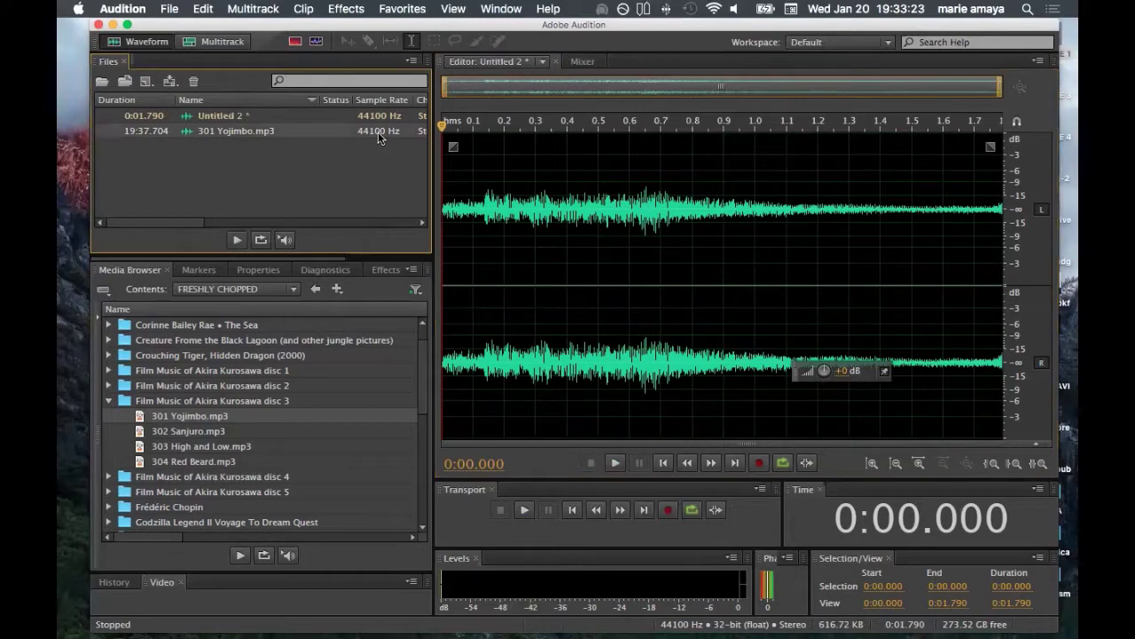
Open 301 Yojimbo.mp3, select the passage from about 0:29.003 to 0:34.298 and copy it to a new audio file.
double_click(378, 131)
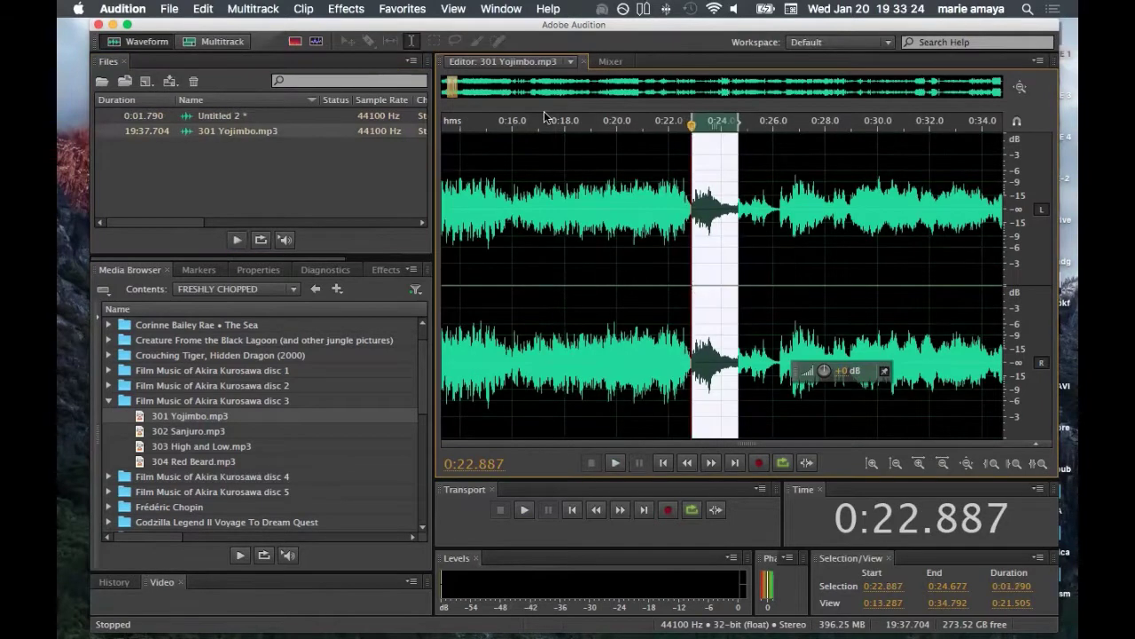
click(512, 170)
key(space)
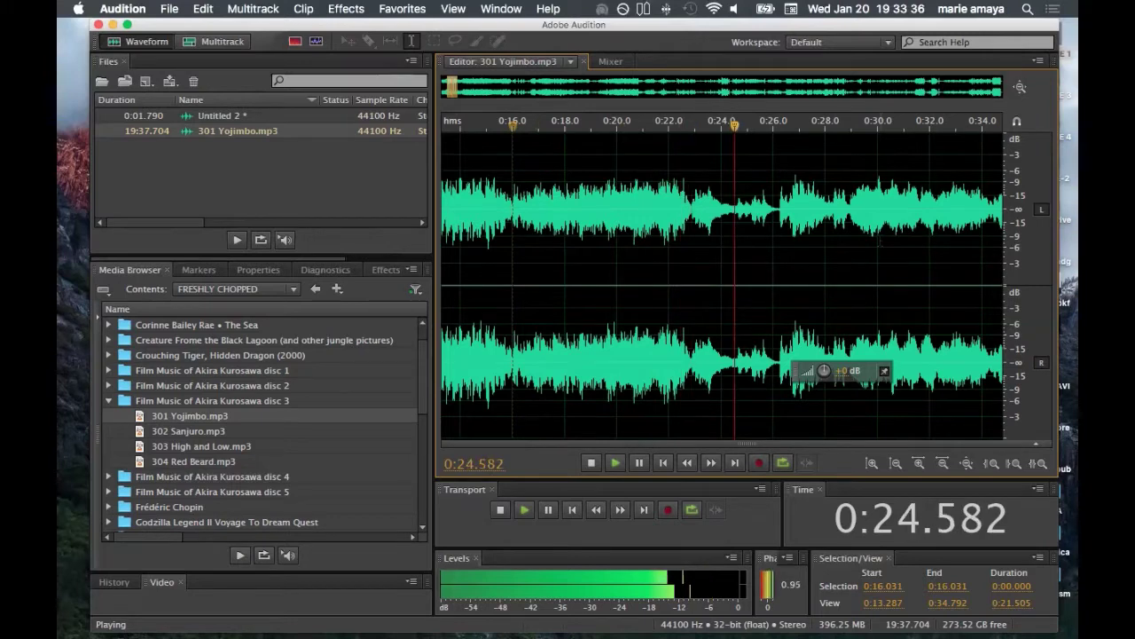
key(equal)
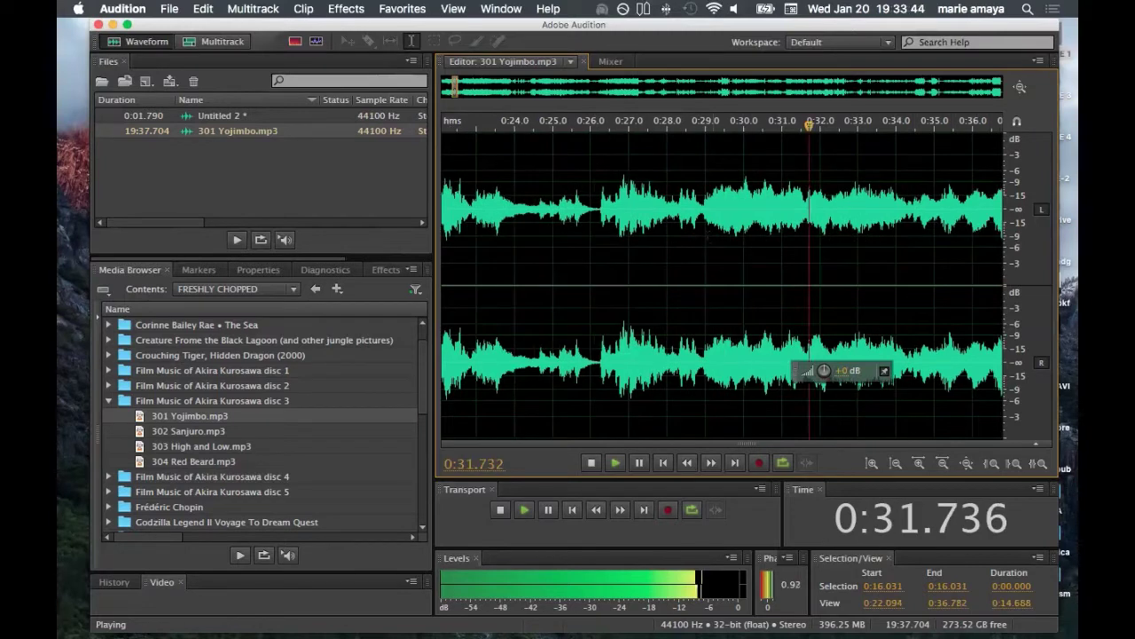
drag(705, 238, 909, 220)
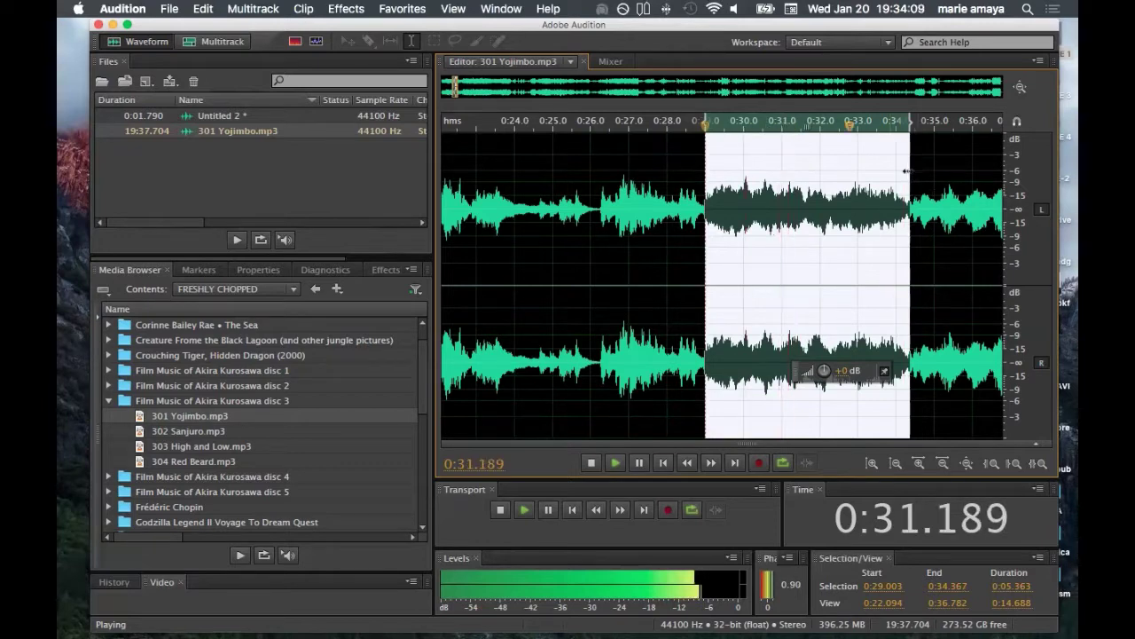
drag(906, 170, 905, 172)
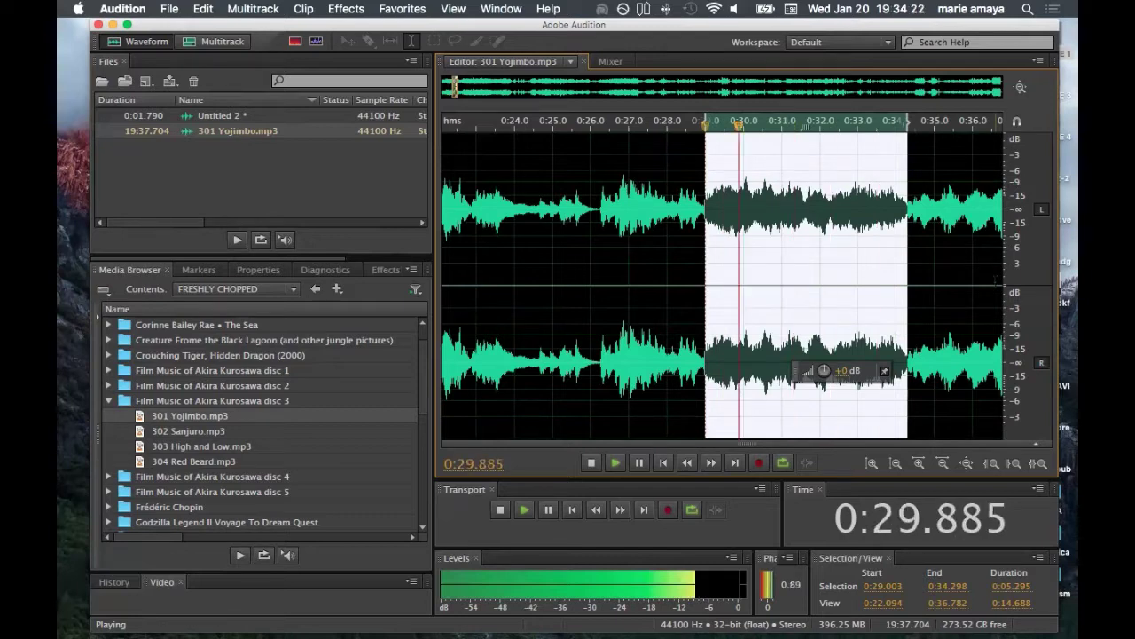
right_click(787, 283)
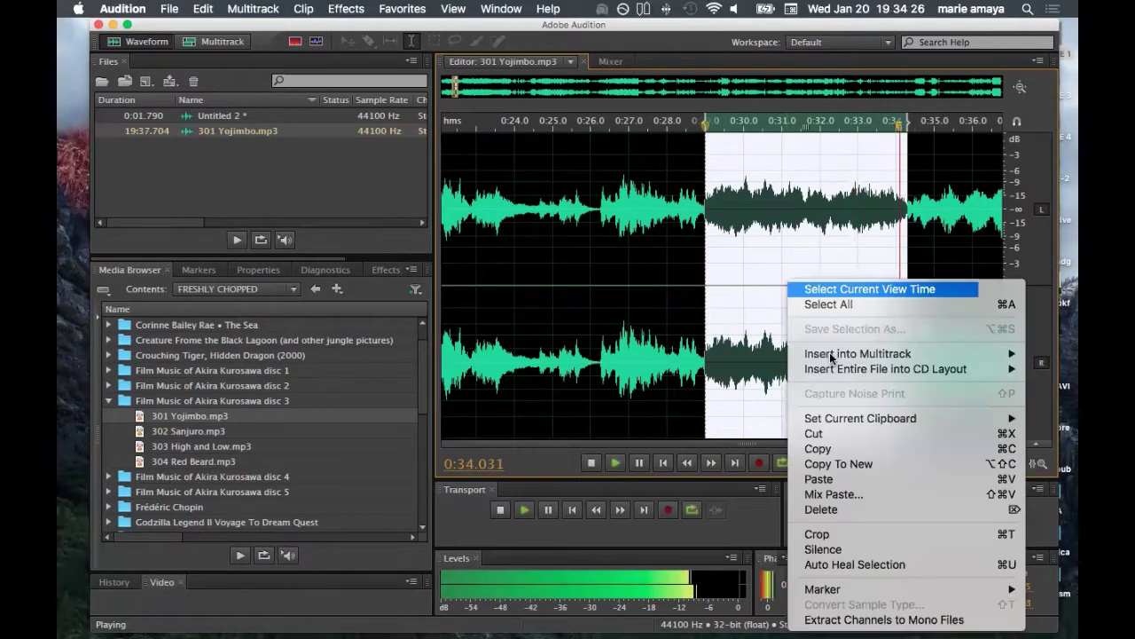
click(839, 464)
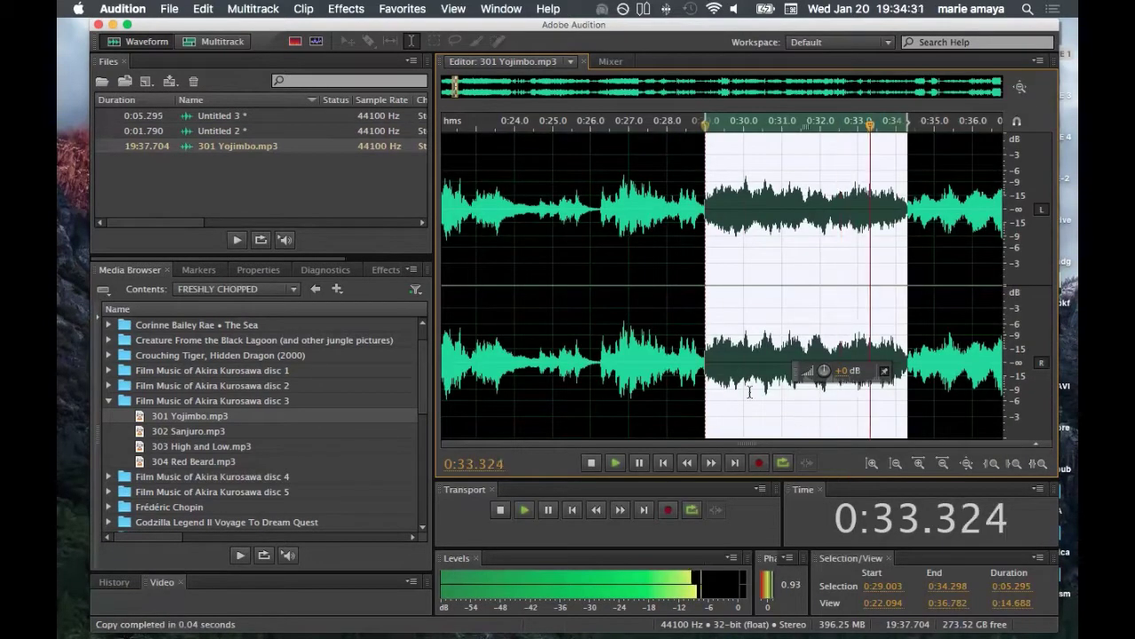
Play 301 Yojimbo.mp3 from about 0:26.366 and audition a loop of the passage from about 0:26.729 to 0:28.217.
click(596, 126)
key(space)
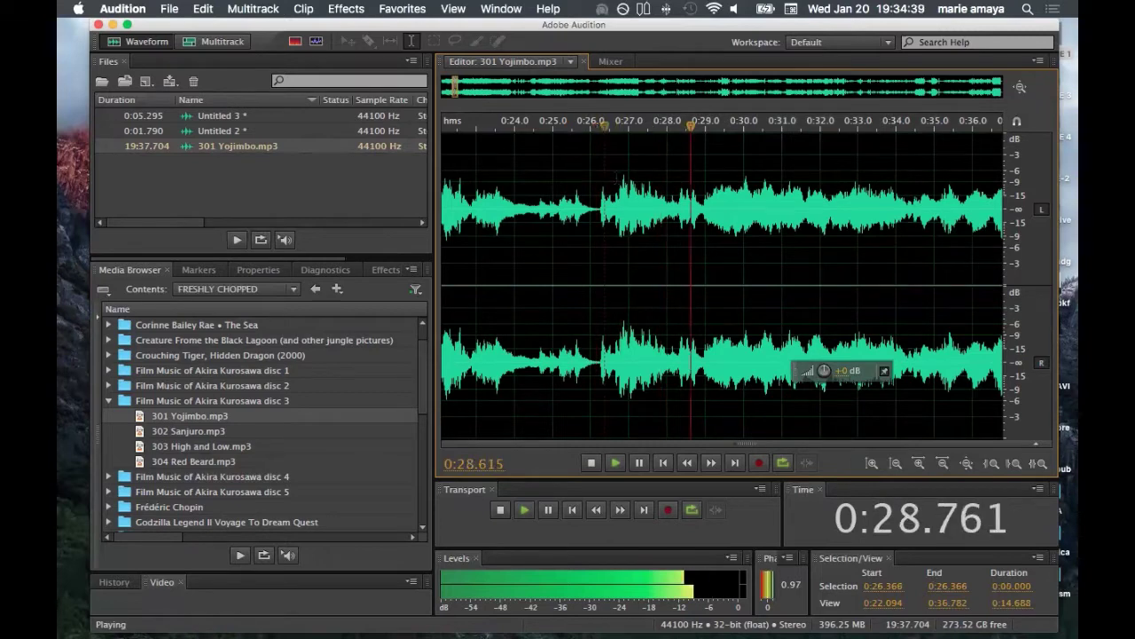
drag(618, 179, 675, 180)
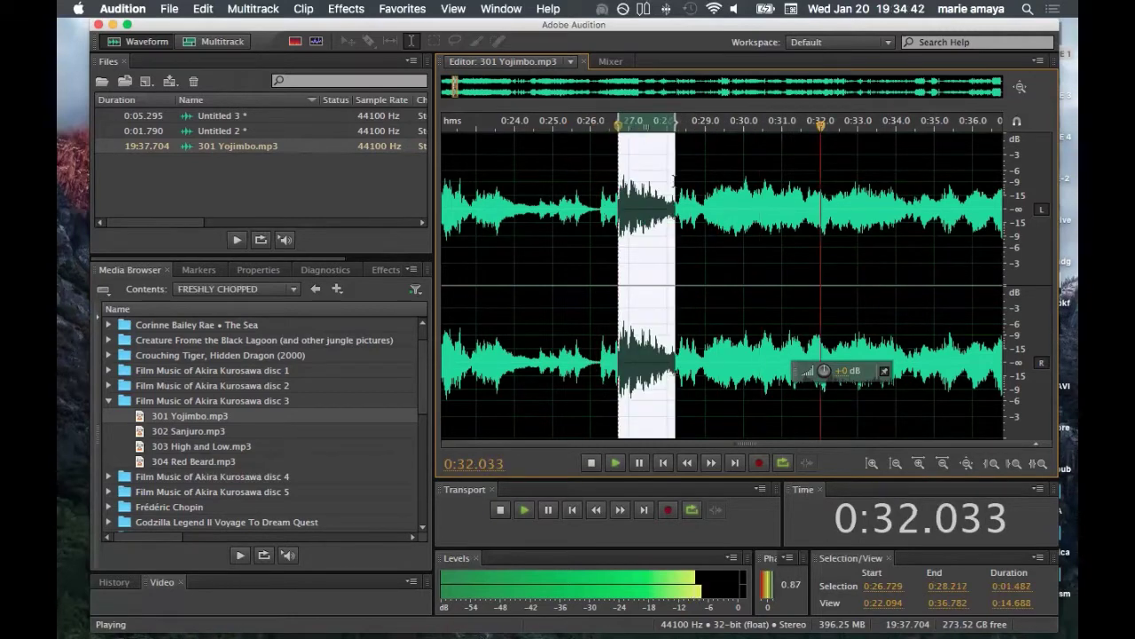
key(space)
key(space)
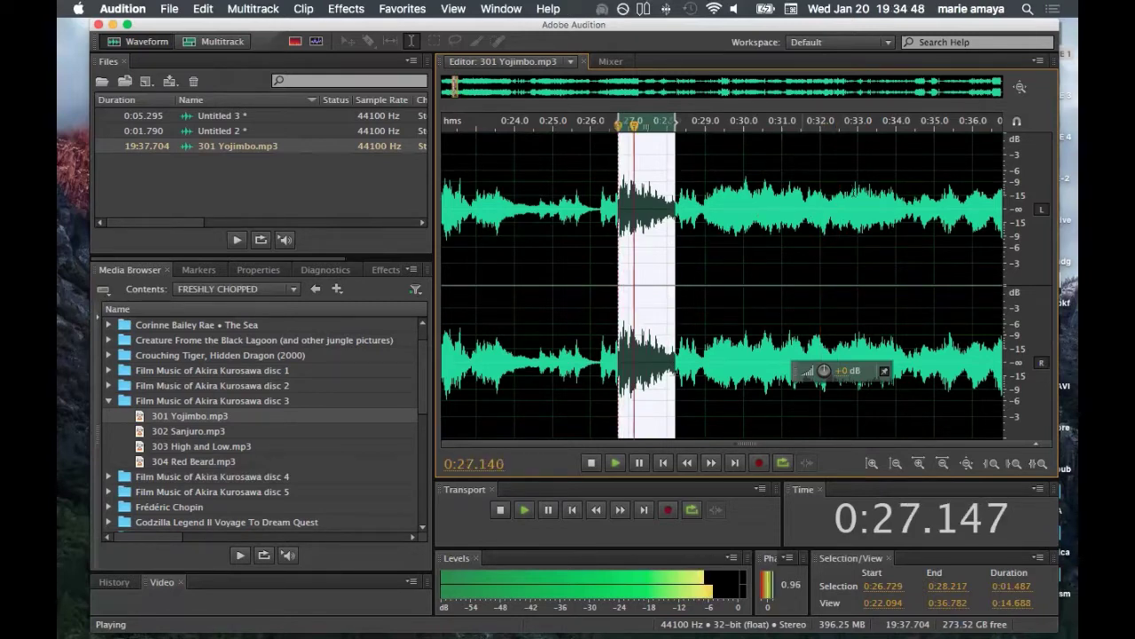
Listen to 301 Yojimbo.mp3 from about 0:34.081 onward and examine the waveform for another passage to sample.
click(900, 170)
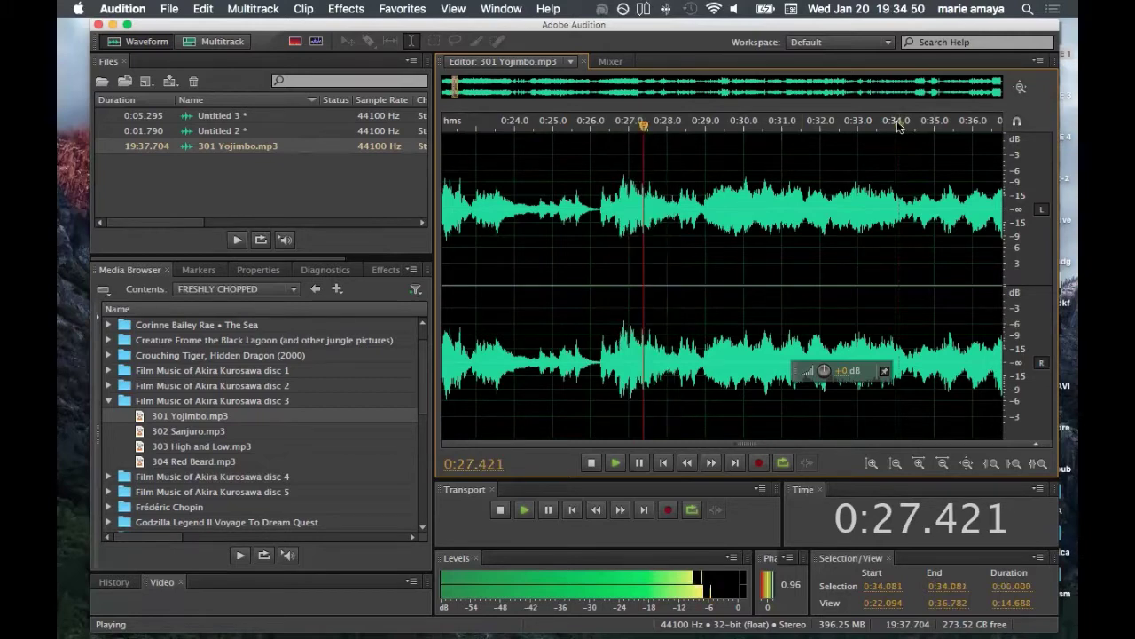
click(899, 125)
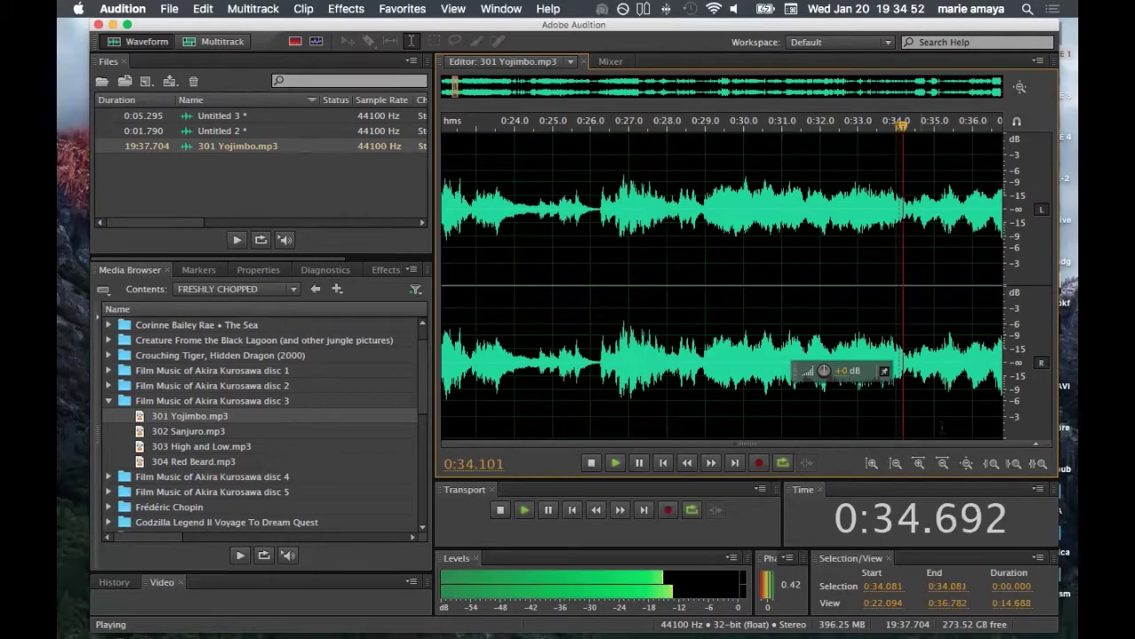
click(920, 464)
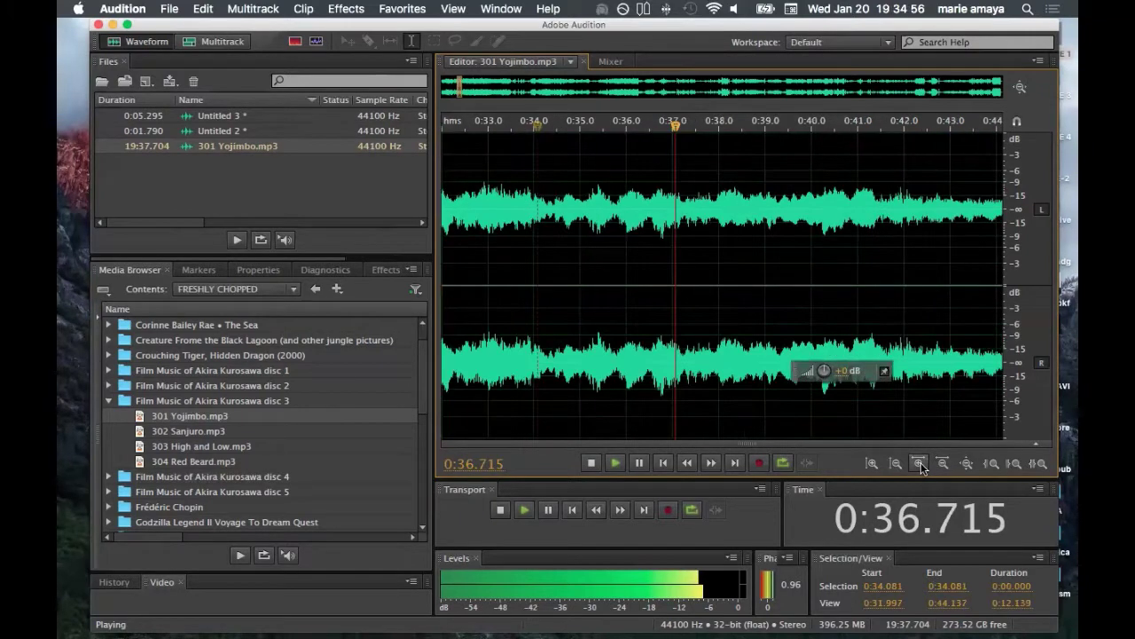
click(919, 464)
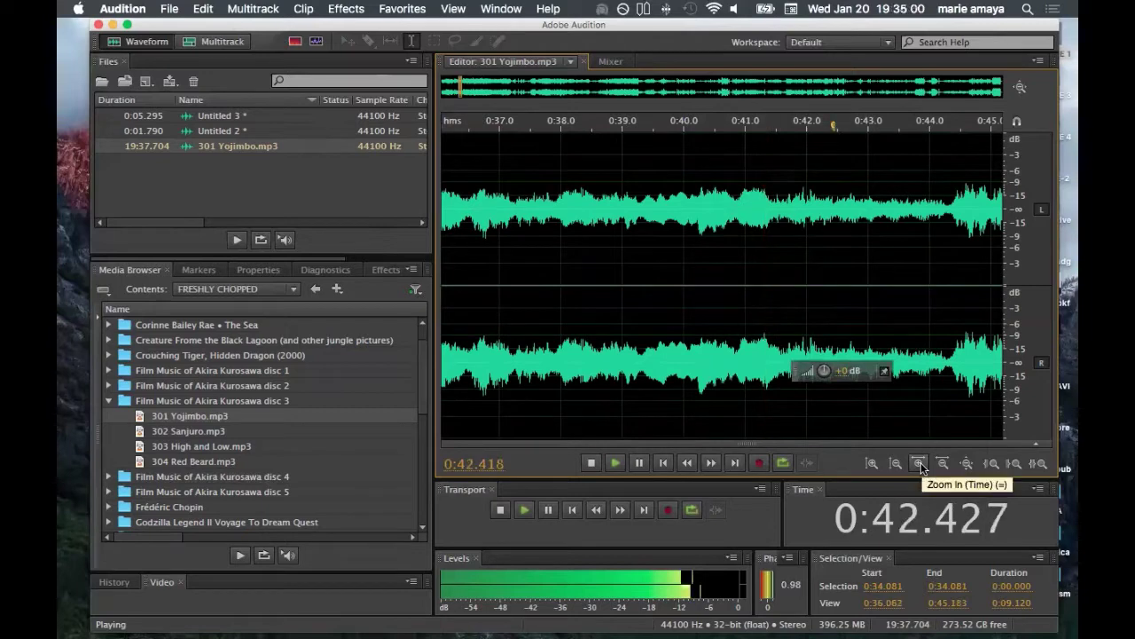
click(920, 463)
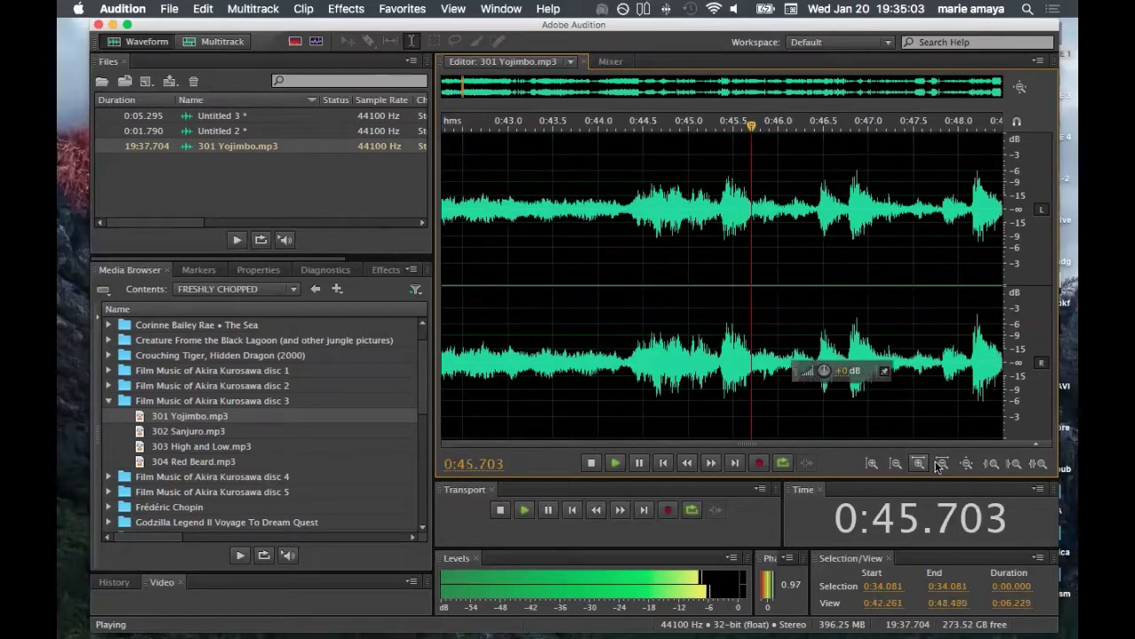
click(942, 463)
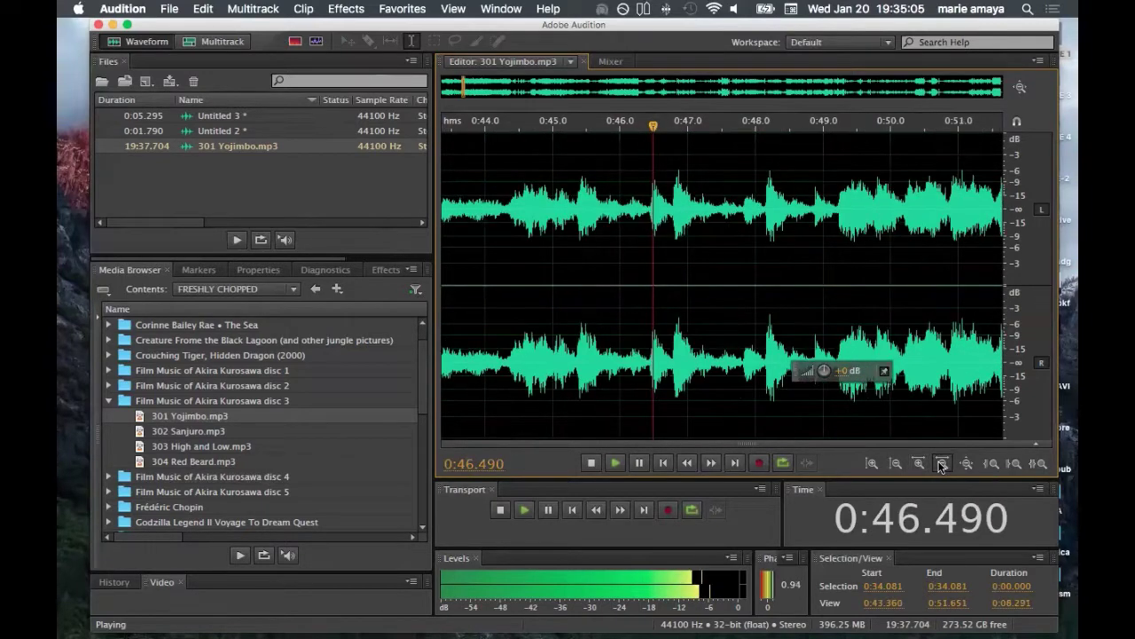
click(942, 463)
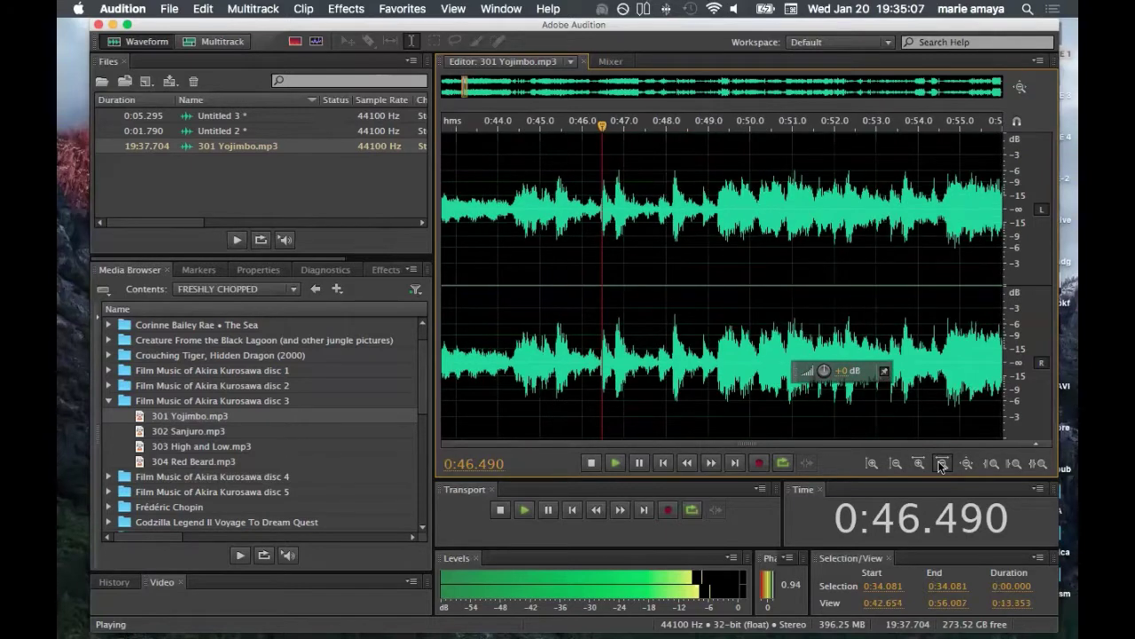
click(942, 463)
click(942, 463)
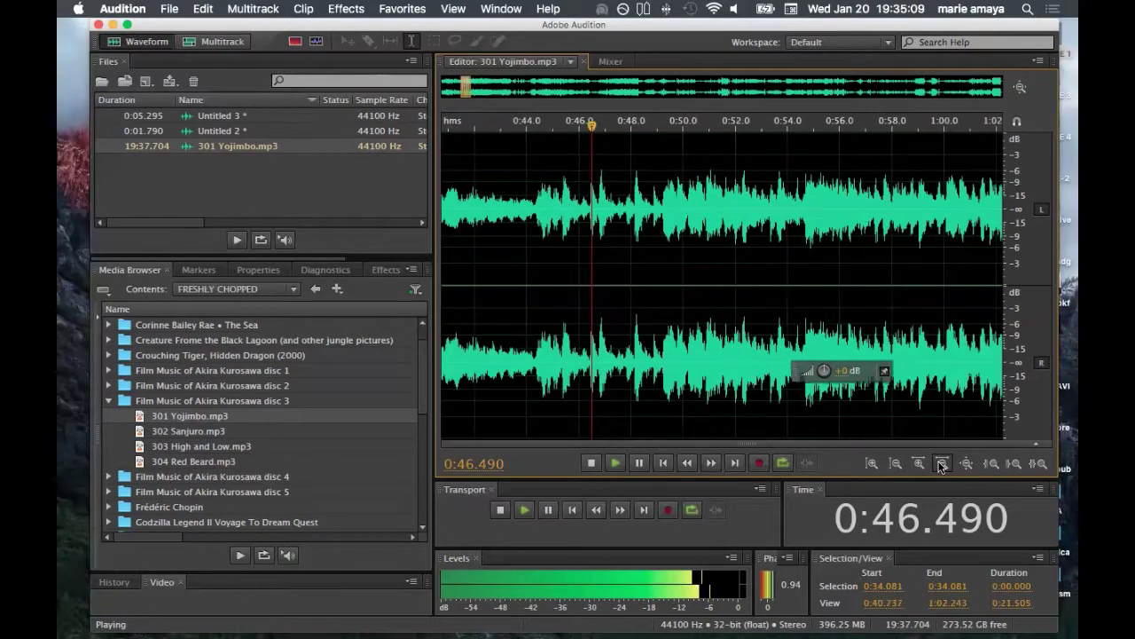
click(942, 463)
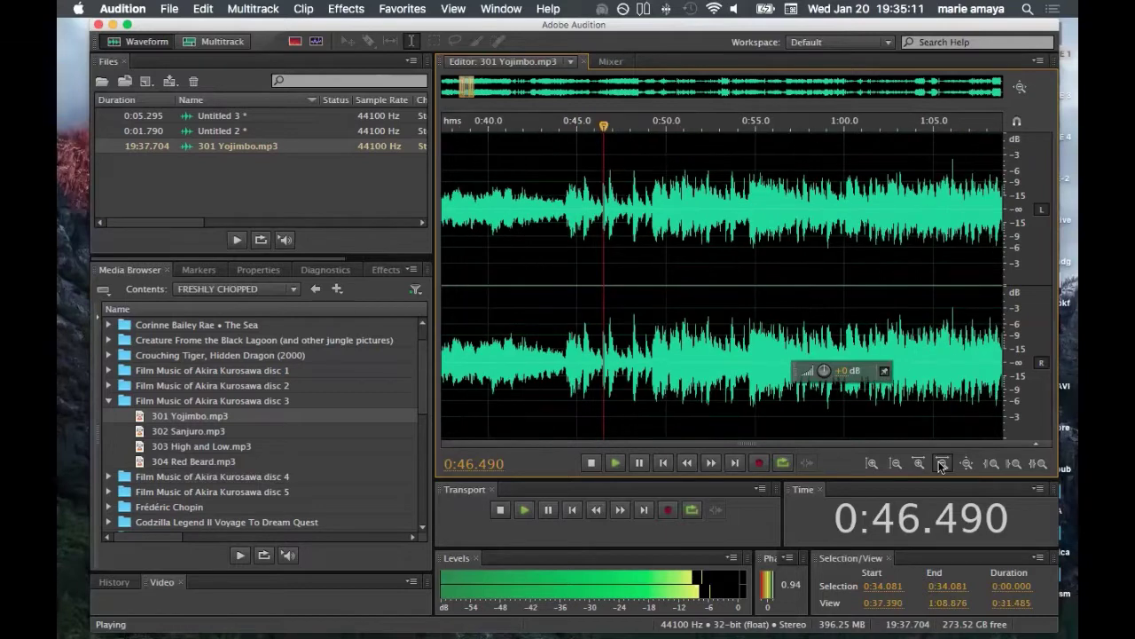
click(942, 463)
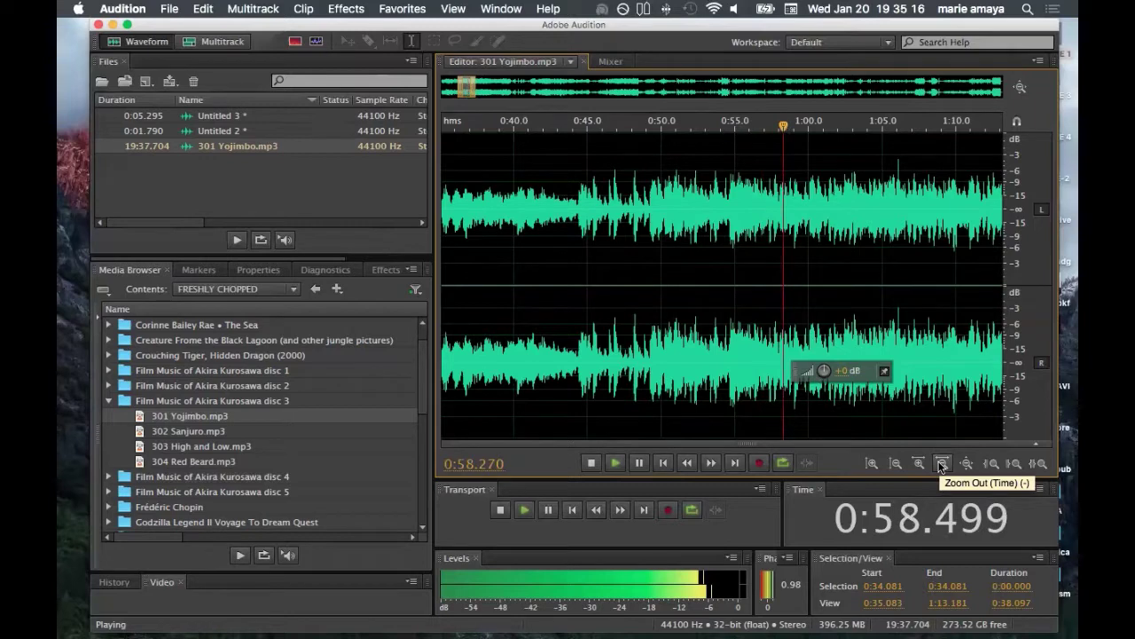
Select and audition the passage from about 0:54.408 to 0:59.769, and copy it to a new audio file.
click(639, 122)
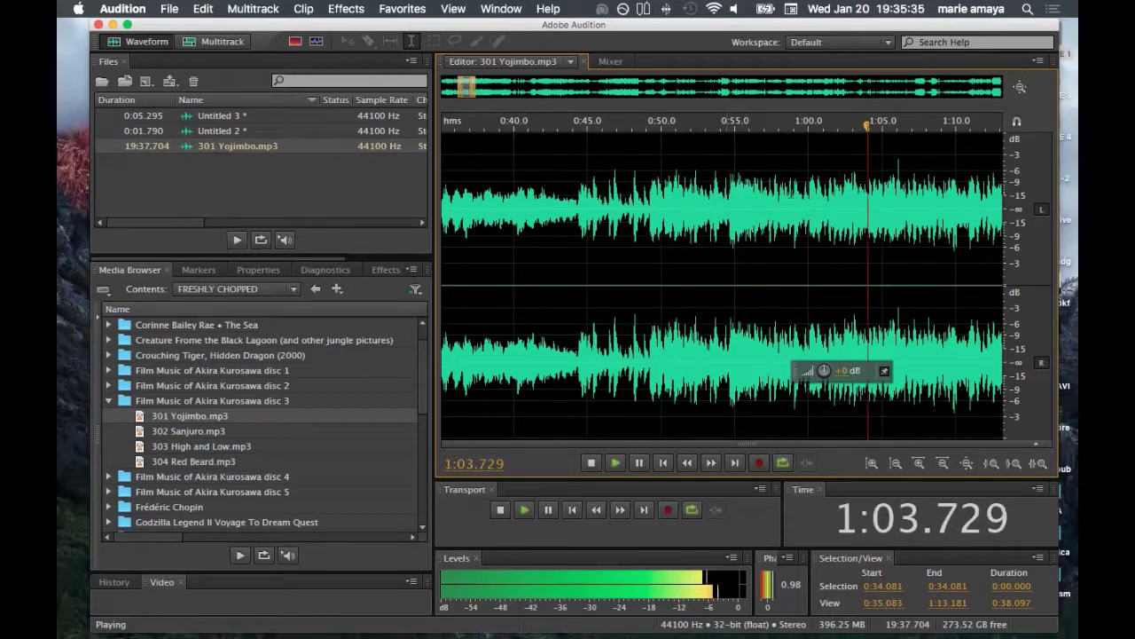
drag(726, 191, 805, 192)
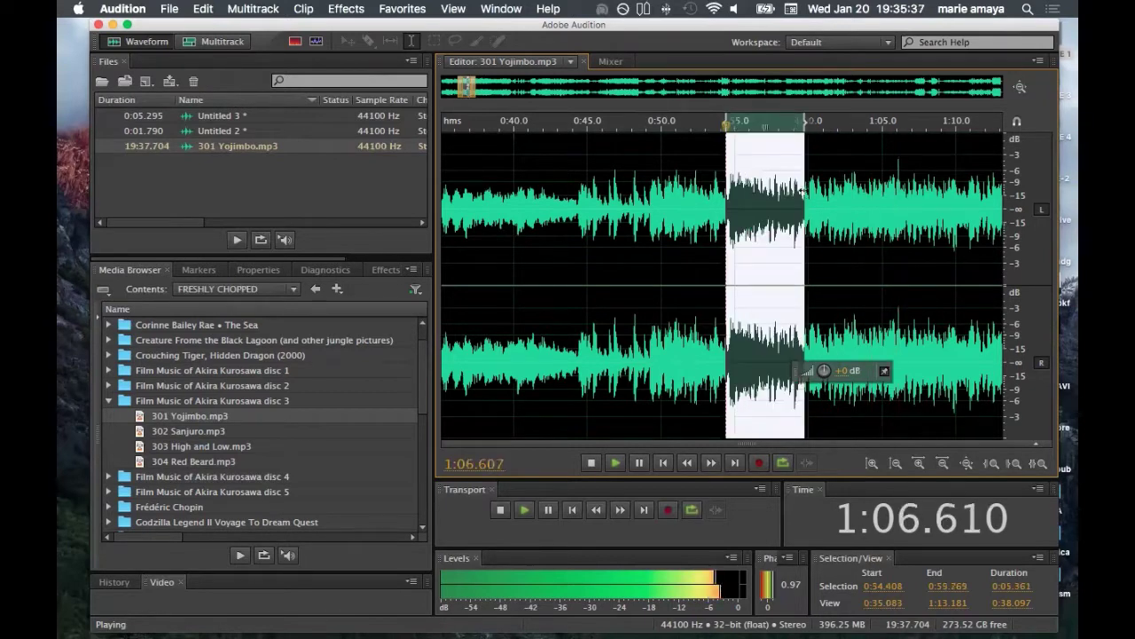
key(space)
key(space)
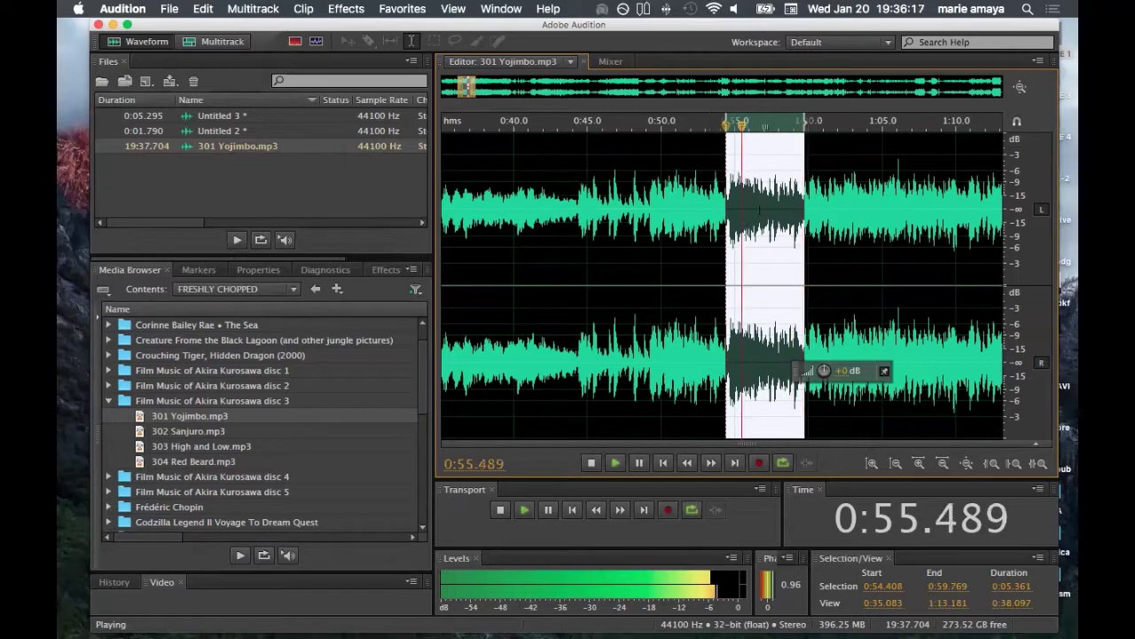
key(space)
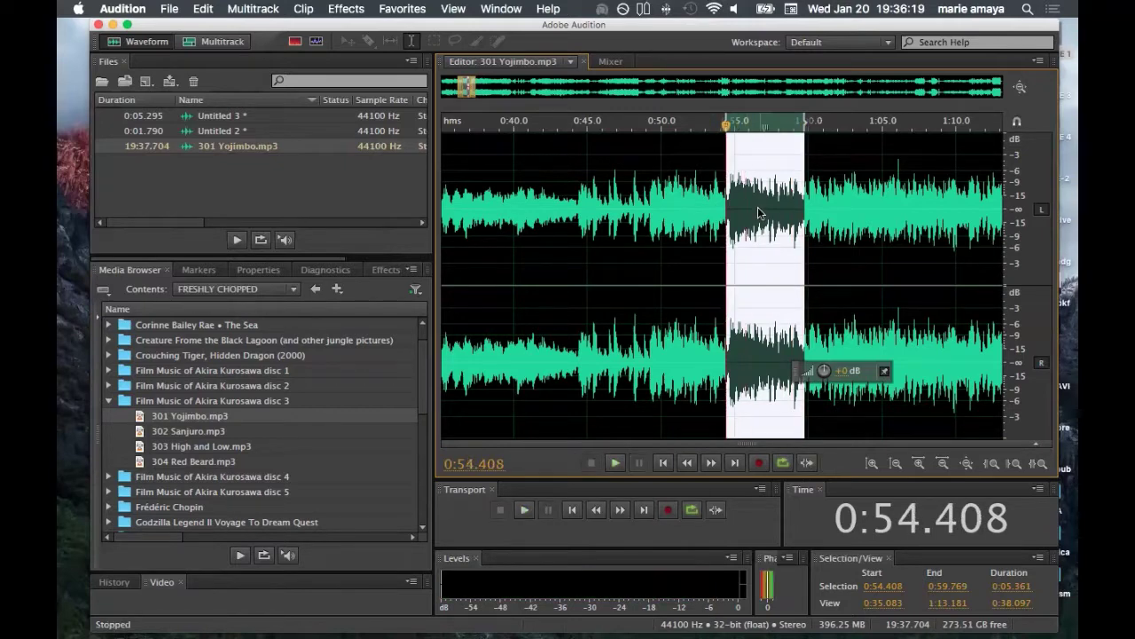
right_click(758, 212)
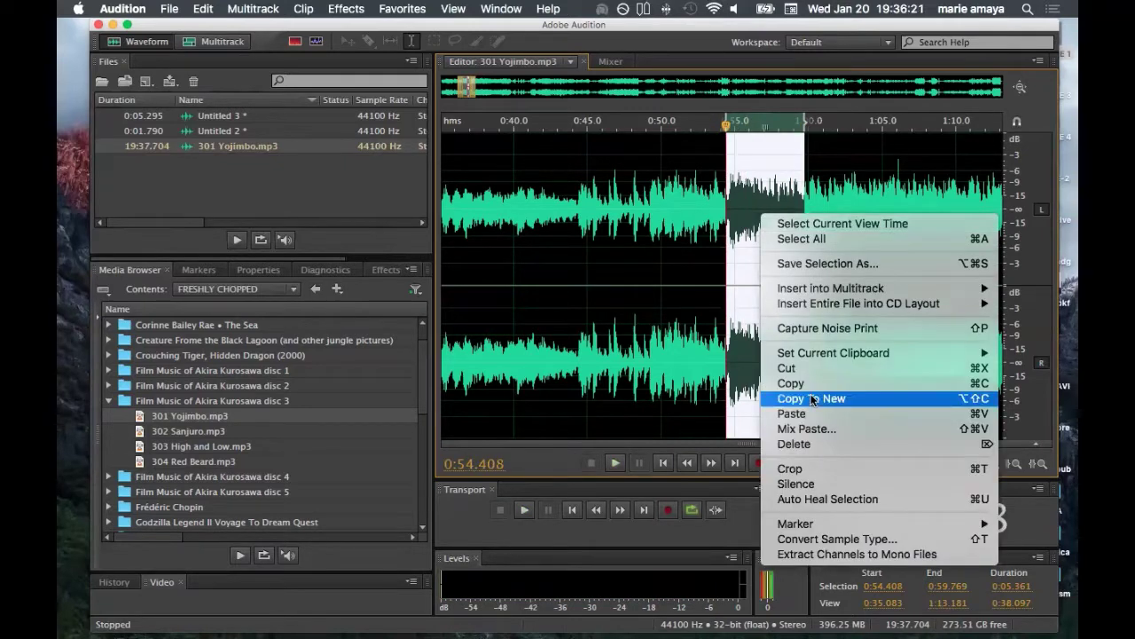
click(812, 399)
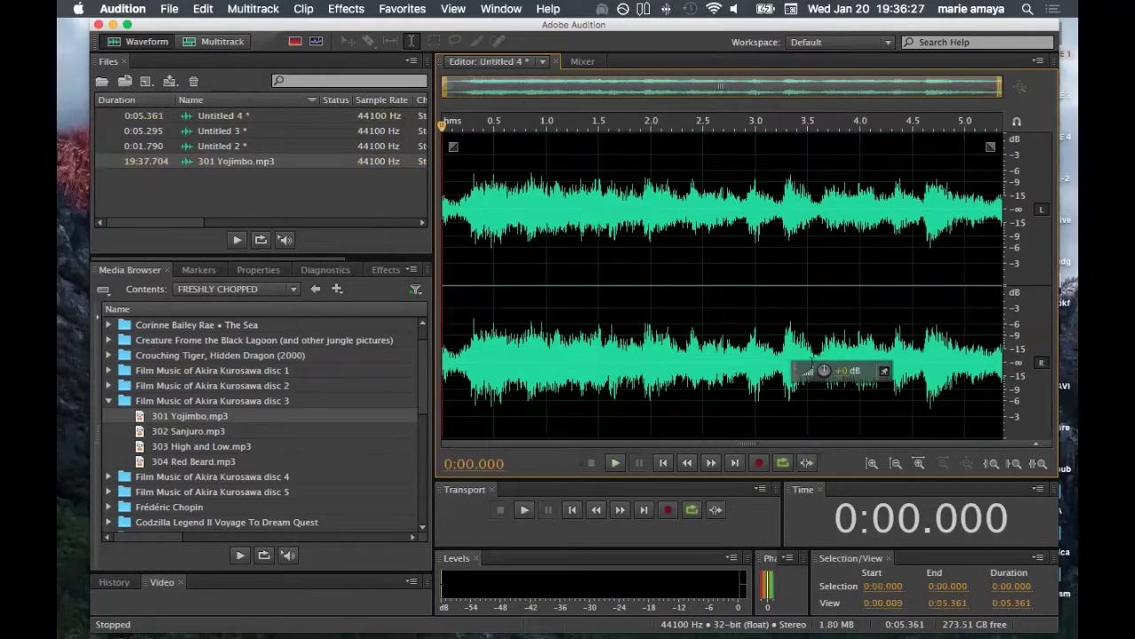
Reopen 301 Yojimbo.mp3 and play it from about 1:00.148.
click(263, 166)
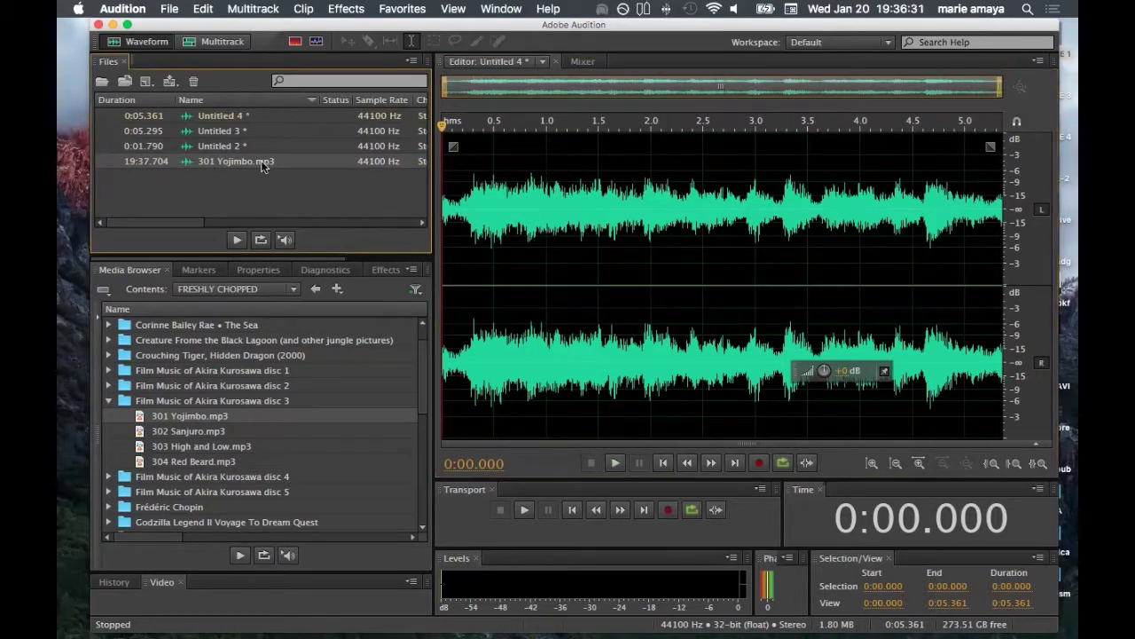
double_click(262, 166)
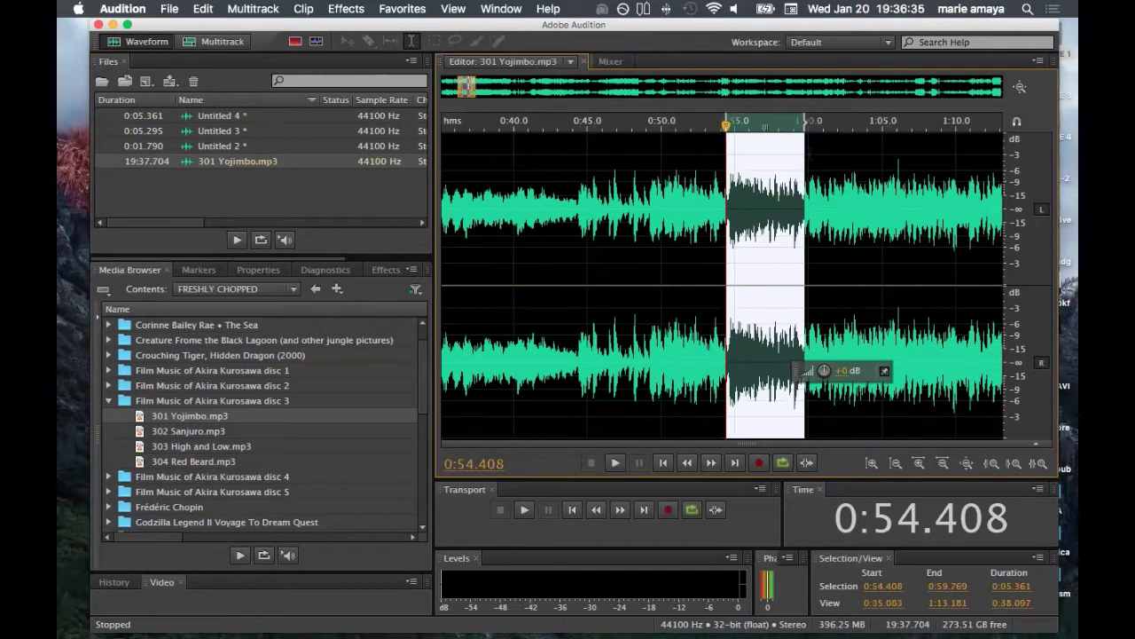
click(810, 262)
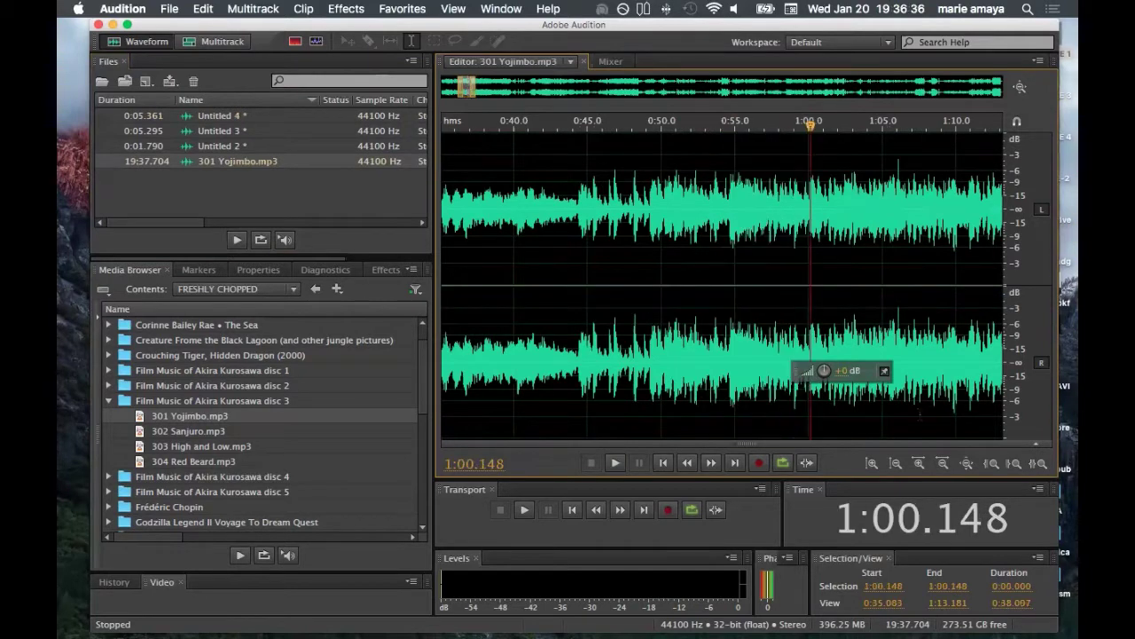
click(943, 467)
click(942, 467)
key(space)
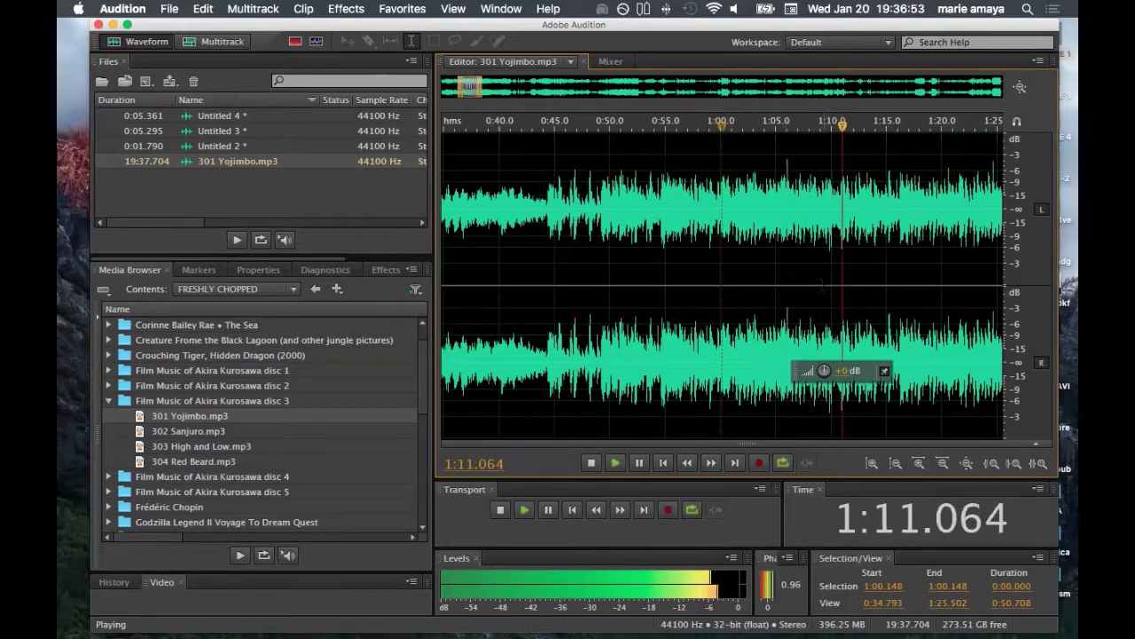
Listen to 301 Yojimbo.mp3 from about 1:11 onward and examine the waveform for another passage to sample.
scroll(823, 285, right, 1)
scroll(822, 284, right, 3)
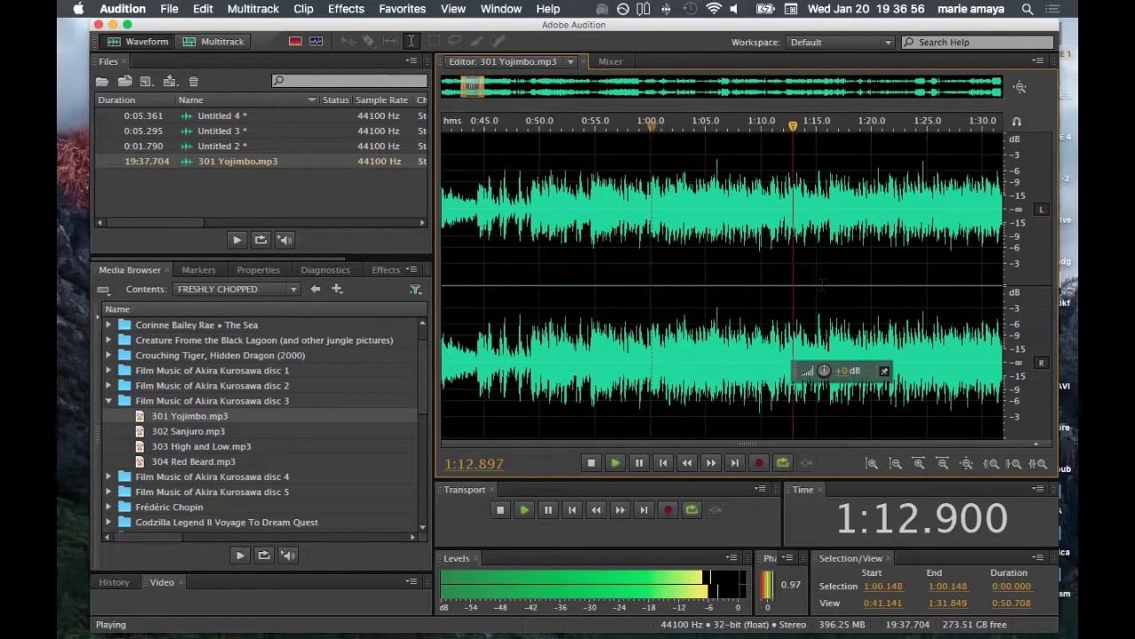
scroll(822, 285, up, 2)
scroll(822, 284, right, 3)
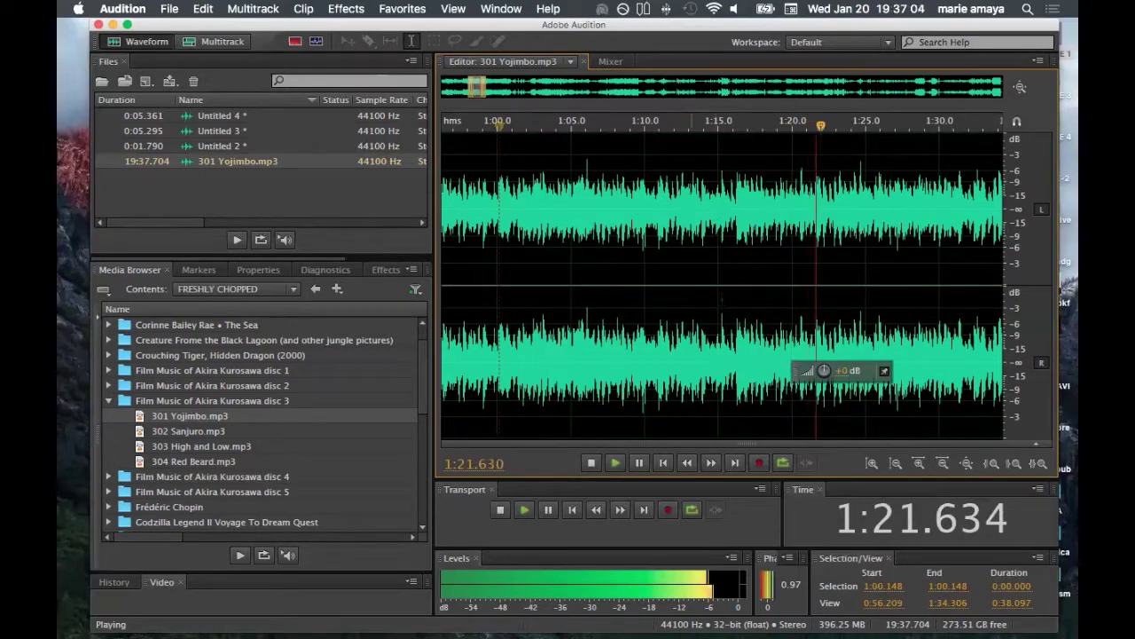
click(943, 463)
click(943, 463)
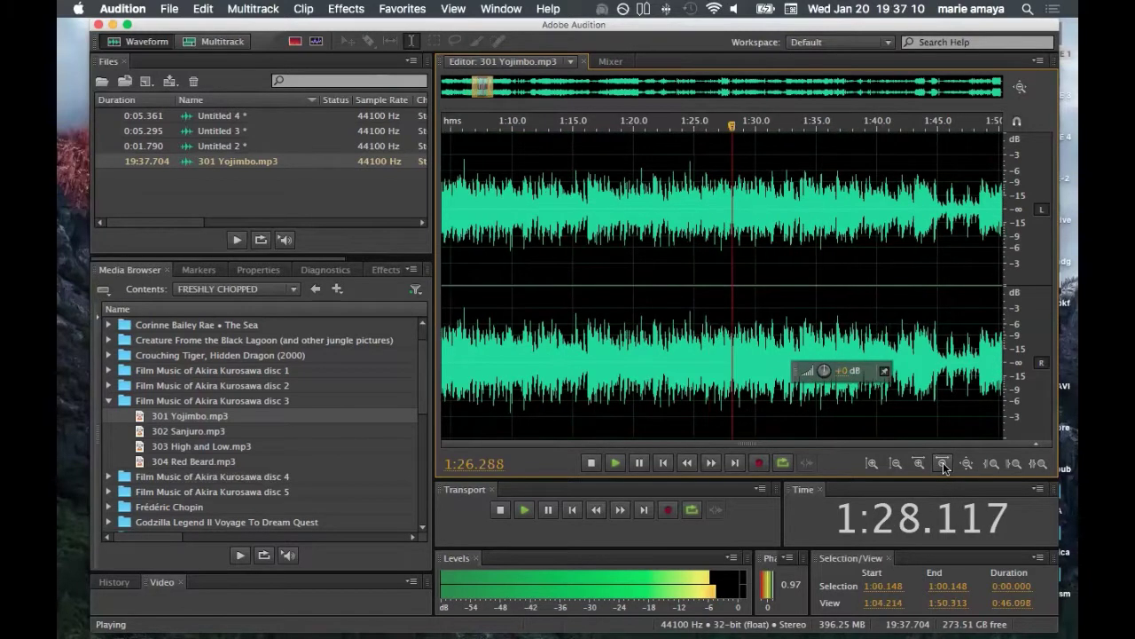
click(942, 463)
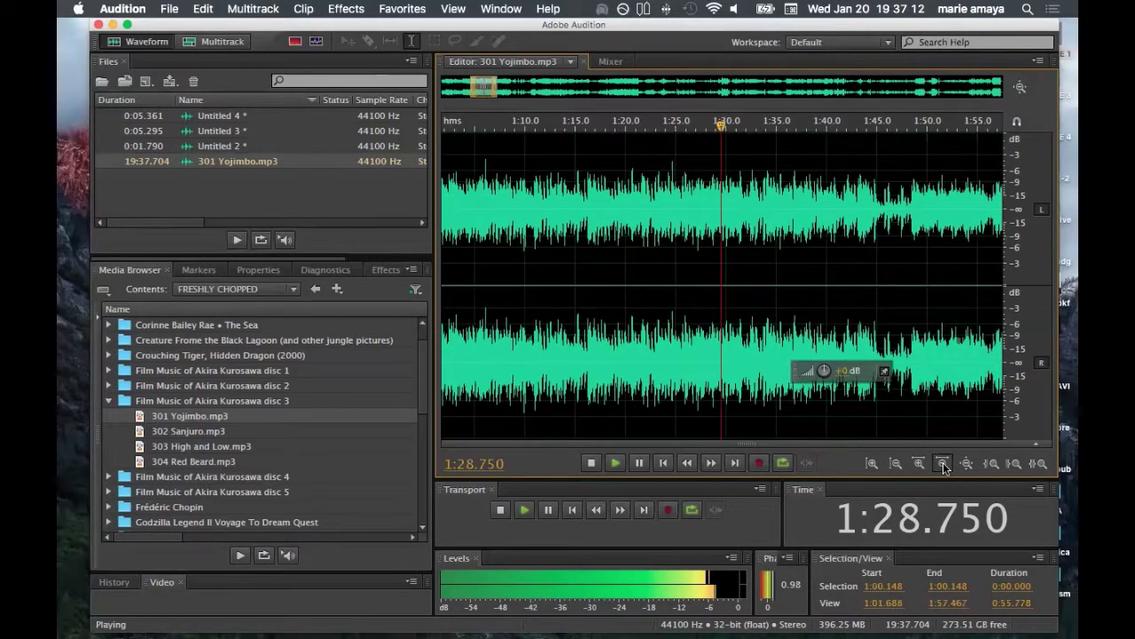
click(942, 463)
click(943, 463)
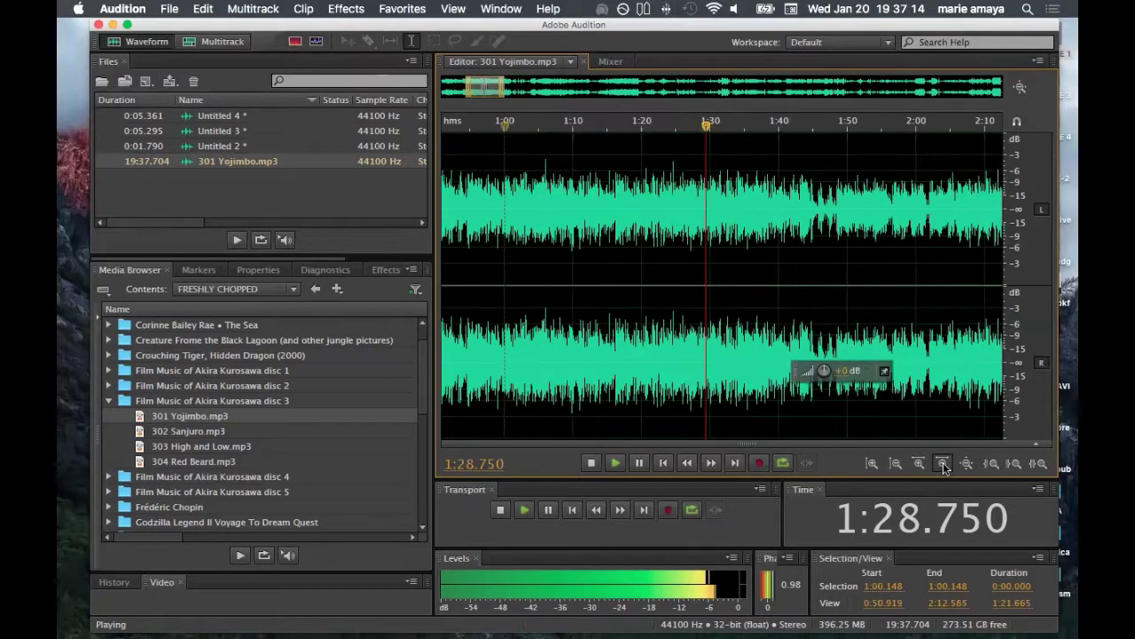
click(943, 463)
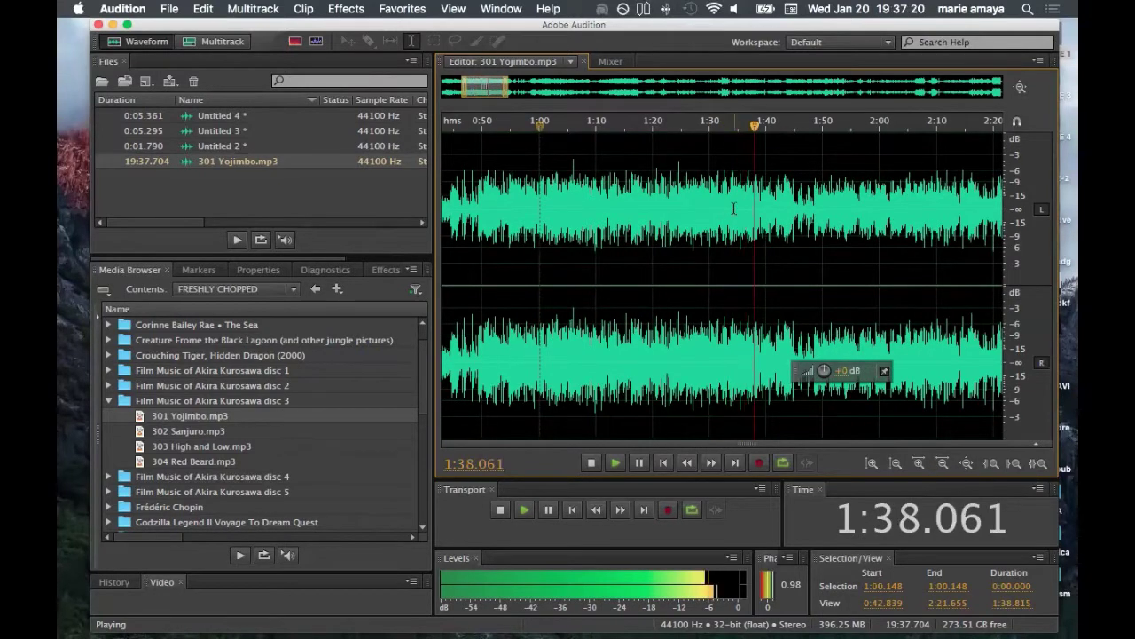
Select the passage from about 1:34.493 to 1:38.011 and audition it as a loop.
drag(734, 209, 755, 208)
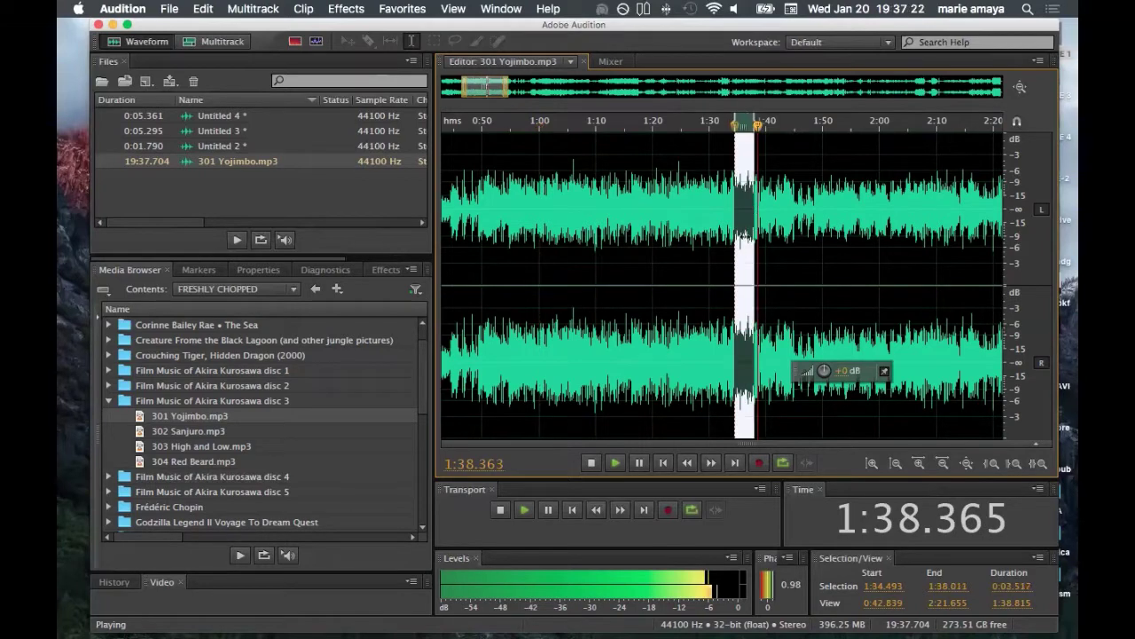
click(921, 465)
click(921, 465)
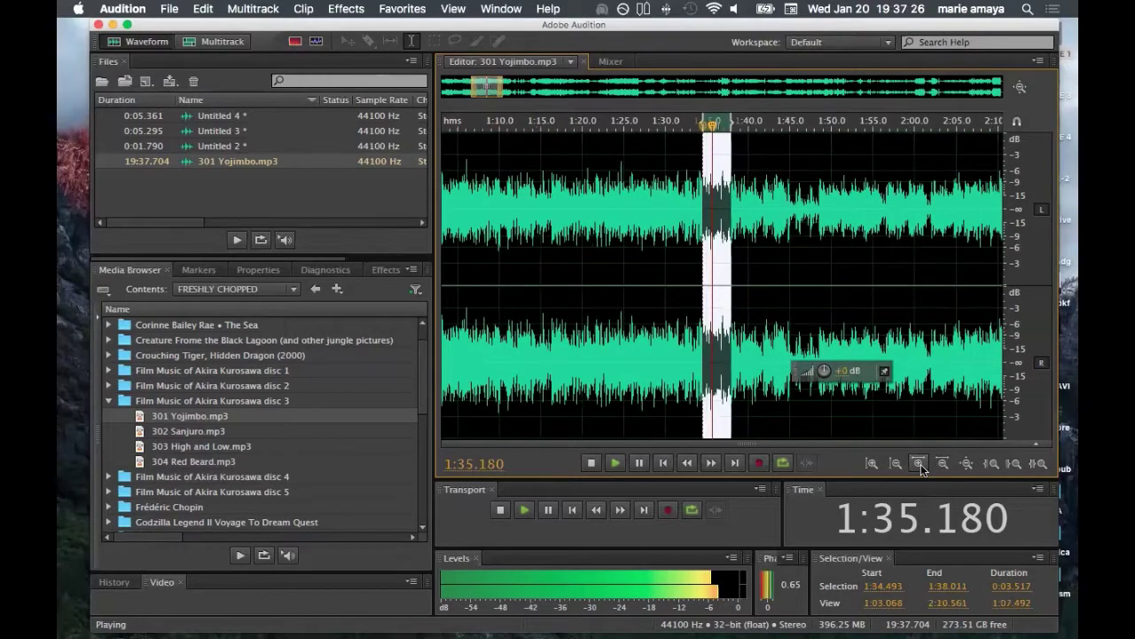
click(921, 465)
click(920, 464)
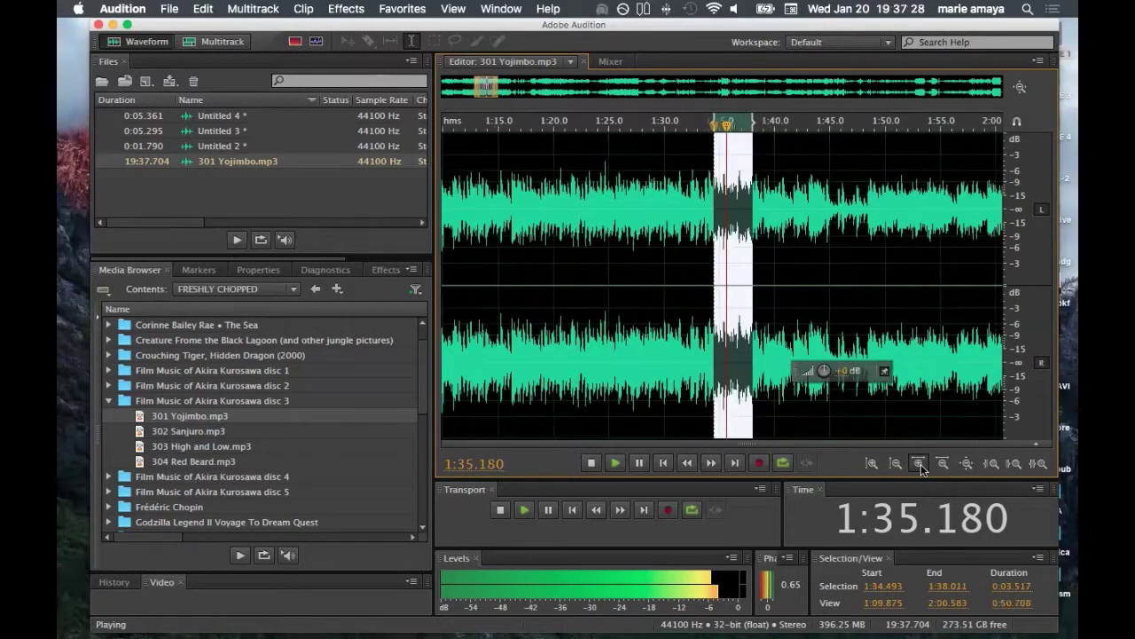
click(921, 464)
click(921, 465)
click(921, 464)
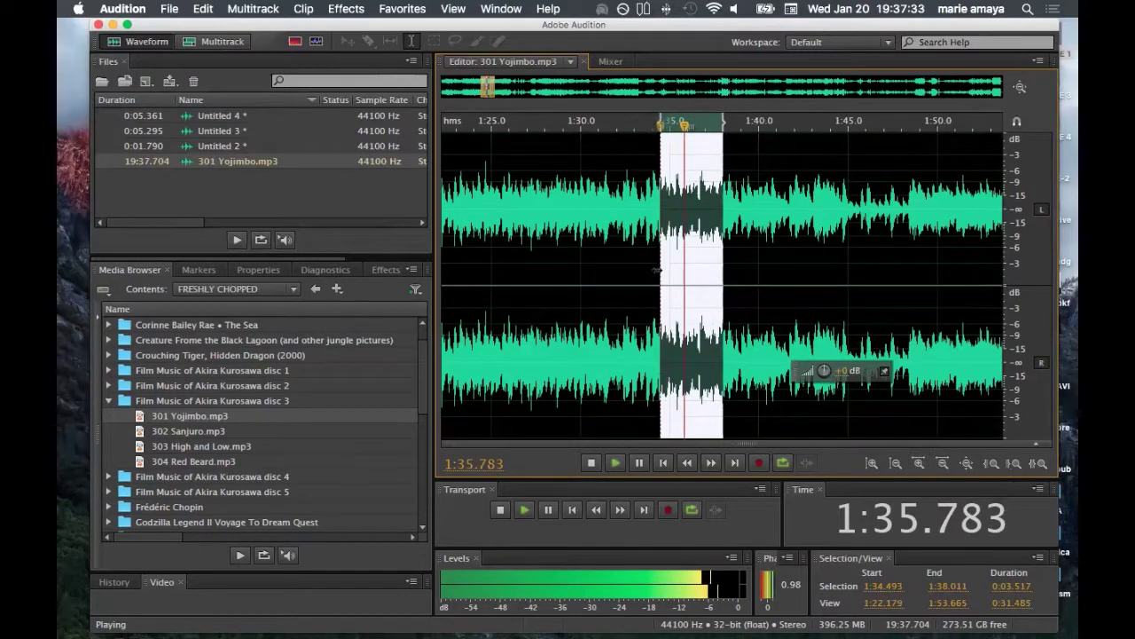
Try different start points for the looping selection by ear, ending with the start at about 1:32.723.
drag(656, 270, 644, 272)
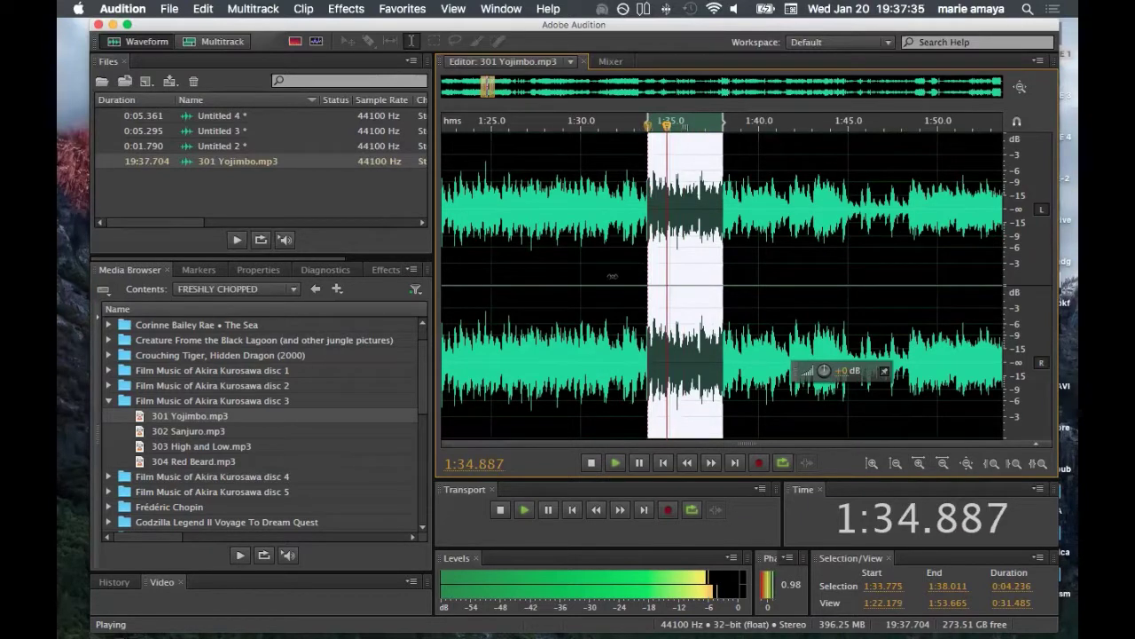
shift+click(614, 276)
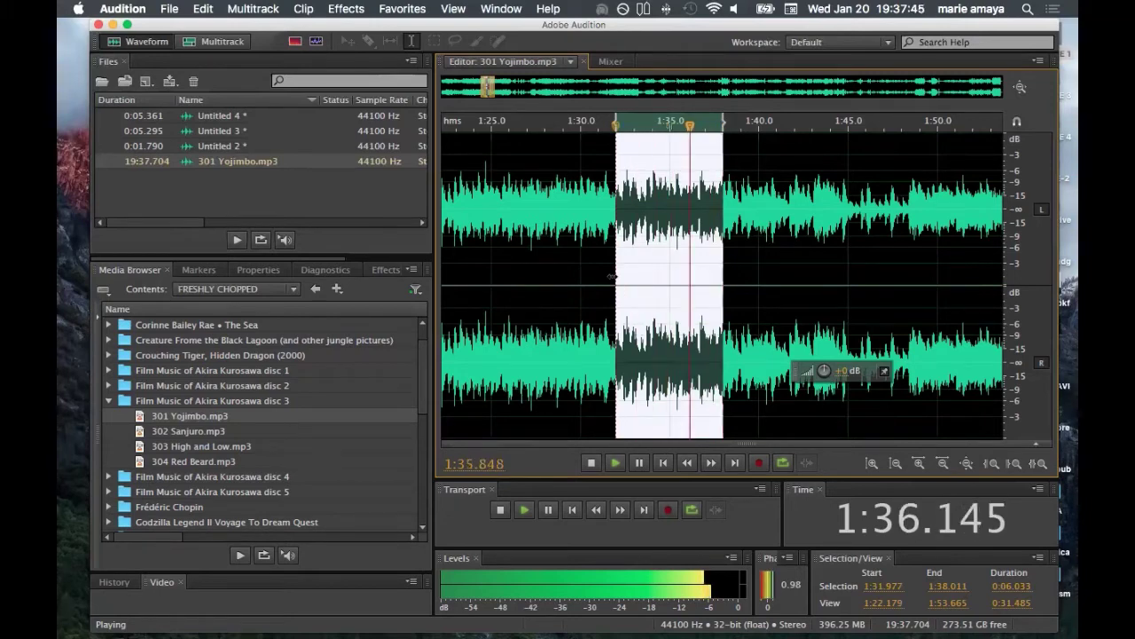
drag(616, 277, 648, 277)
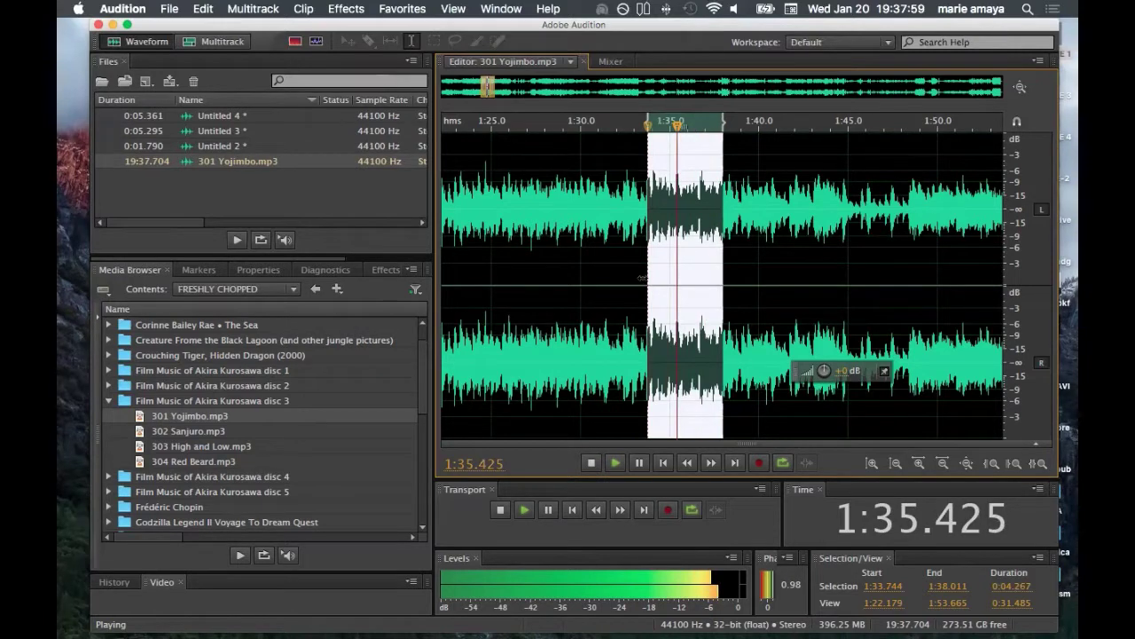
drag(636, 277, 637, 277)
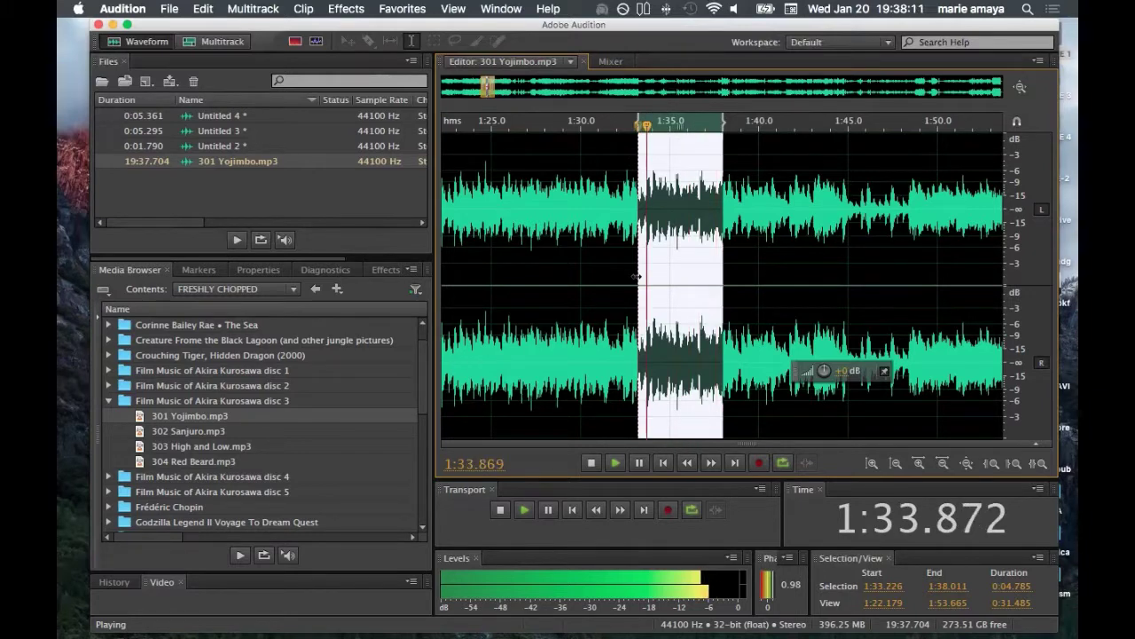
drag(638, 276, 634, 277)
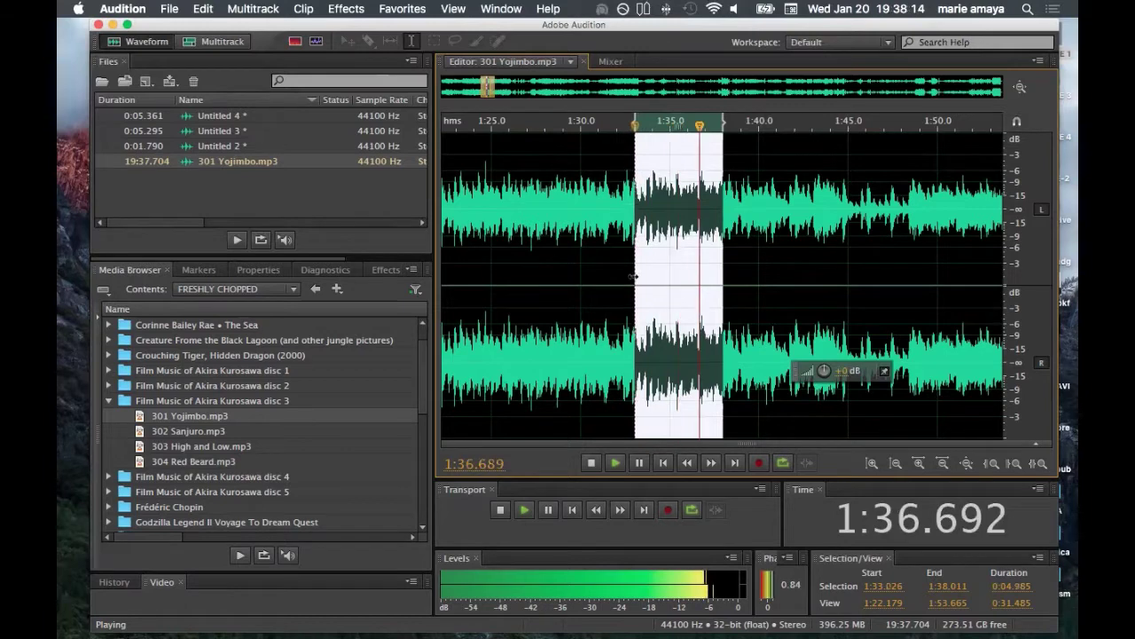
drag(634, 276, 633, 276)
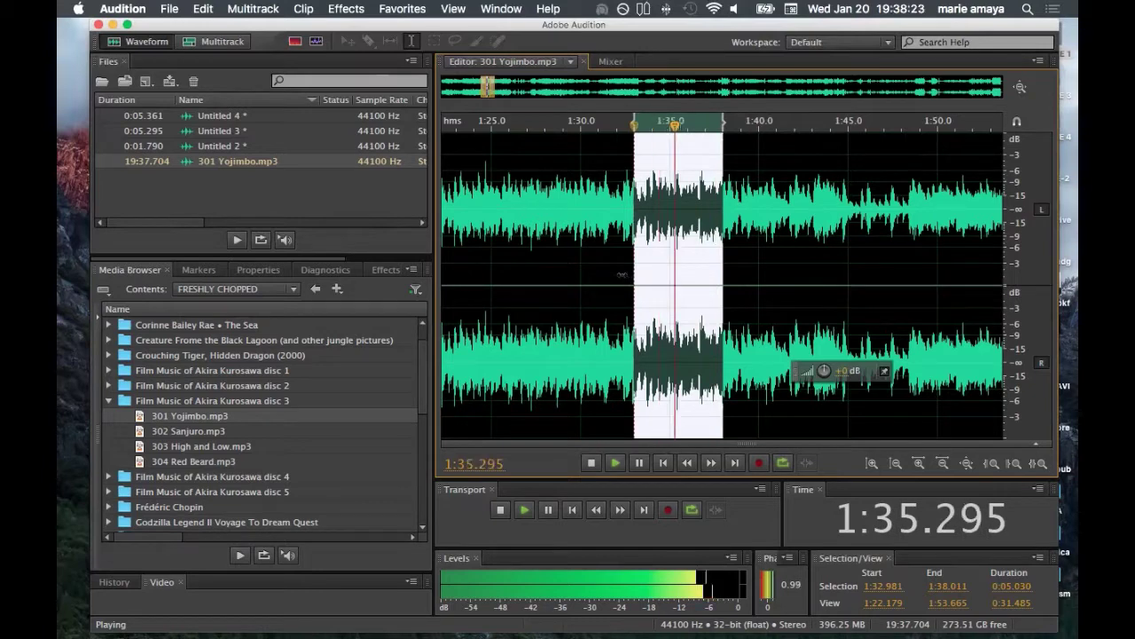
drag(622, 275, 621, 275)
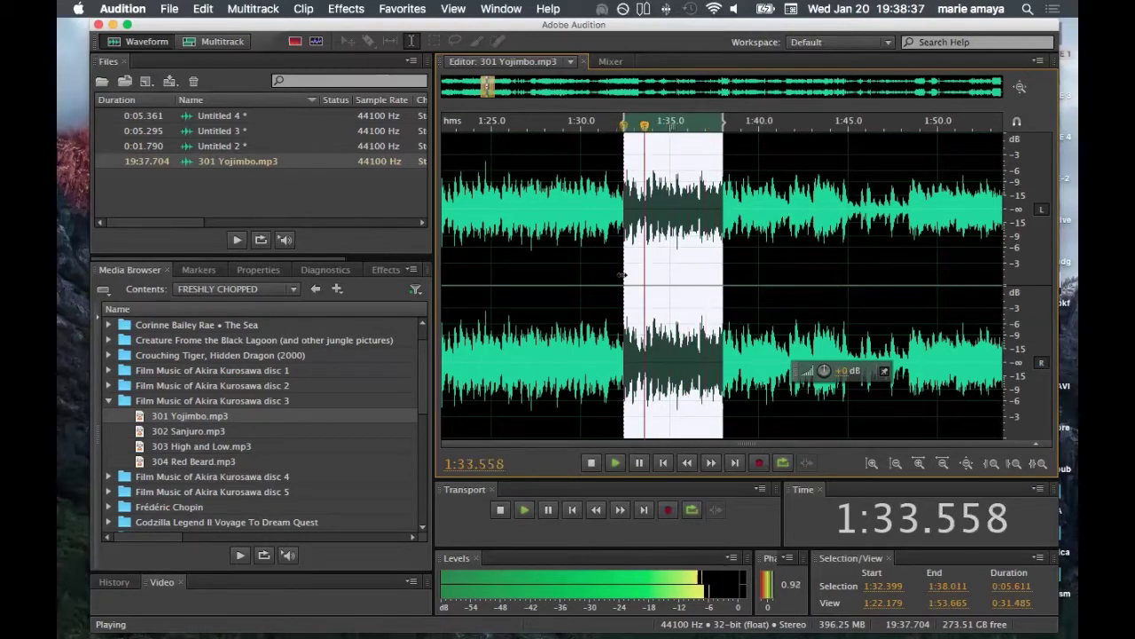
drag(624, 275, 627, 275)
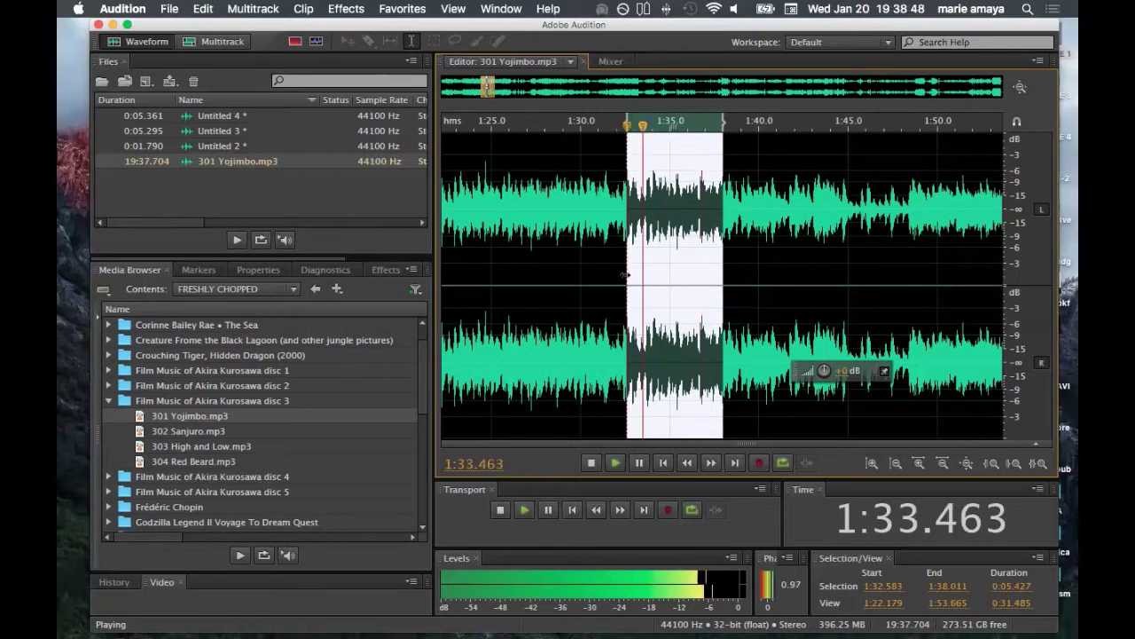
drag(627, 275, 629, 275)
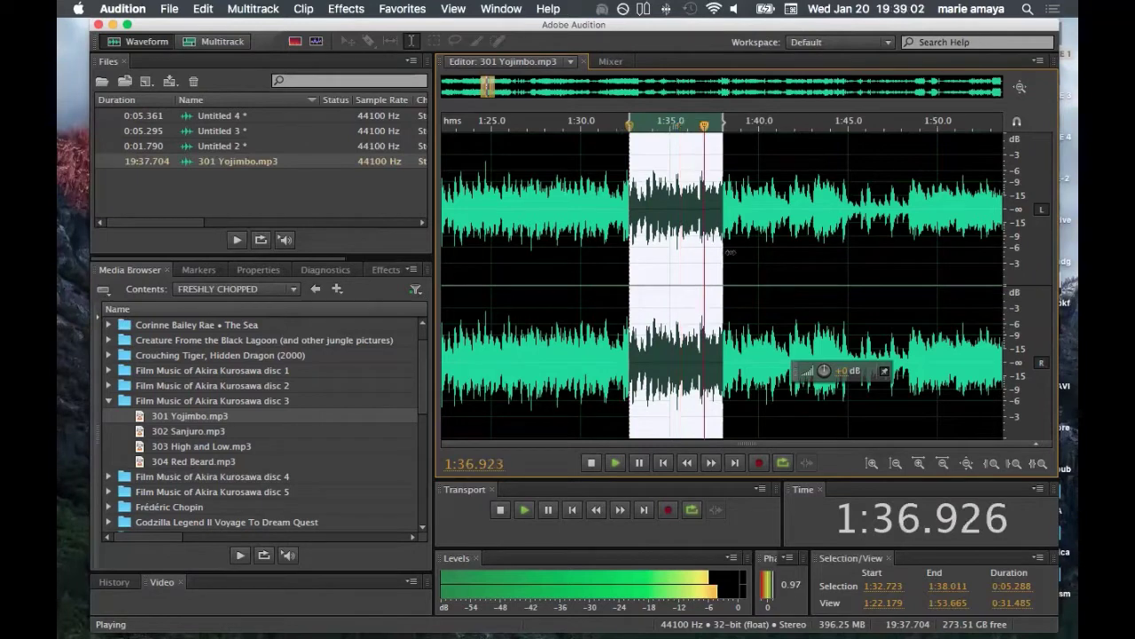
Adjust the looping selection to run from about 1:33.408 to 1:38.687, and copy it to a new audio file.
drag(728, 251, 737, 251)
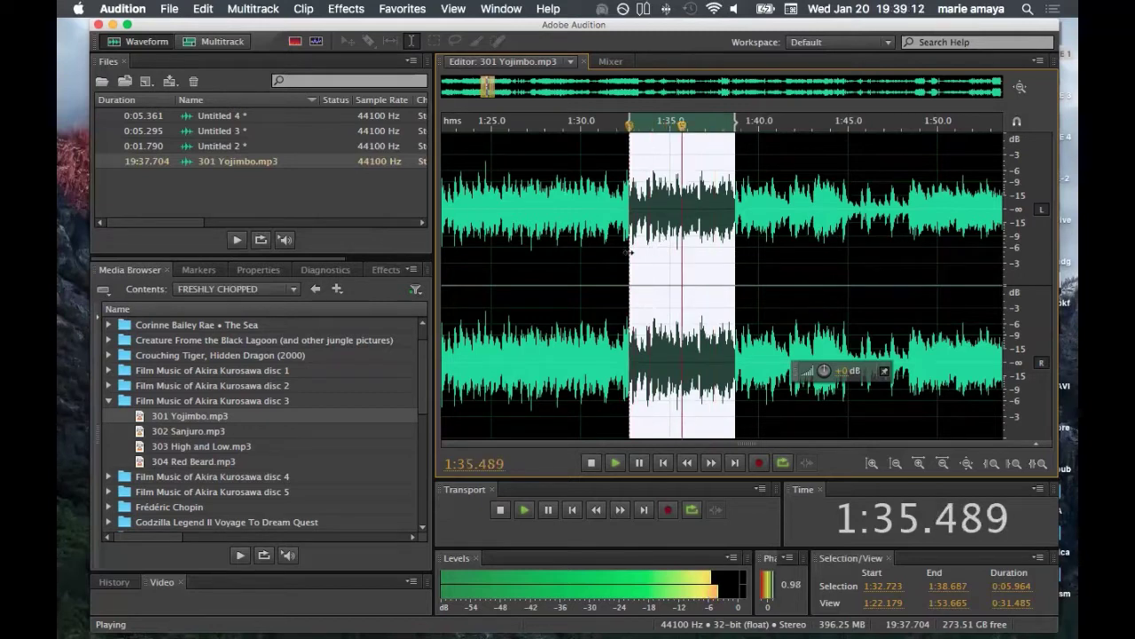
drag(629, 254, 637, 255)
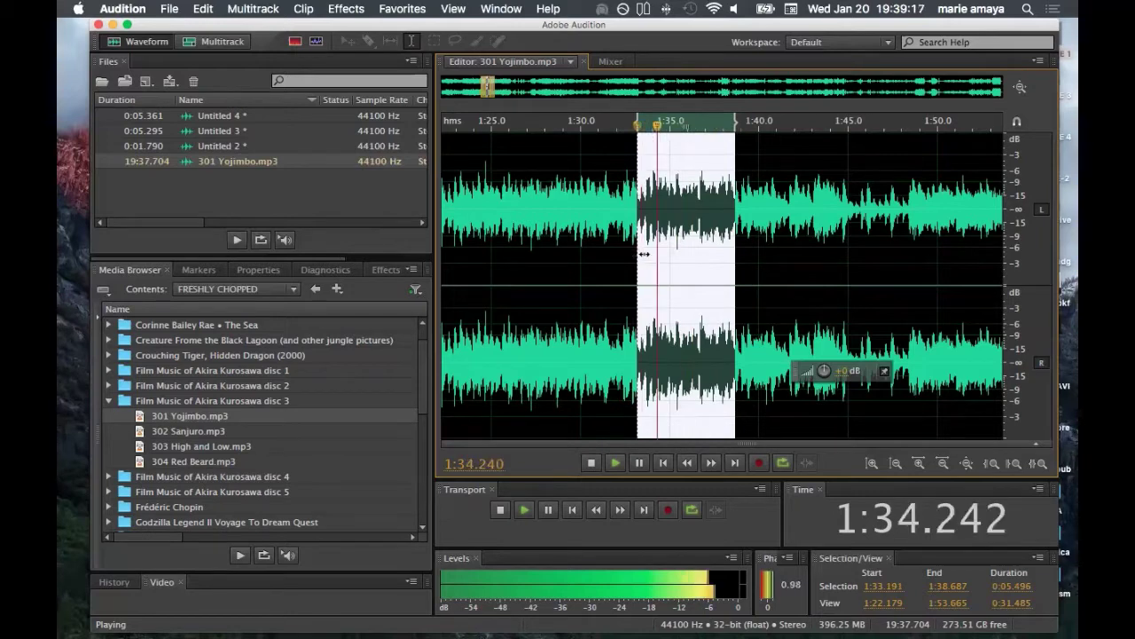
drag(636, 254, 648, 254)
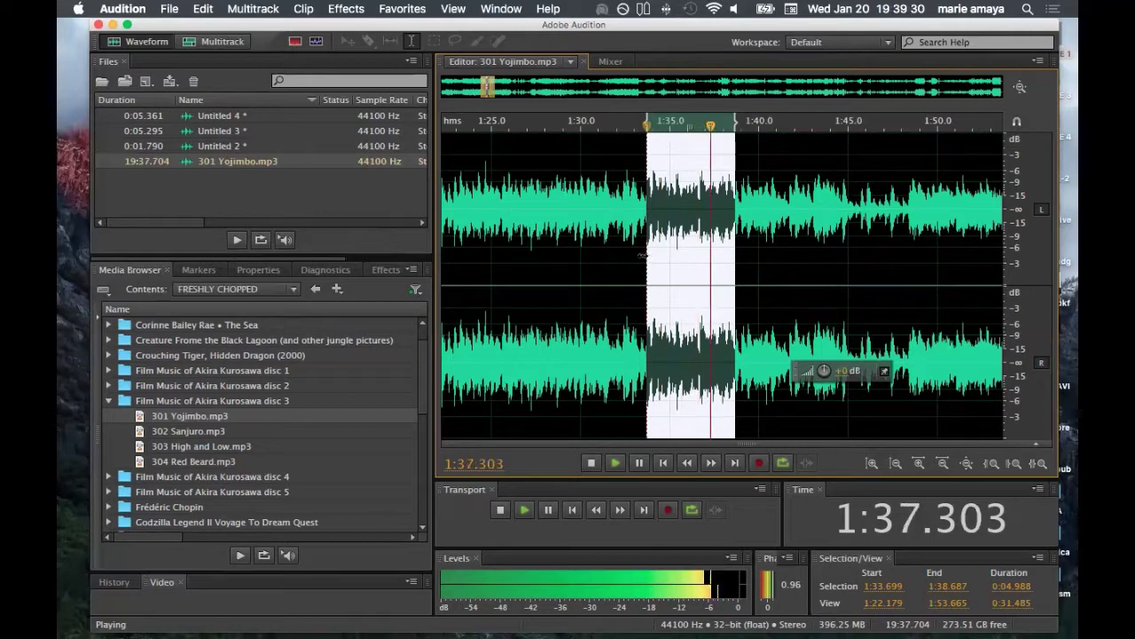
drag(647, 255, 641, 256)
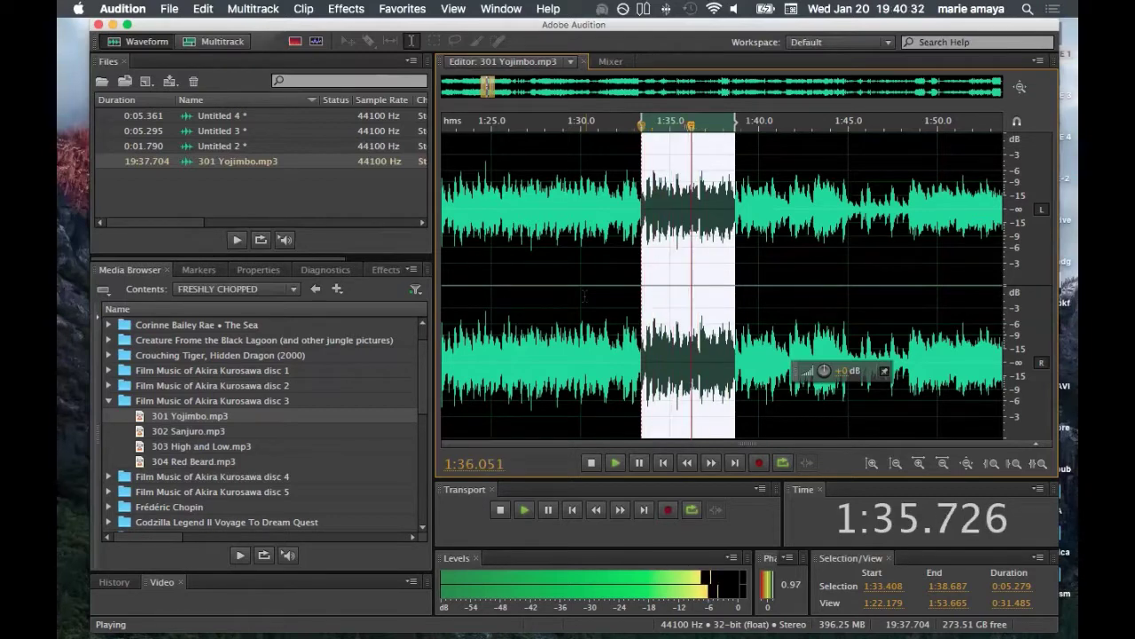
right_click(672, 256)
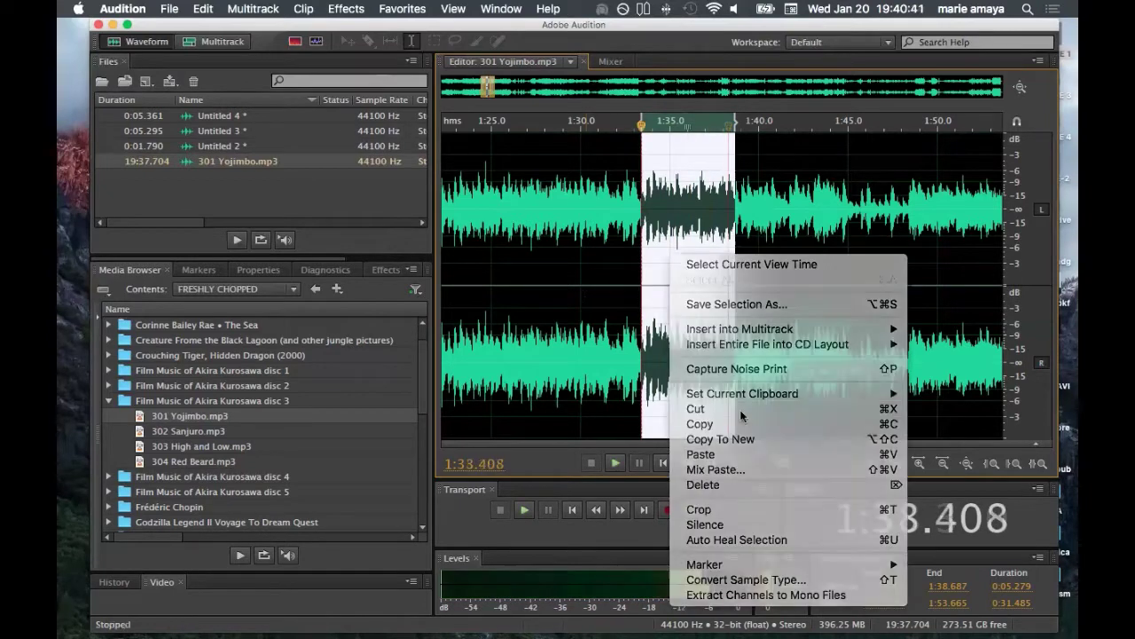
click(745, 437)
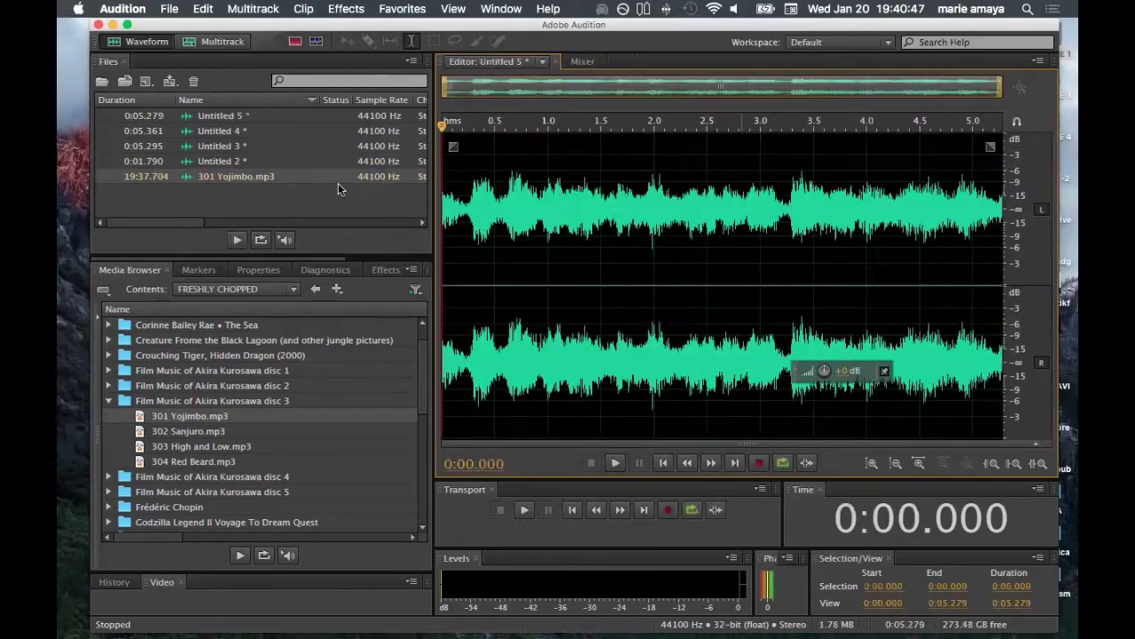
Reopen 301 Yojimbo.mp3 and play it from about 1:38.989.
click(256, 184)
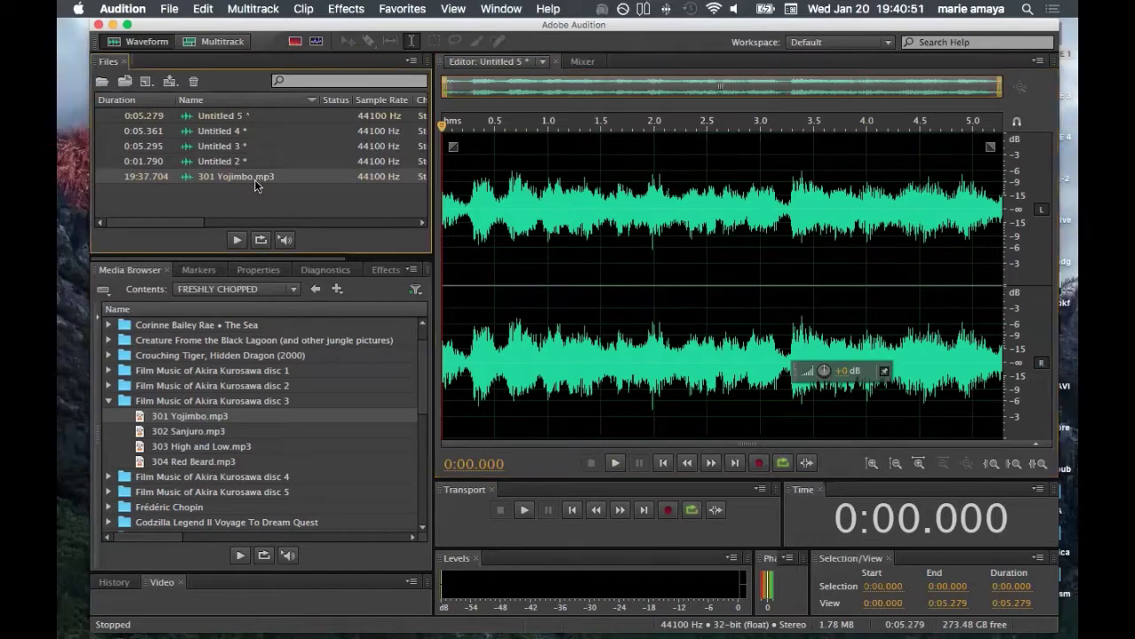
double_click(256, 185)
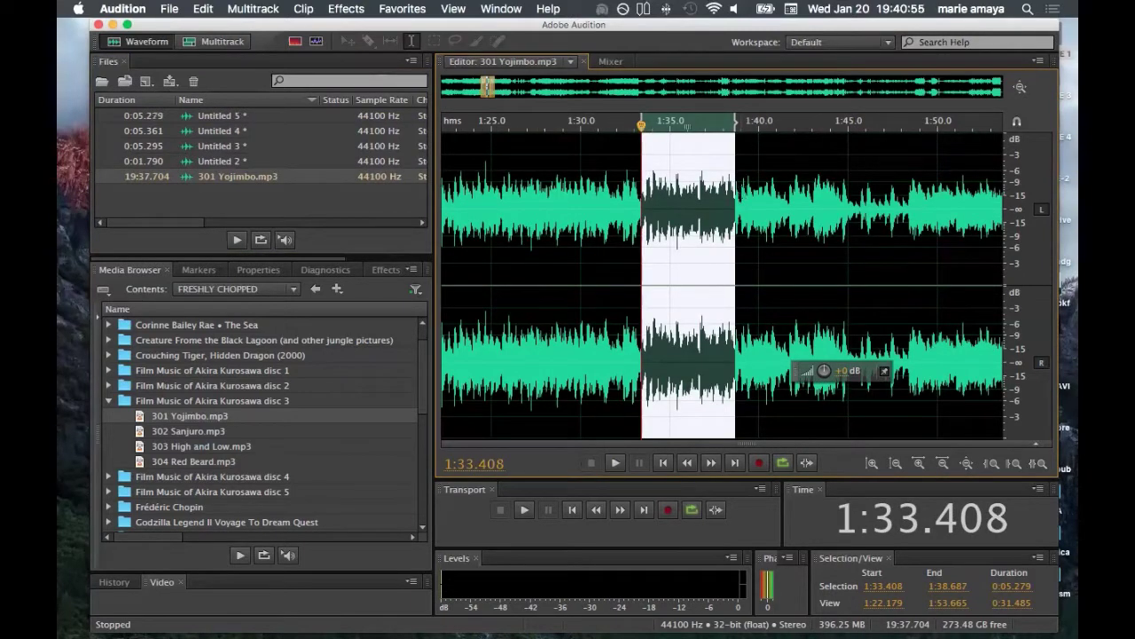
click(742, 213)
key(space)
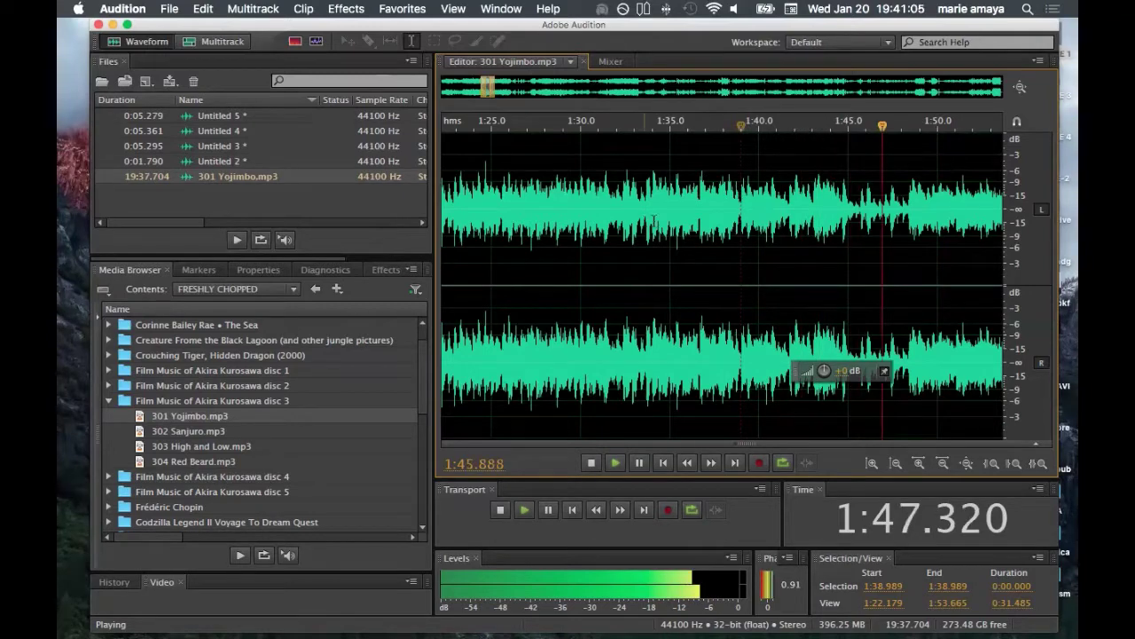
Audition a loop of the passage from about 1:33.569 to 1:44.760, and clear the selection.
drag(644, 220, 844, 219)
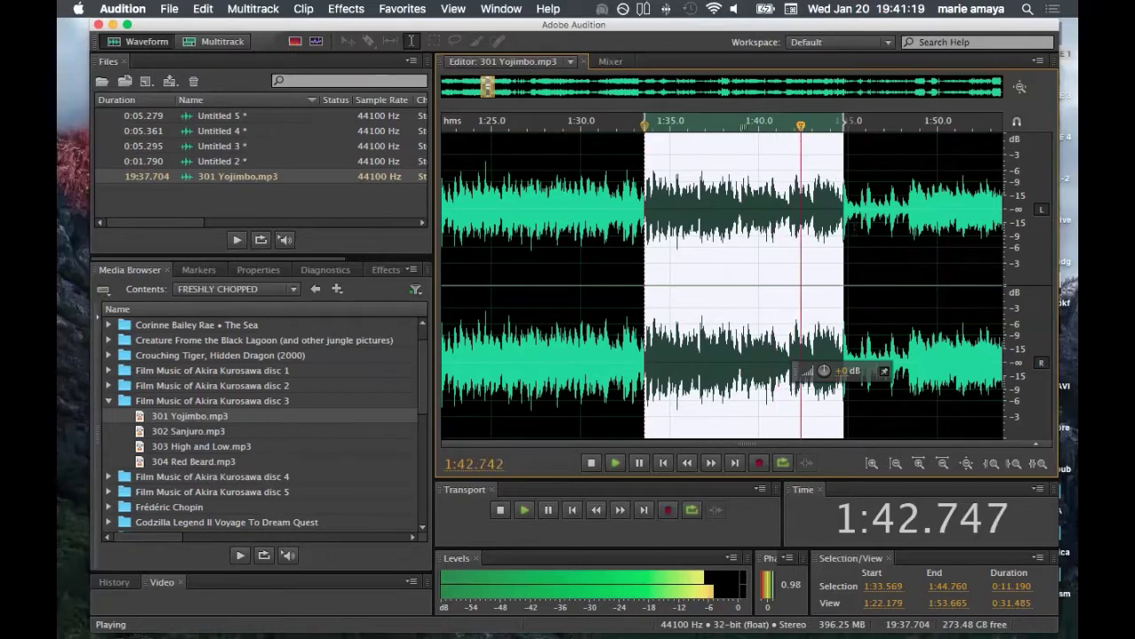
click(856, 228)
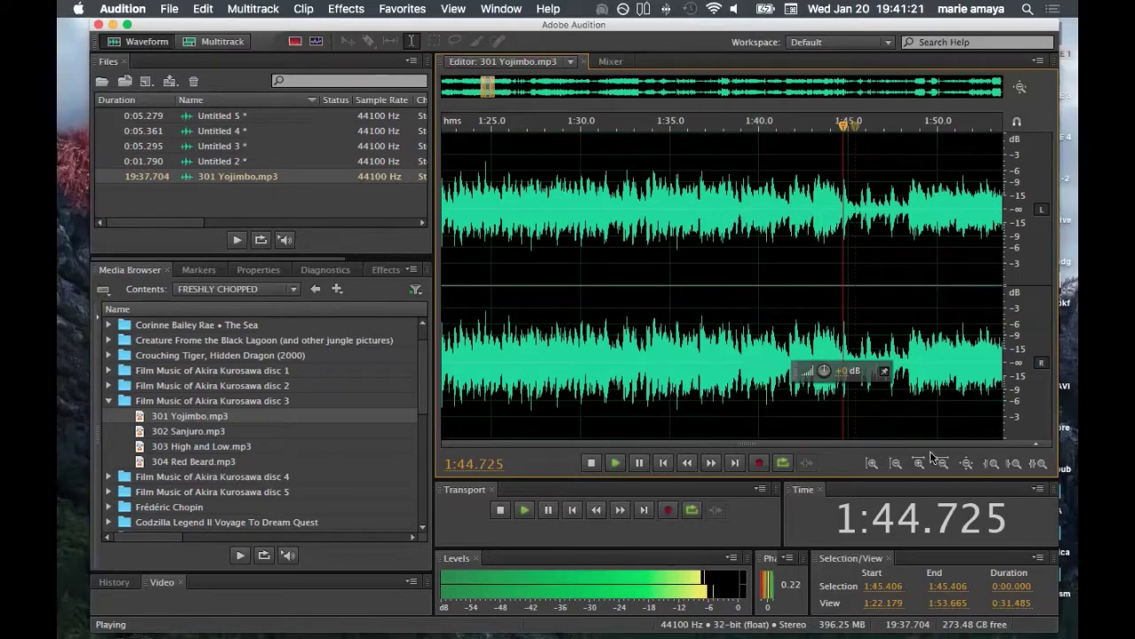
Mark the position at about 1:51.424 and examine the waveform around it while listening for another passage to sample.
drag(910, 419, 812, 408)
click(961, 287)
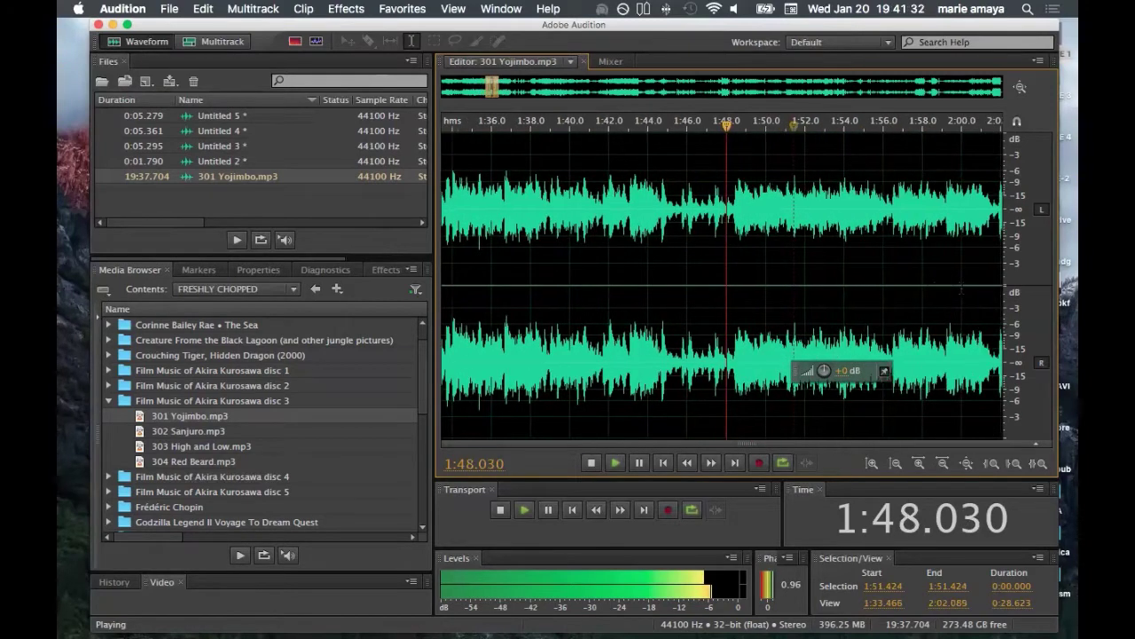
click(942, 465)
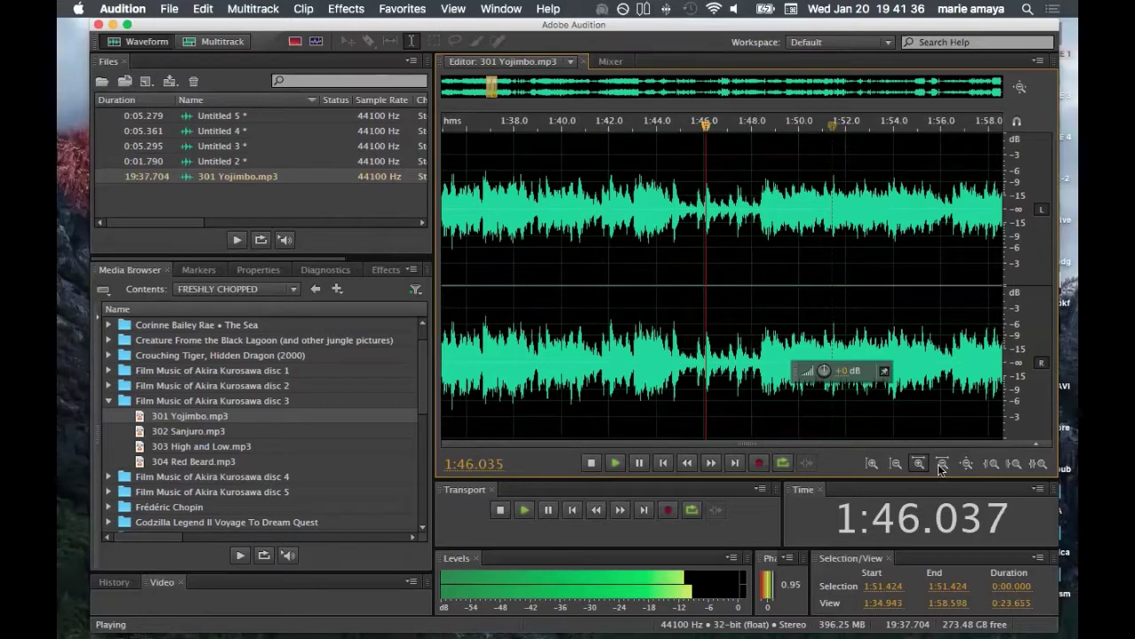
click(942, 464)
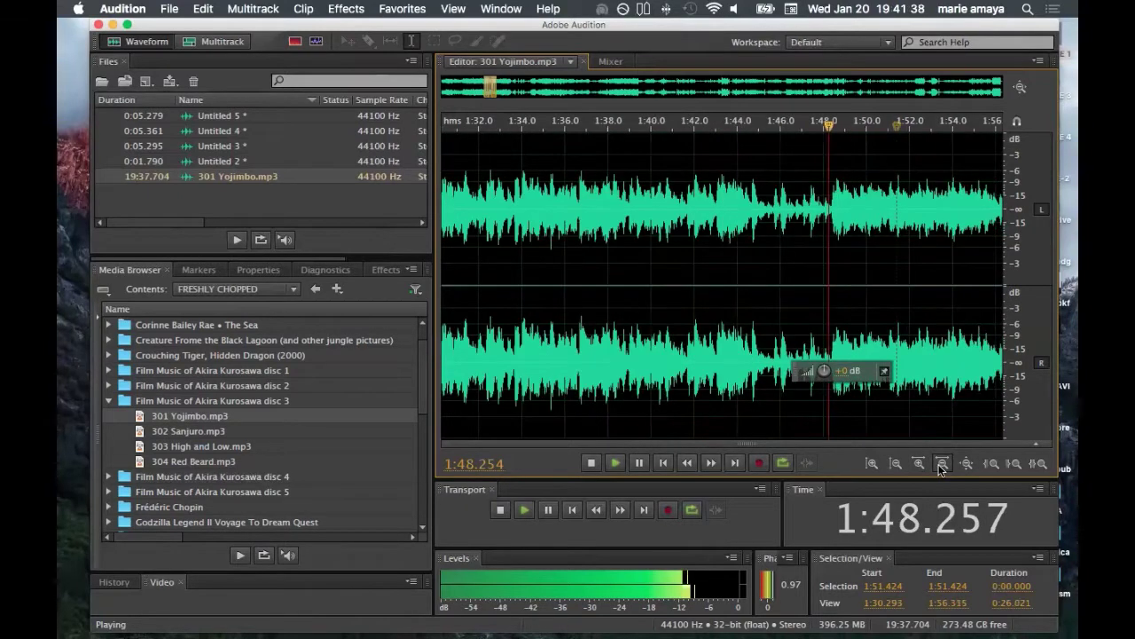
click(942, 465)
click(942, 465)
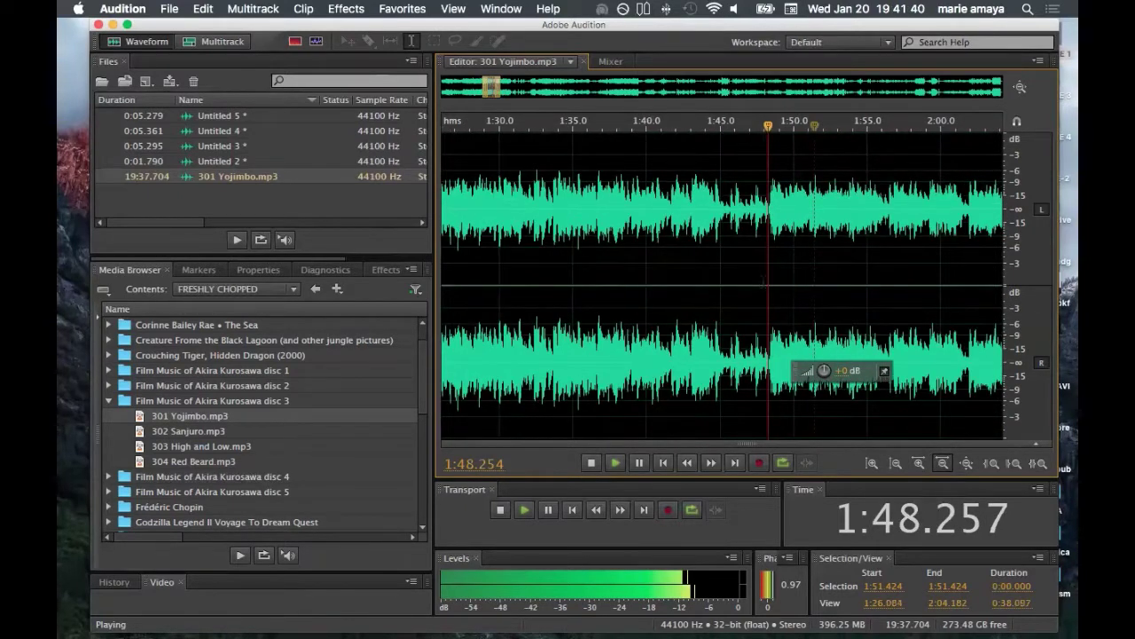
scroll(761, 282, down, 1)
scroll(841, 314, down, 2)
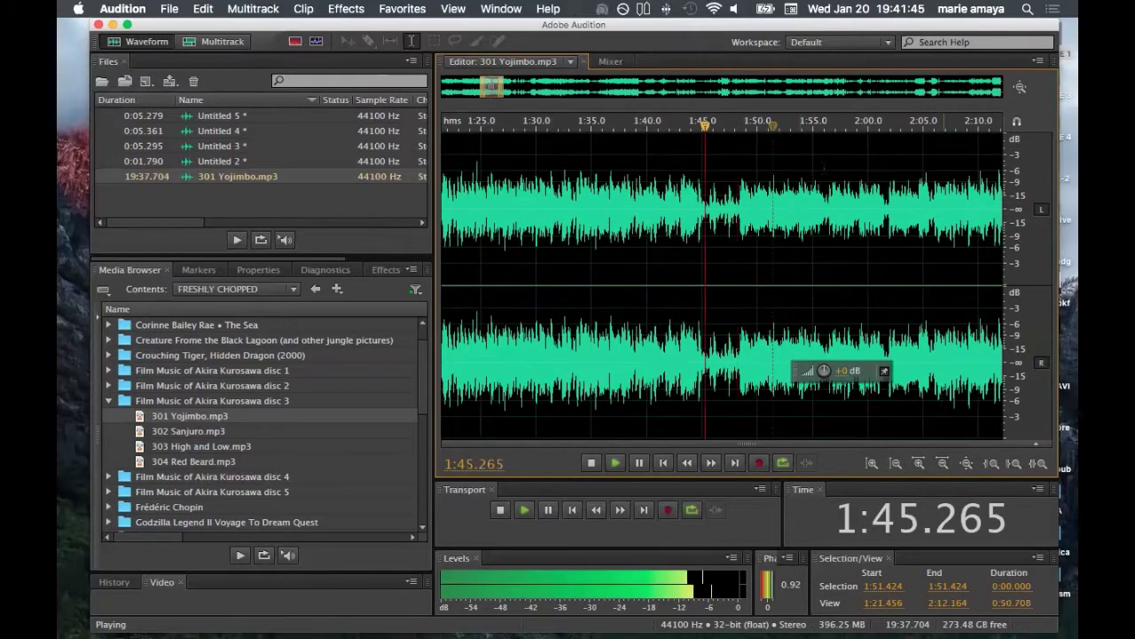
Audition 301 Yojimbo.mp3 from several points between about 1:48 and 1:57 to find another passage to sample.
click(793, 126)
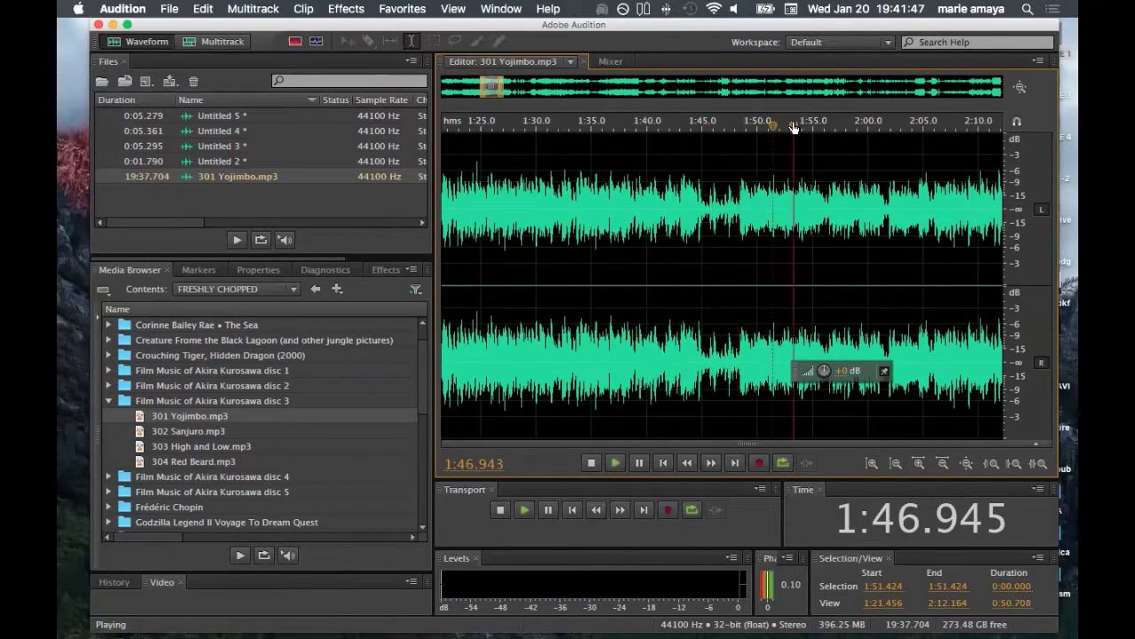
drag(794, 128, 816, 138)
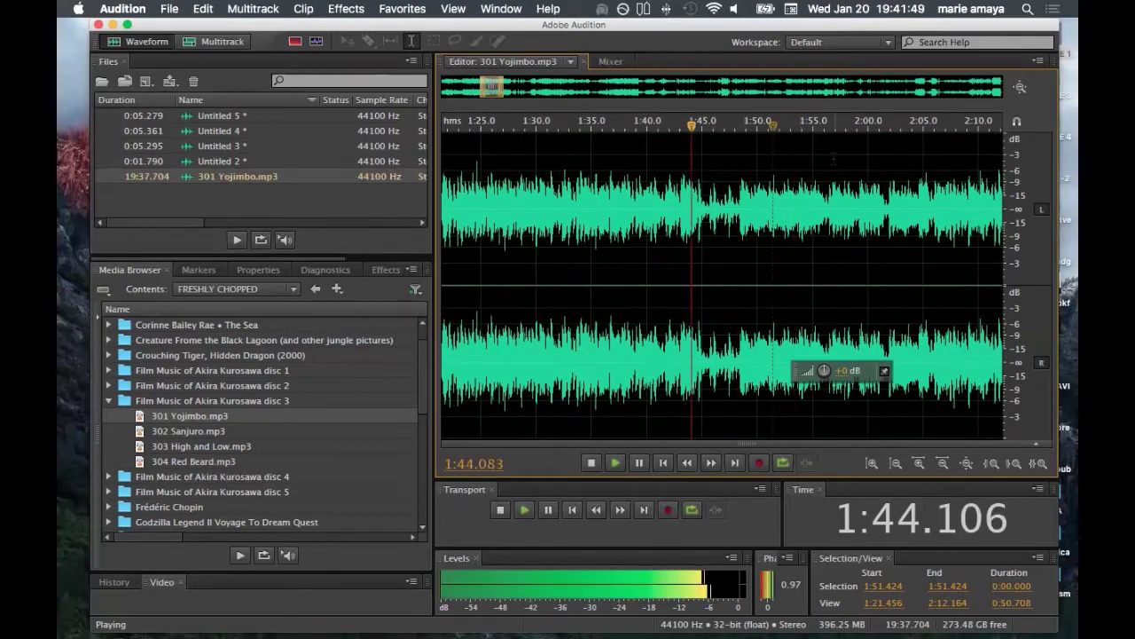
click(835, 158)
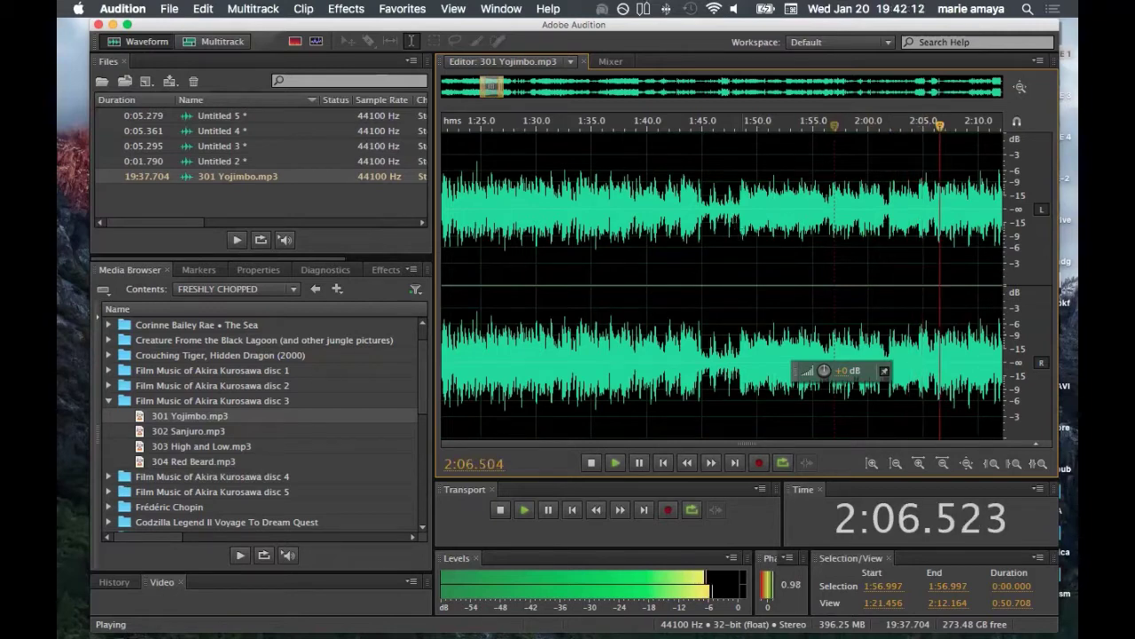
click(737, 126)
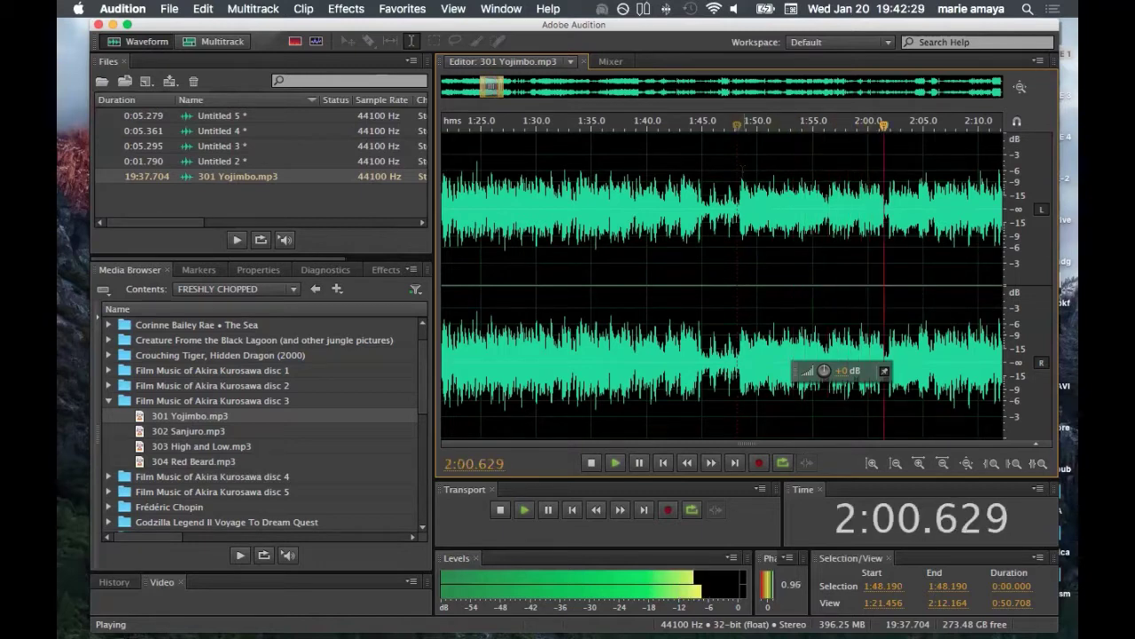
click(743, 165)
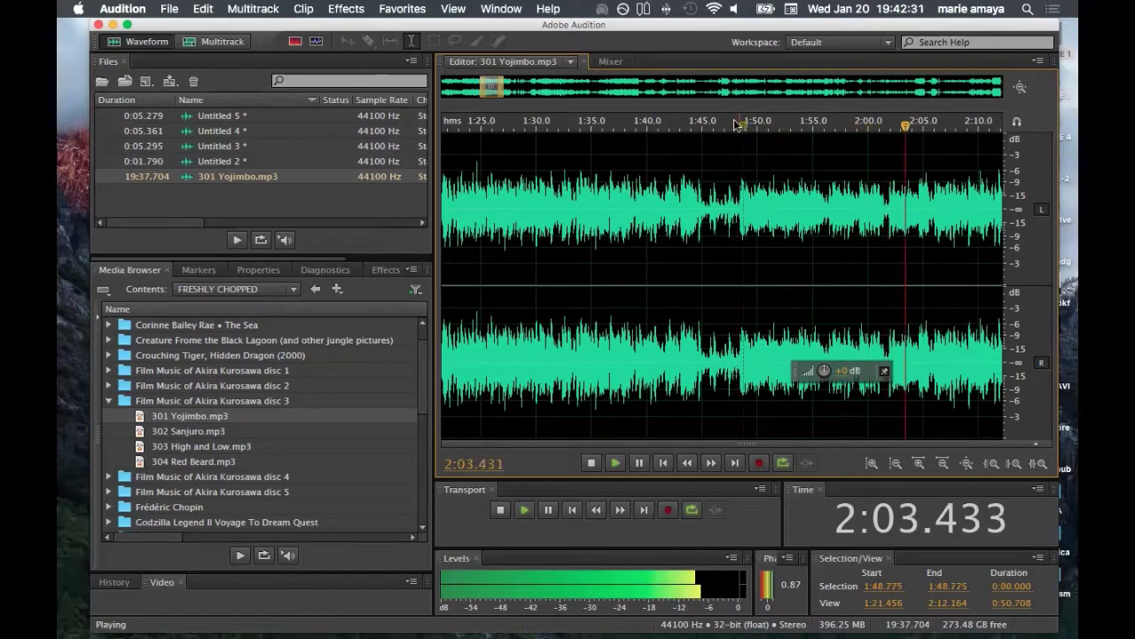
click(737, 126)
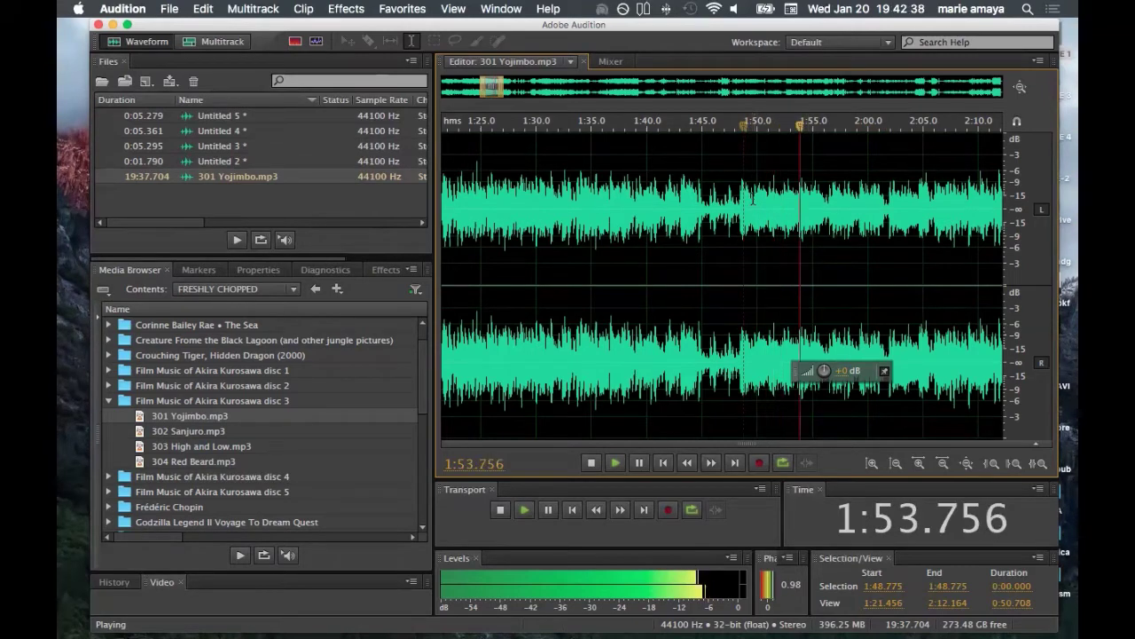
Select a short passage for looping and adjust its edges to run from about 1:49.638 to 1:52.991.
drag(753, 199, 788, 199)
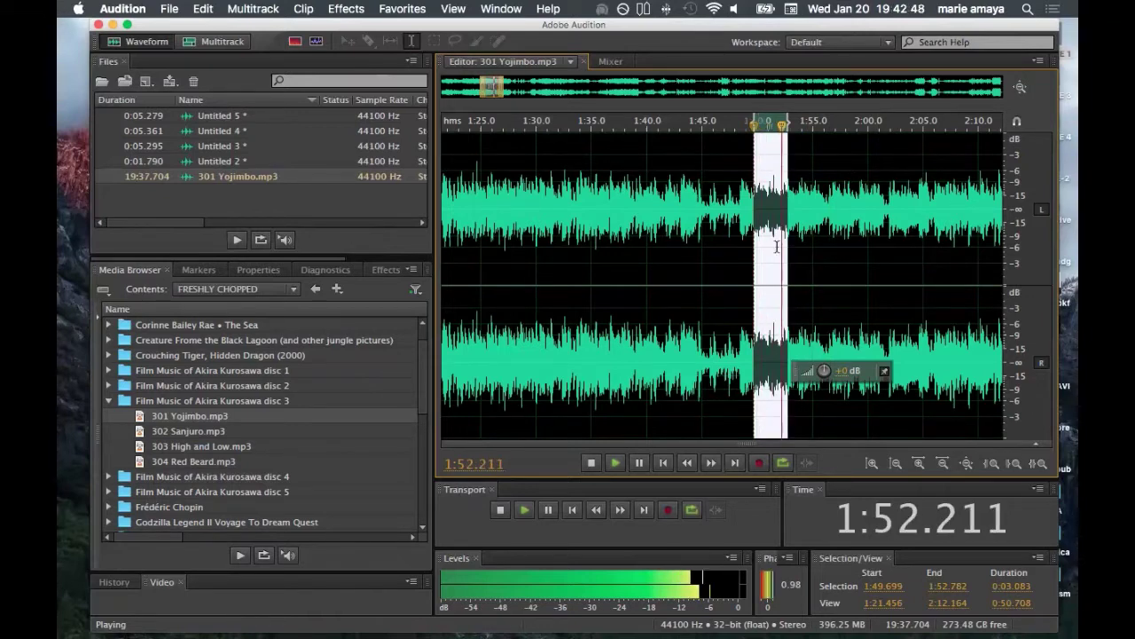
drag(781, 244, 791, 244)
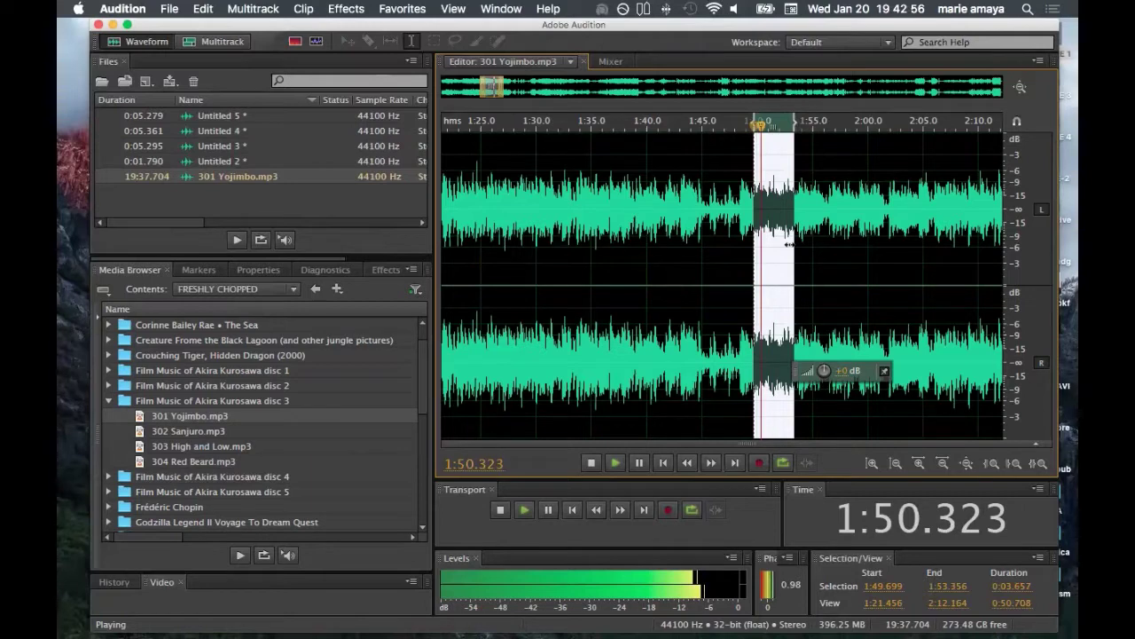
drag(789, 243, 786, 244)
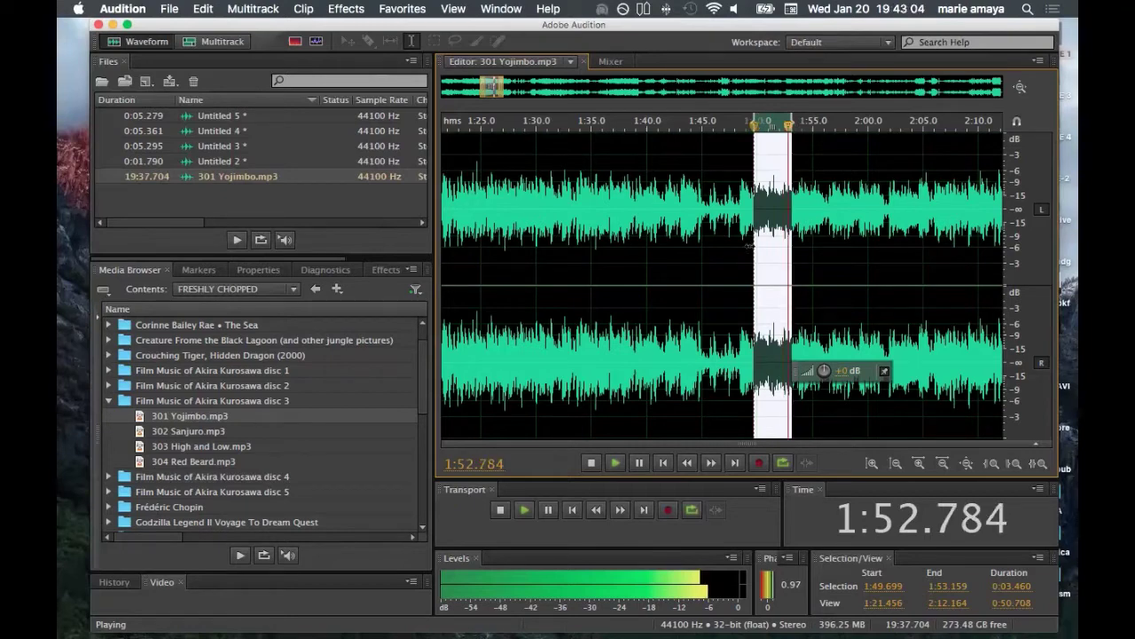
drag(749, 246, 751, 246)
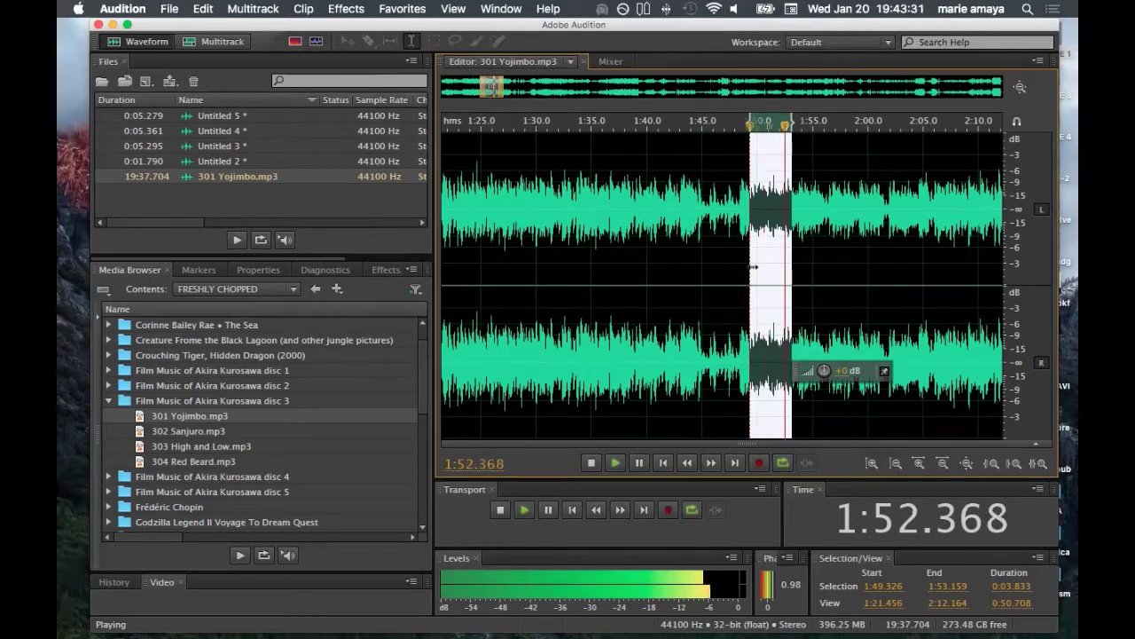
drag(753, 266, 755, 266)
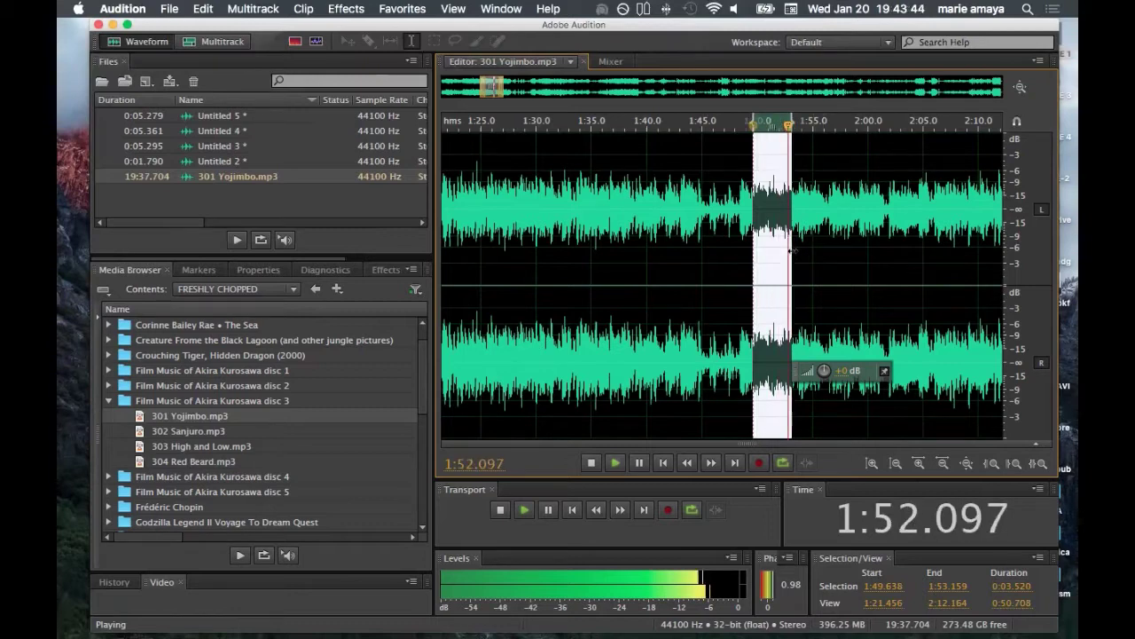
drag(791, 251, 790, 251)
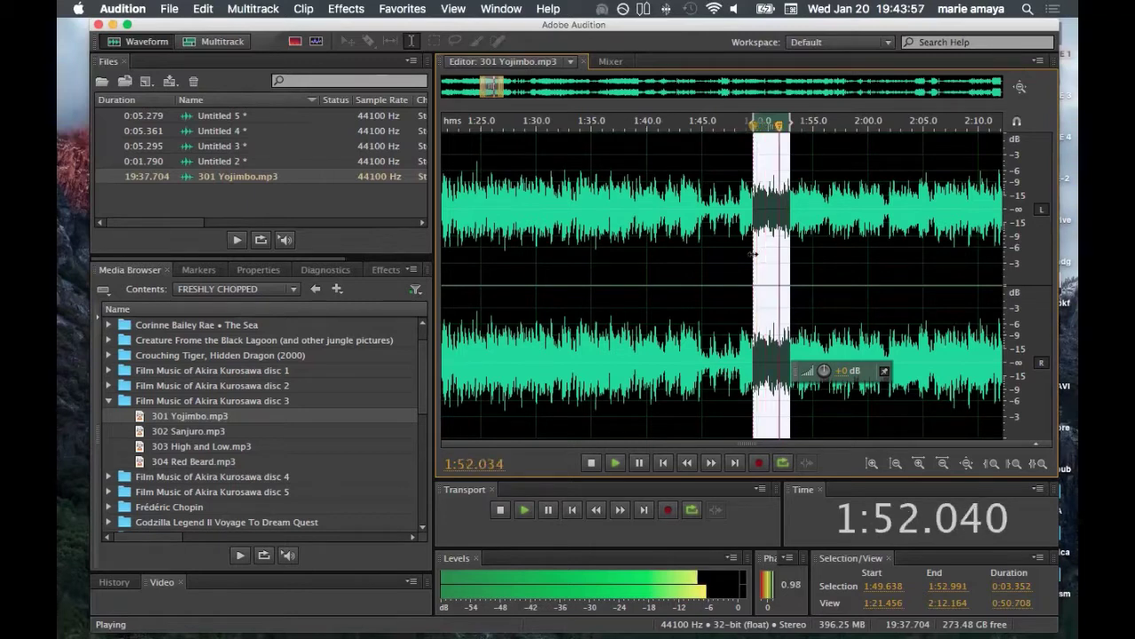
Fine-tune the looping selection's edges to run from about 1:49.977 to 1:53.047.
drag(752, 253, 759, 254)
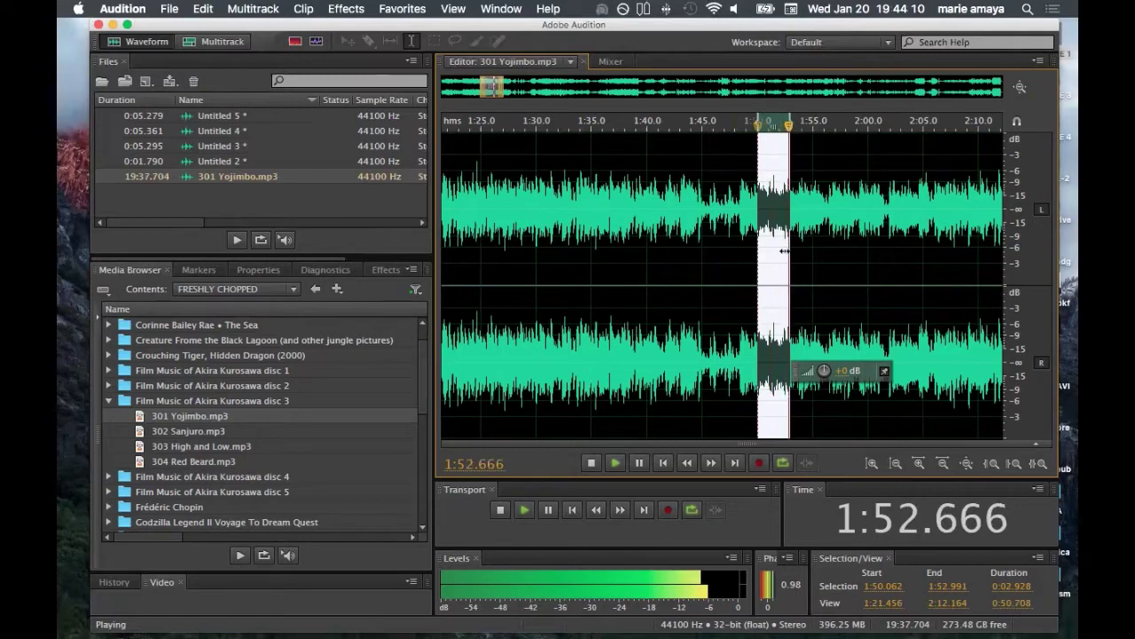
drag(785, 251, 787, 251)
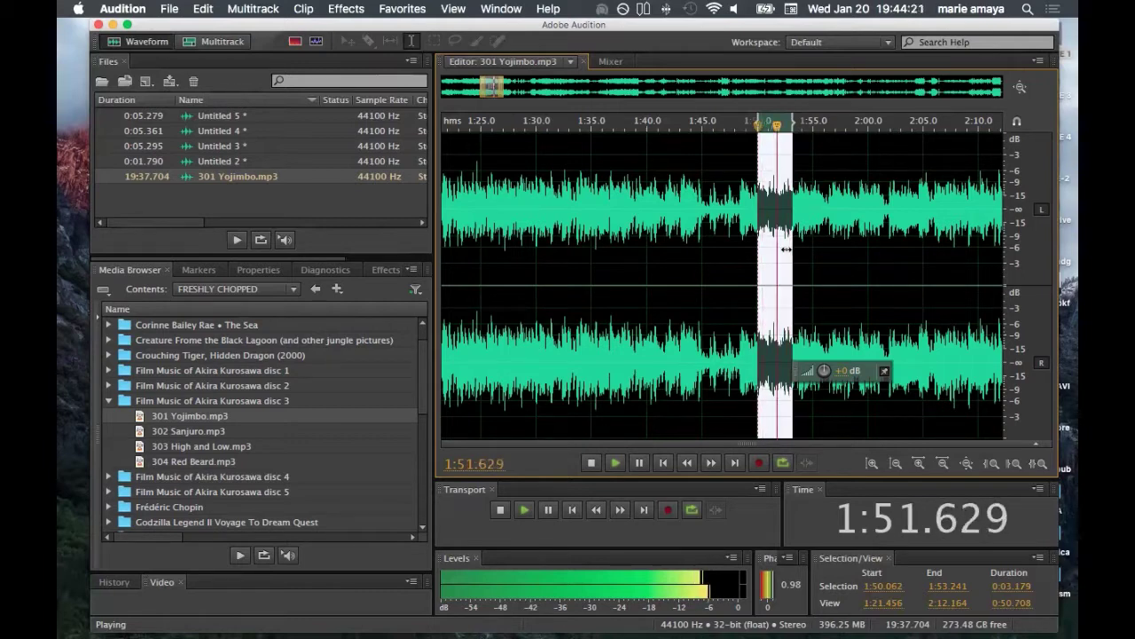
drag(786, 249, 785, 249)
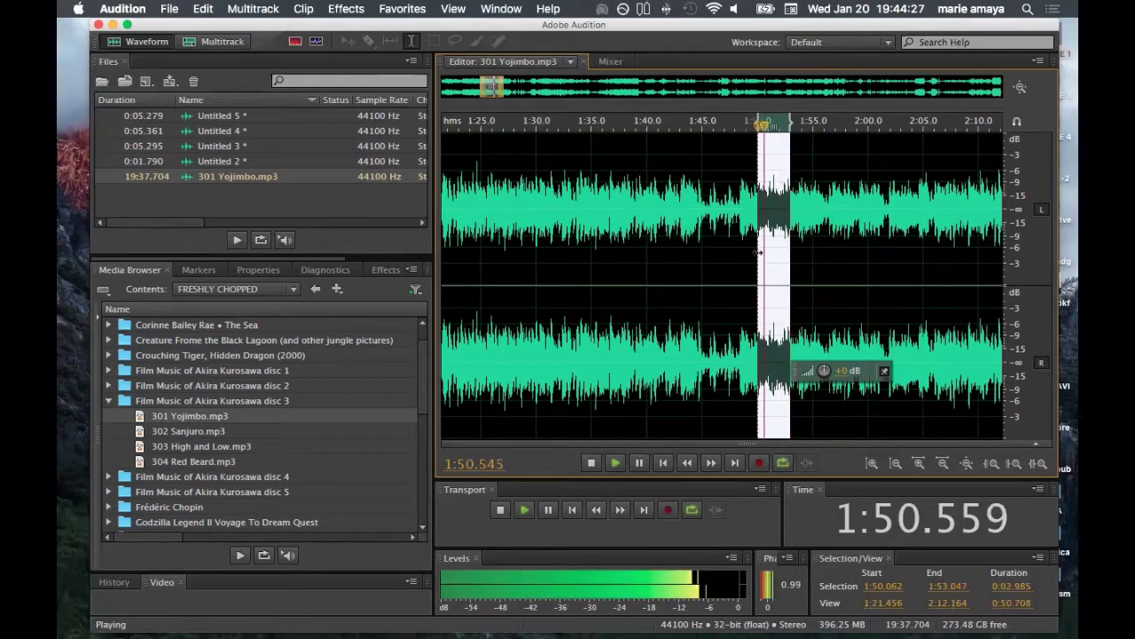
drag(758, 252, 756, 253)
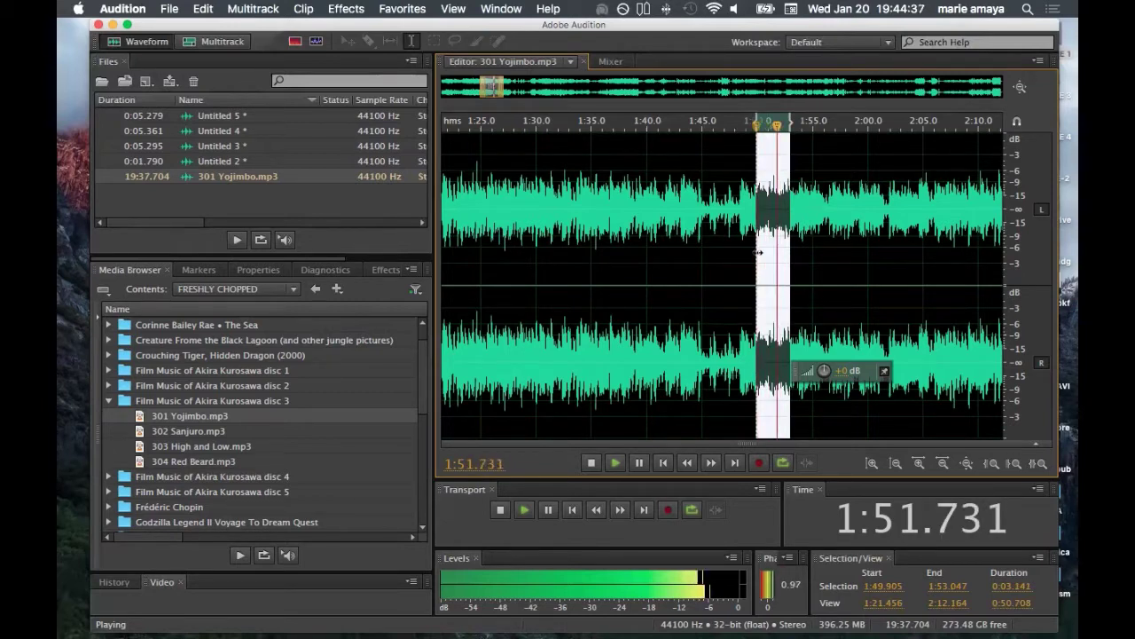
drag(759, 253, 760, 252)
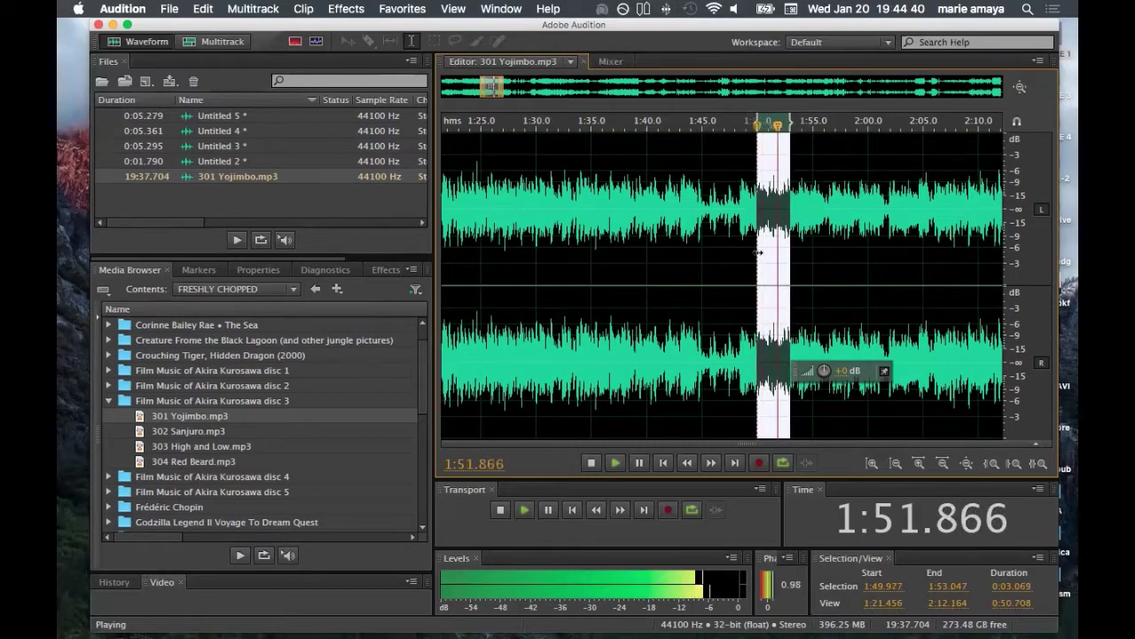
Adjust the looping selection in closer detail to start at about 1:49.462 and end at about 1:52.196.
click(937, 465)
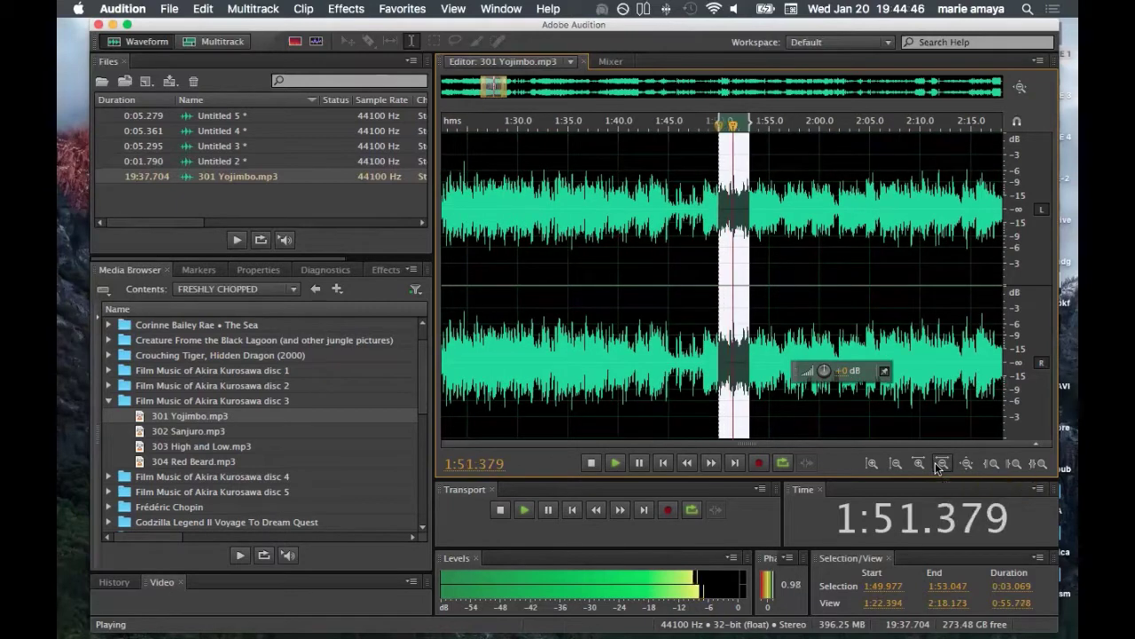
click(937, 465)
click(919, 465)
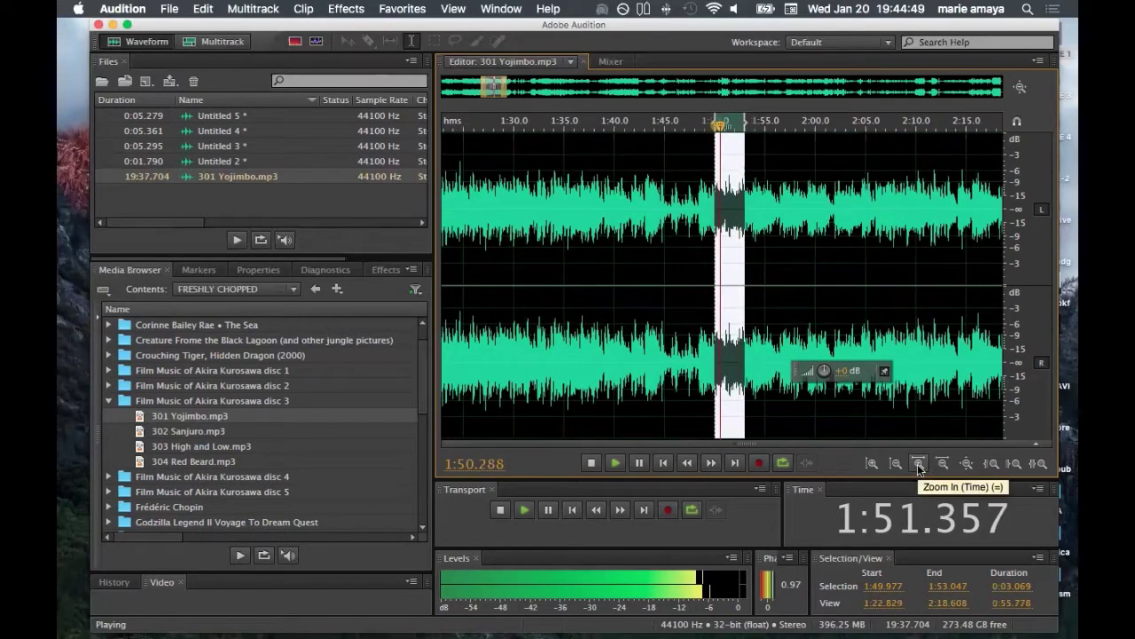
click(919, 465)
click(919, 465)
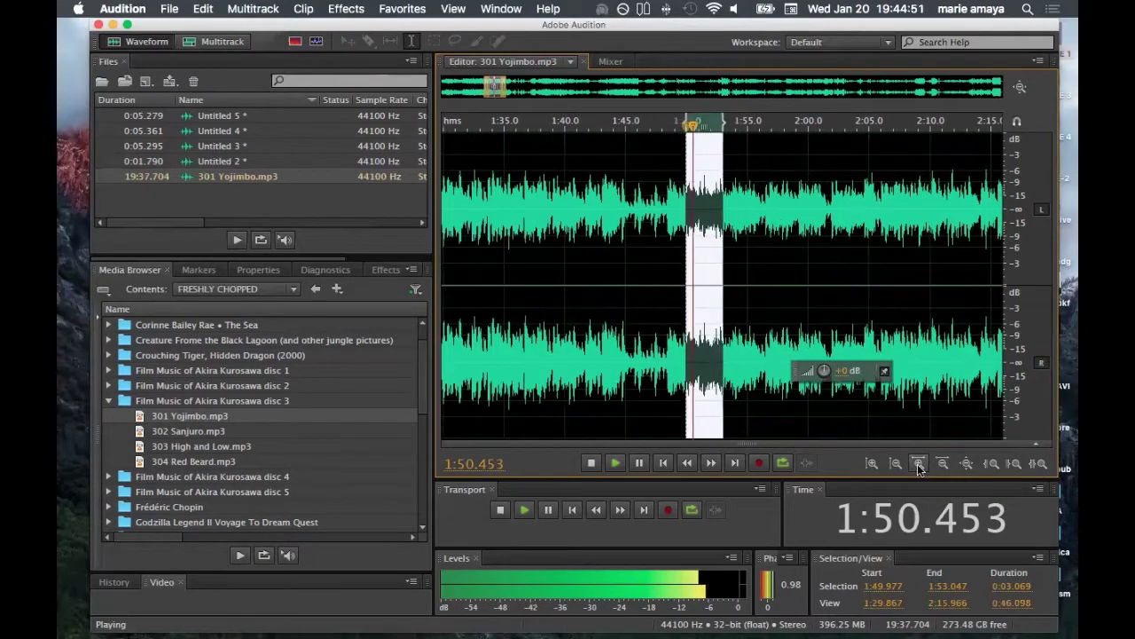
click(919, 465)
click(919, 464)
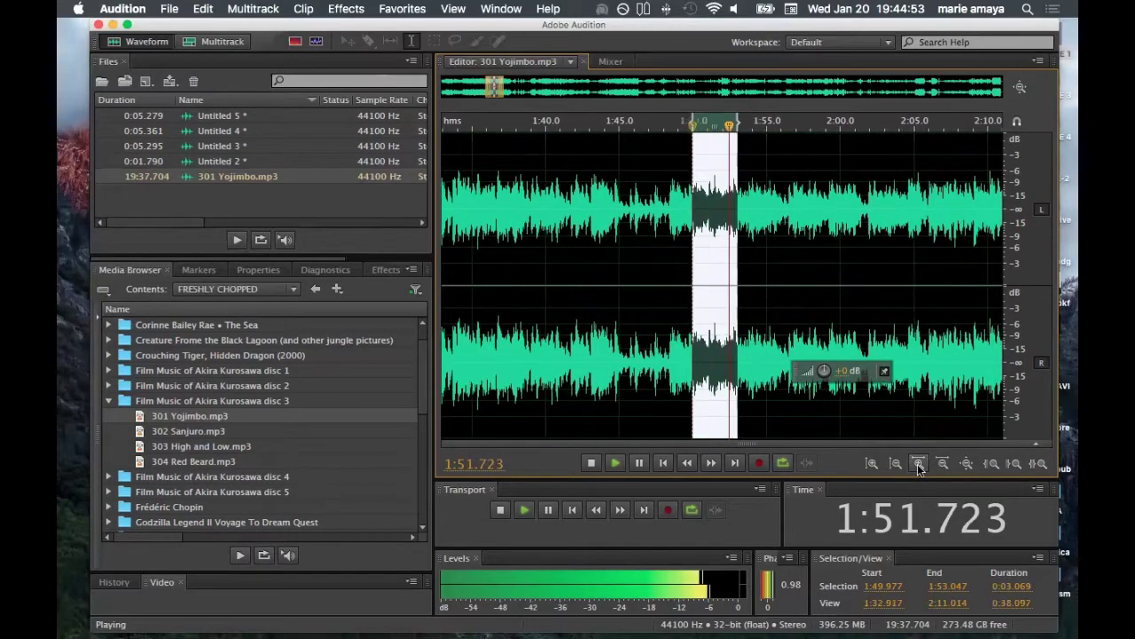
click(919, 465)
click(919, 465)
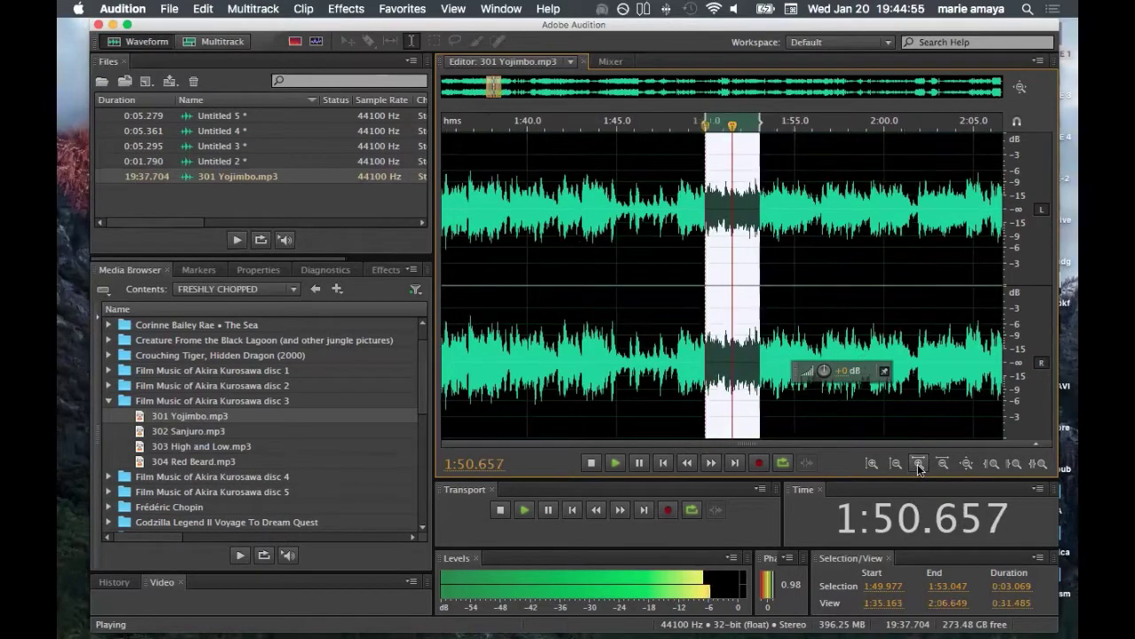
click(919, 465)
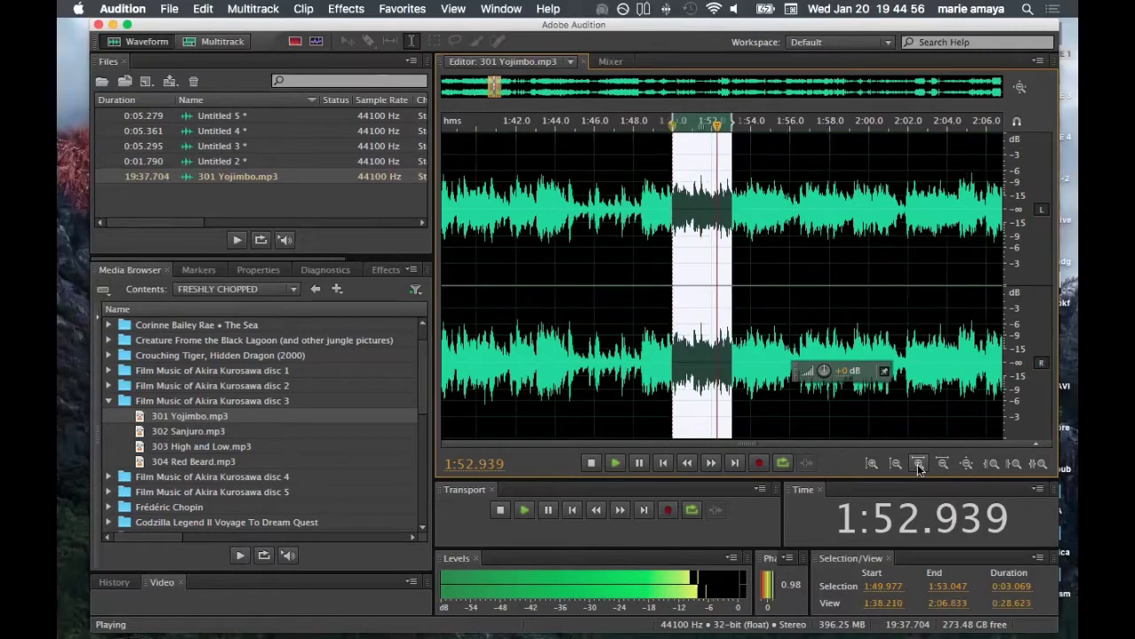
click(919, 465)
click(919, 464)
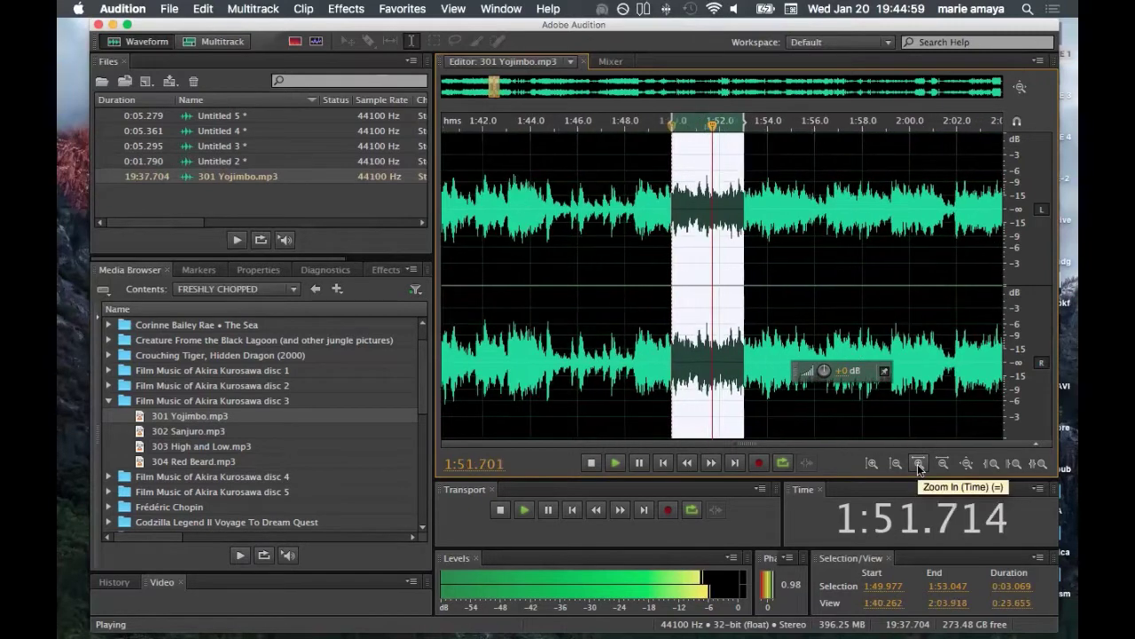
click(919, 465)
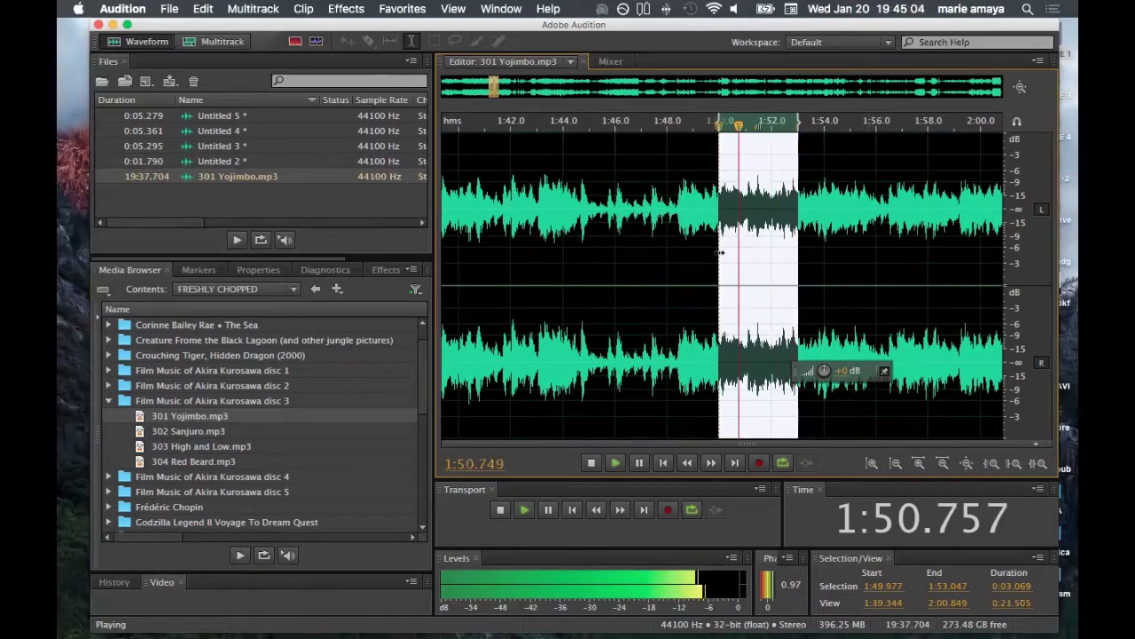
drag(719, 252, 706, 254)
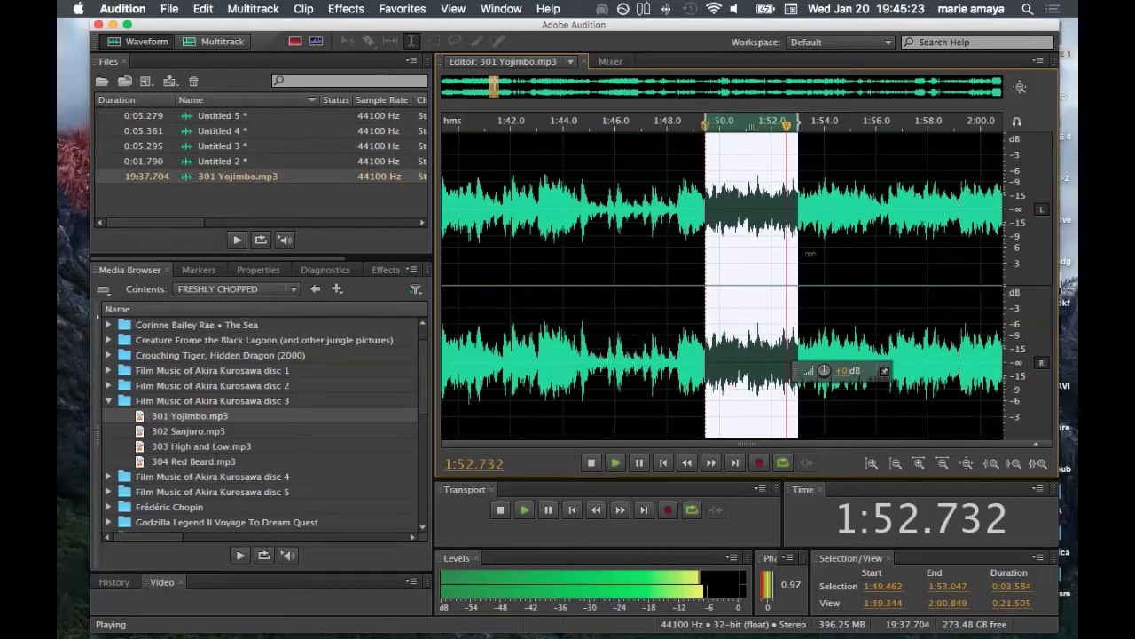
drag(810, 253, 788, 254)
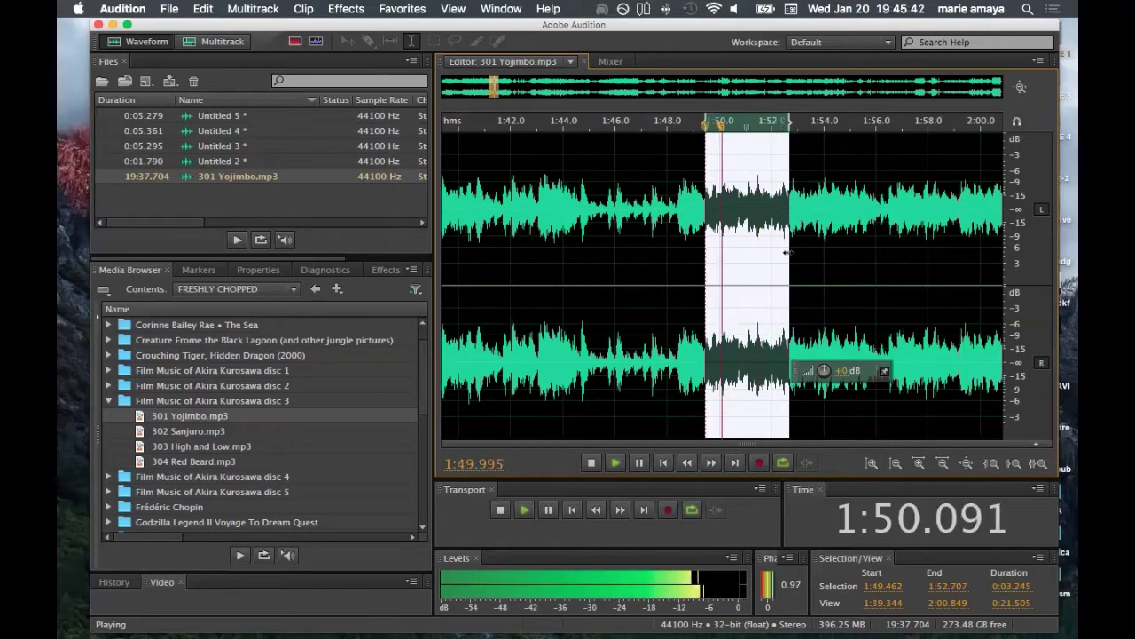
drag(788, 253, 777, 253)
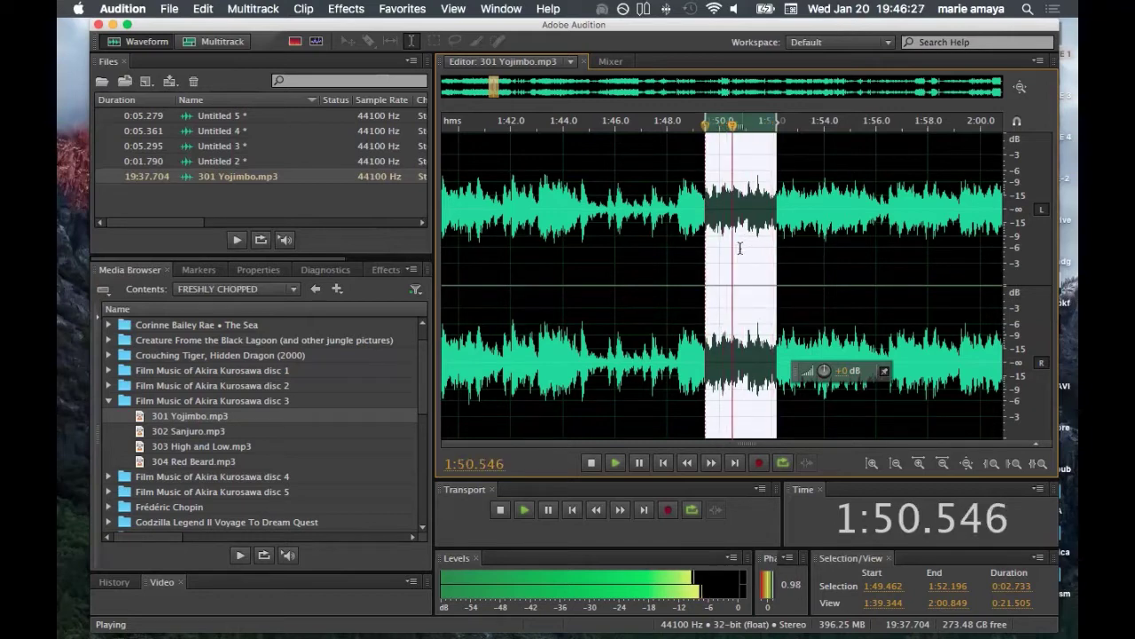
Stop playback and copy the selected passage to a new audio file.
key(space)
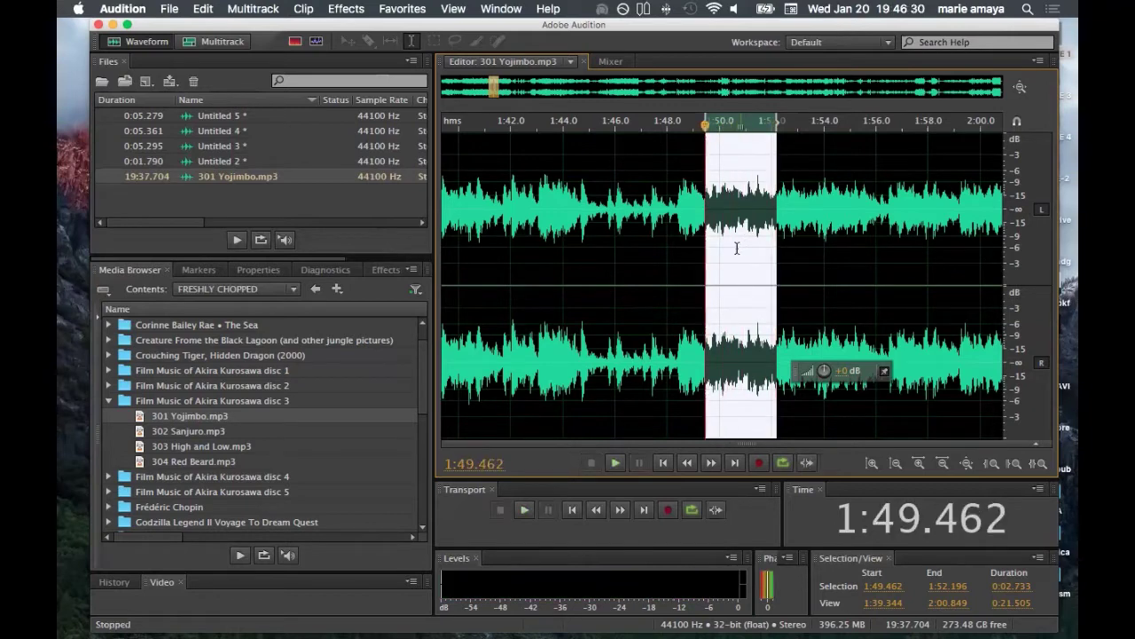
right_click(790, 447)
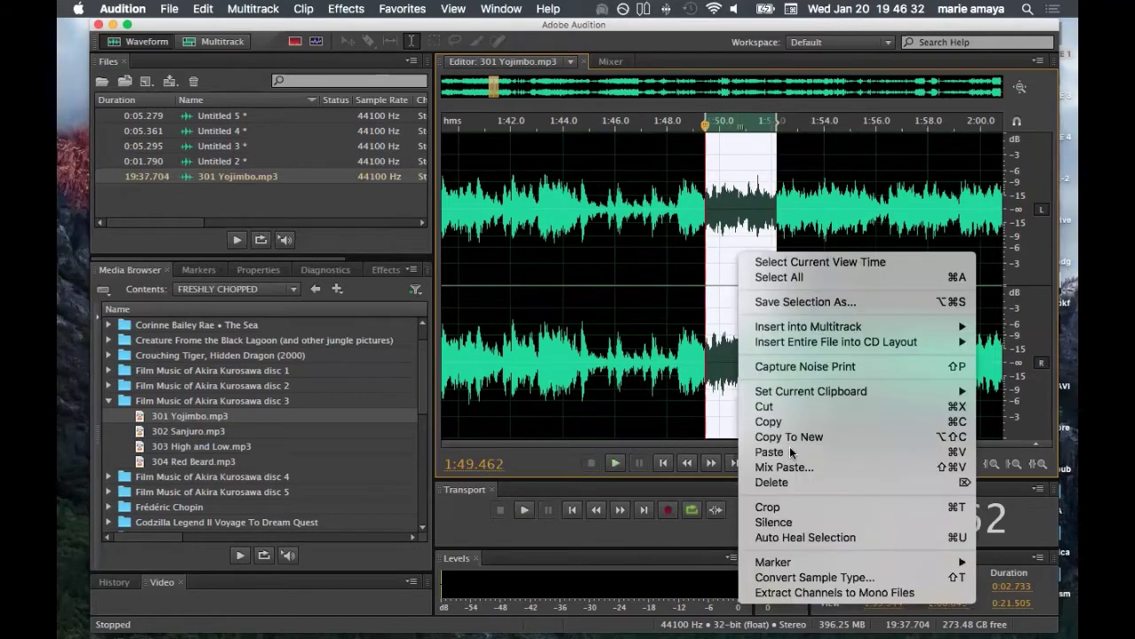
click(791, 438)
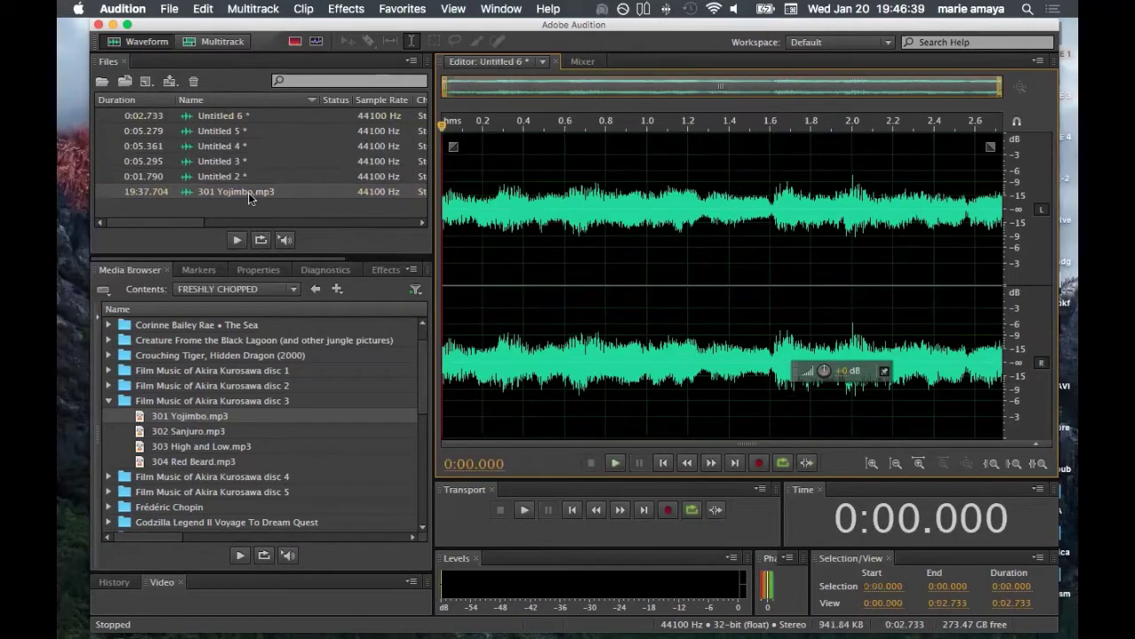
Return to 301 Yojimbo.mp3 and close that source file.
click(249, 193)
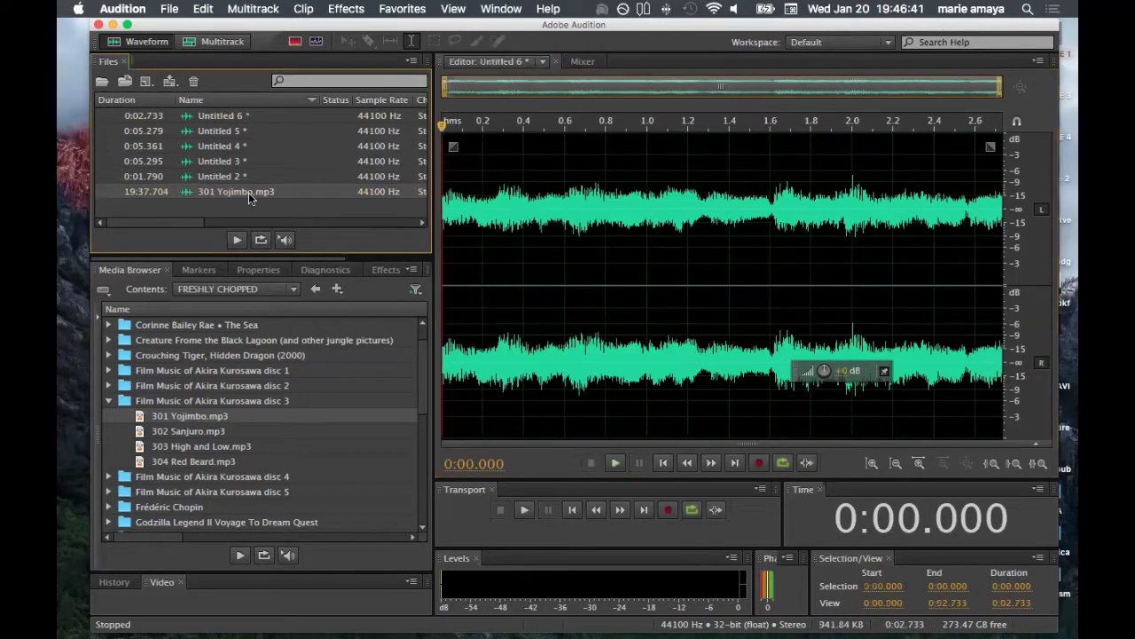
double_click(248, 192)
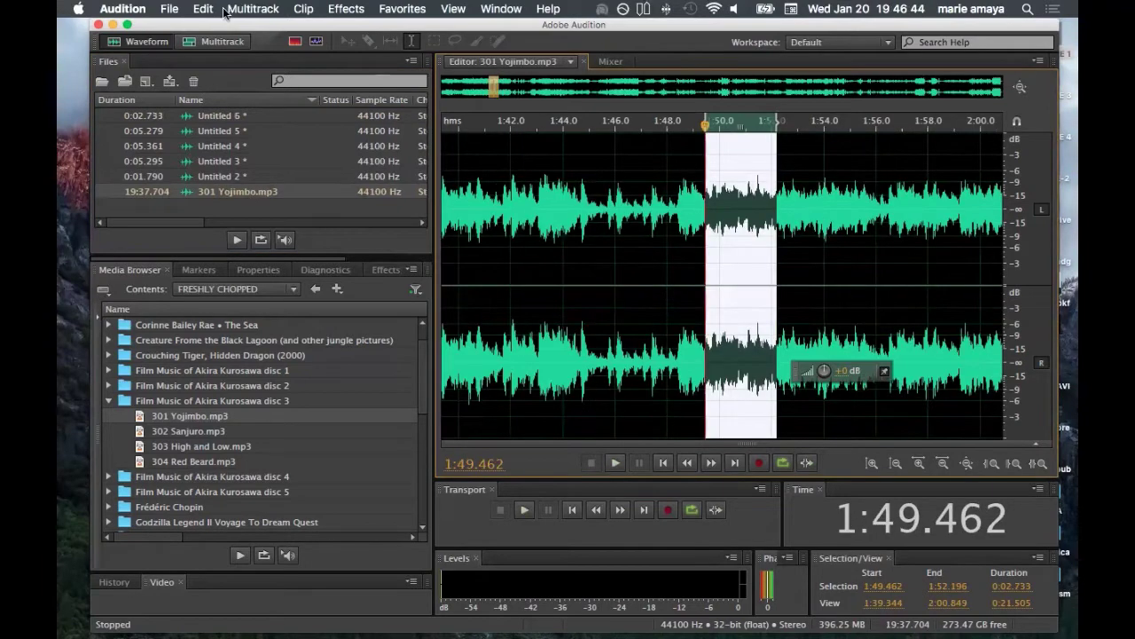
click(170, 9)
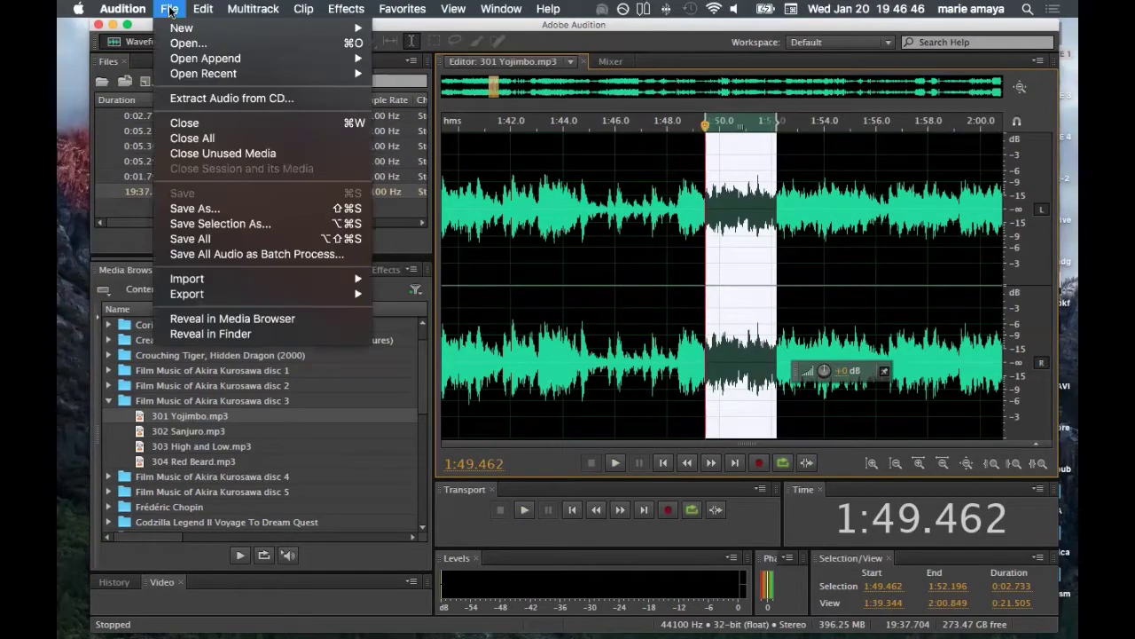
click(189, 121)
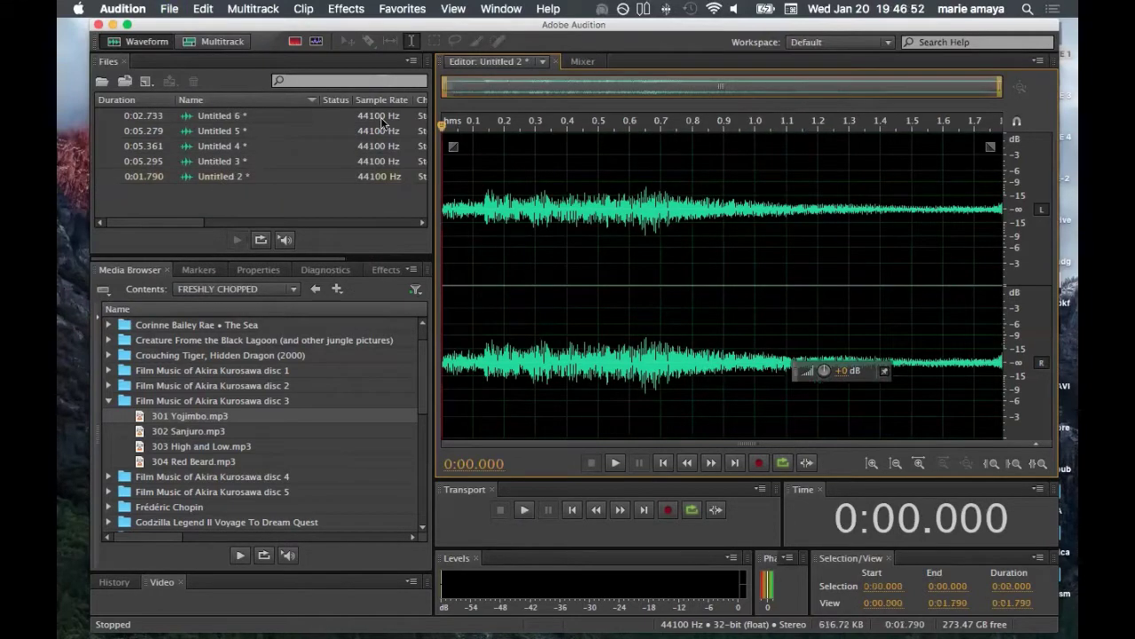
Copy the whole waveform of Untitled 2 and paste it at the start to double the clip.
click(533, 173)
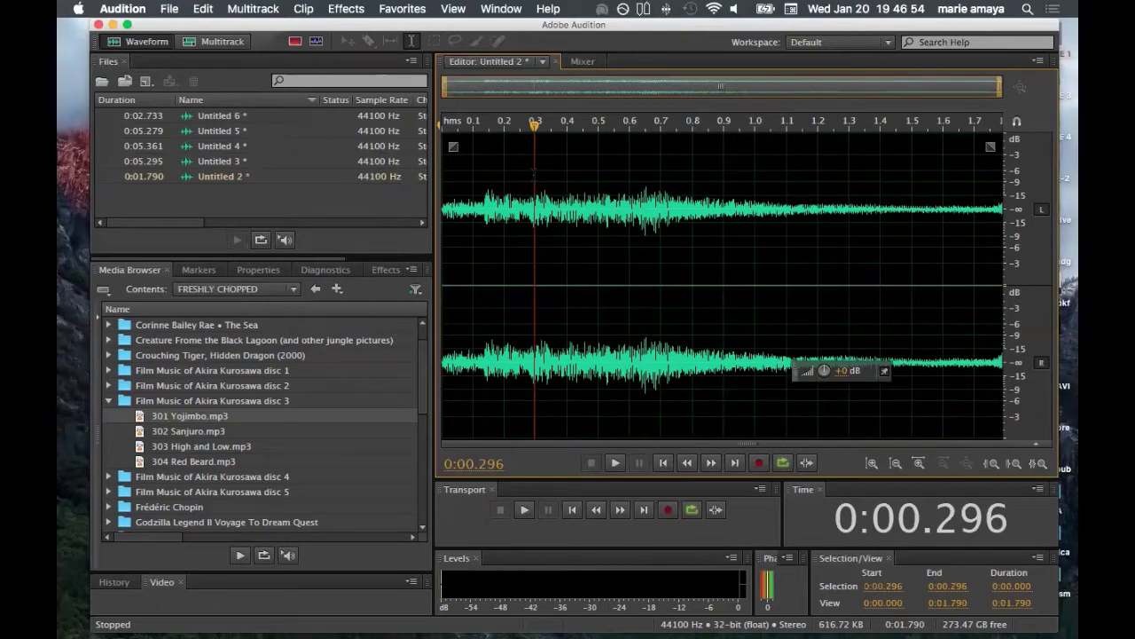
double_click(533, 173)
right_click(536, 180)
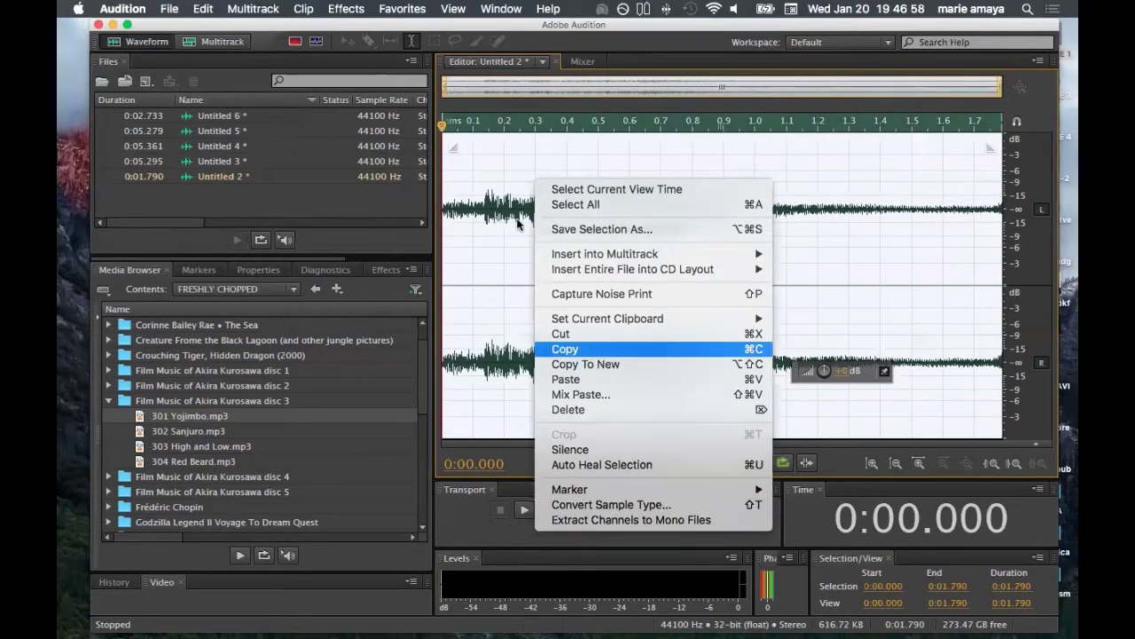
click(589, 351)
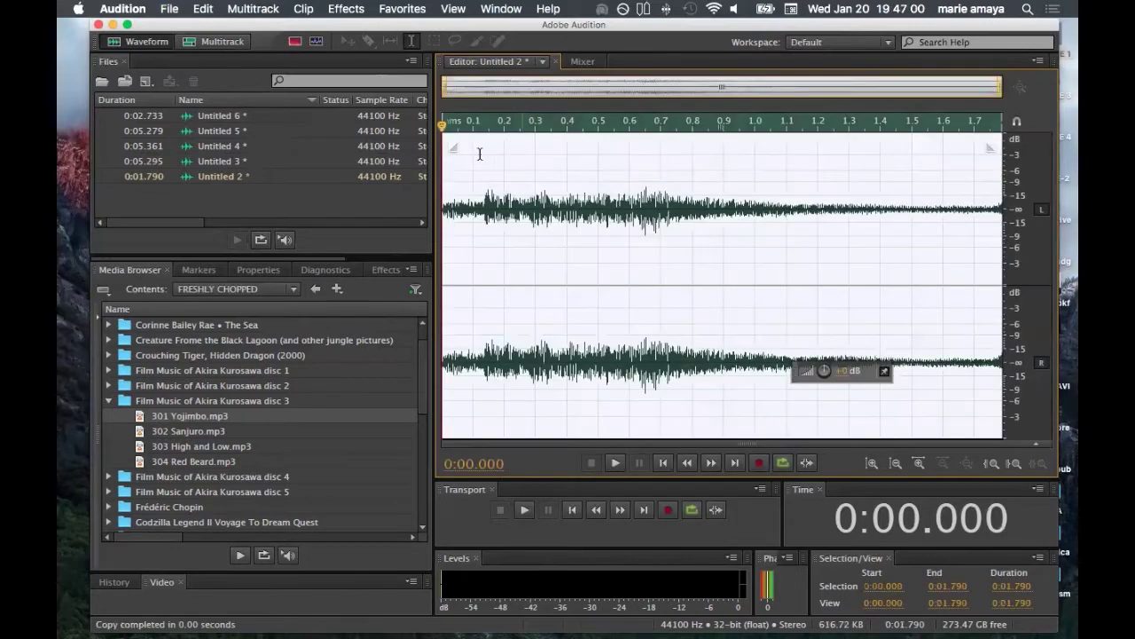
drag(481, 131, 419, 135)
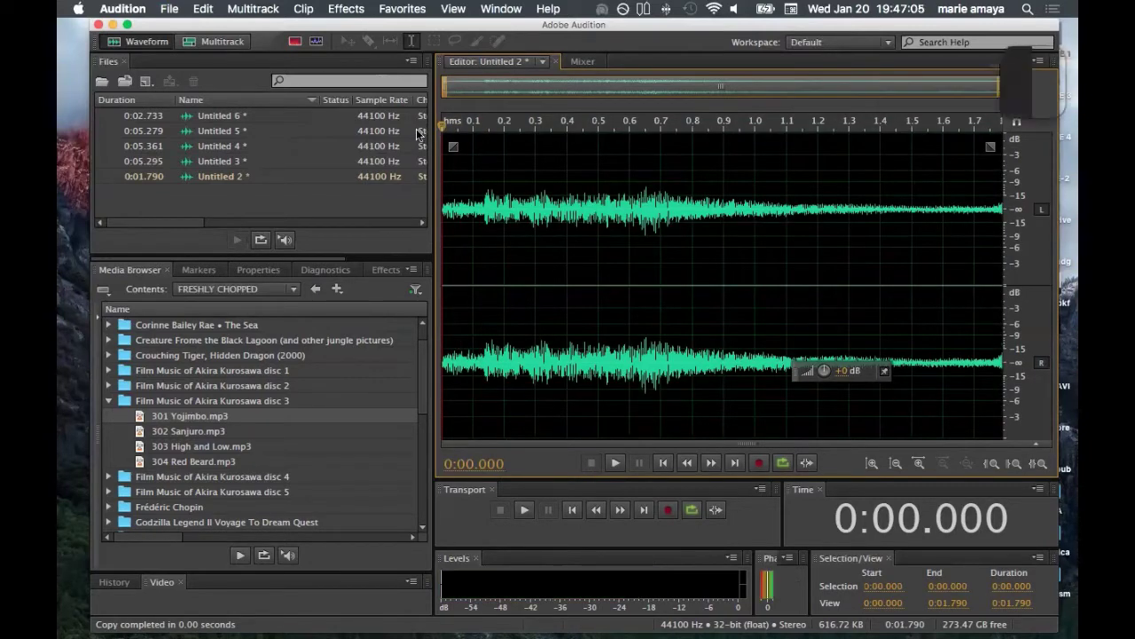
key(super+v)
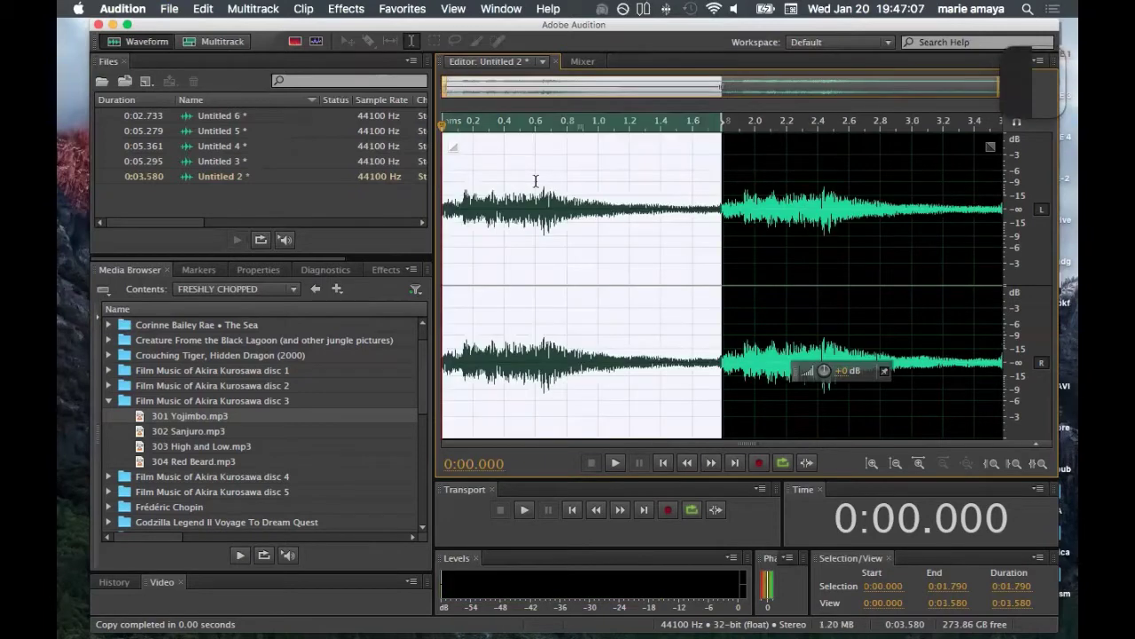
Listen to the doubled clip in Untitled 2 and undo the paste.
click(535, 181)
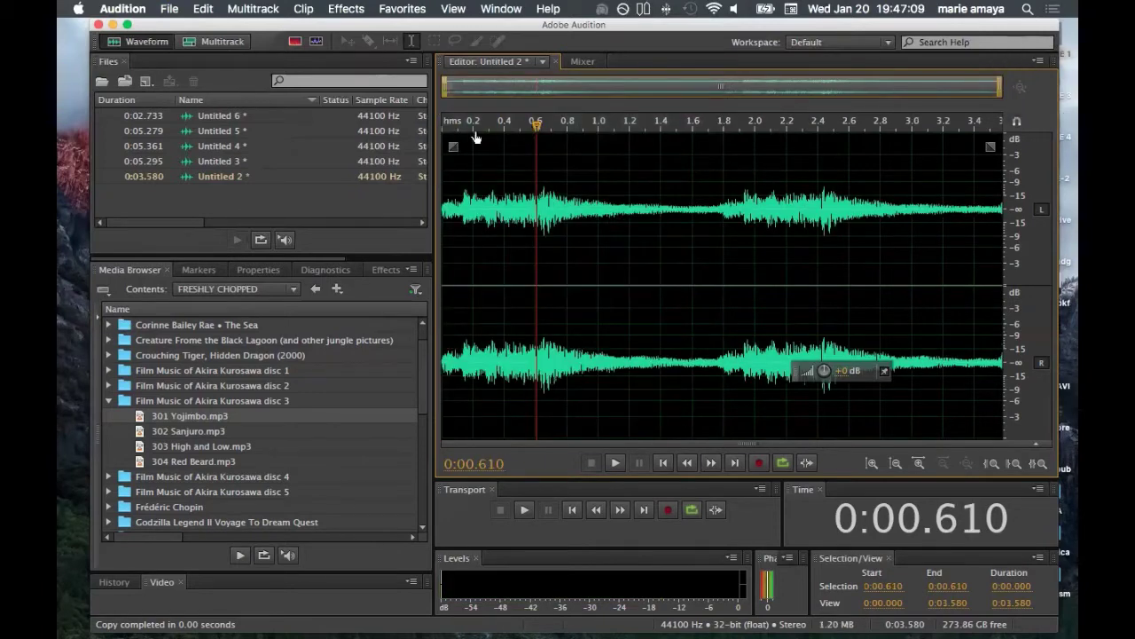
key(space)
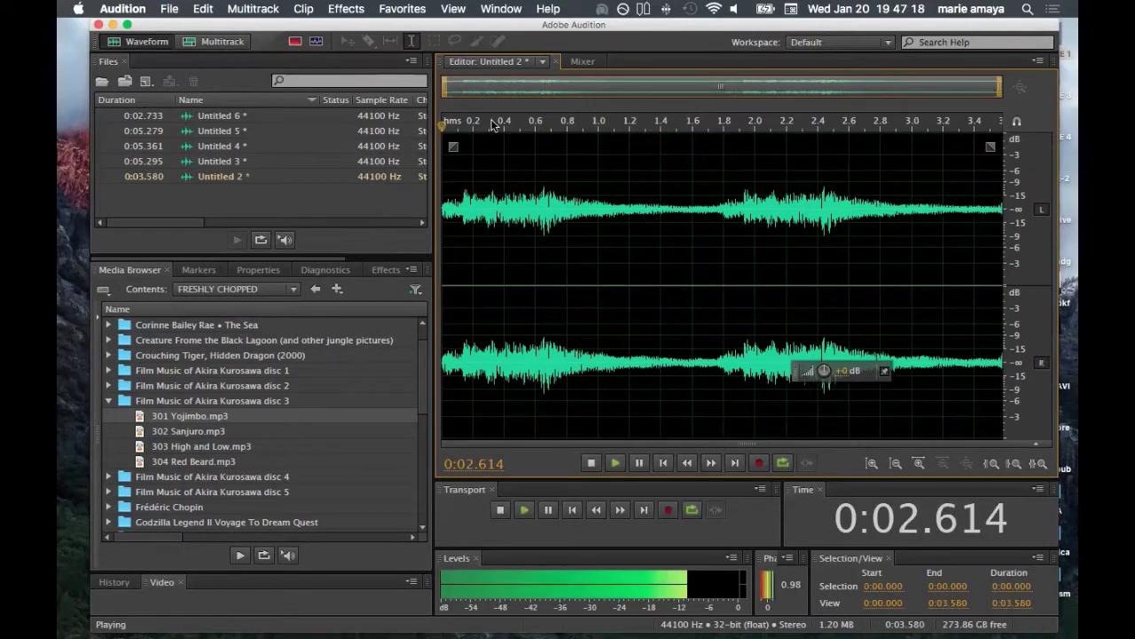
key(space)
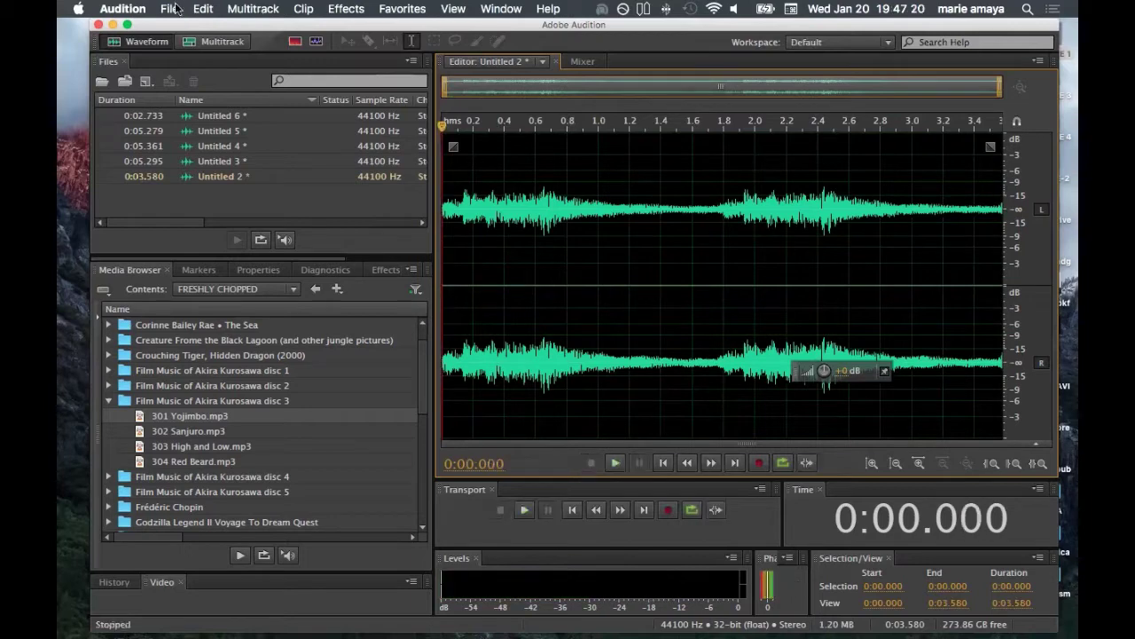
click(175, 9)
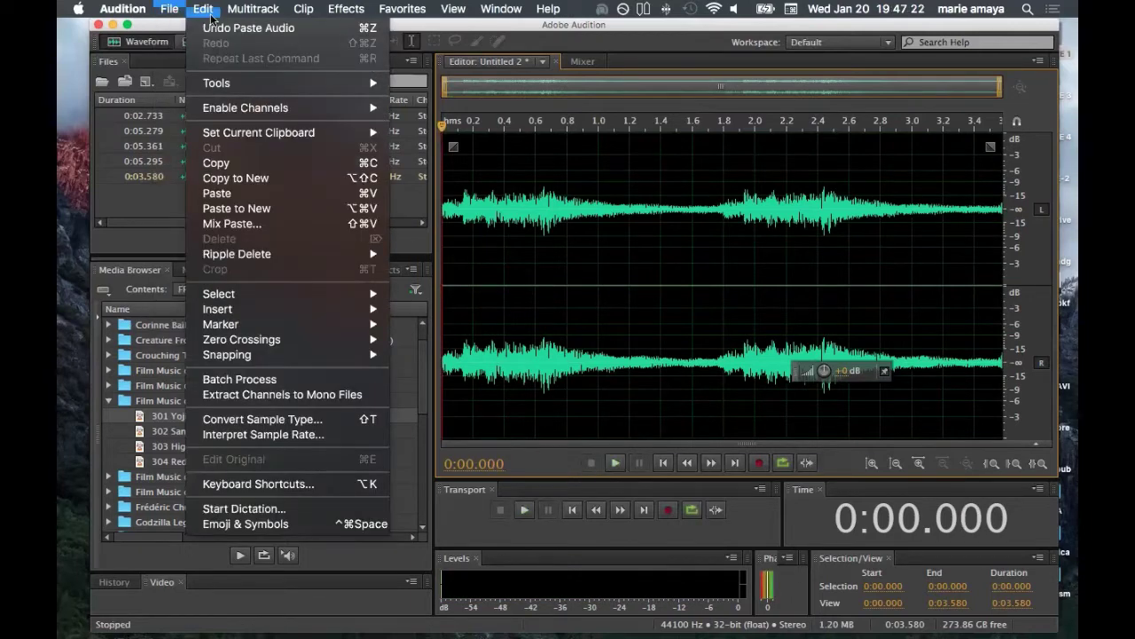
click(211, 14)
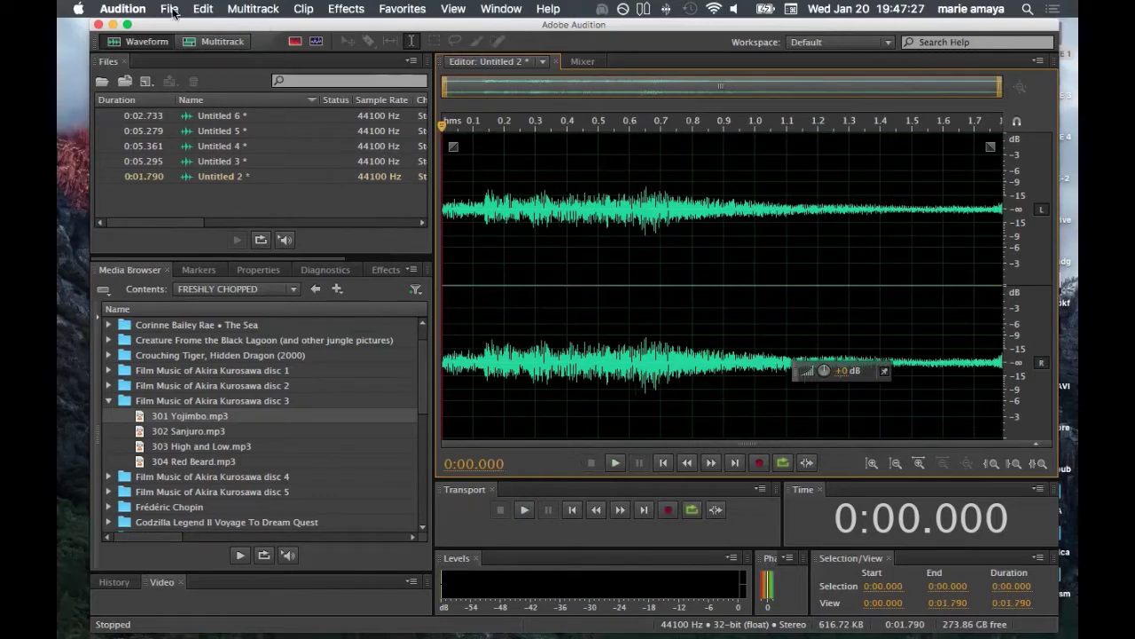
Start saving Untitled 2 under a new name, entering FRESHLY CHOPPED BEATS EP 1 - GUITAR ONE SHOT.wav as the file name.
click(175, 9)
click(211, 201)
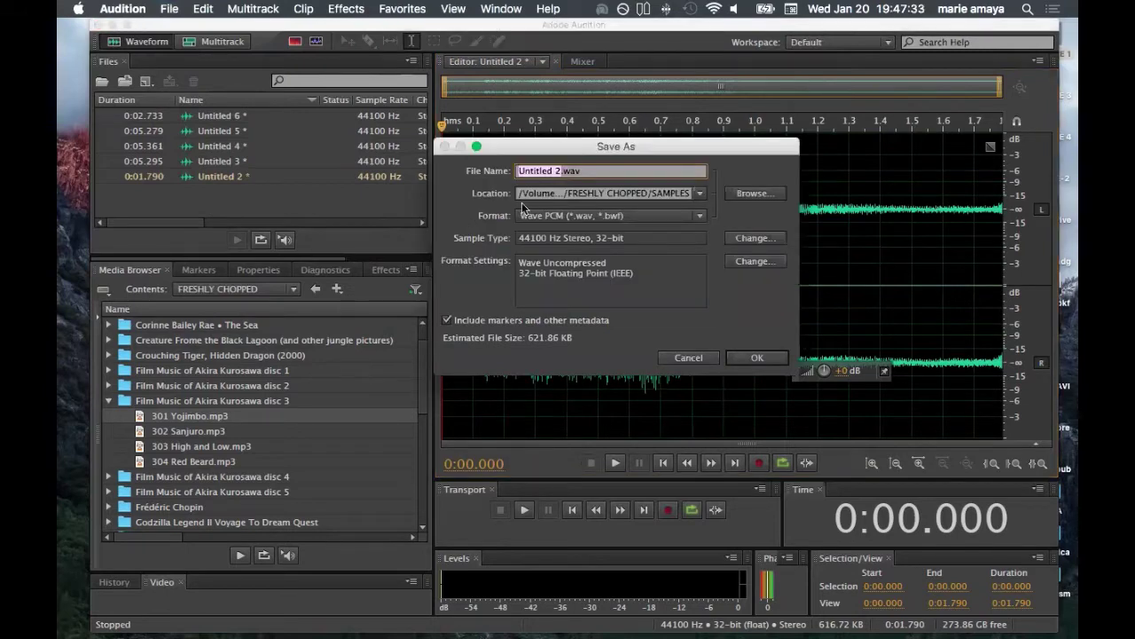
text(FRE)
text(SH)
text(LY CH)
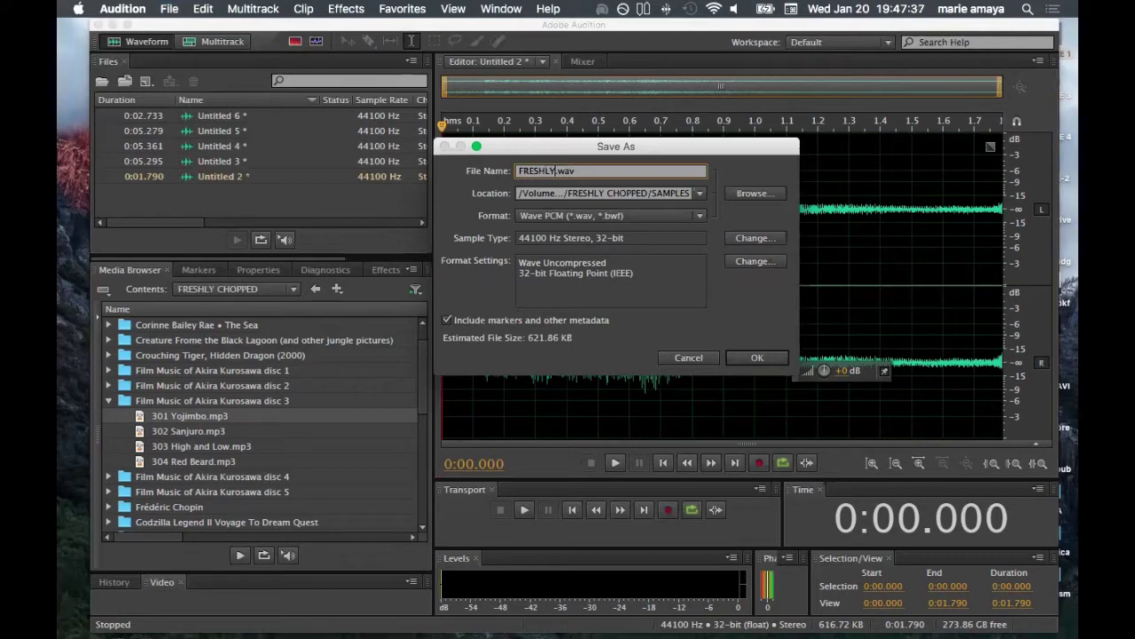
text(OPPED S)
key(BackSpace)
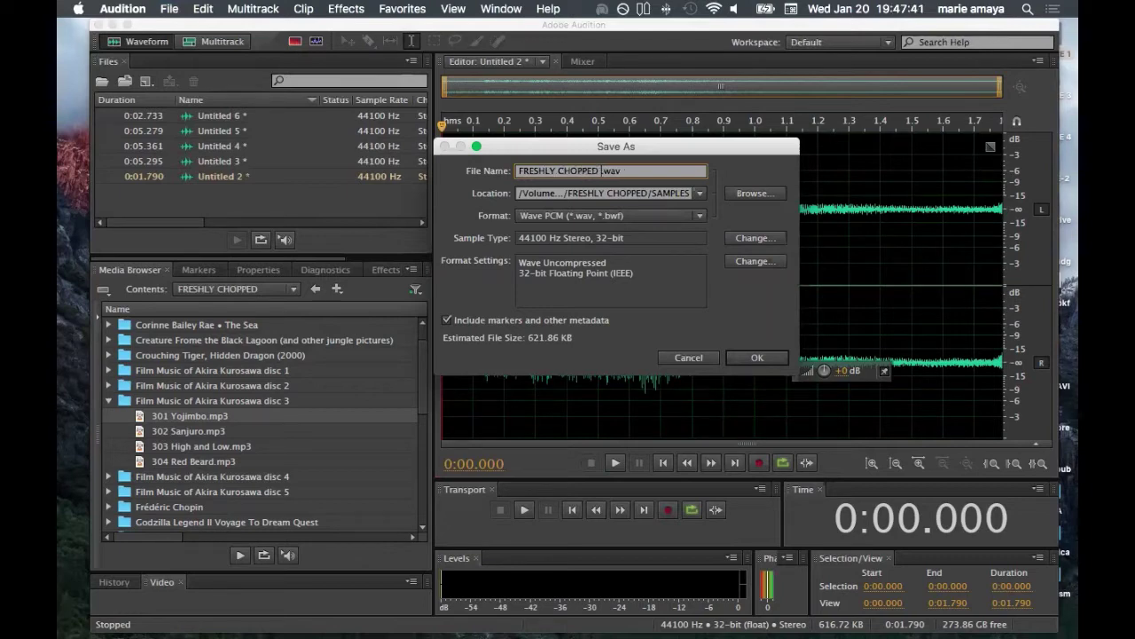
text(BEATS EP 1 - )
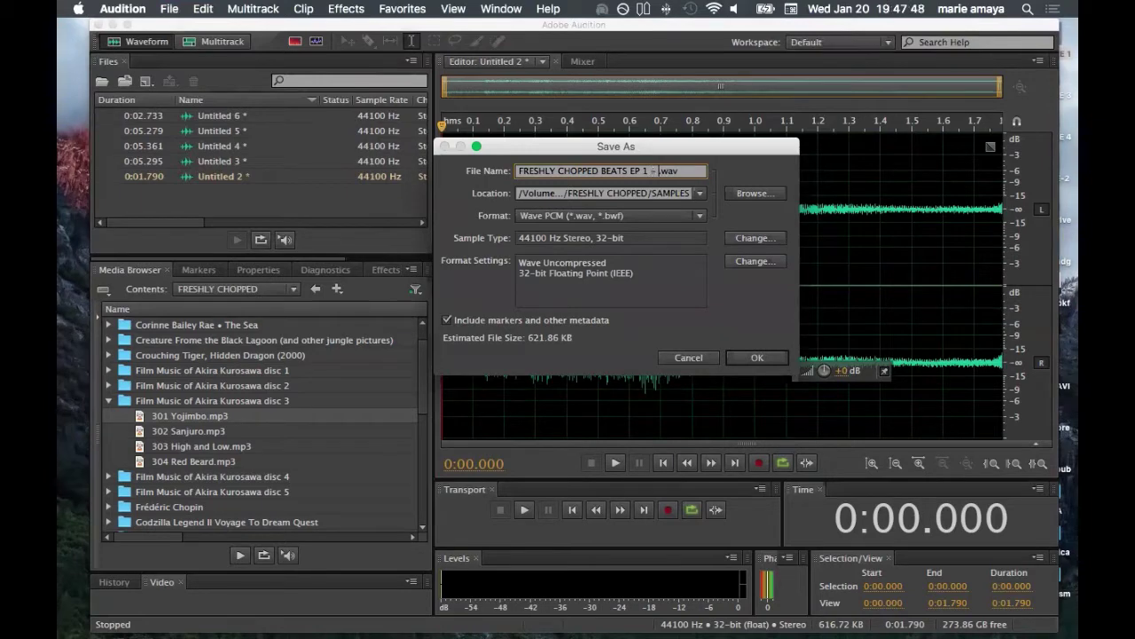
text(GUITAR ONE SHO)
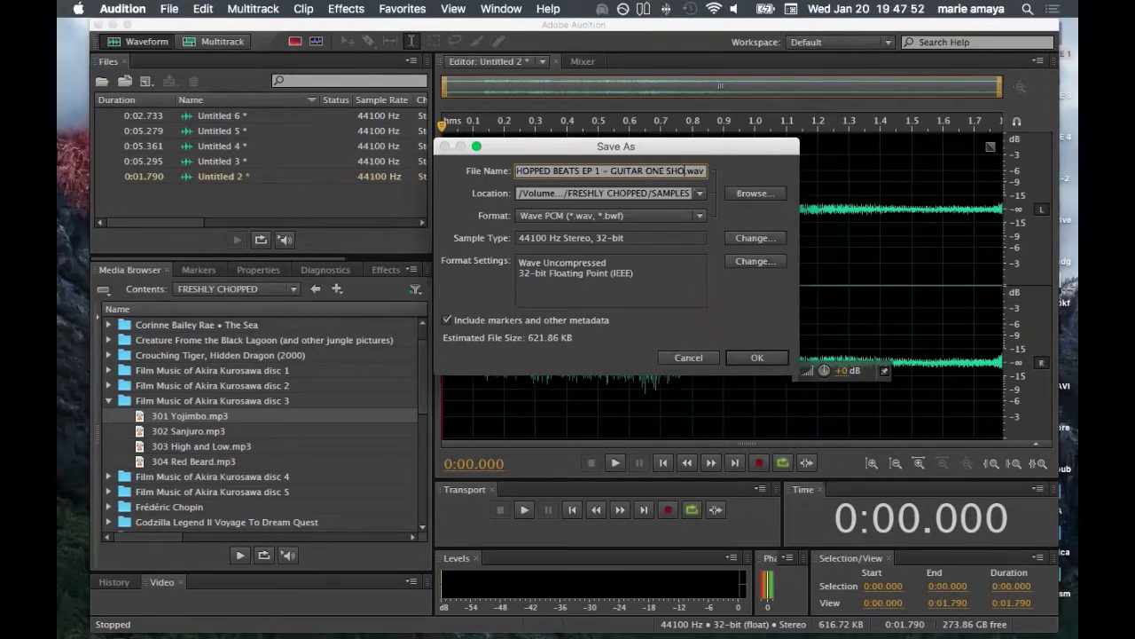
text(T)
Copy the "FRESHLY CHOPPED BEATS EP 1" part of the file name for reuse and save the guitar sample.
click(596, 170)
text(1)
drag(601, 171, 464, 171)
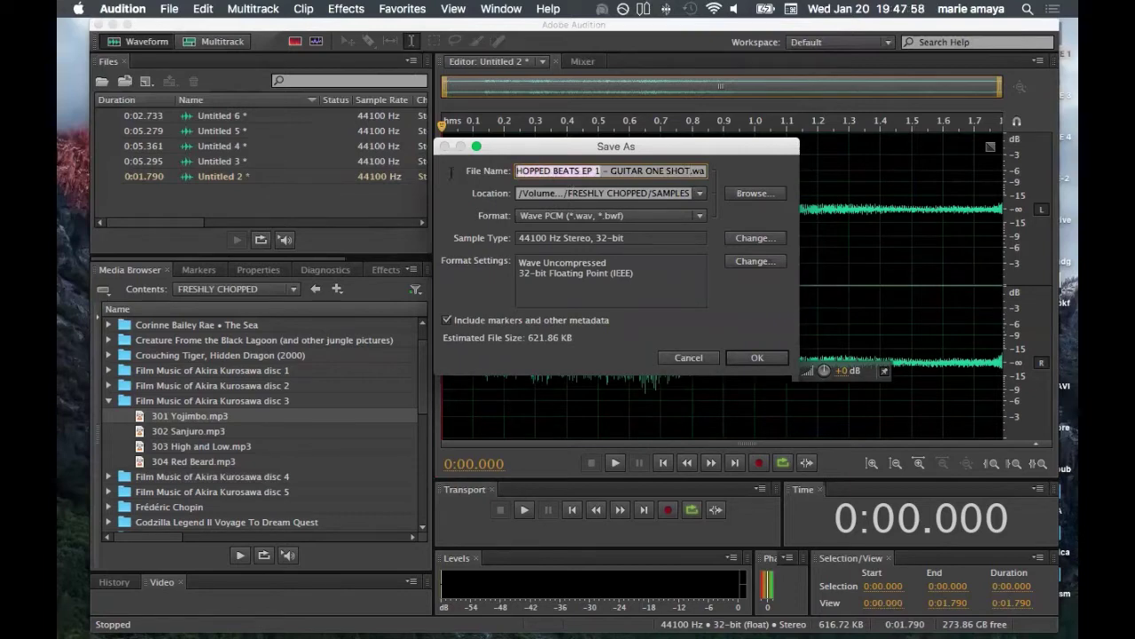
right_click(545, 167)
click(596, 233)
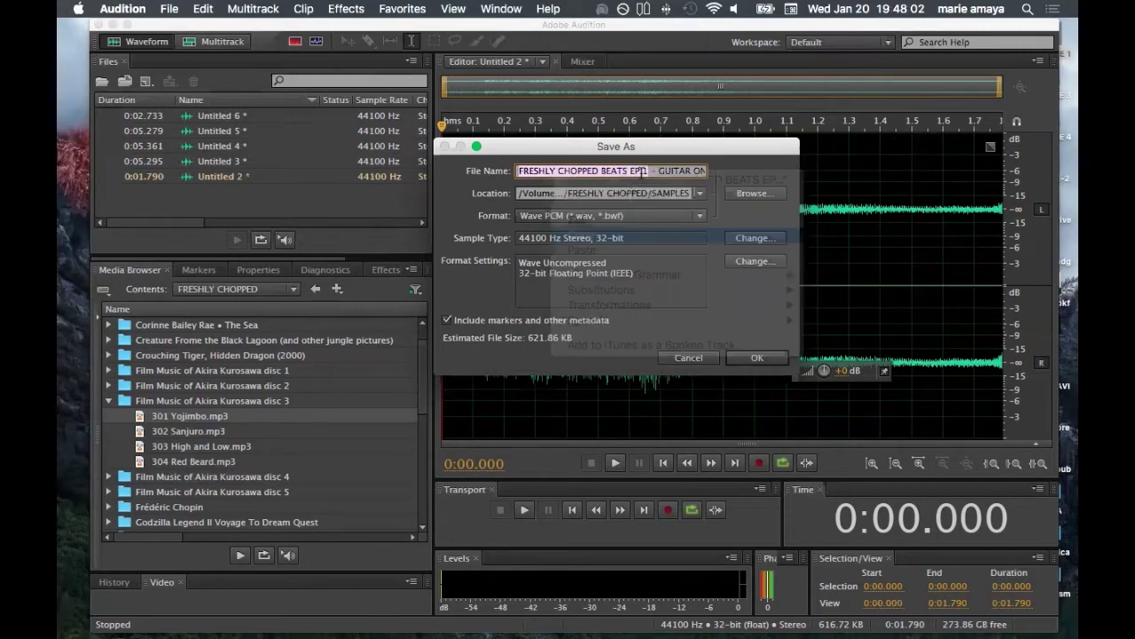
click(661, 171)
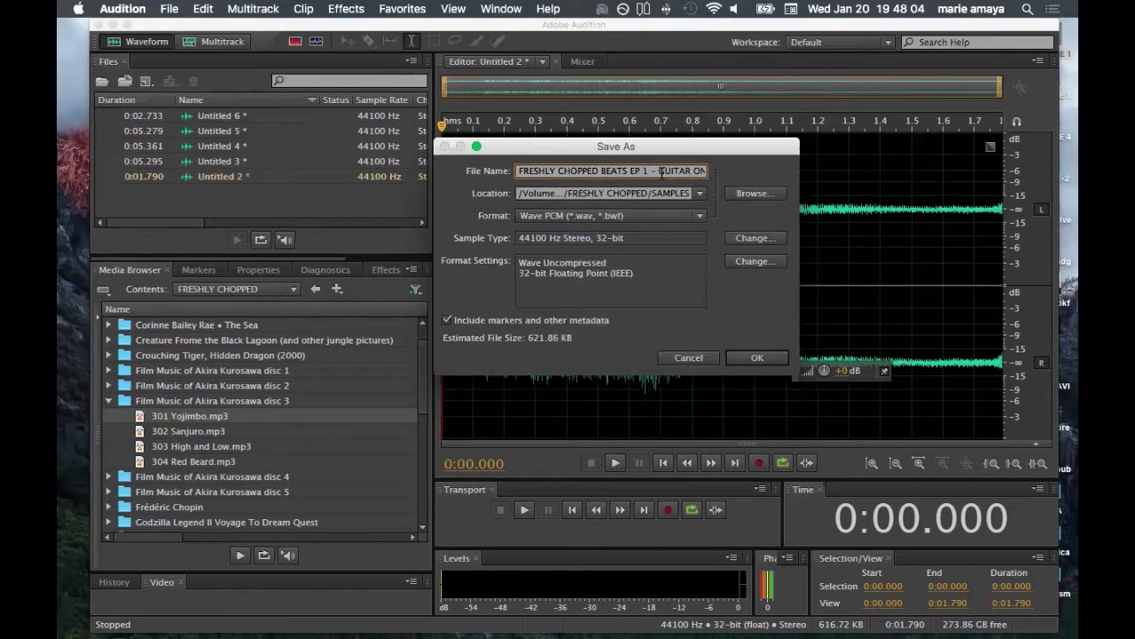
click(765, 358)
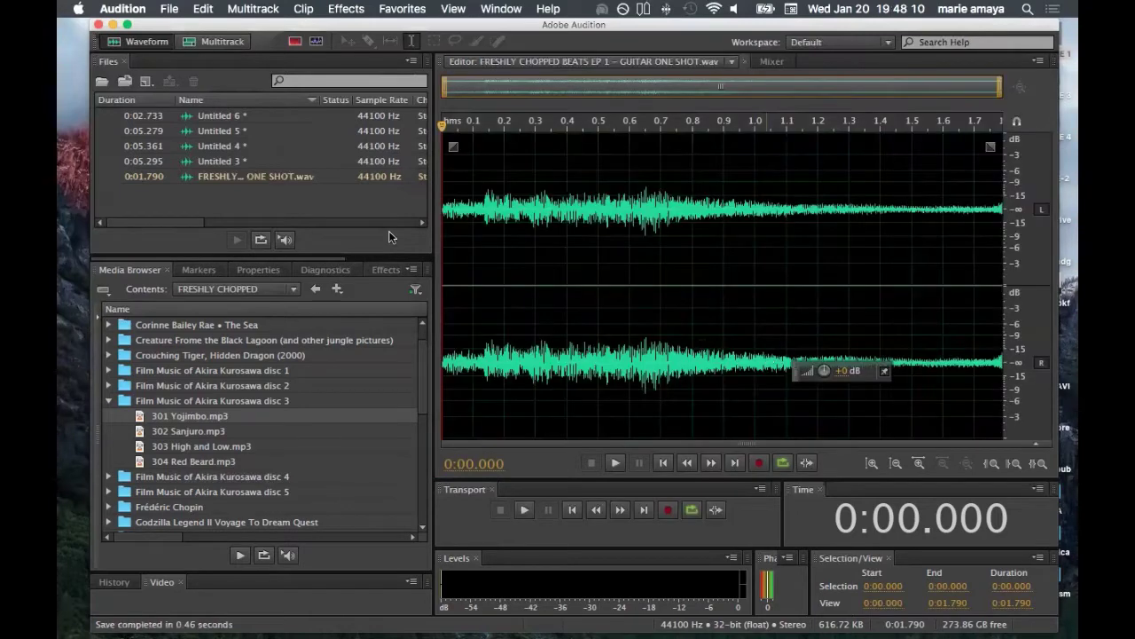
Open Untitled 3 in the waveform editor and listen to it to identify the sample.
click(229, 168)
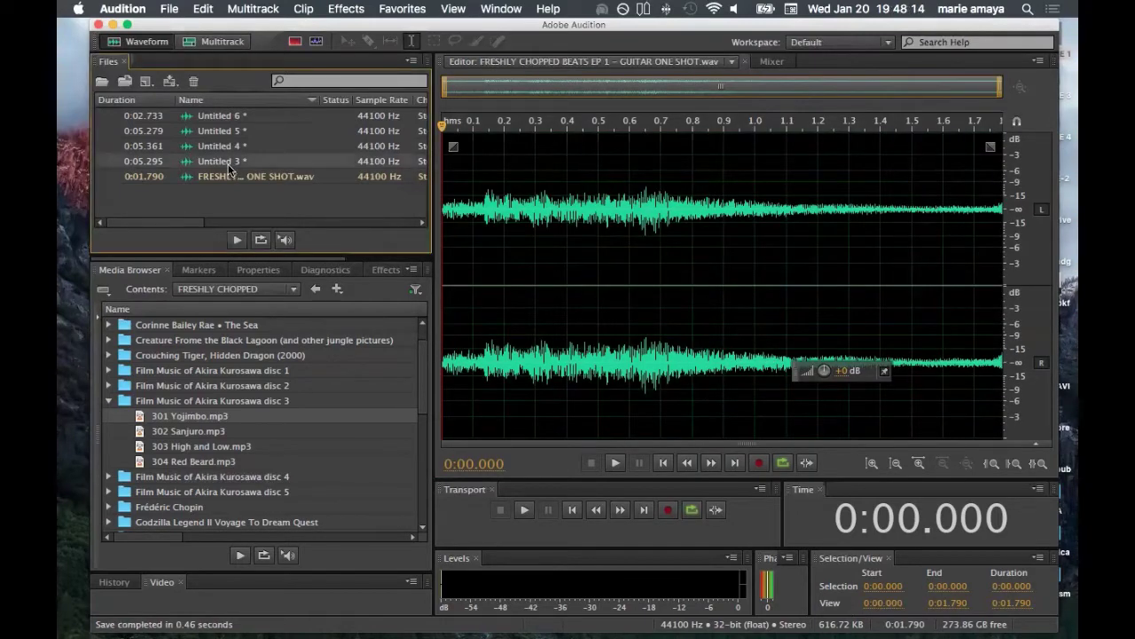
double_click(229, 163)
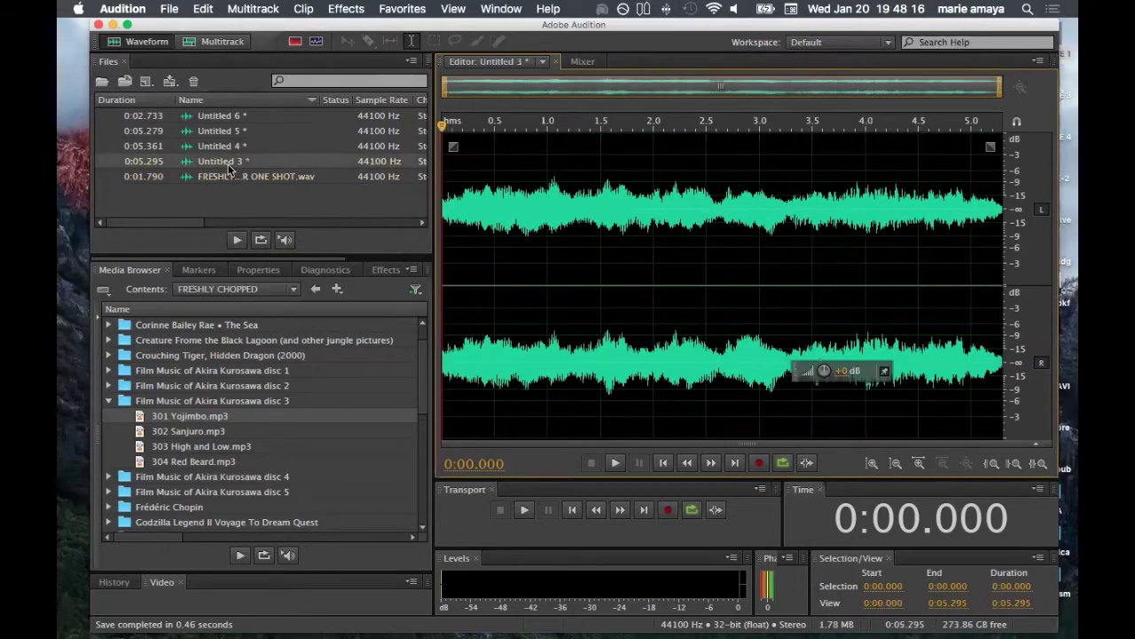
key(space)
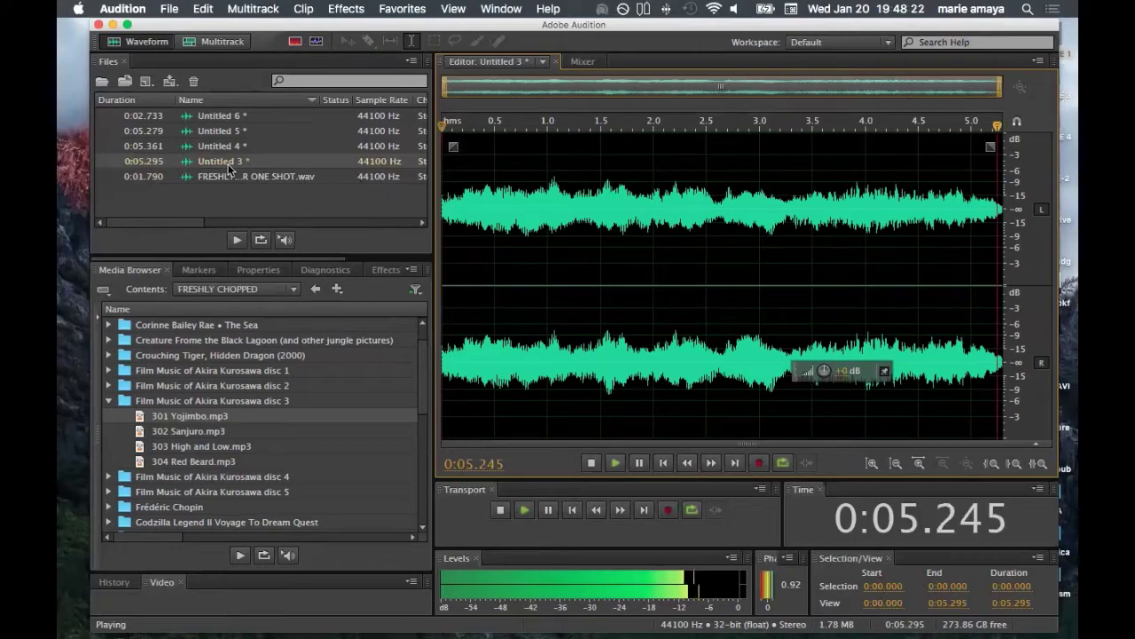
key(space)
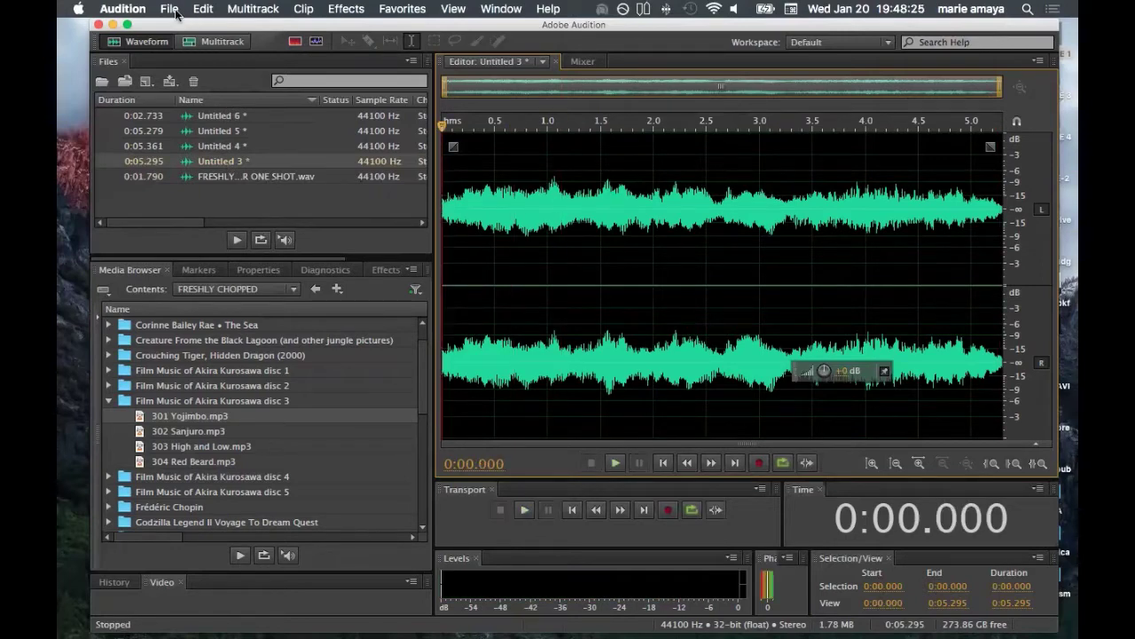
Save Untitled 3 as FRESHLY CHOPPED BEATS EP 1 - TUBA.wav, reusing the copied name prefix.
click(171, 10)
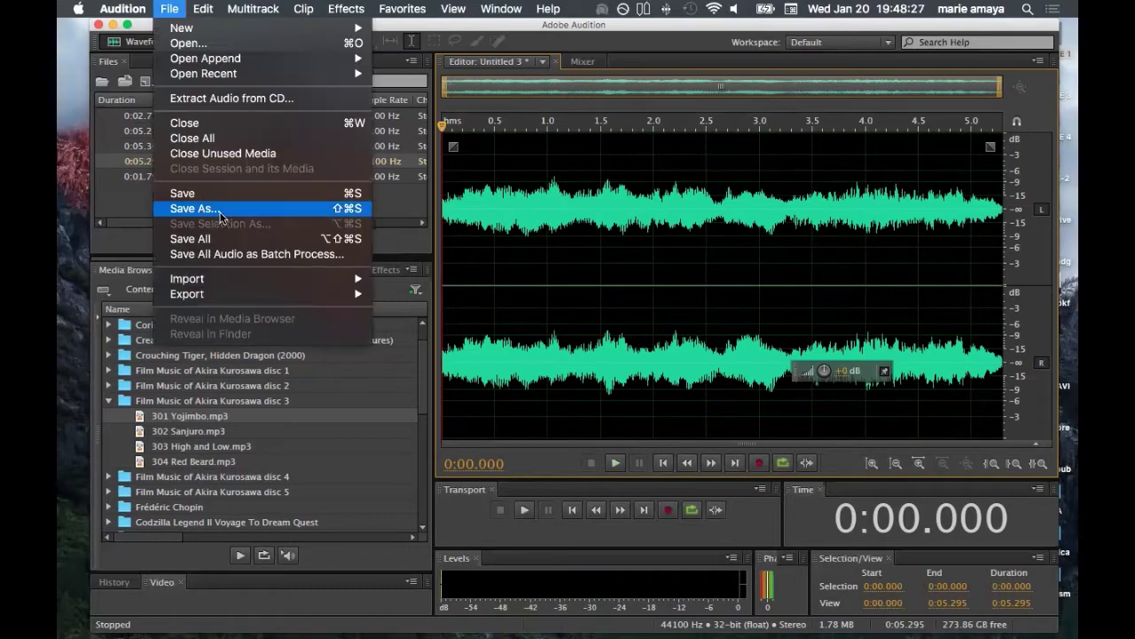
click(220, 212)
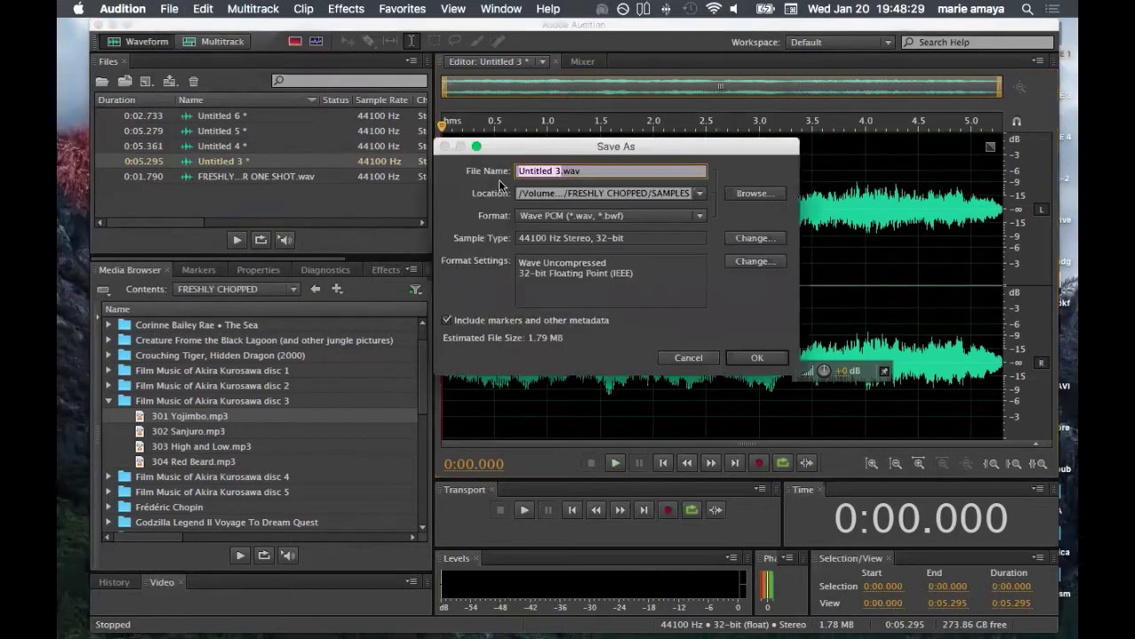
key(super+v)
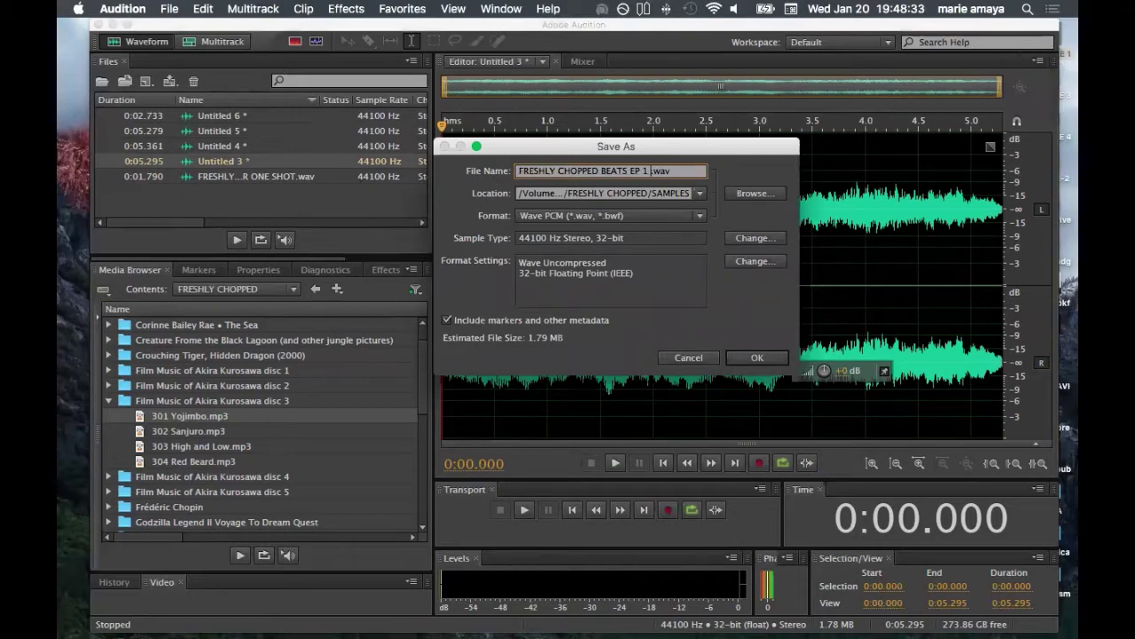
text(- TUBA)
click(756, 357)
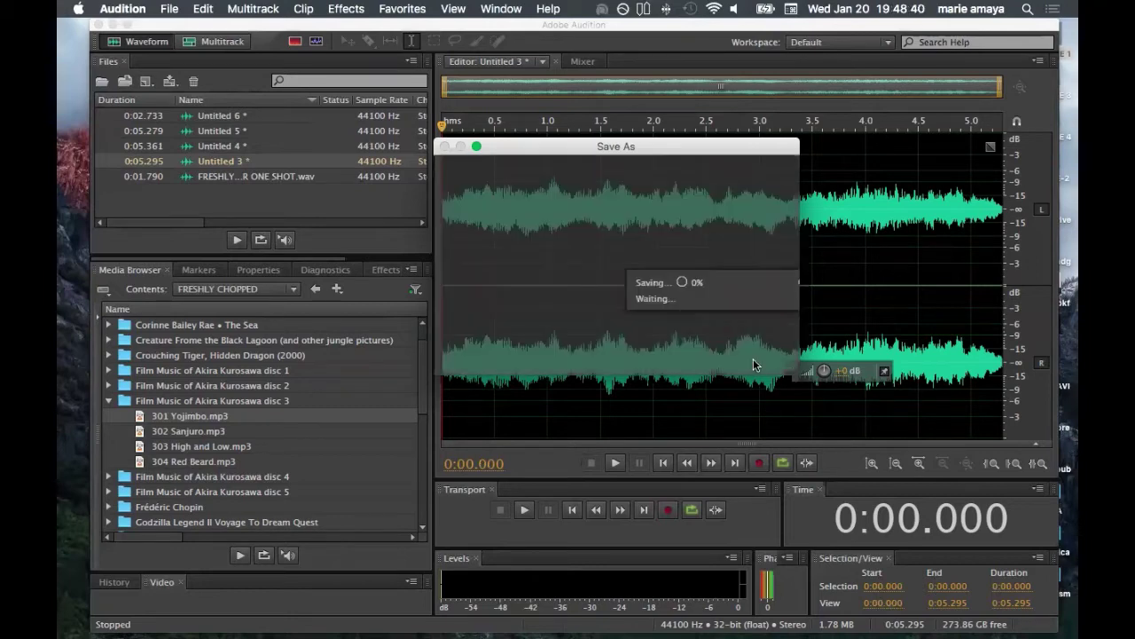
Open Untitled 4 in the waveform editor and play it back to identify its instruments.
click(221, 149)
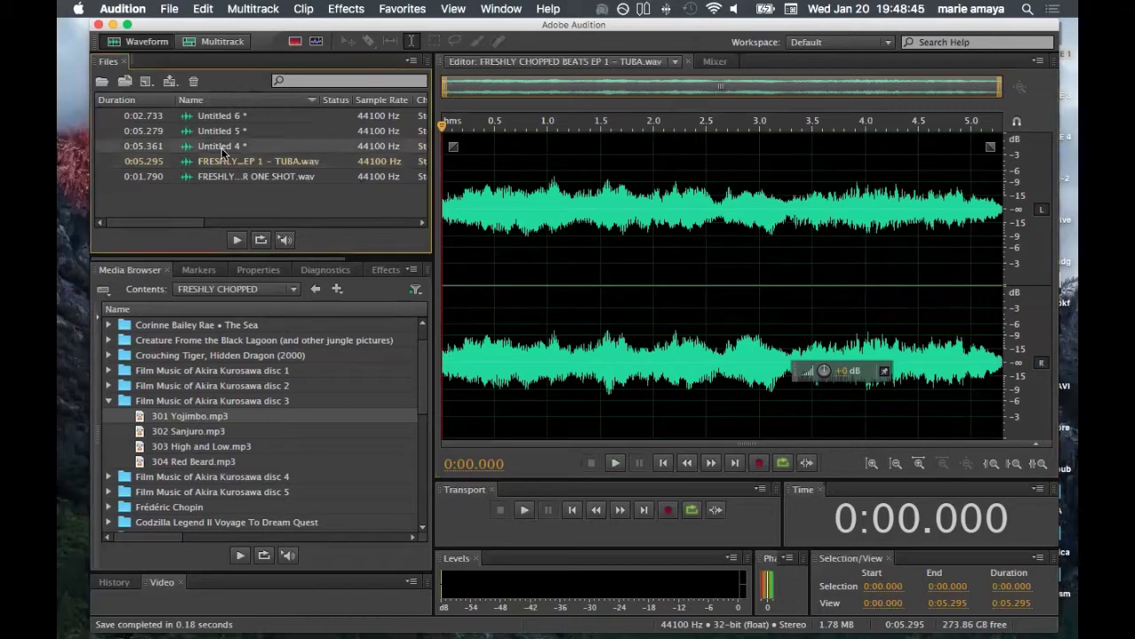
double_click(222, 153)
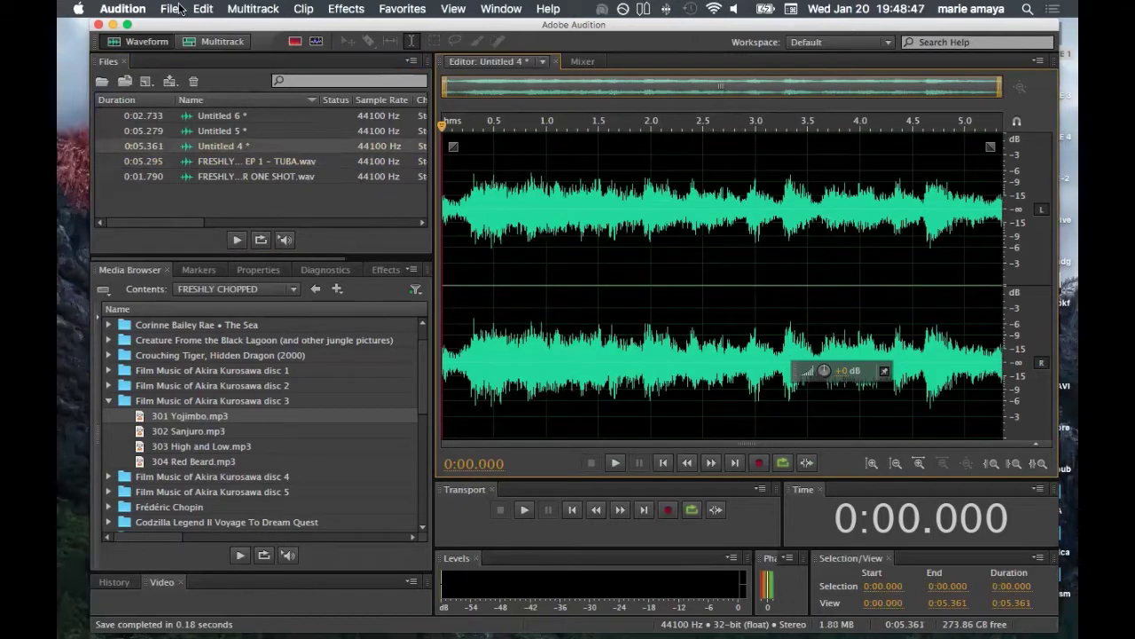
key(space)
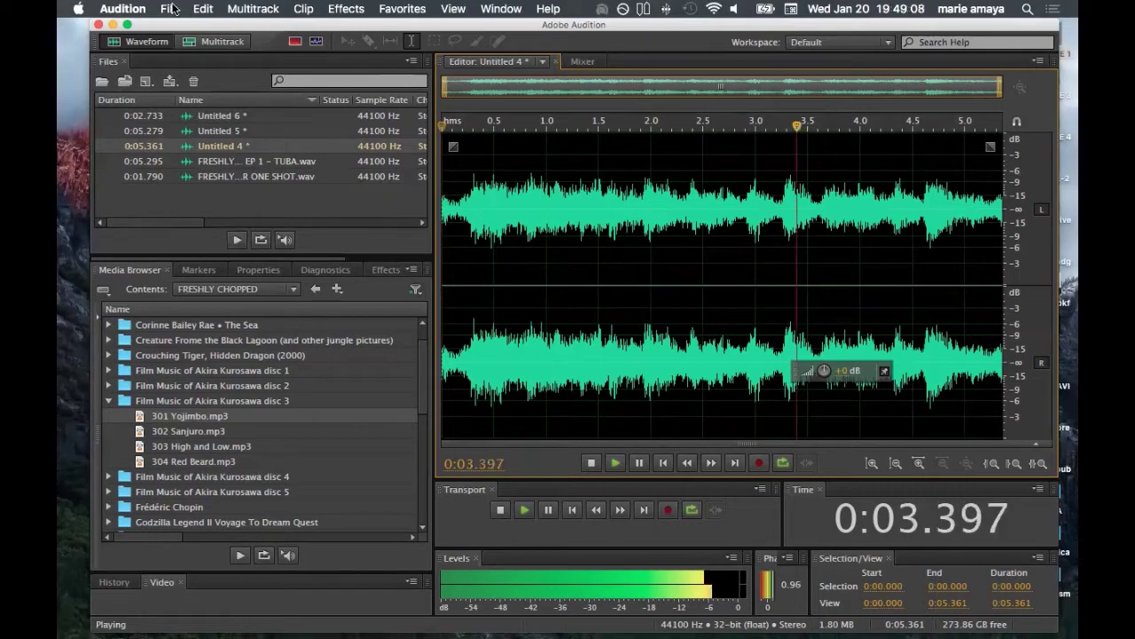
key(space)
Save Untitled 4 as FRESHLY CHOPPED BEATS EP 1 - HORN SECTION.wav, reusing the copied name prefix.
click(170, 9)
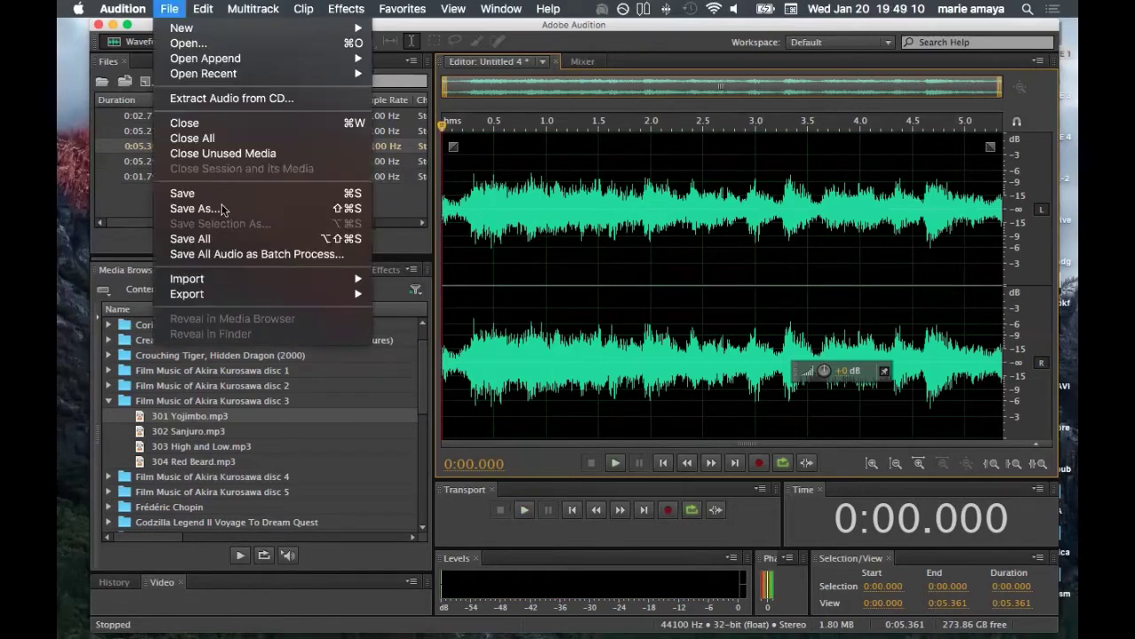
click(223, 210)
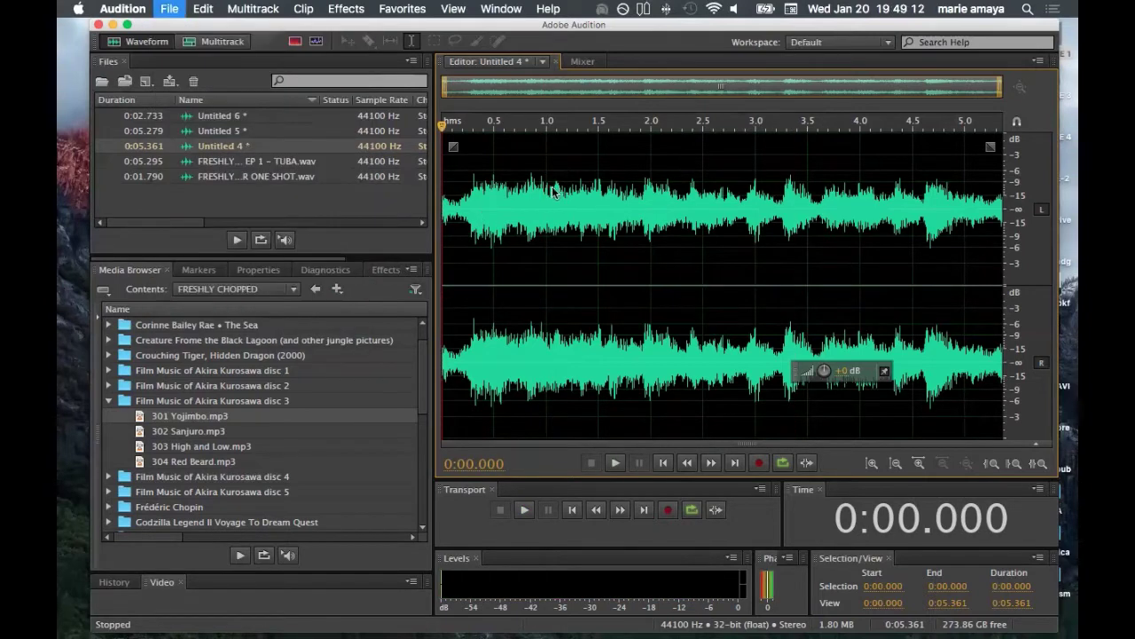
key(super+v)
text(- )
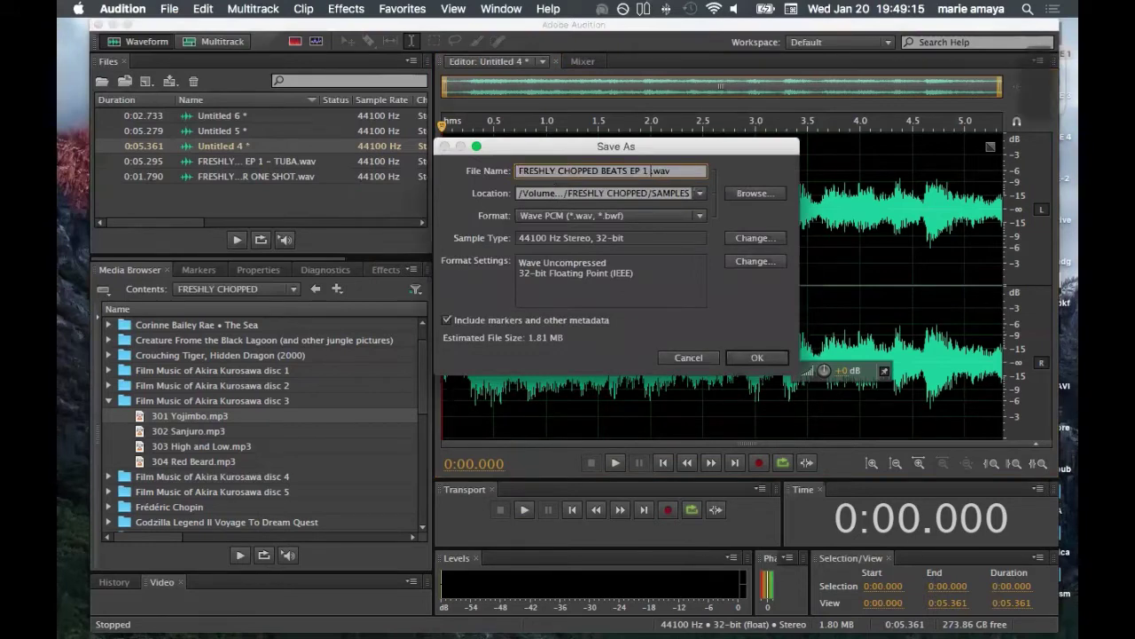
text(HORN)
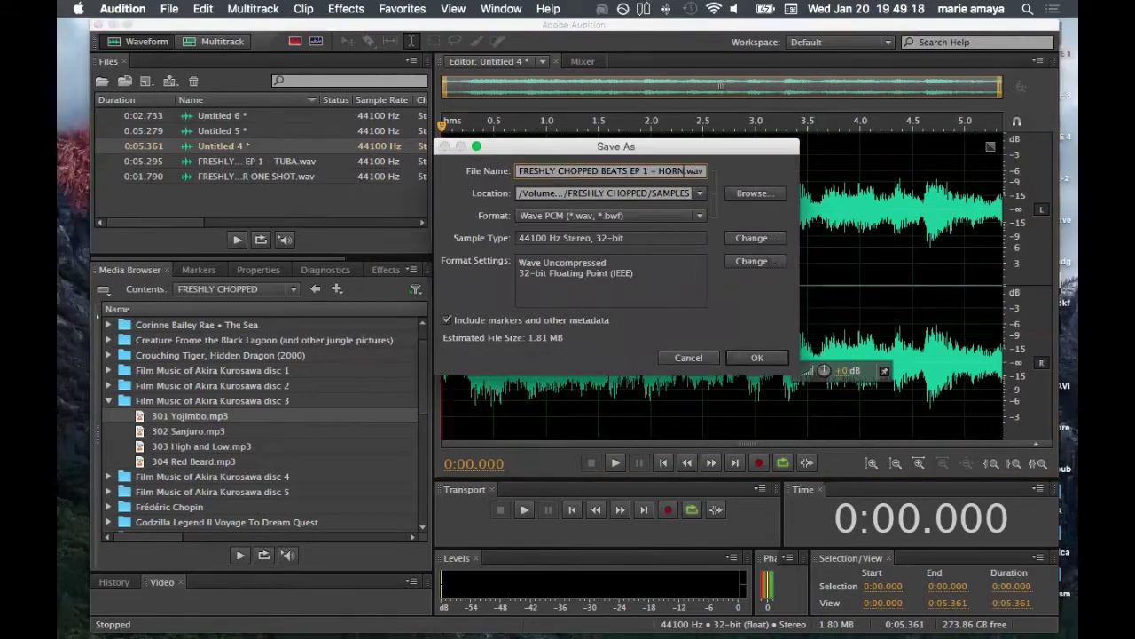
text( SECTION)
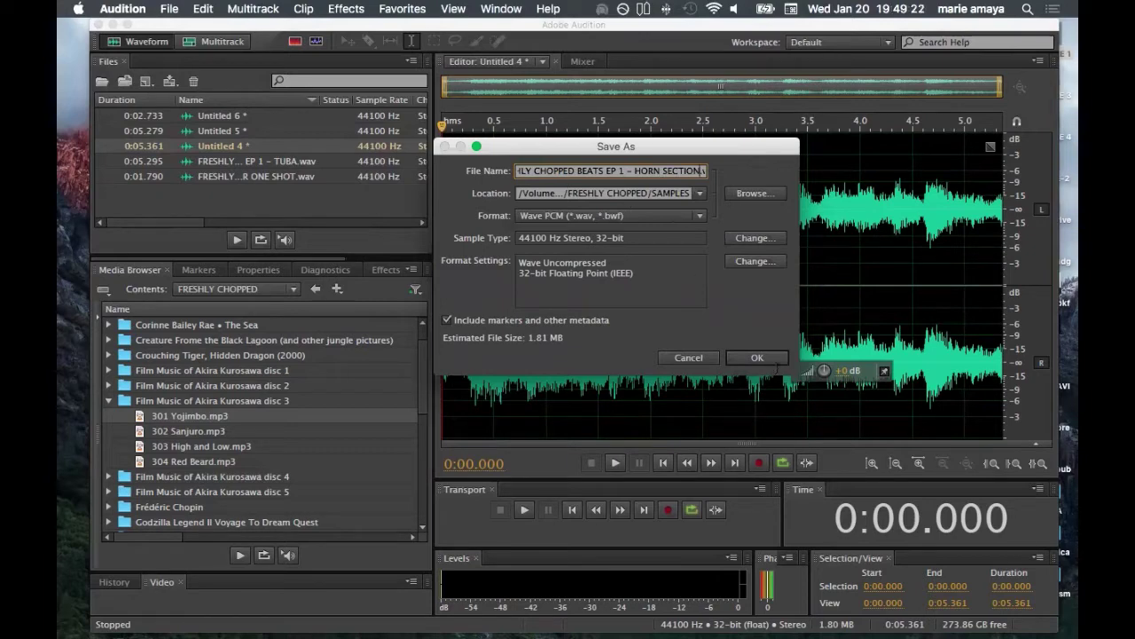
click(769, 360)
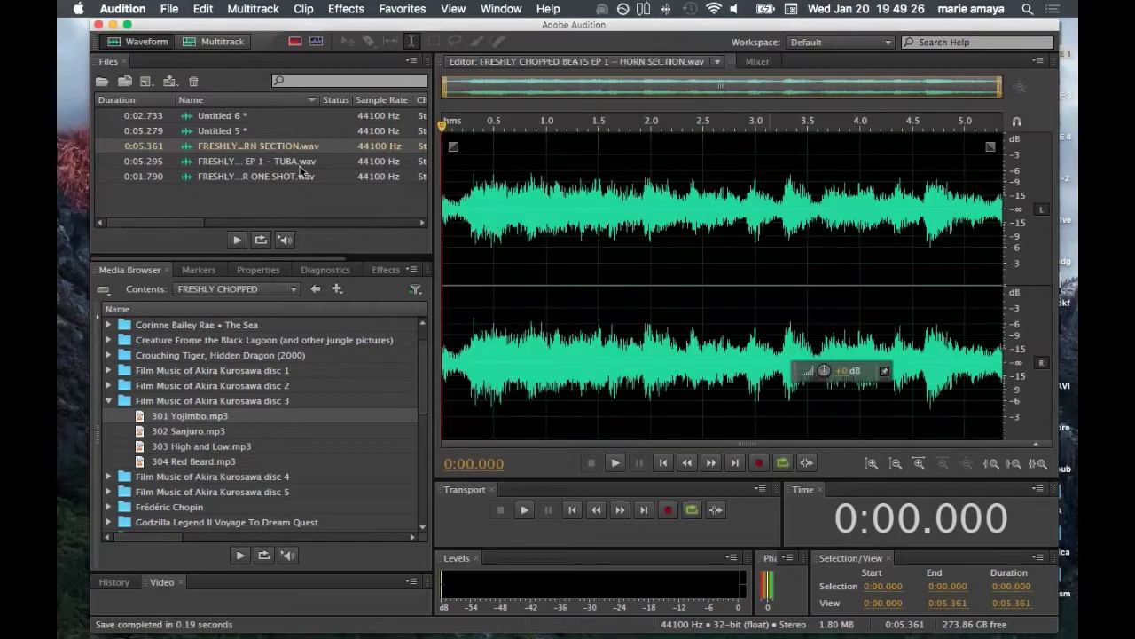
Open Untitled 5 in the waveform editor and listen to it to identify its instruments.
double_click(217, 132)
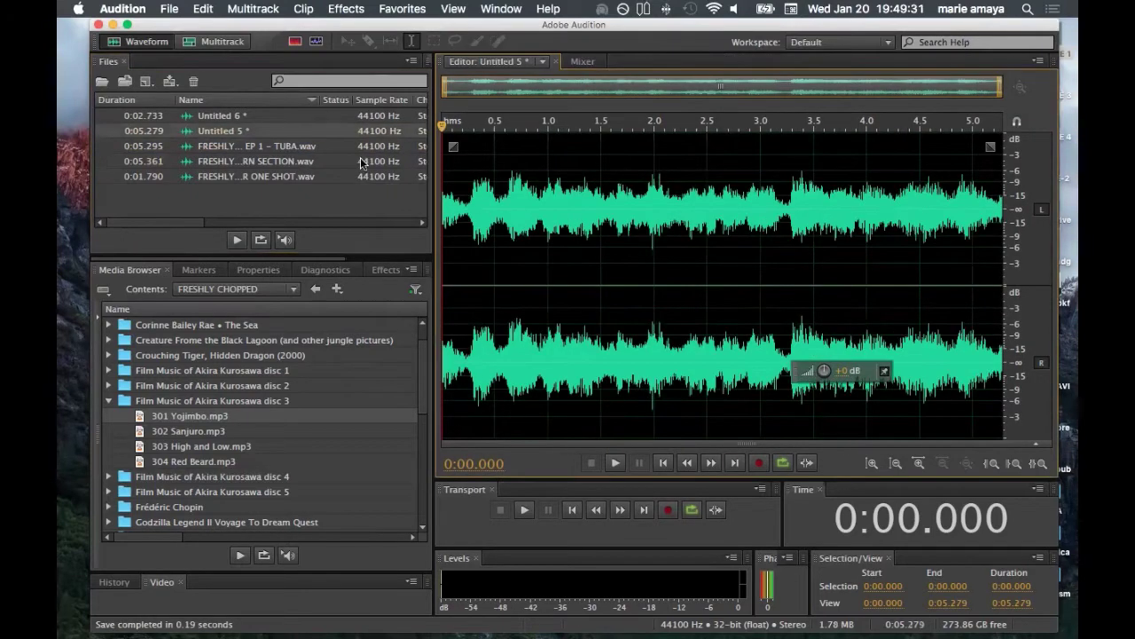
key(space)
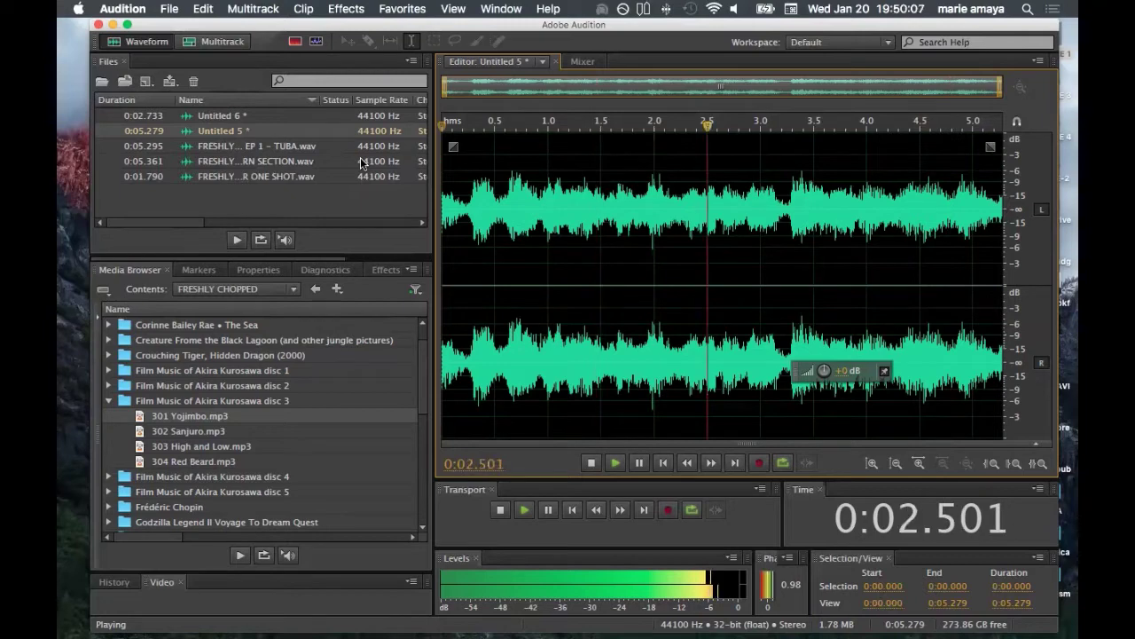
key(space)
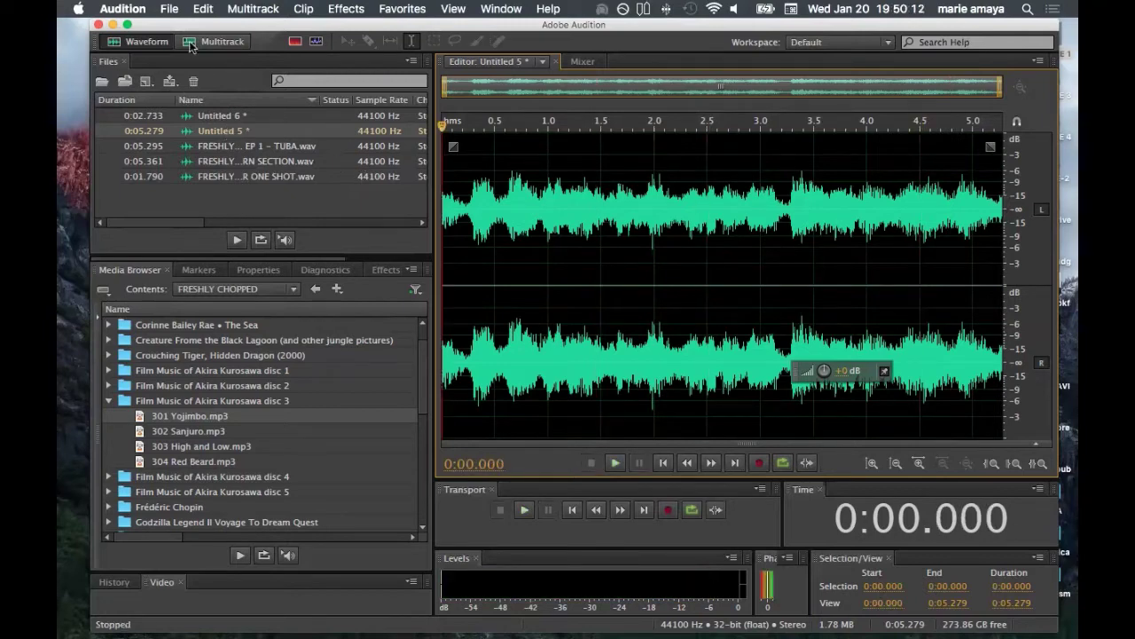
Save Untitled 5 as FRESHLY CHOPPED BEATS EP 1 - HORN SECTION2.wav, reusing the copied name prefix.
click(168, 9)
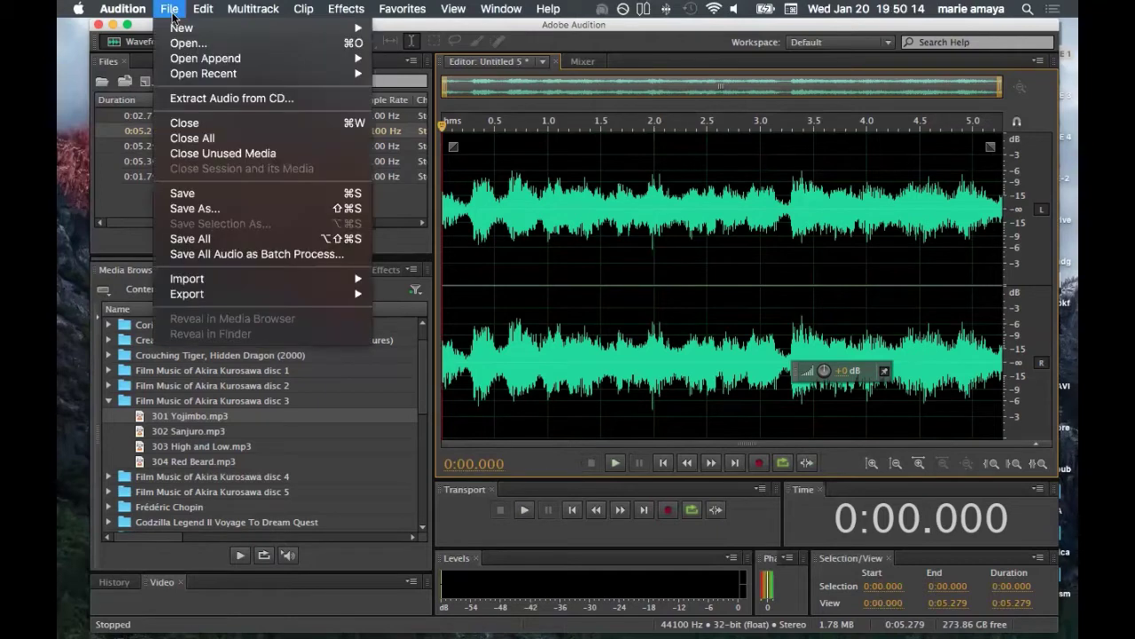
click(215, 209)
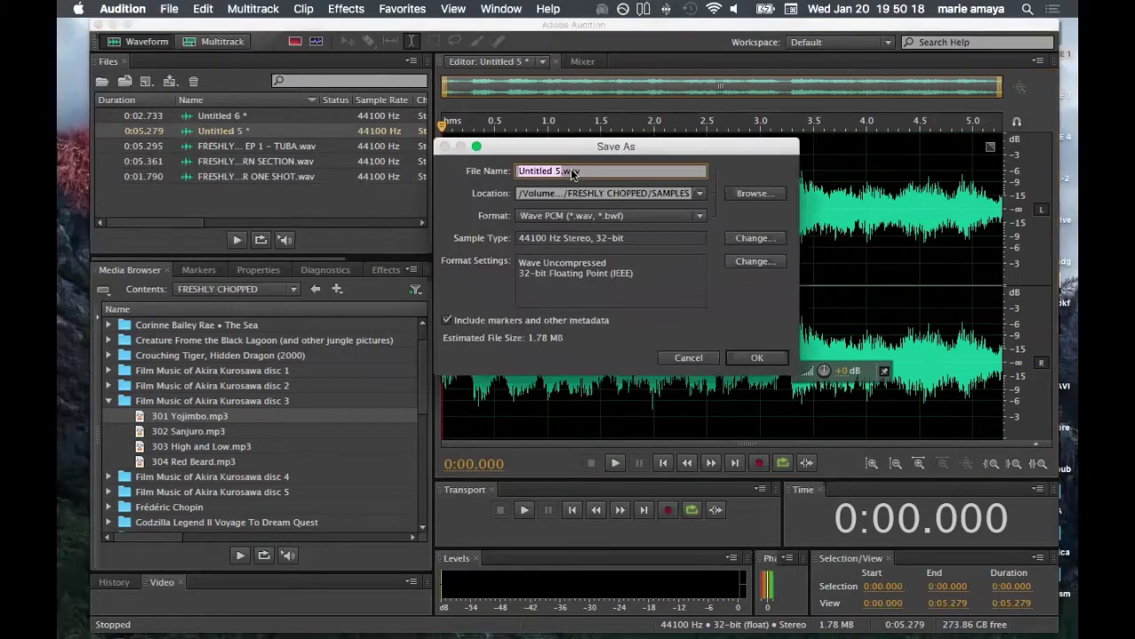
key(super+v)
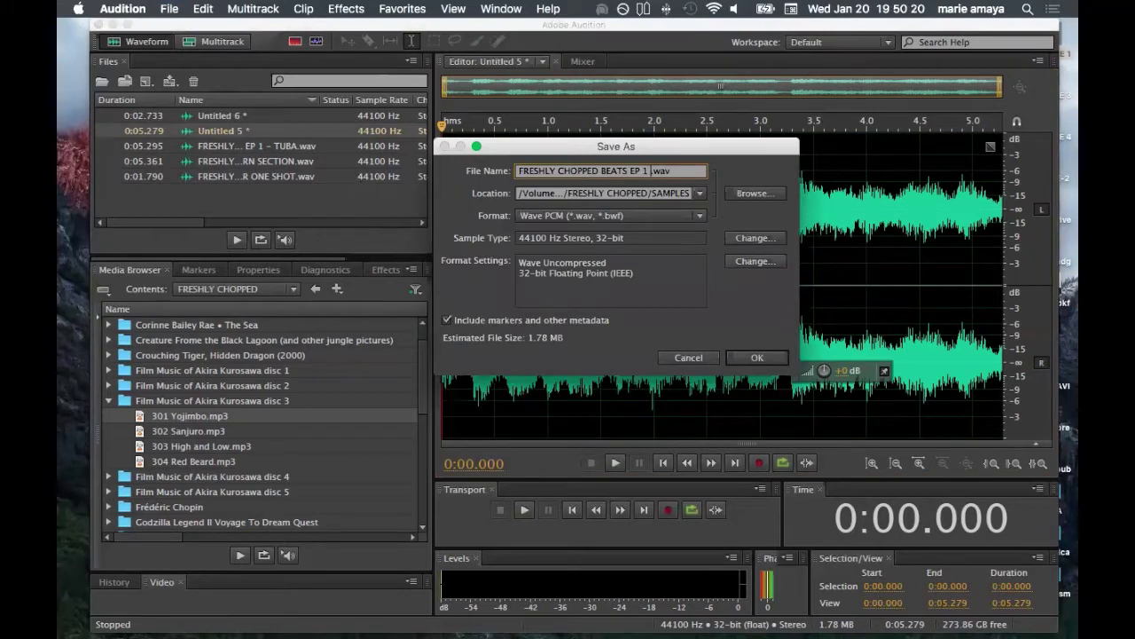
text(- HORN)
text(SECTON)
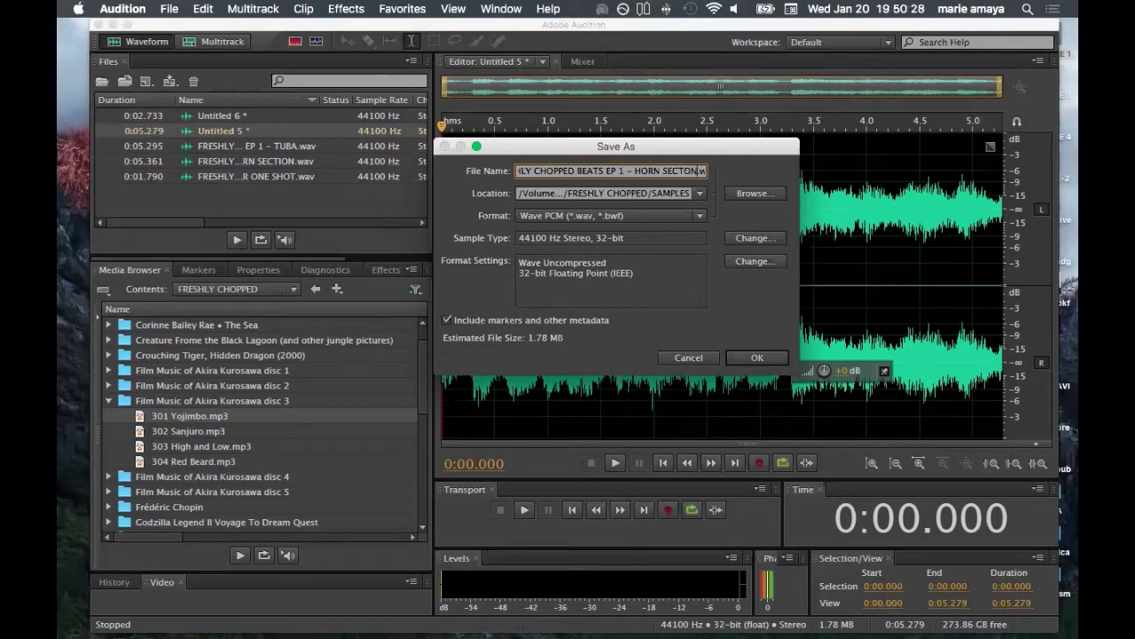
key(BackSpace)
text(ION2)
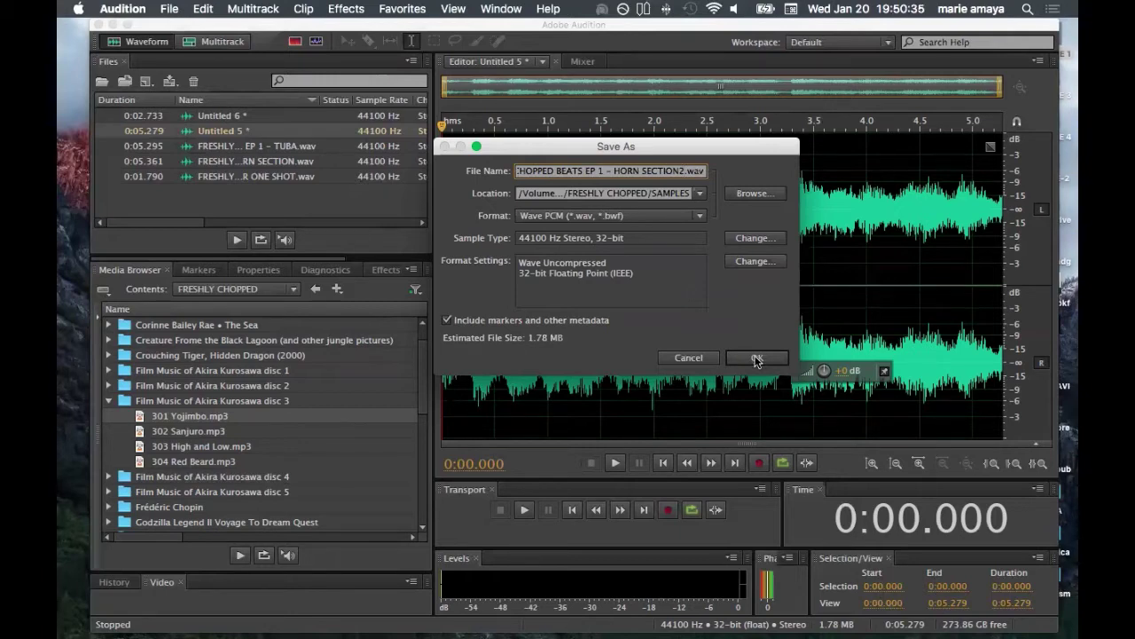
click(757, 358)
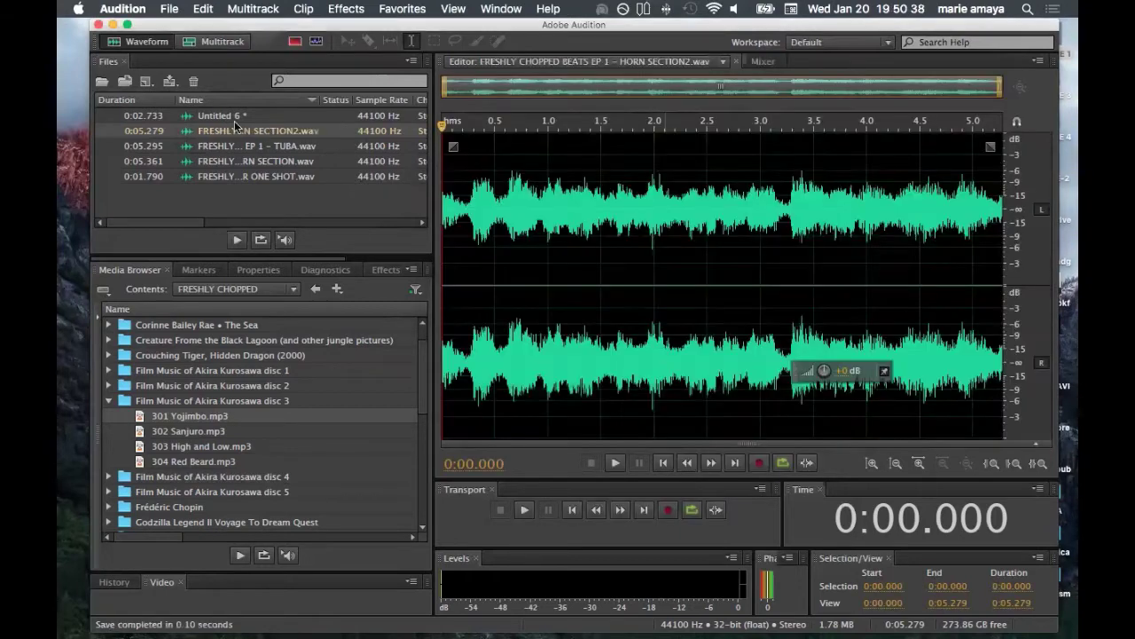
Open Untitled 6 in the waveform editor and play it back to identify the instrument.
click(213, 125)
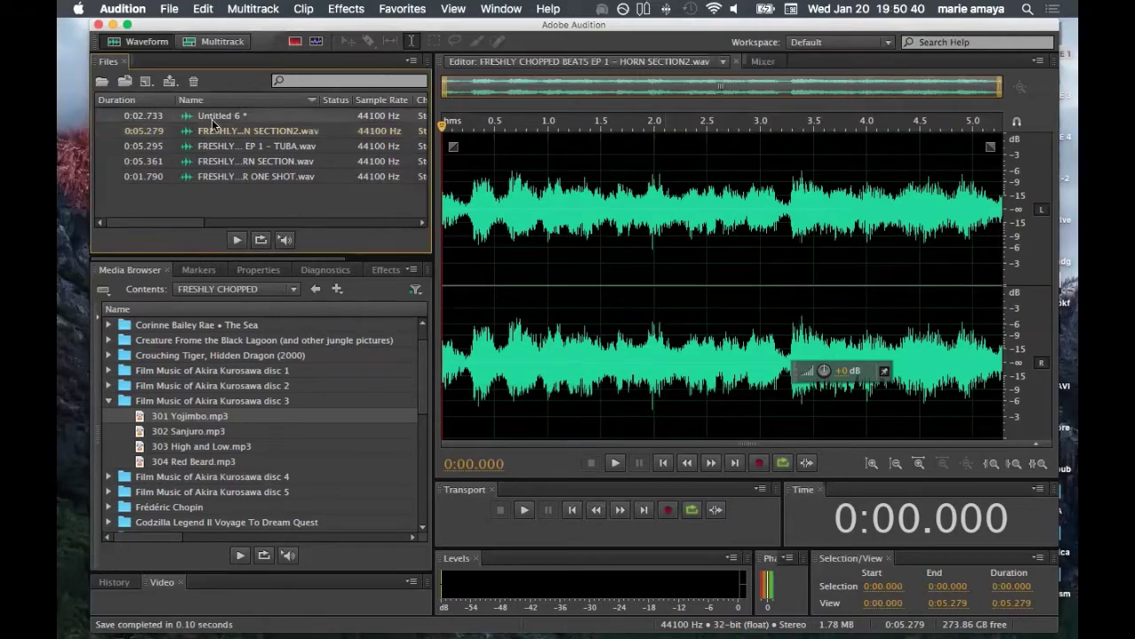
click(212, 119)
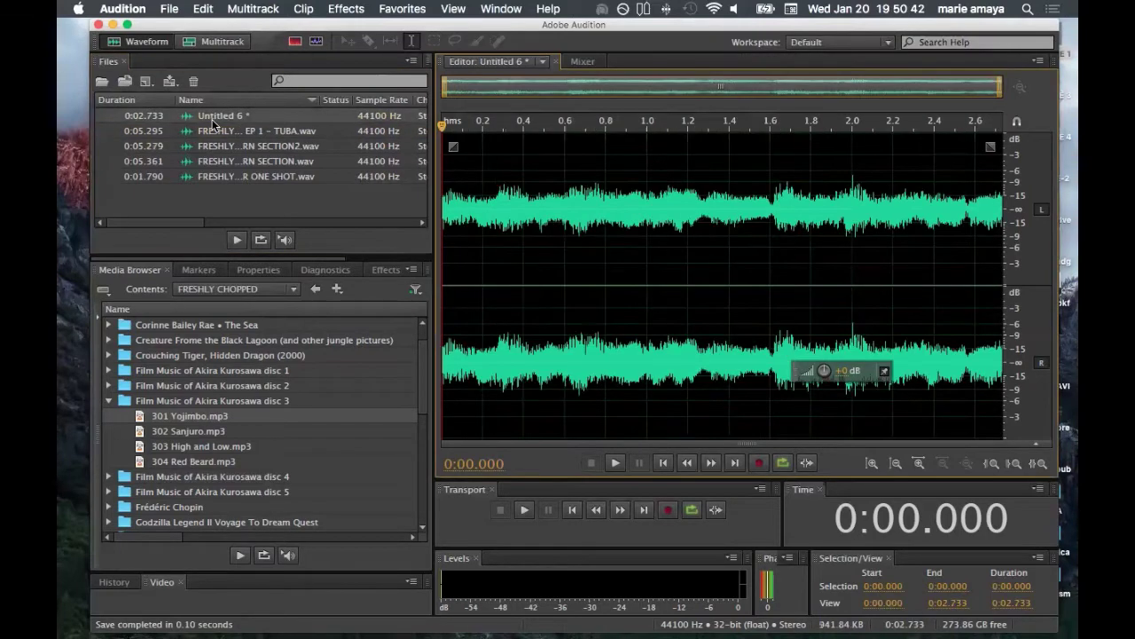
click(212, 123)
double_click(212, 122)
key(space)
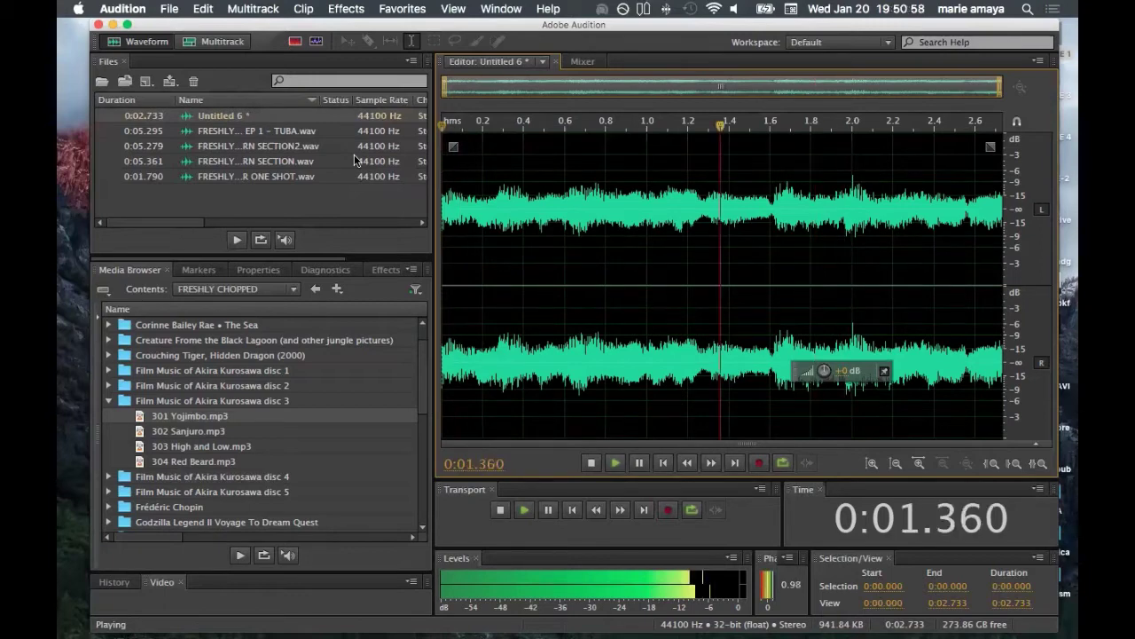
key(space)
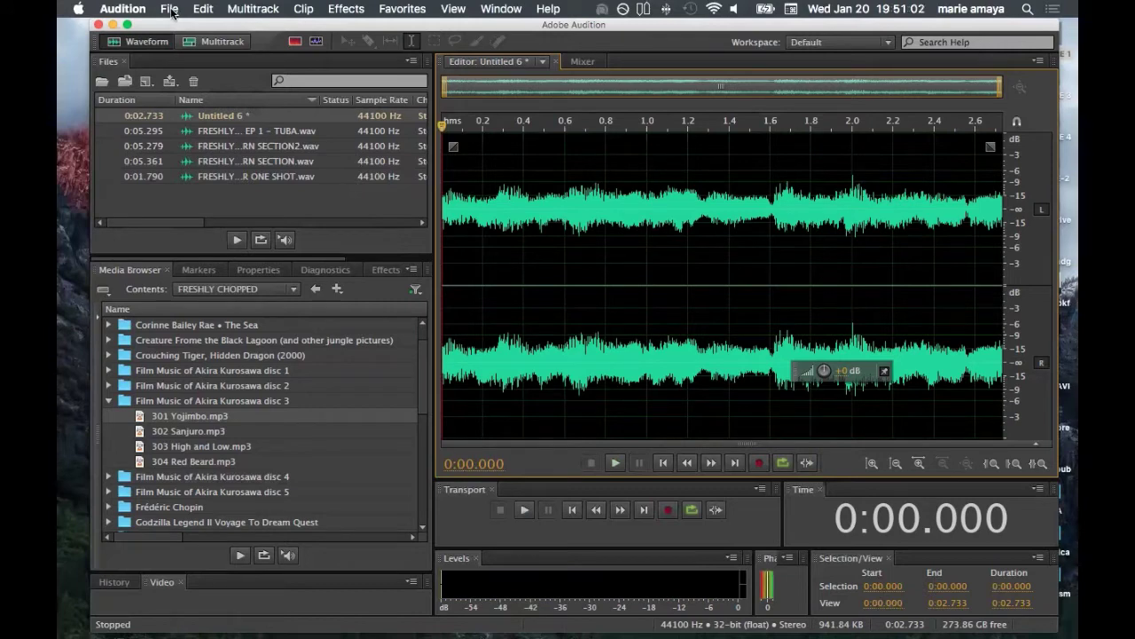
Save Untitled 6 as FRESHLY CHOPPED BEATS EP 1 - CLARINET.wav, reusing the copied name prefix.
click(169, 9)
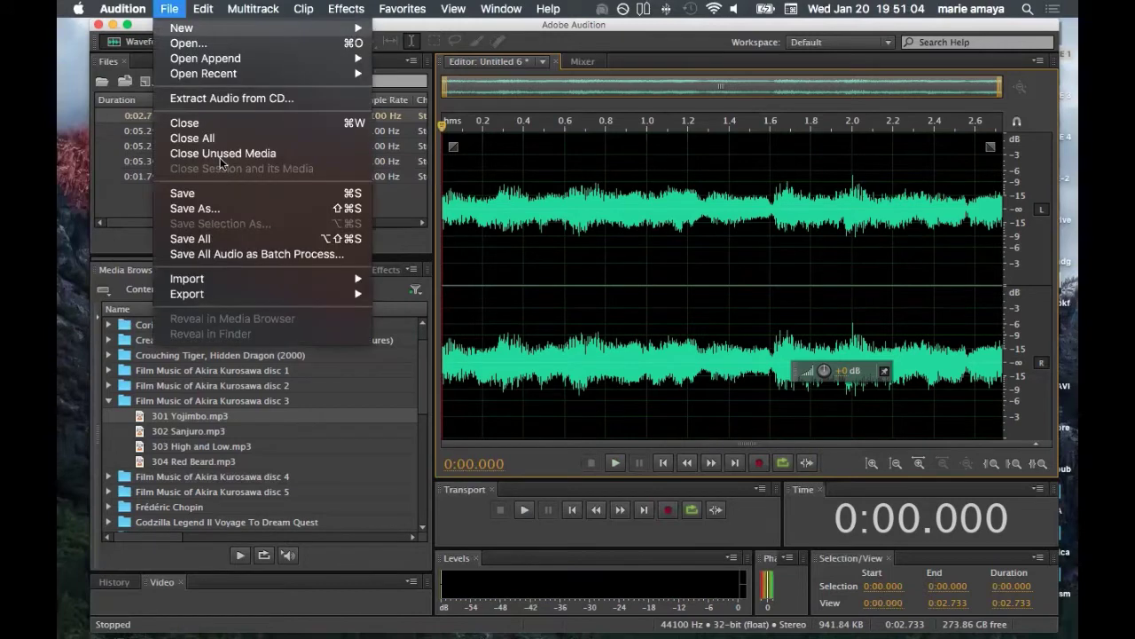
click(226, 208)
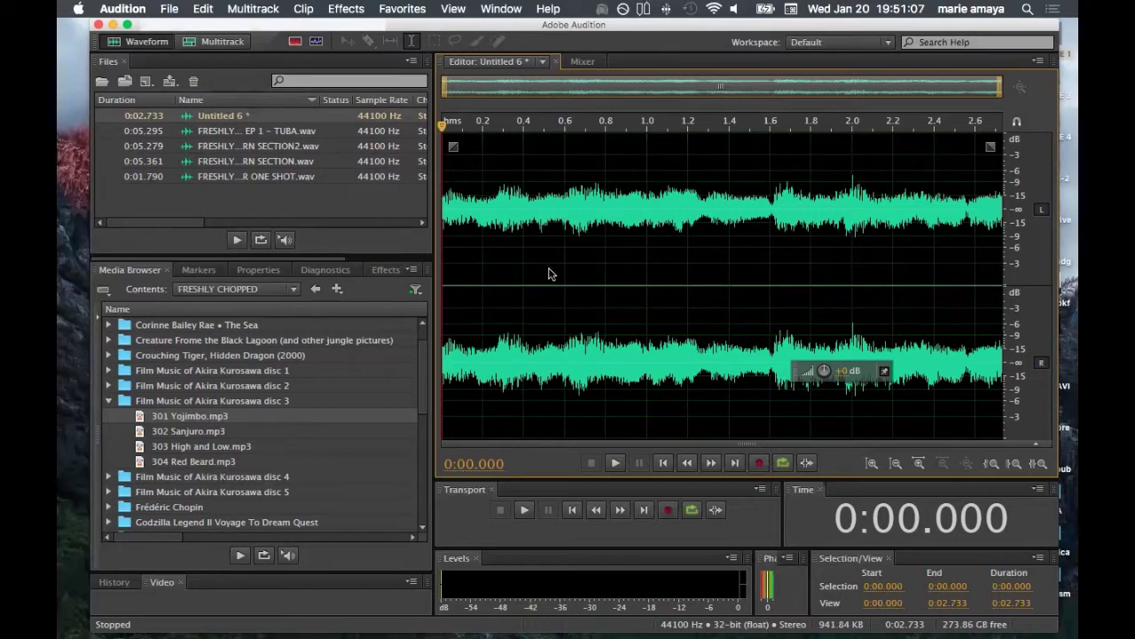
text(FRESHLY CHOPPED BEATS EP 1)
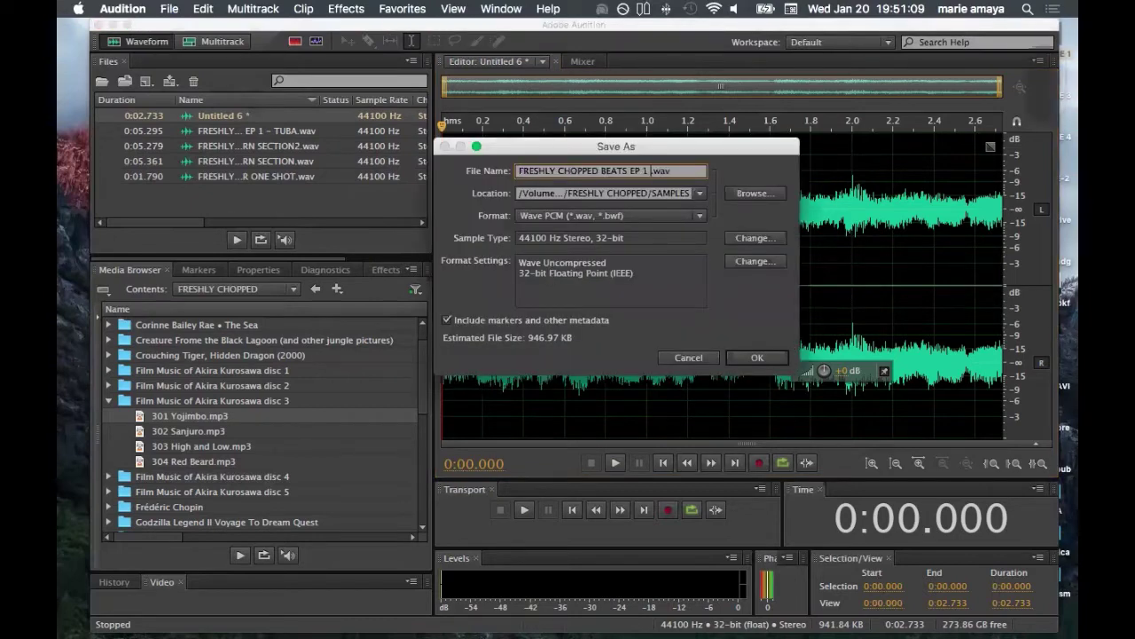
text(- CLARINET)
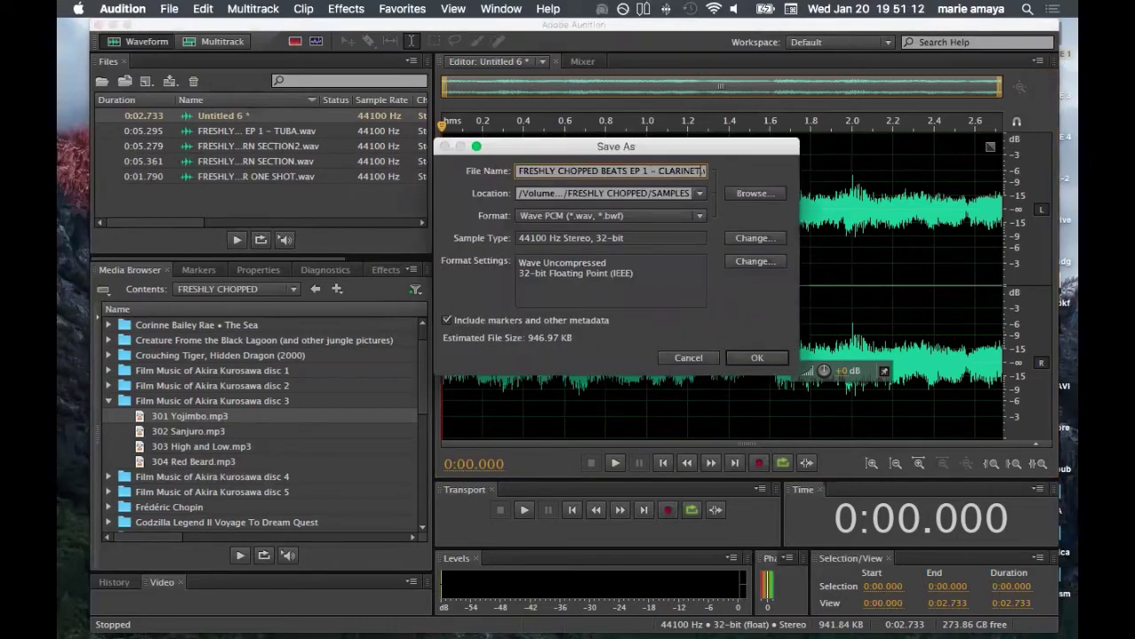
click(743, 359)
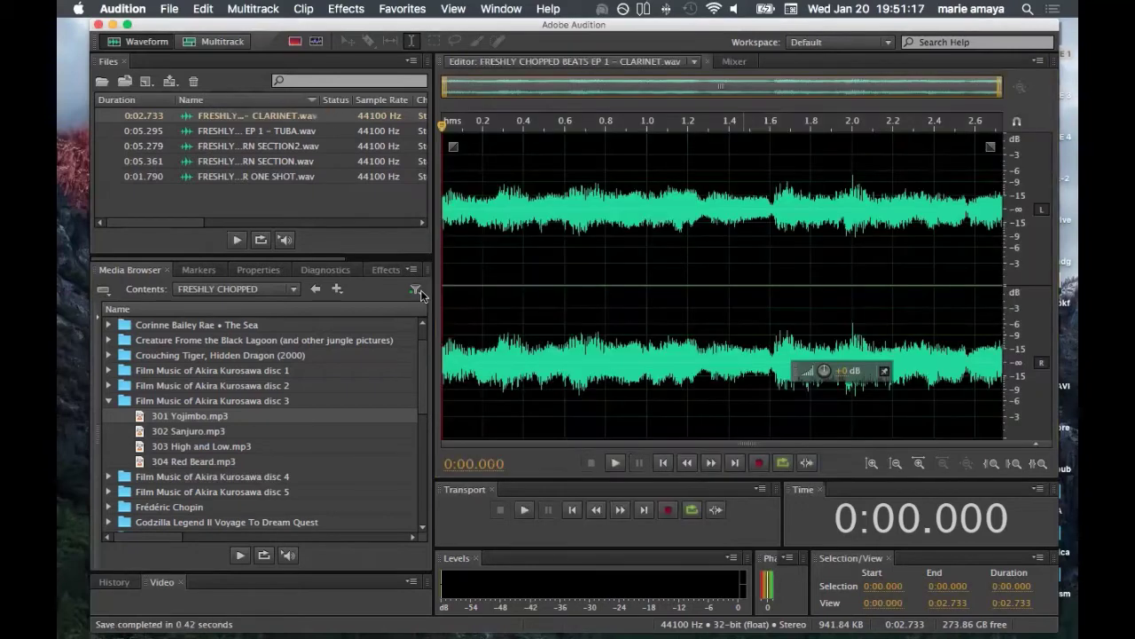
Quit Audition, switch to Ableton Live and clear the old tracks and clips from the set, keeping one empty audio track.
click(116, 11)
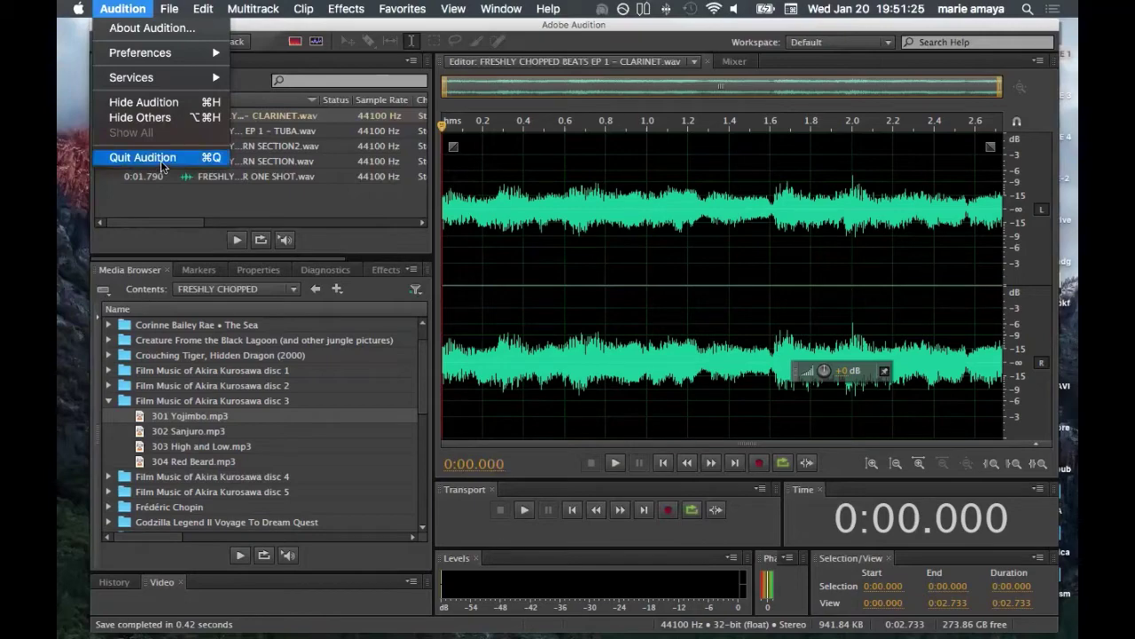
click(142, 157)
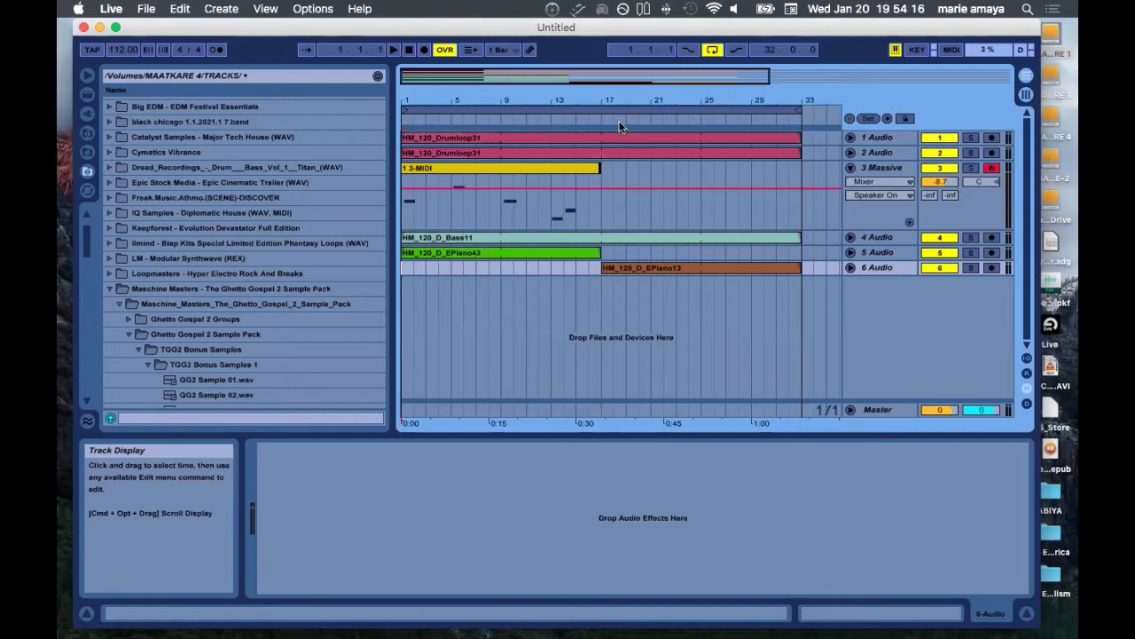
click(883, 138)
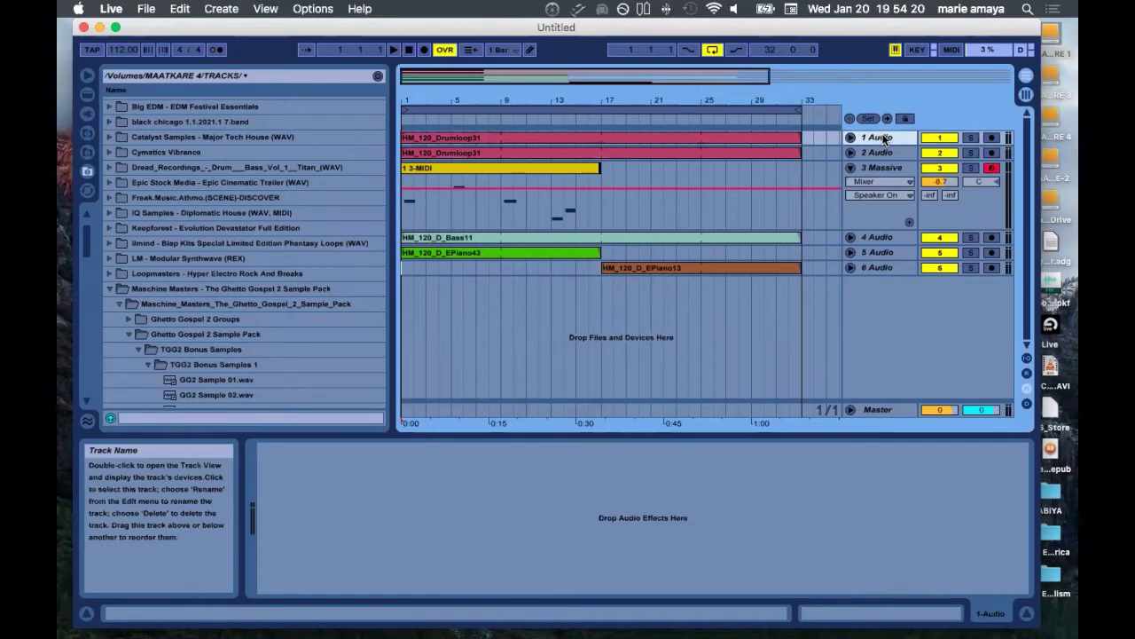
key(Delete)
key(Delete)
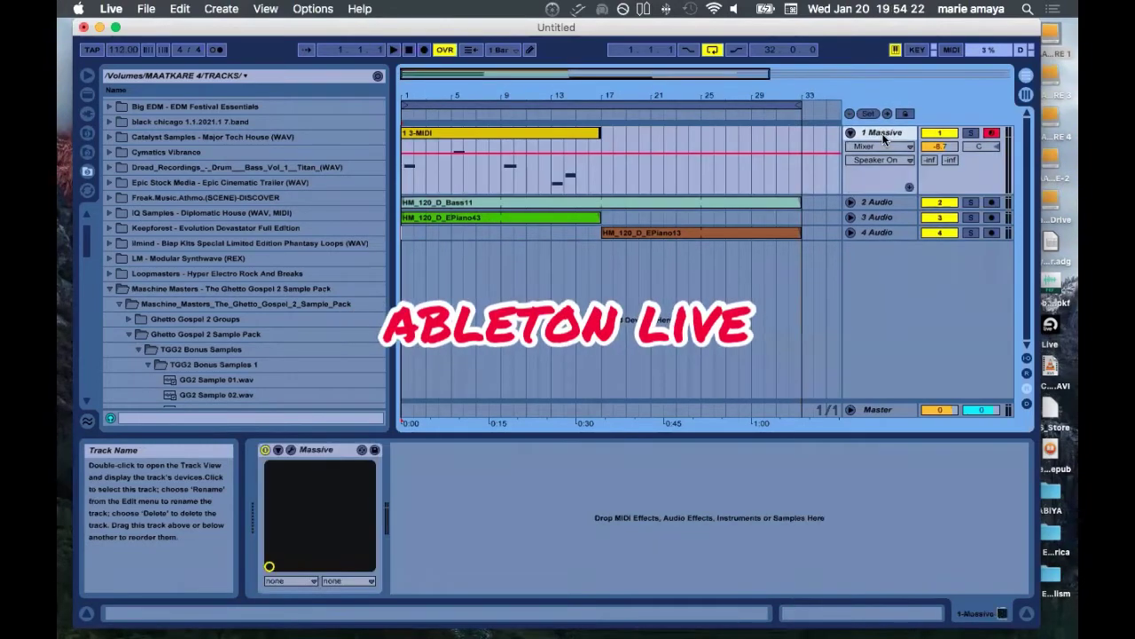
key(Delete)
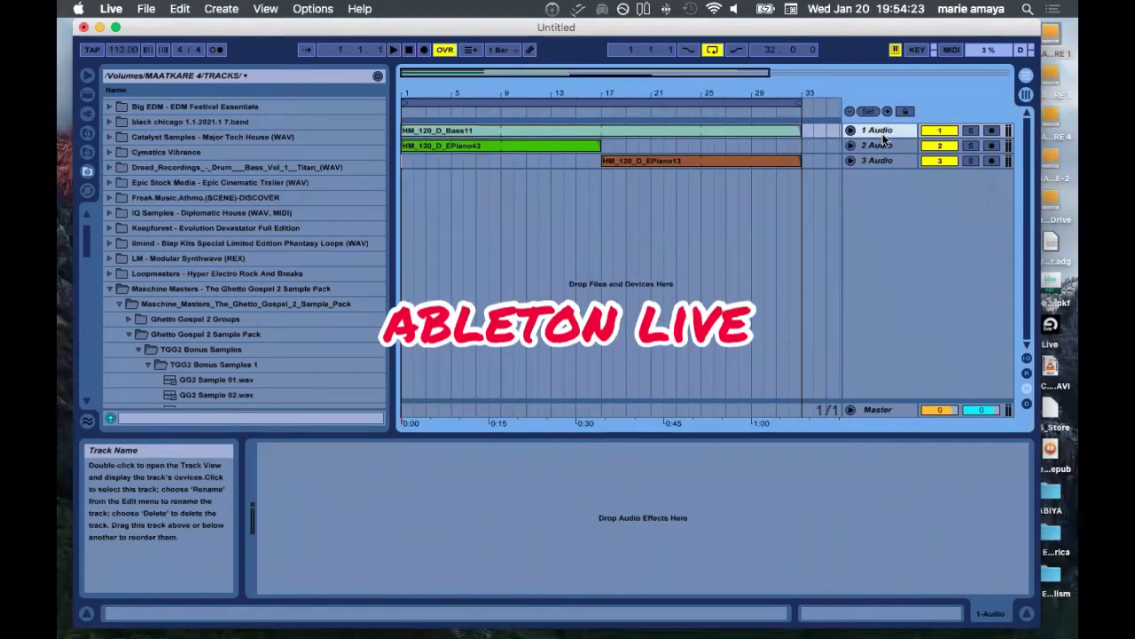
key(Delete)
key(Delete)
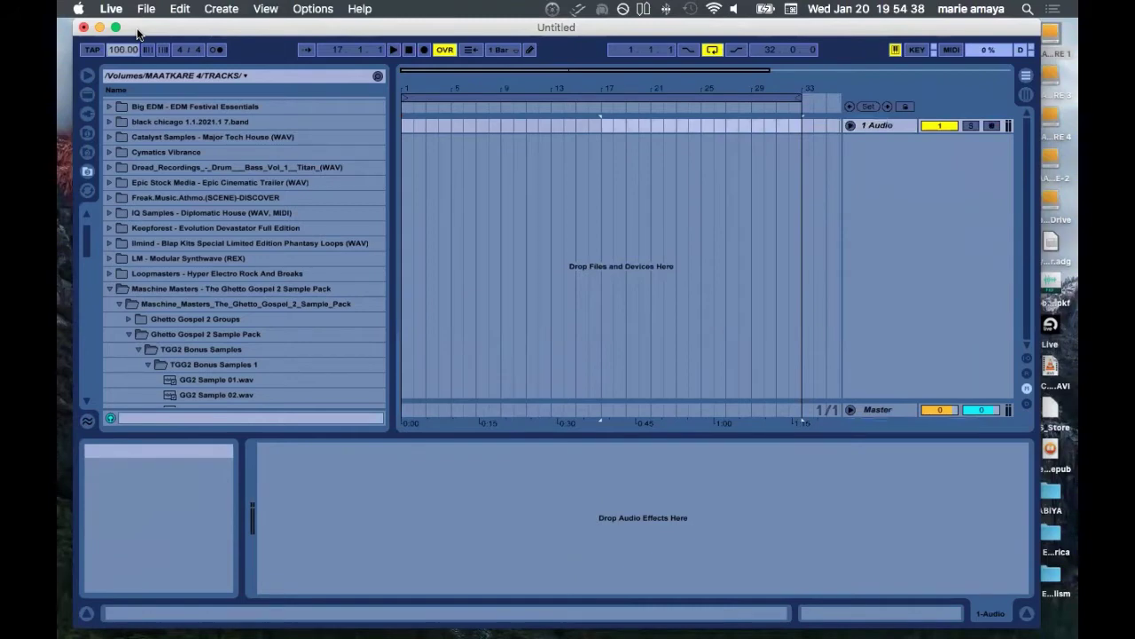
Lower the set's tempo to 98 BPM.
key(Down)
key(Down)
key(Down)
key(Down)
key(Down)
key(Down)
key(Down)
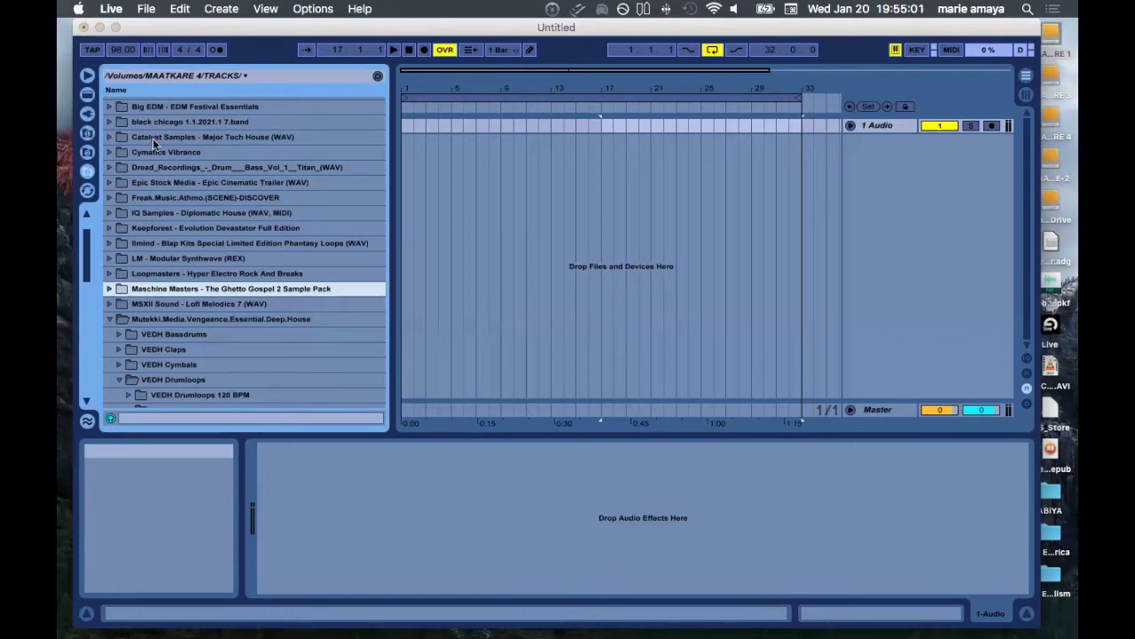
Browse to the SAMPLES folder inside FRESHLY CHOPPED on the MAATKARE 4 drive and preview the DRUMS sample.
click(154, 143)
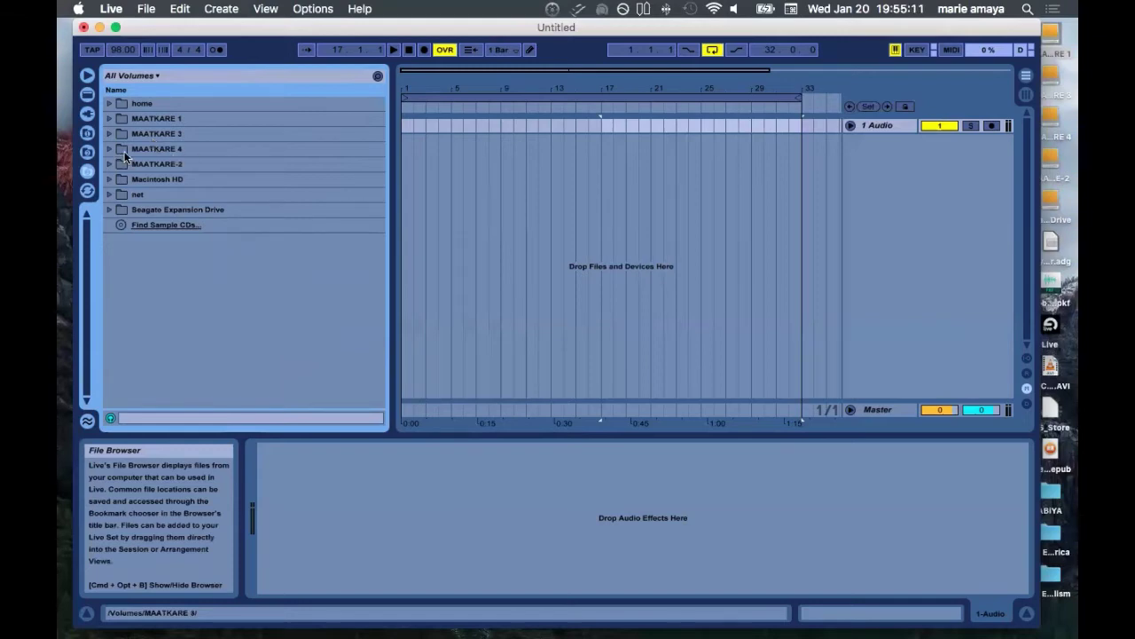
click(124, 151)
double_click(125, 156)
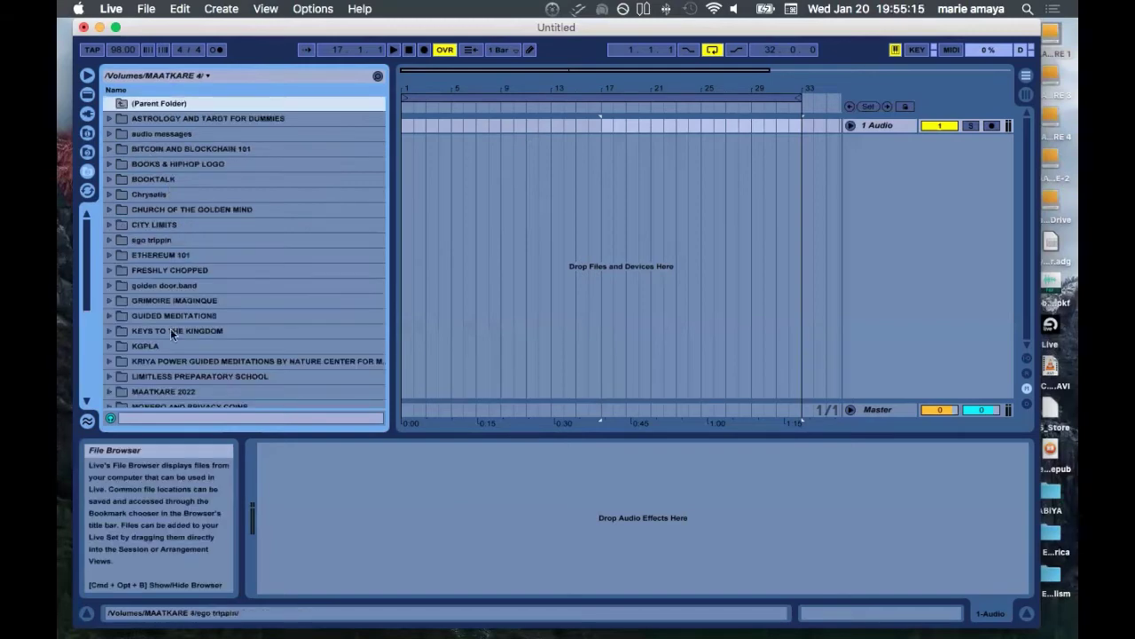
double_click(163, 268)
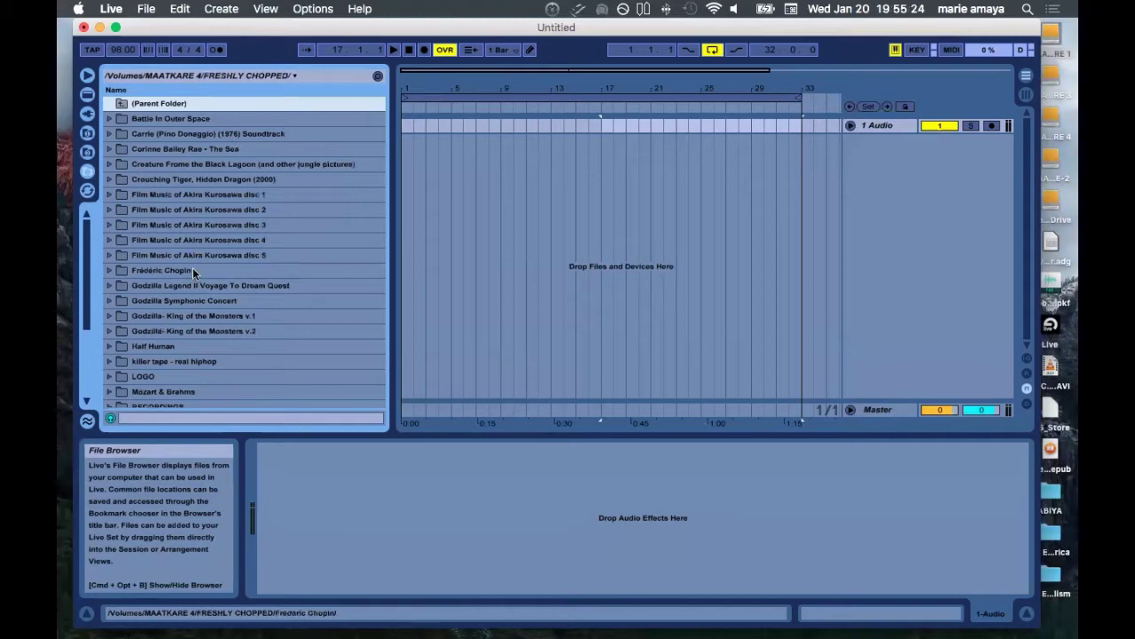
scroll(192, 269, down, 3)
scroll(192, 274, down, 4)
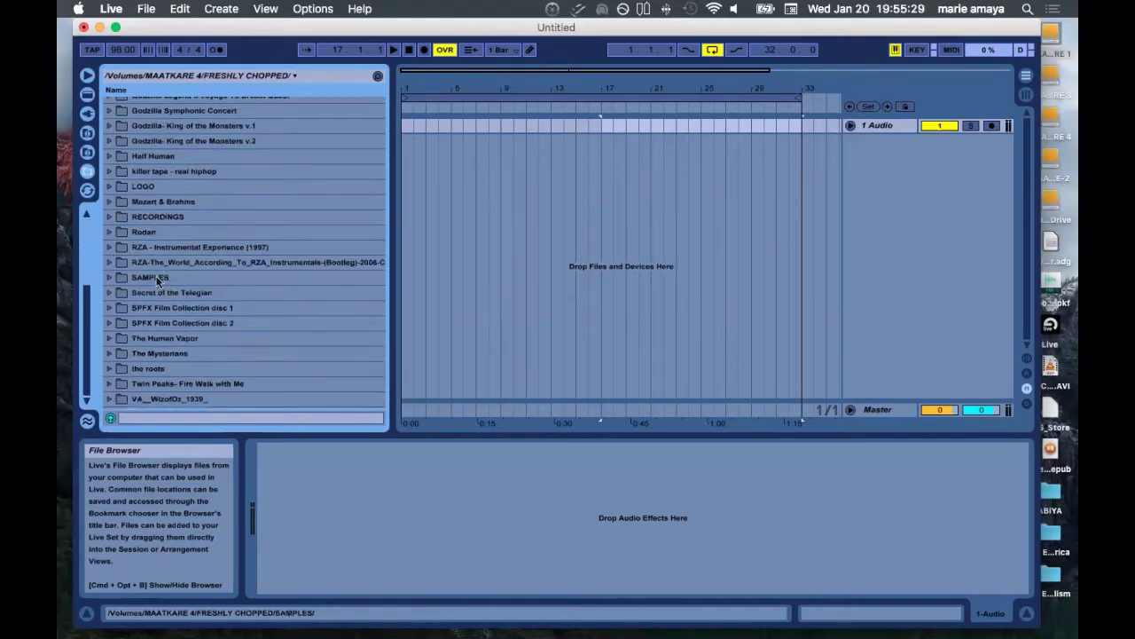
double_click(156, 278)
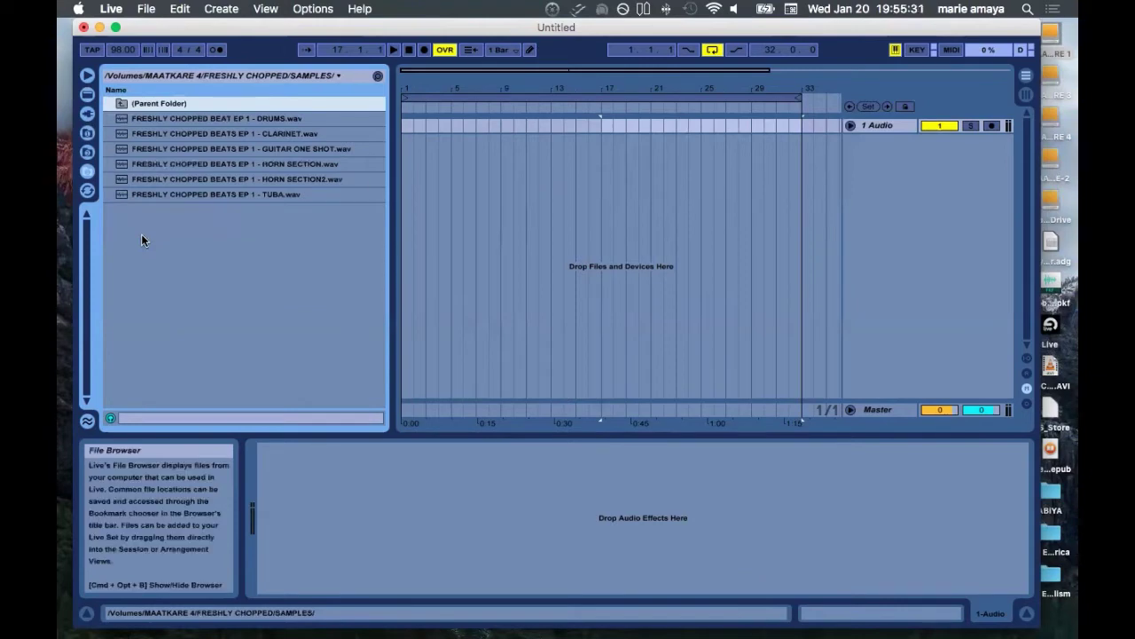
click(245, 118)
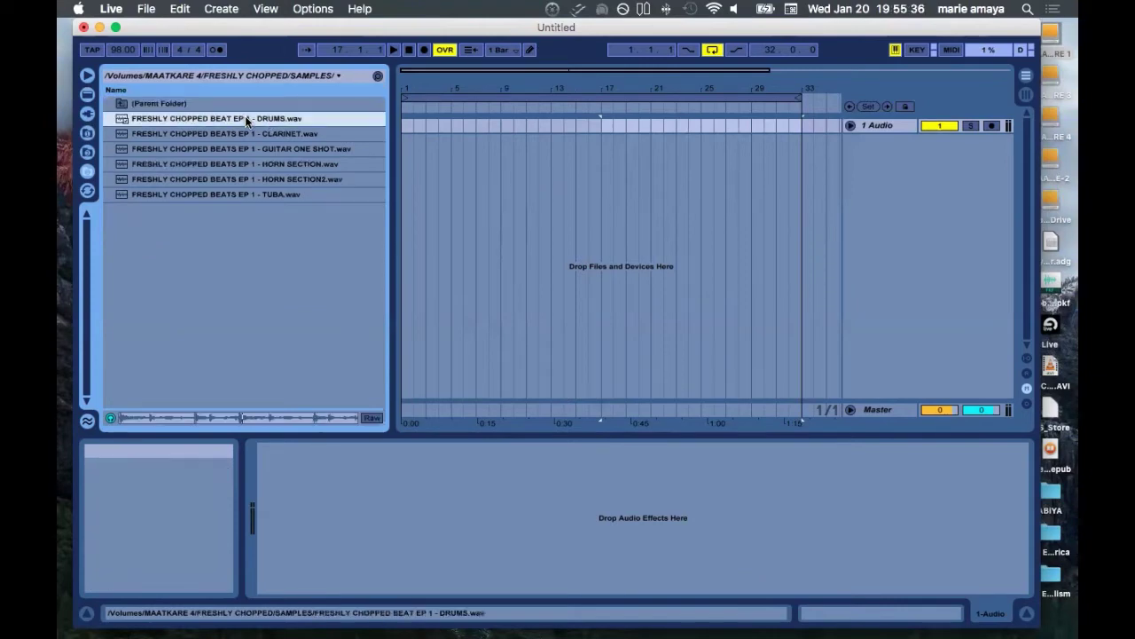
Set the audio output device to JBL Flip 4 in the preferences and raise the system volume to about half.
click(142, 9)
click(111, 9)
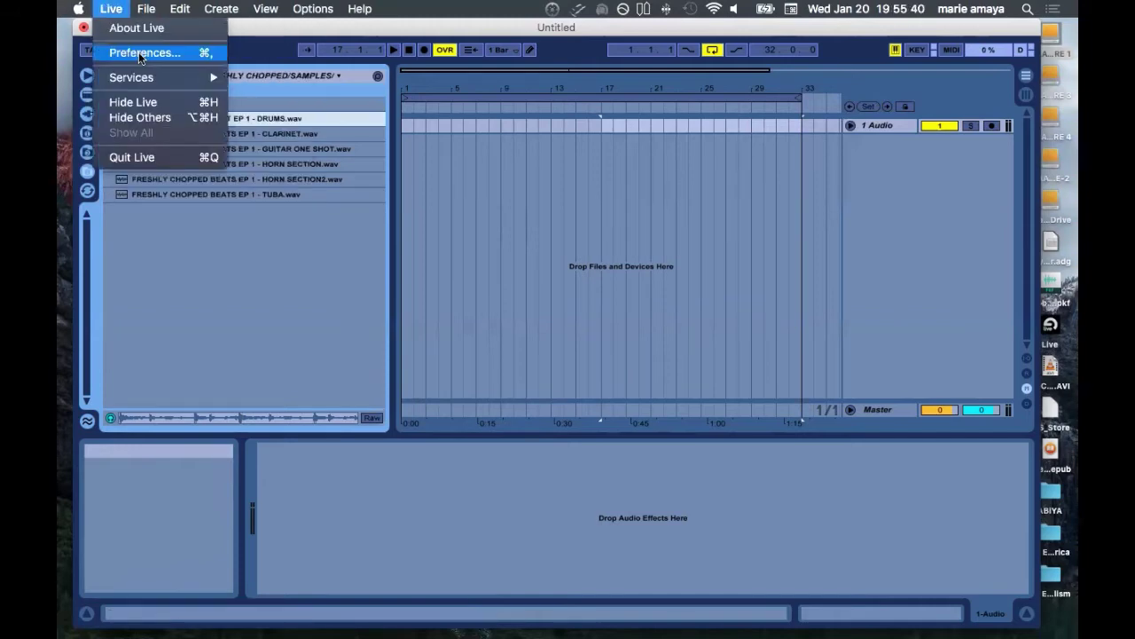
click(140, 54)
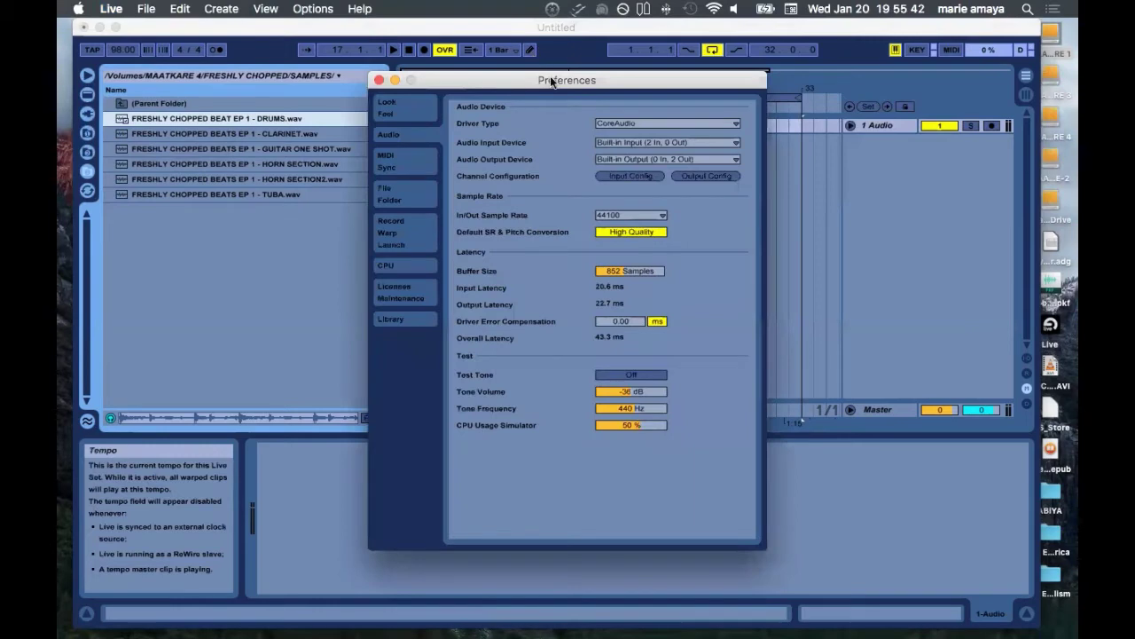
click(640, 159)
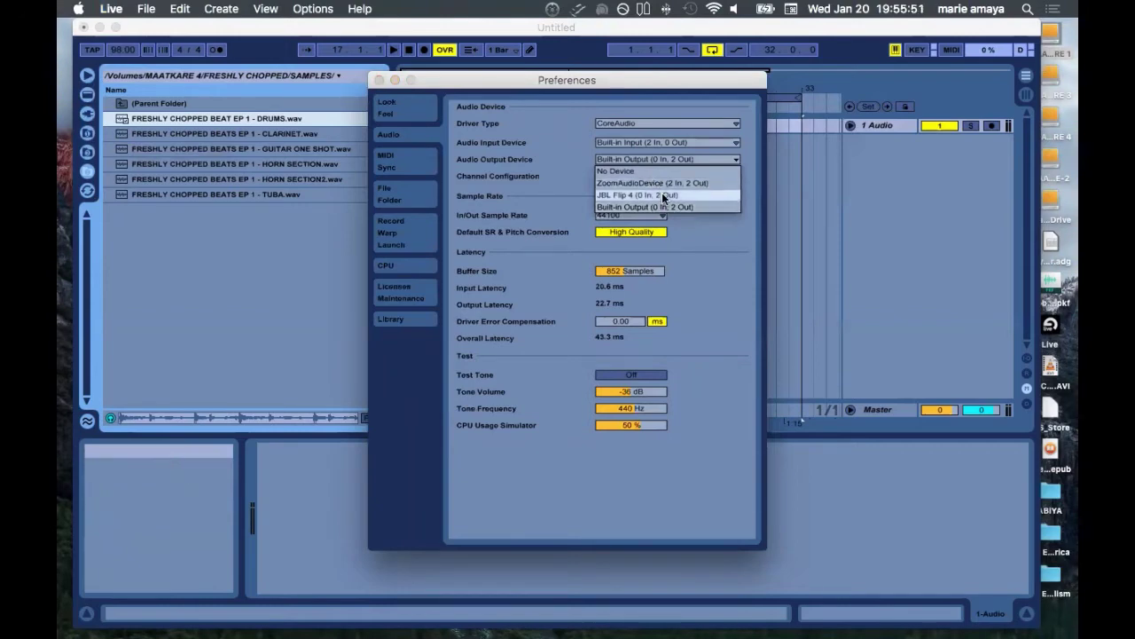
click(664, 196)
click(379, 82)
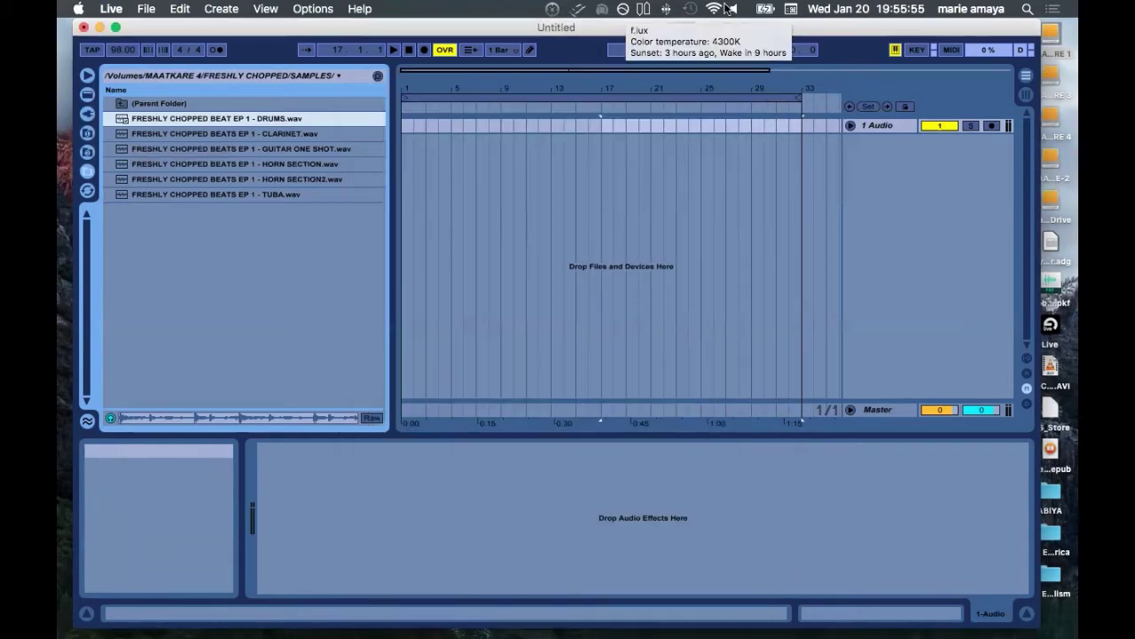
click(735, 9)
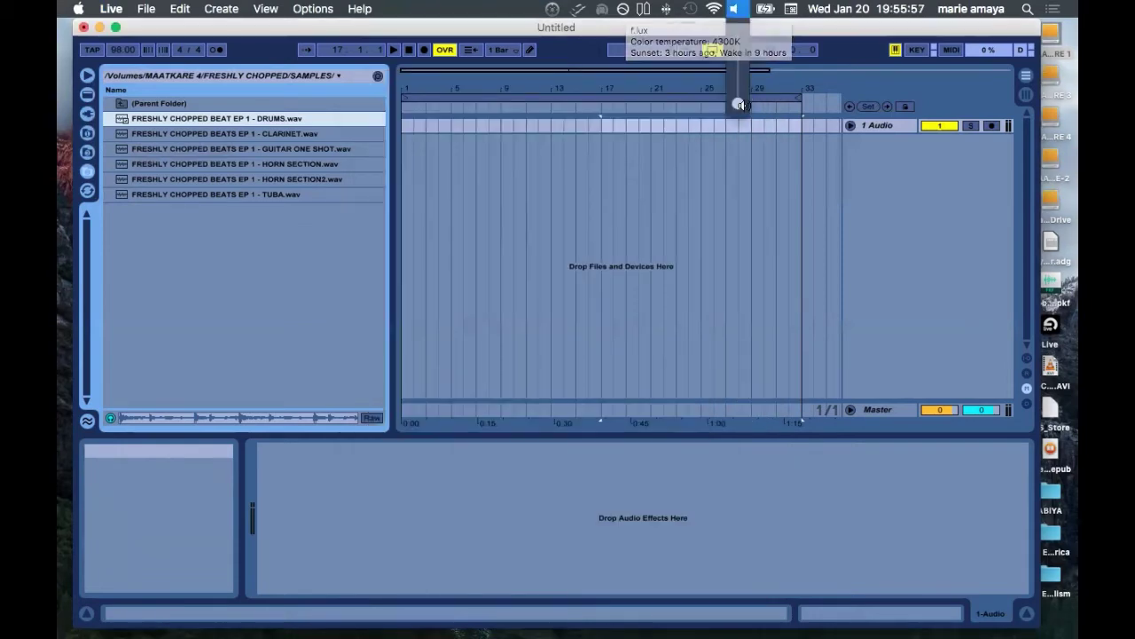
drag(742, 105, 738, 74)
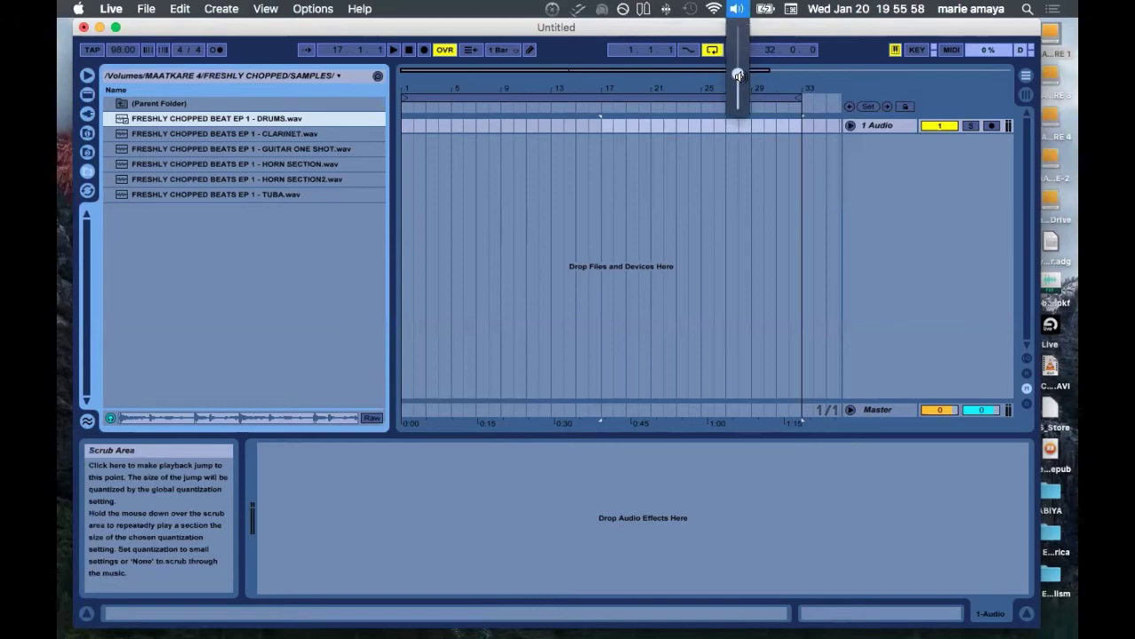
click(622, 23)
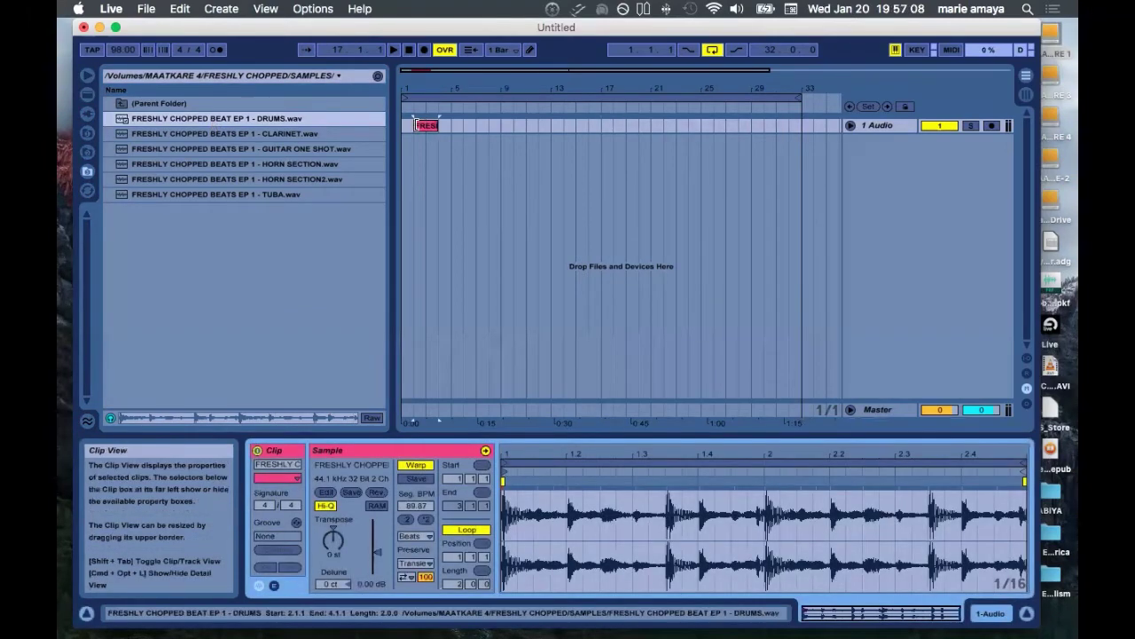
Set the tempo to 89 BPM and move the DRUMS clip to the start of the first audio track.
click(126, 50)
drag(125, 50, 125, 46)
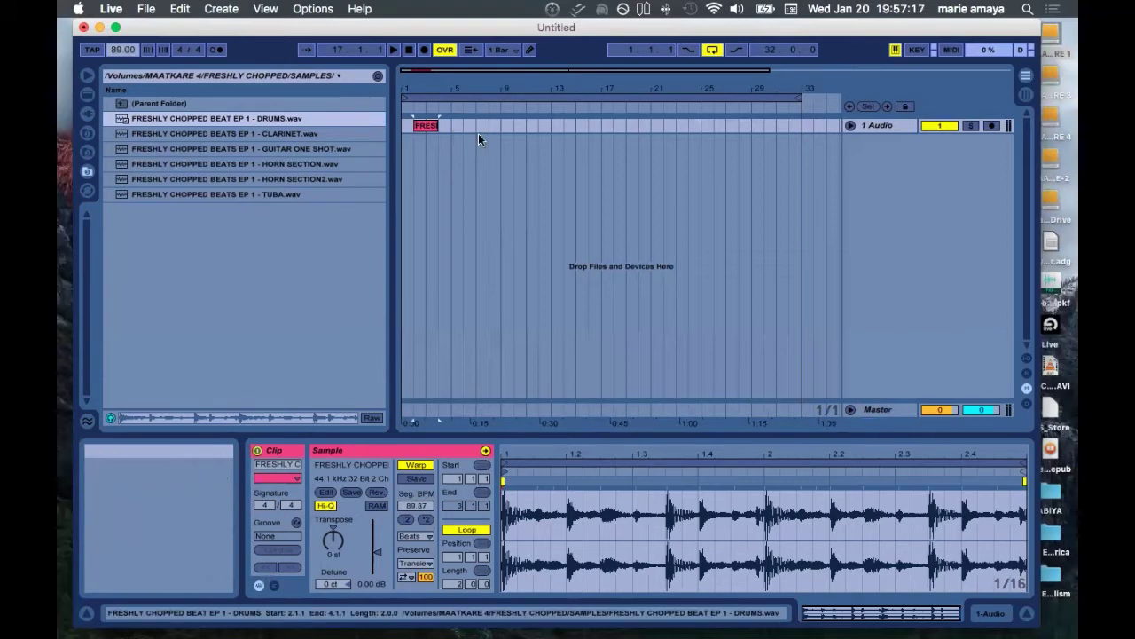
click(426, 126)
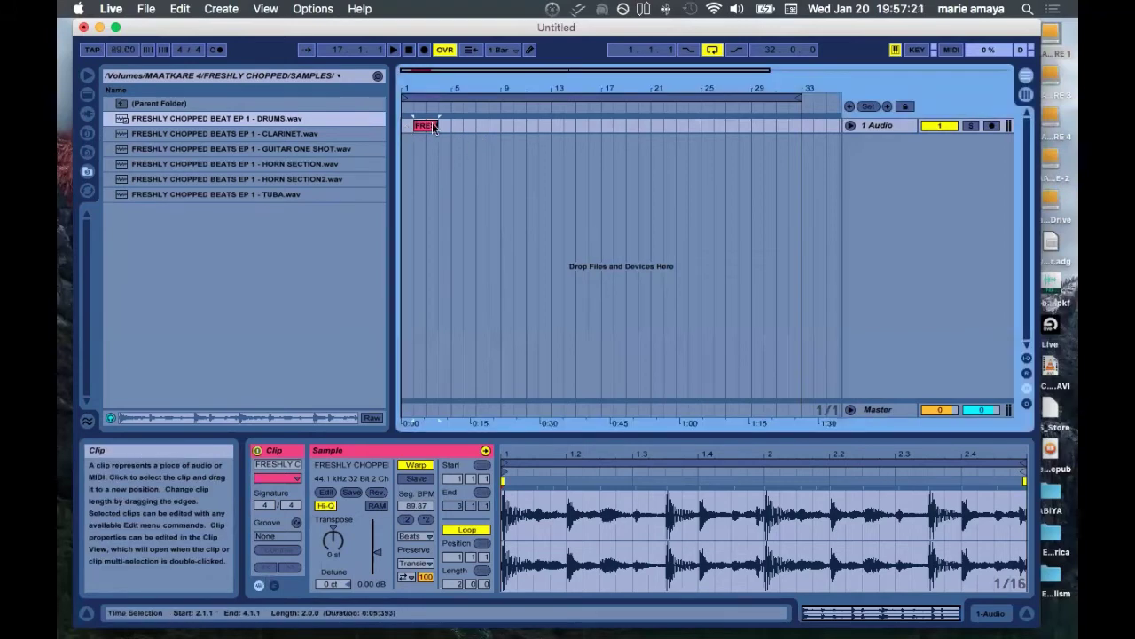
drag(447, 129, 457, 128)
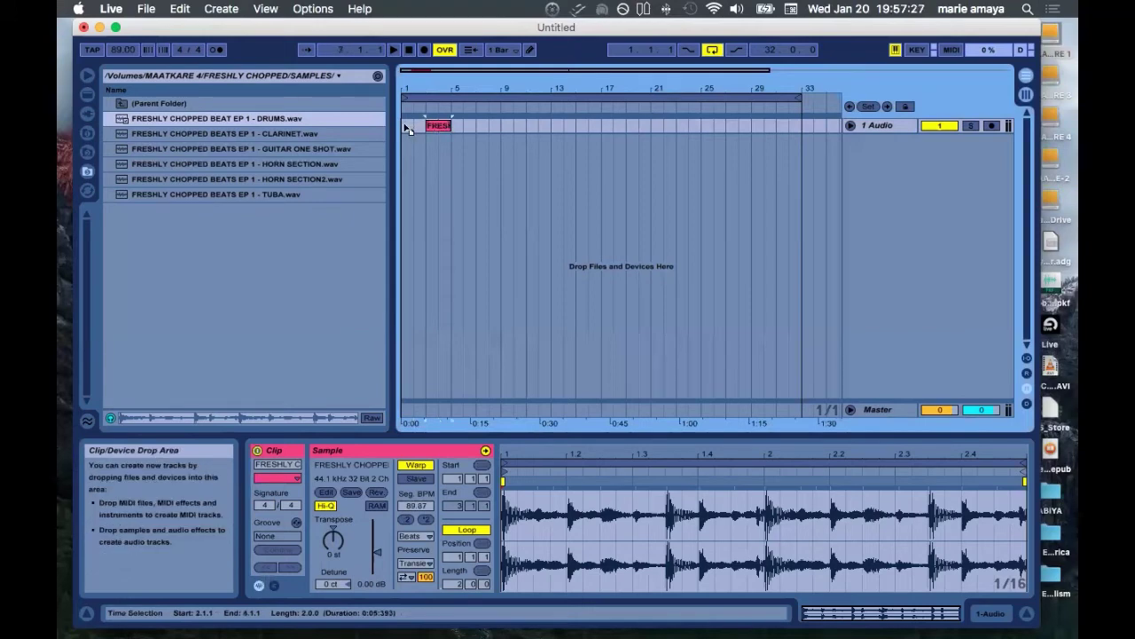
click(405, 128)
drag(439, 125, 414, 125)
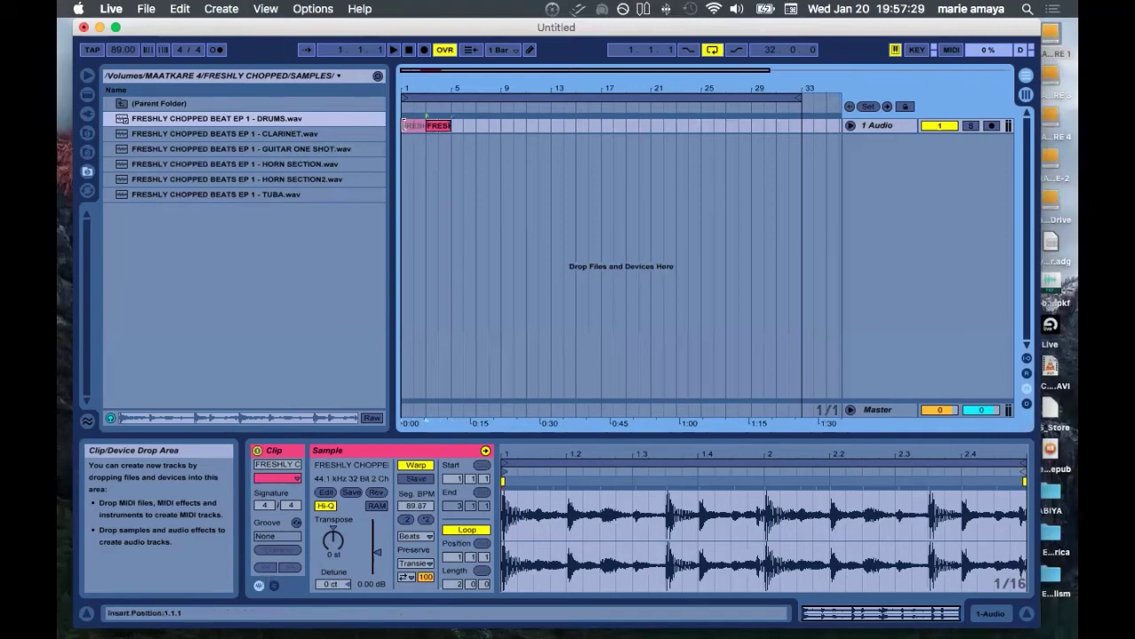
click(437, 158)
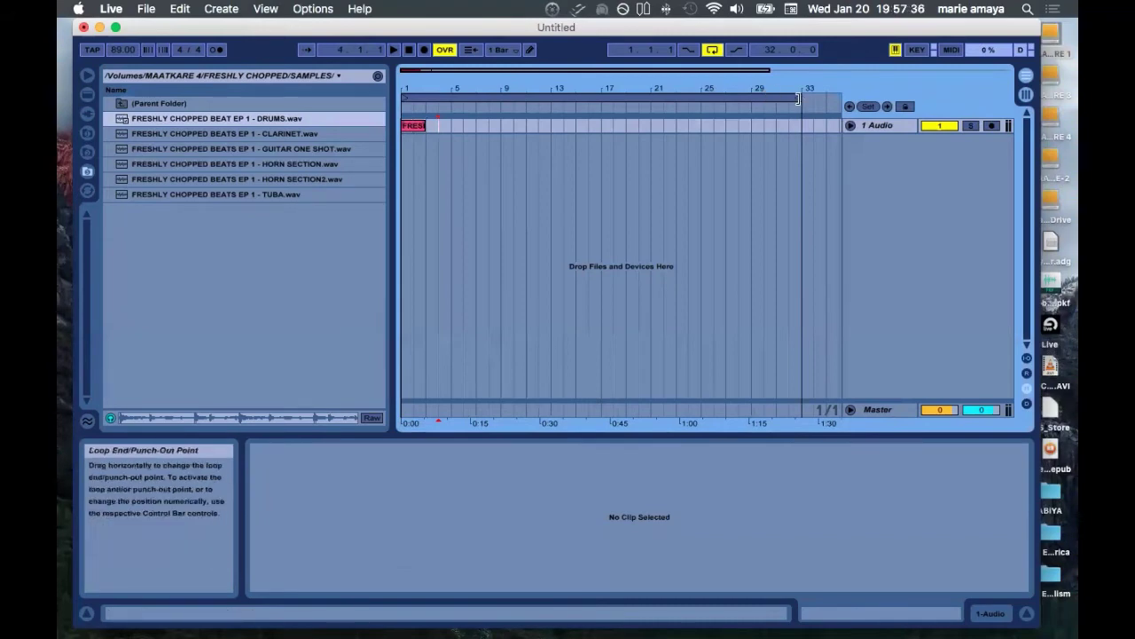
Shorten the arrangement loop to four bars from bar 1 and extend the DRUMS clip to fill it.
drag(797, 100, 467, 115)
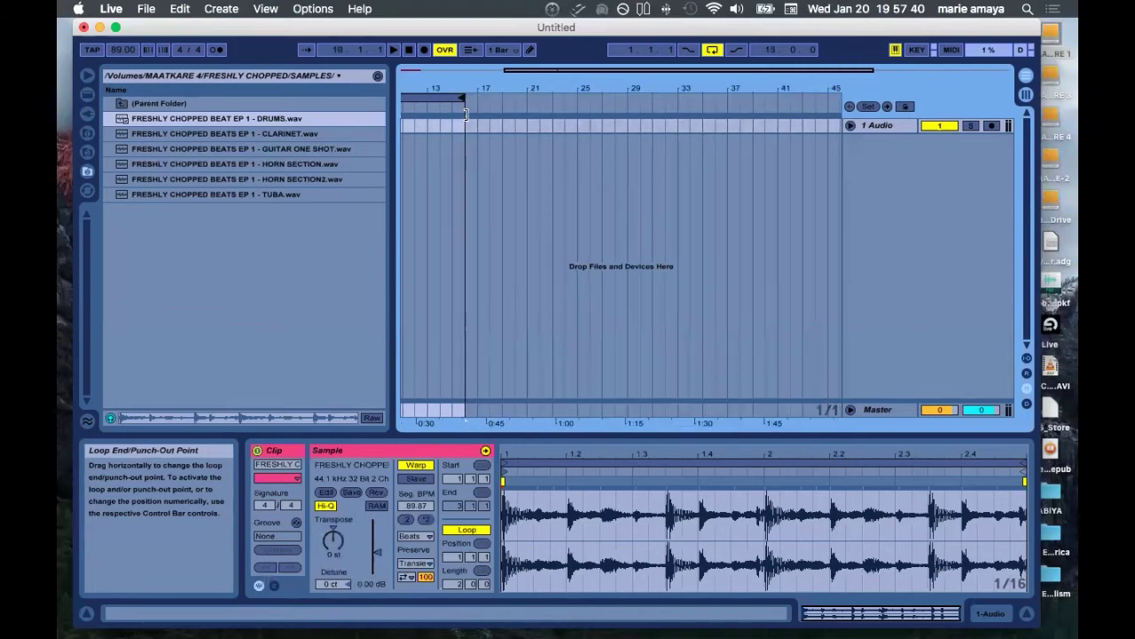
scroll(588, 78, left, 5)
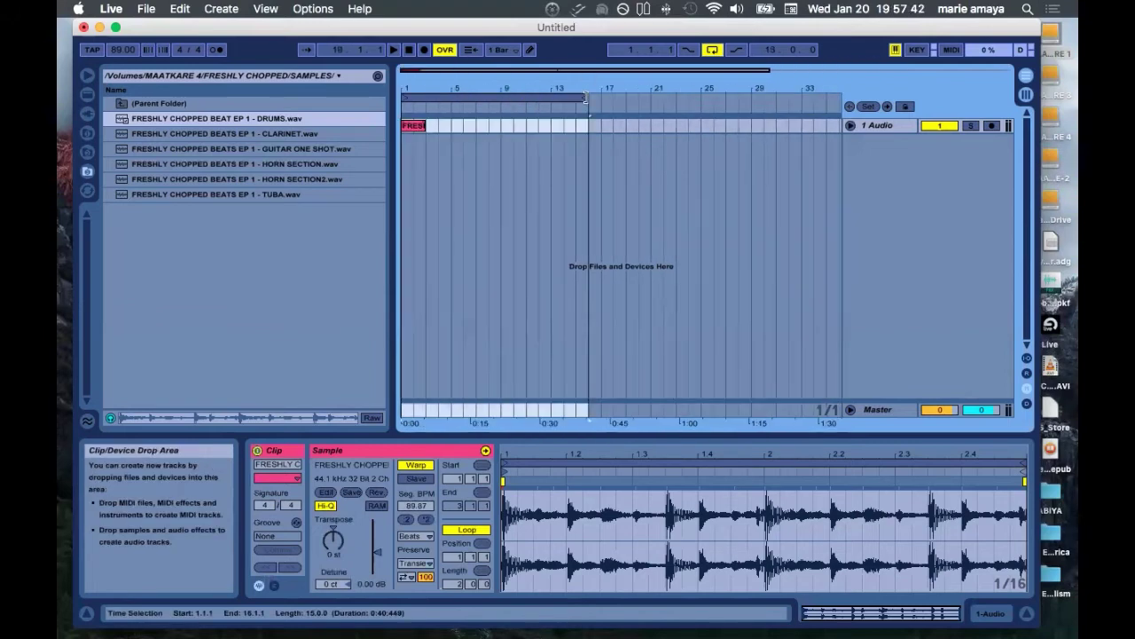
drag(549, 99, 550, 98)
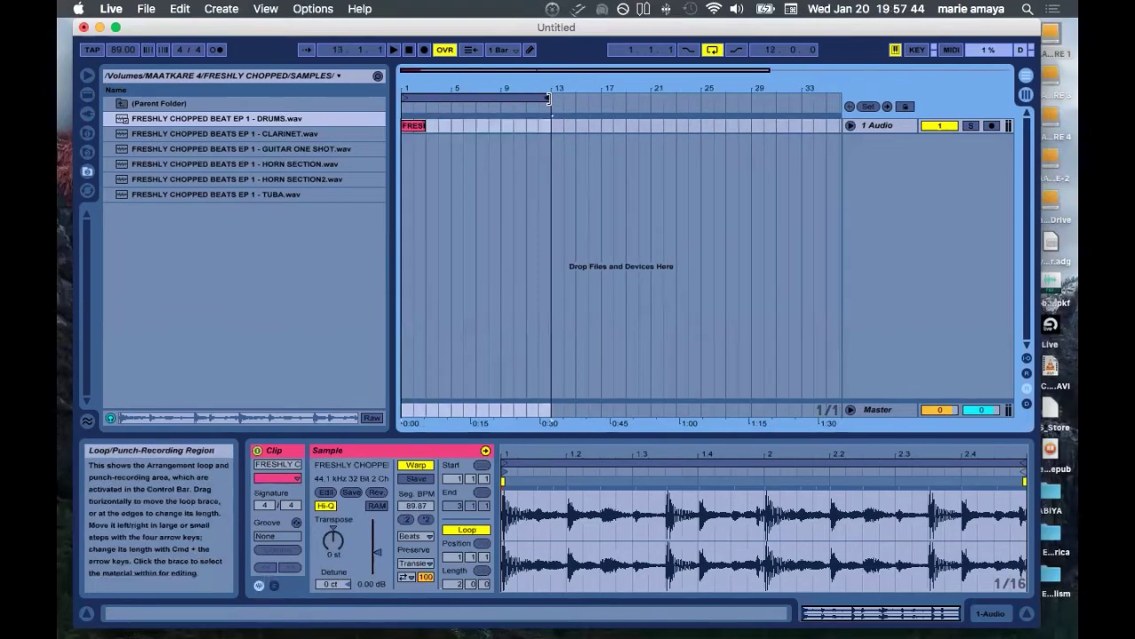
drag(423, 125, 562, 125)
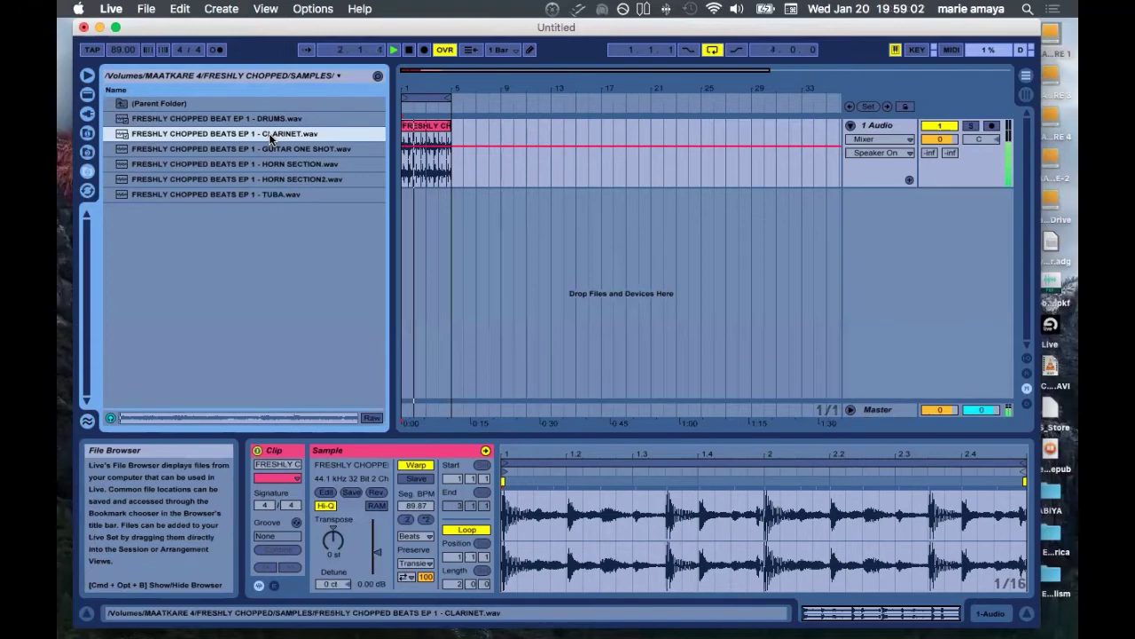
Place the CLARINET sample on a new audio track at bar 1 and extend it to four bars.
drag(271, 139, 405, 200)
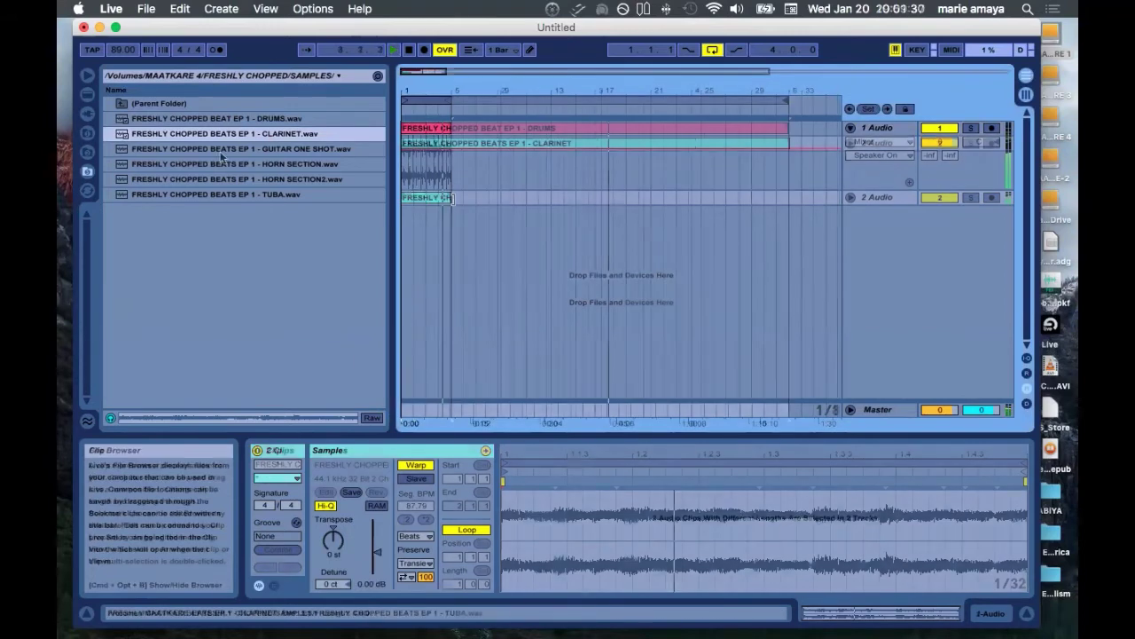
Mute the clarinet track and audition the GUITAR ONE SHOT, HORN SECTION and HORN SECTION2 samples for a match with the drums.
click(219, 151)
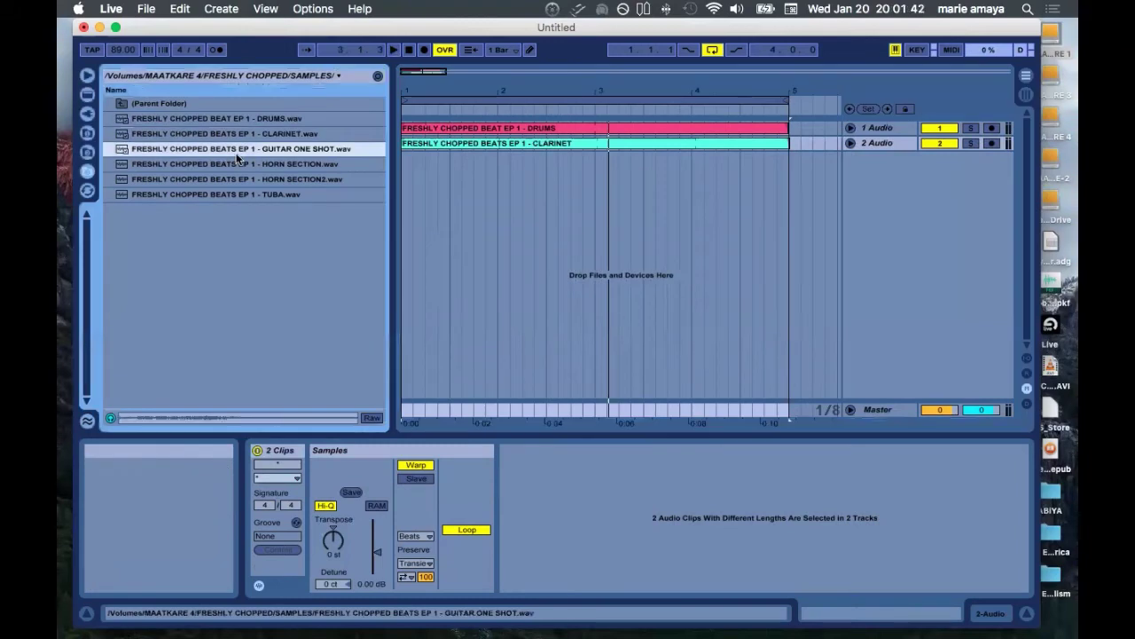
click(236, 165)
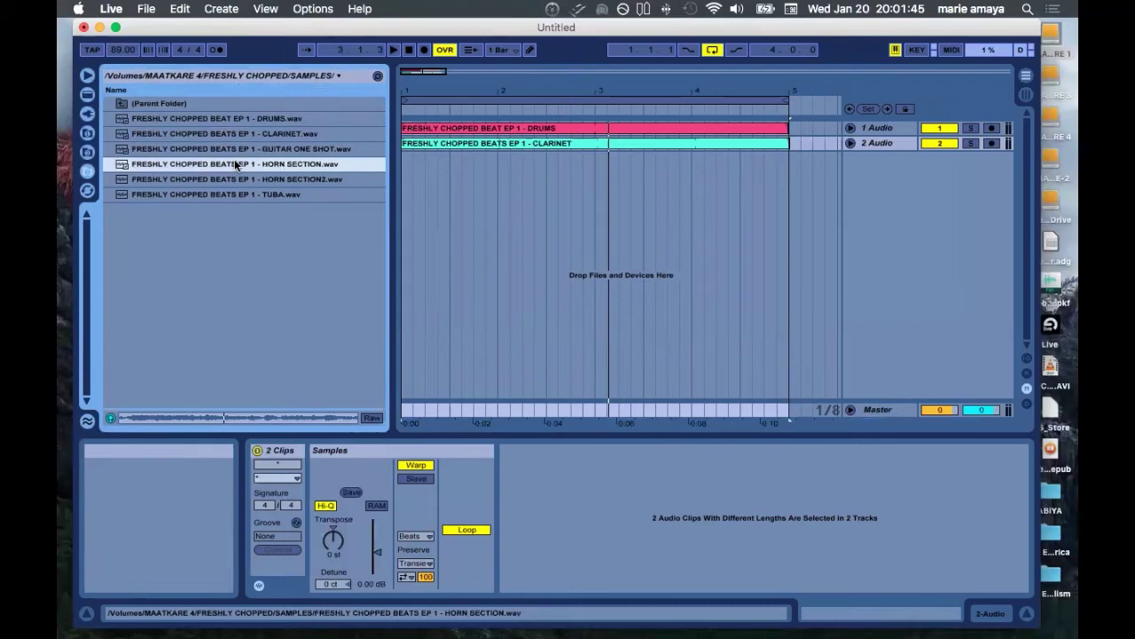
click(925, 141)
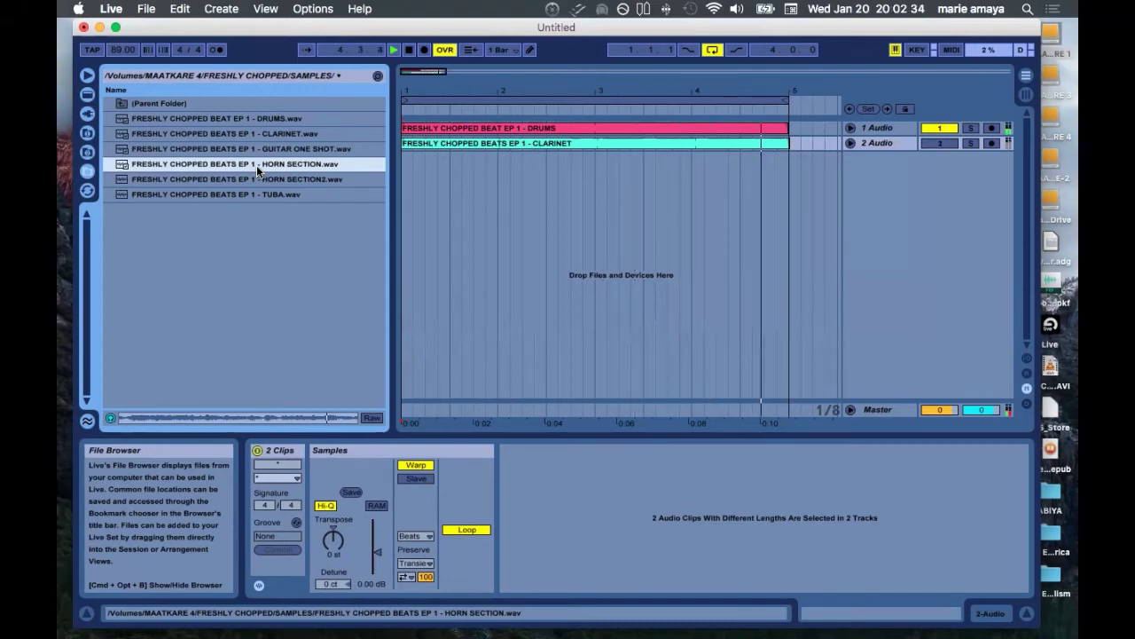
click(267, 180)
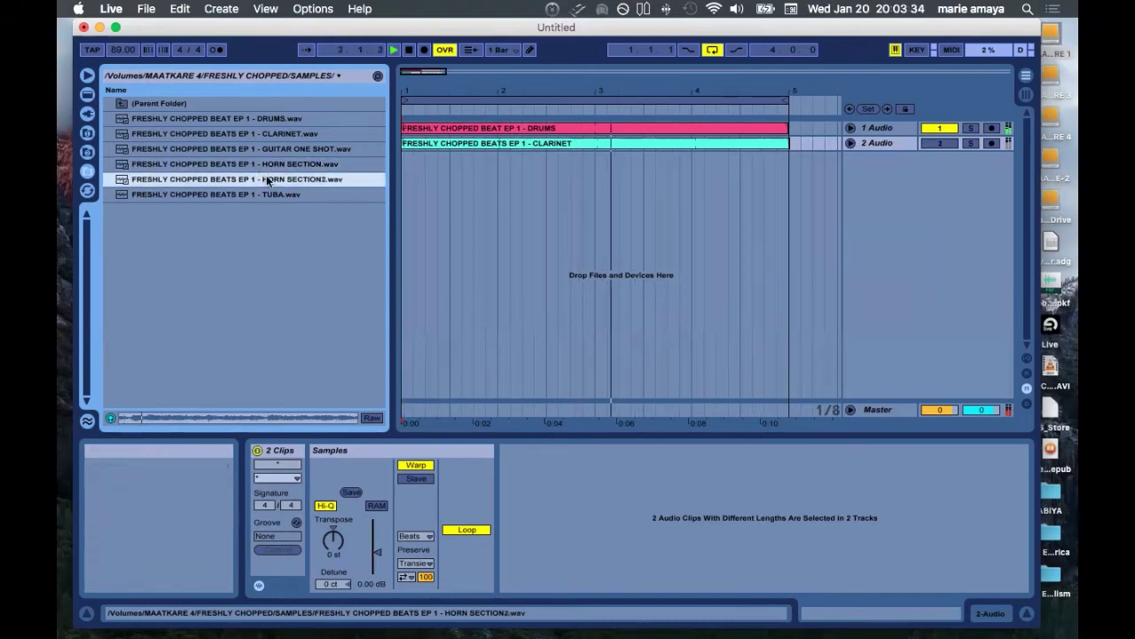
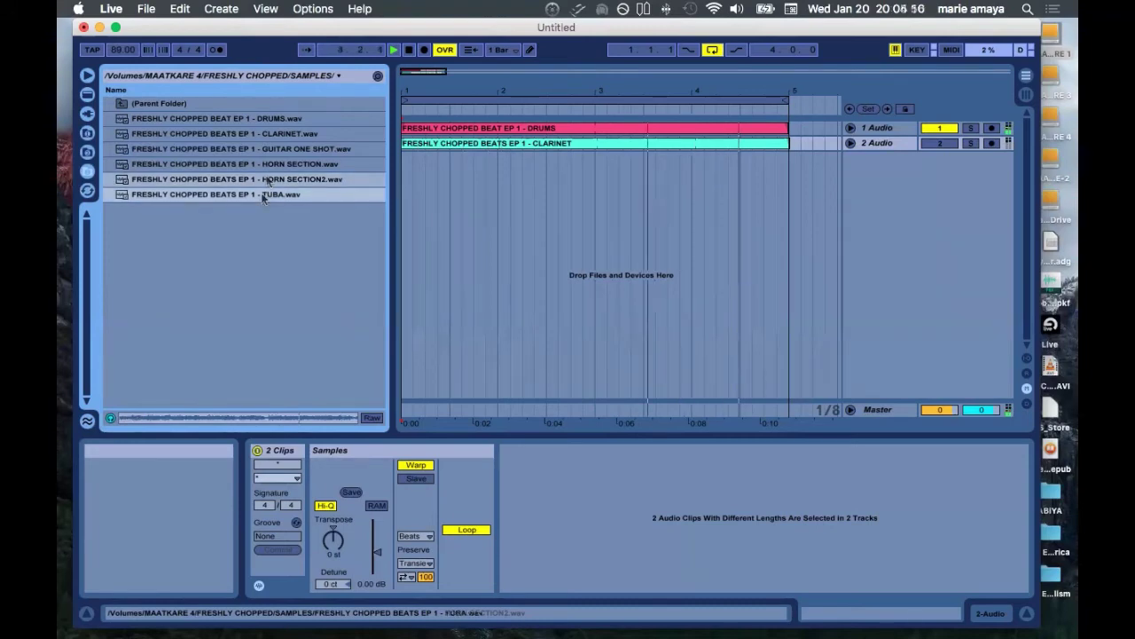
Place the TUBA sample on a third audio track, align it to bar 1 and extend it to four bars.
click(262, 196)
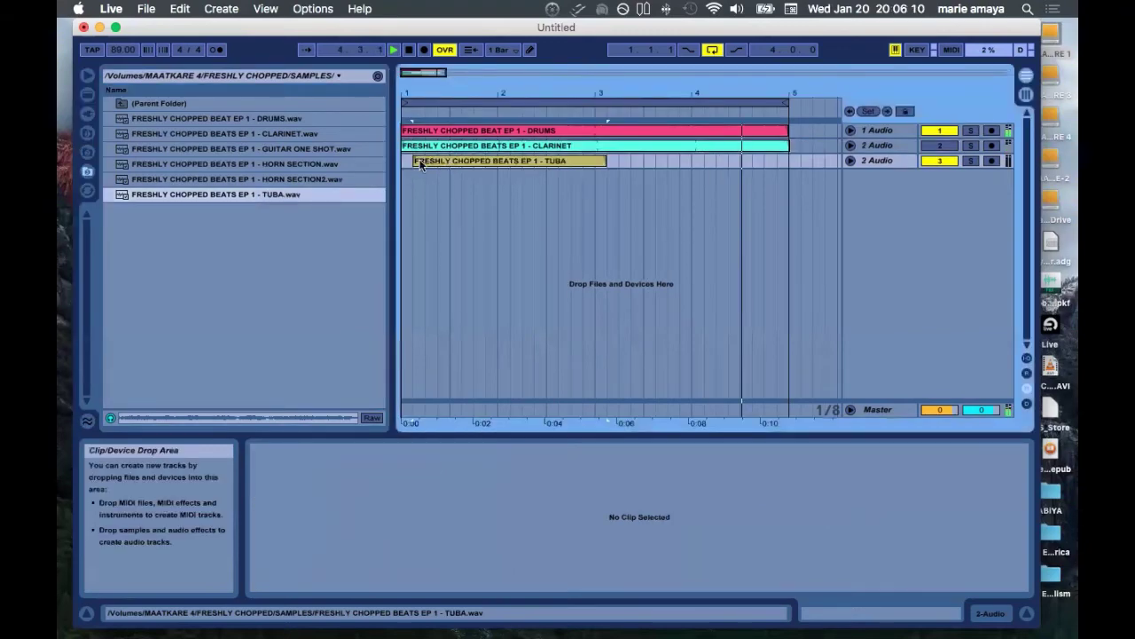
click(412, 163)
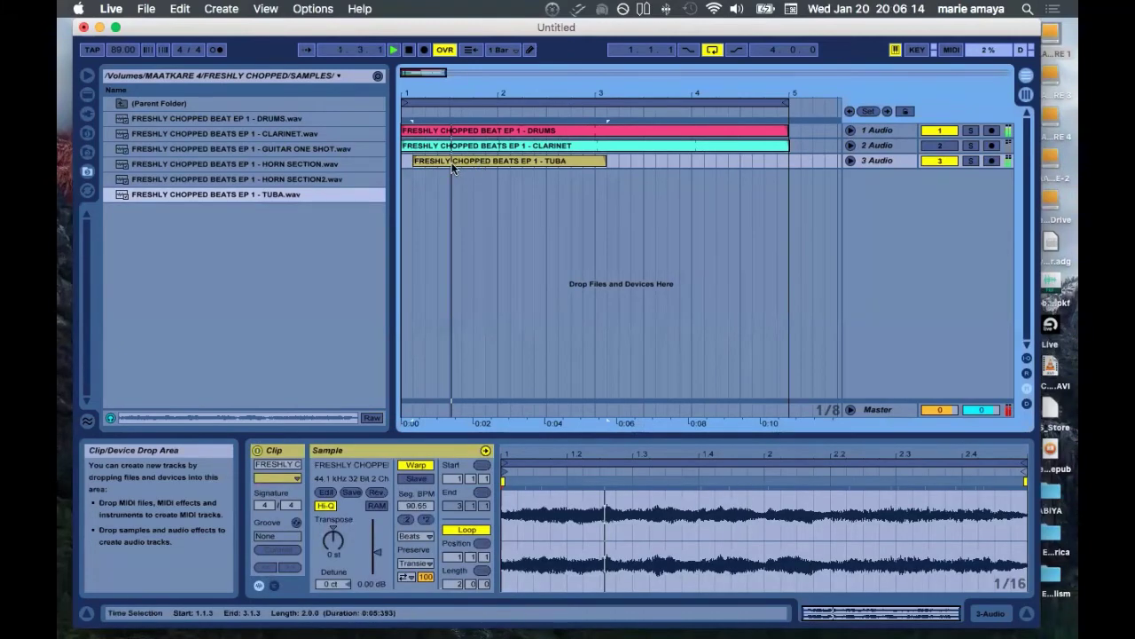
click(455, 168)
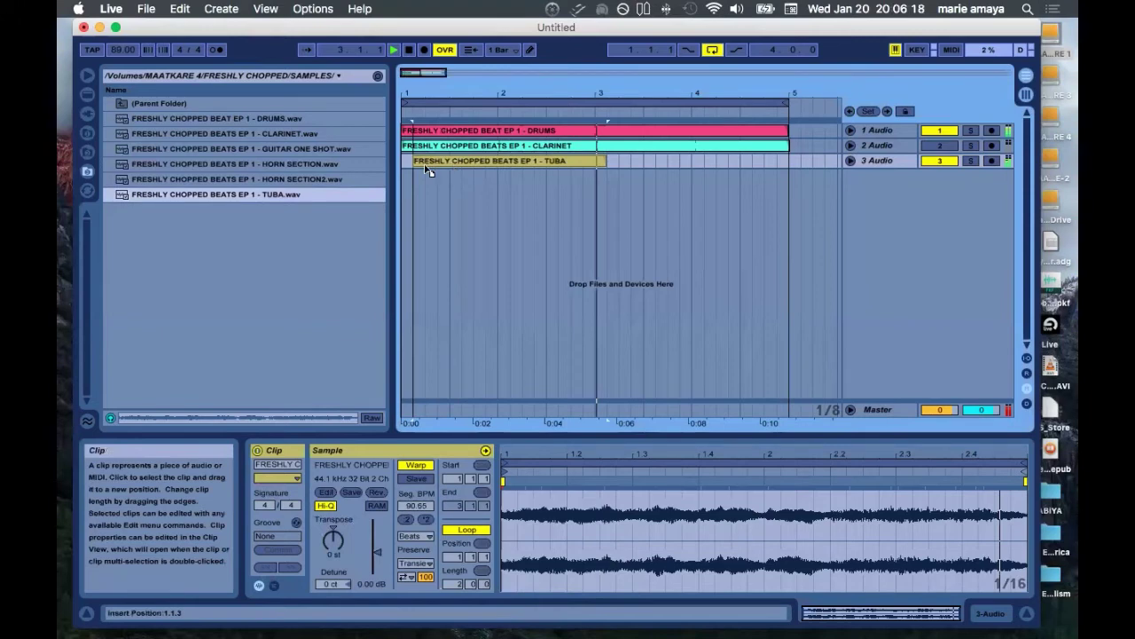
drag(425, 163, 414, 163)
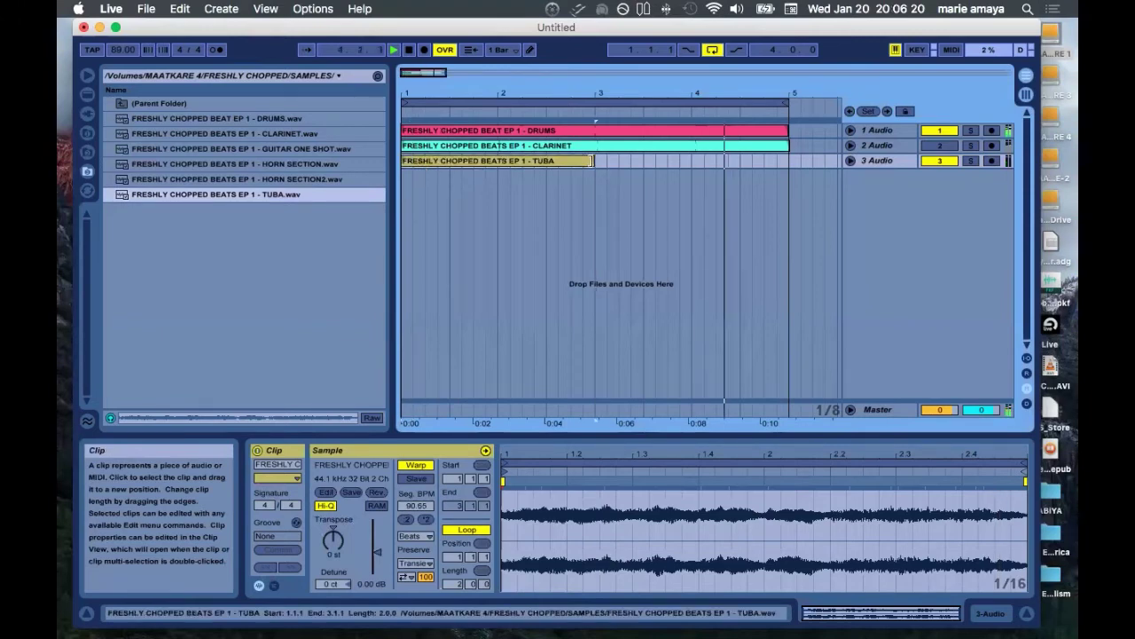
drag(592, 161, 790, 162)
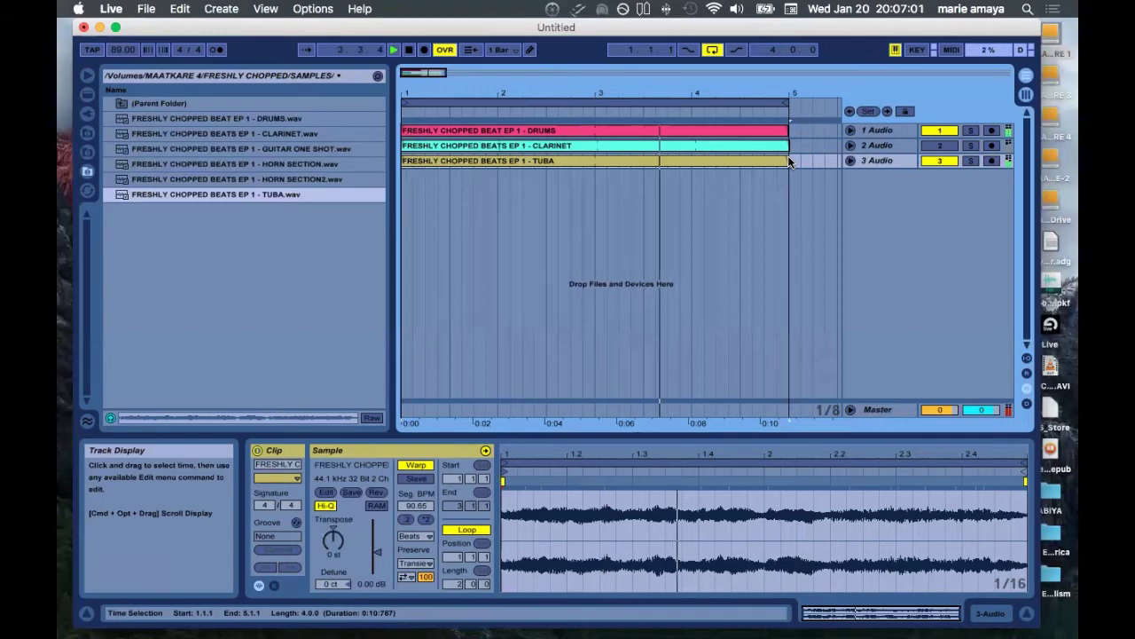
Mute the tuba track, unmute the clarinet track and play the loop from the start with the drums.
click(940, 160)
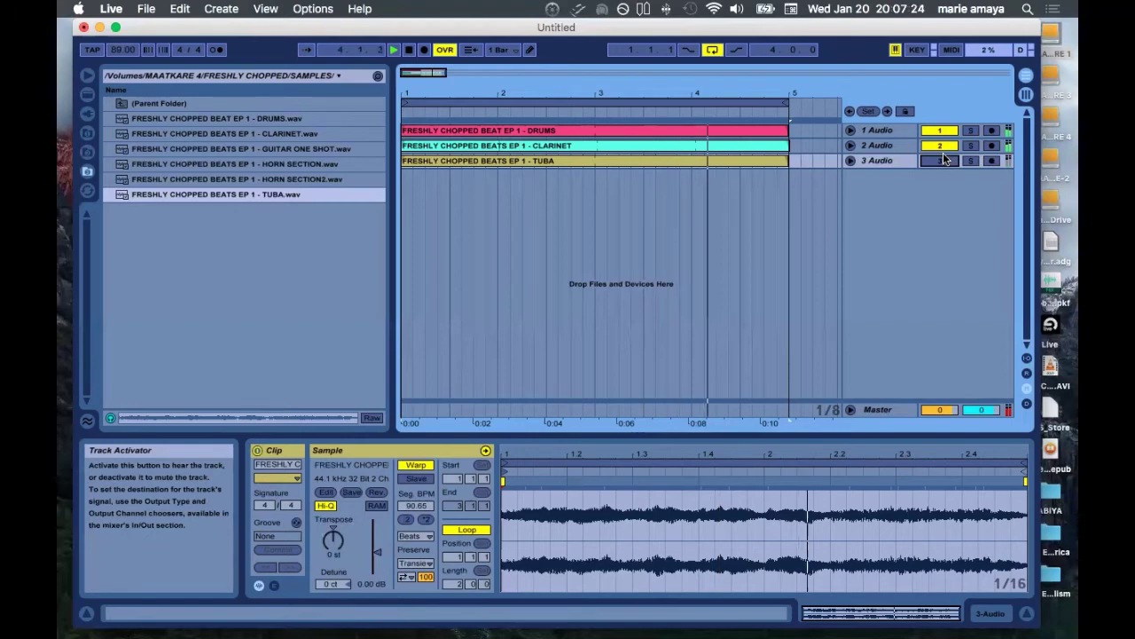
key(space)
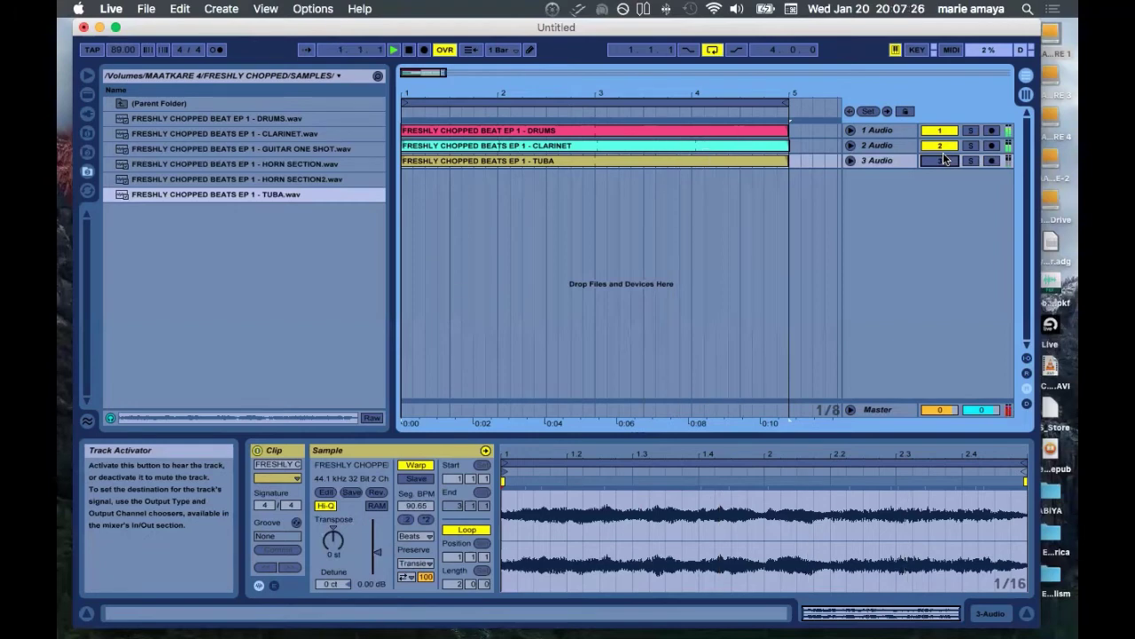
Stop playback and lengthen the arrangement loop from bar 1 to 44 bars.
key(space)
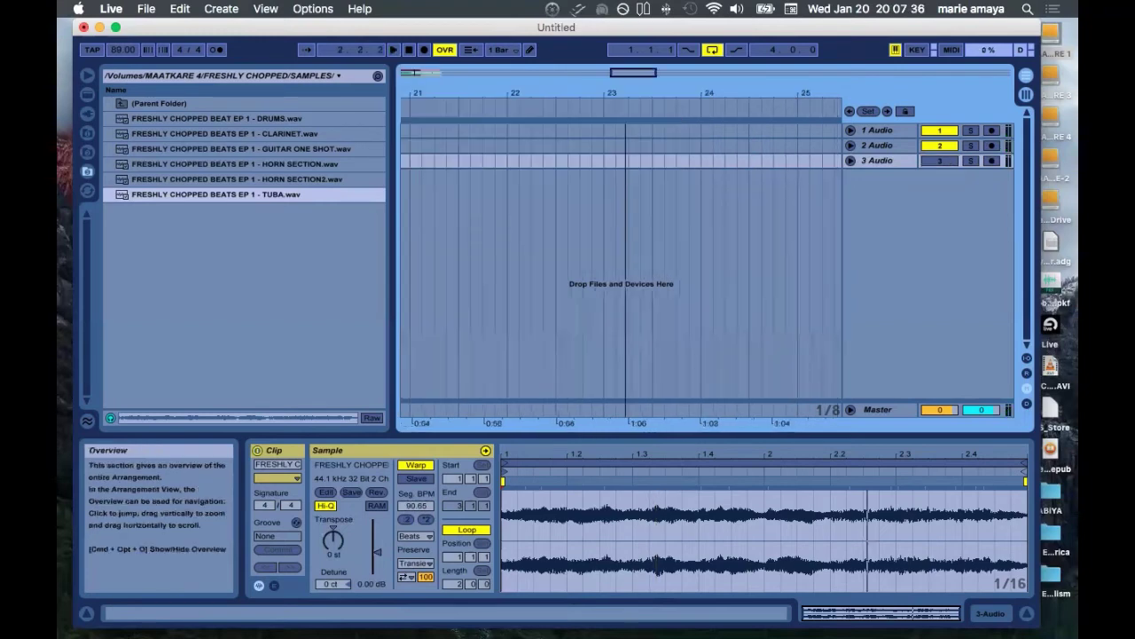
drag(633, 72, 597, 100)
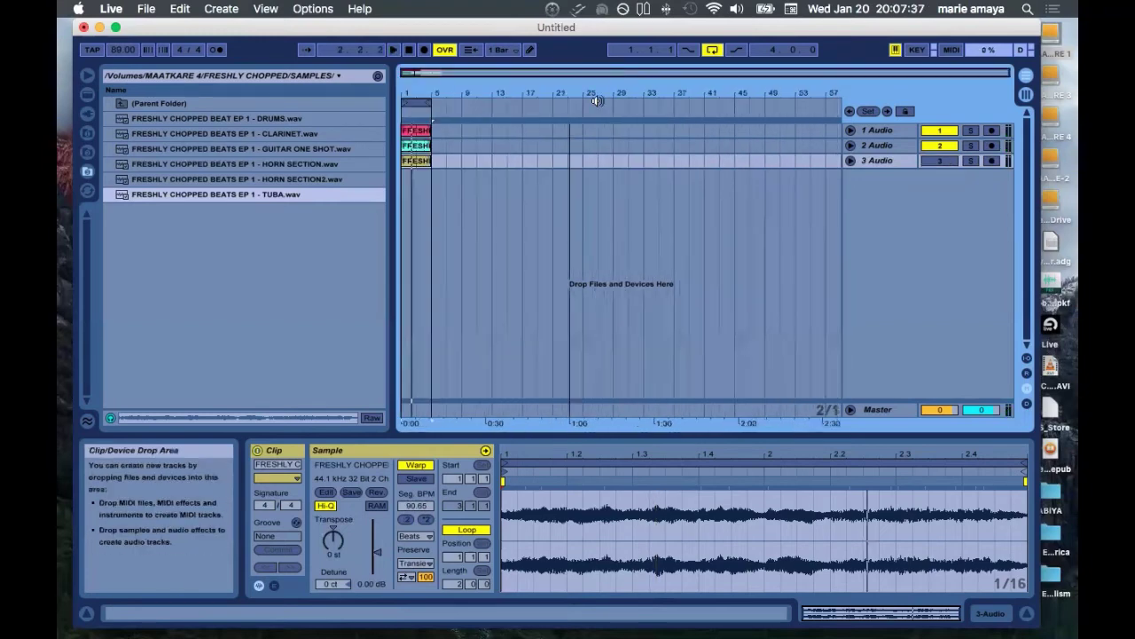
drag(427, 100, 639, 103)
drag(719, 130, 740, 131)
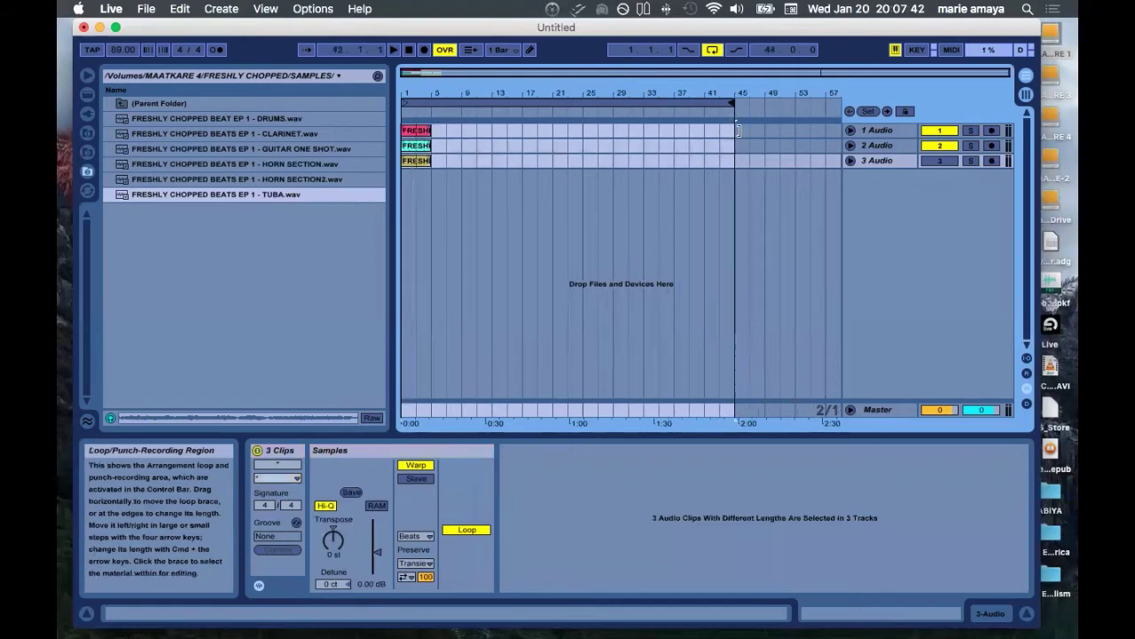
Set a fixed 1/16 grid and fine-tune the loop end for a loop length of 44.2.1.
right_click(700, 283)
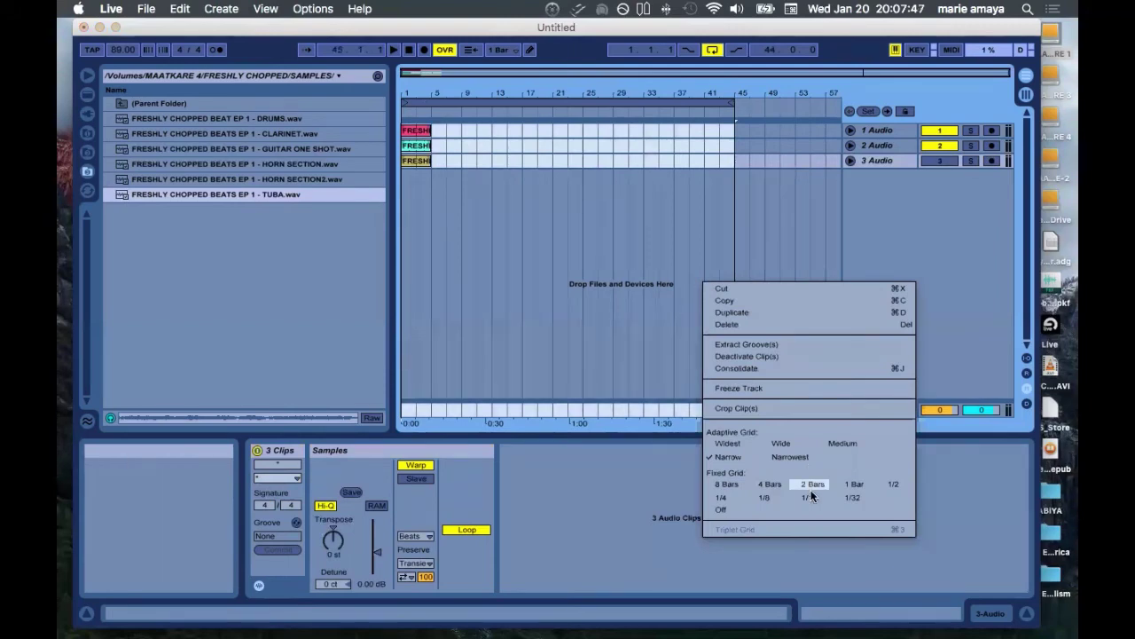
click(808, 497)
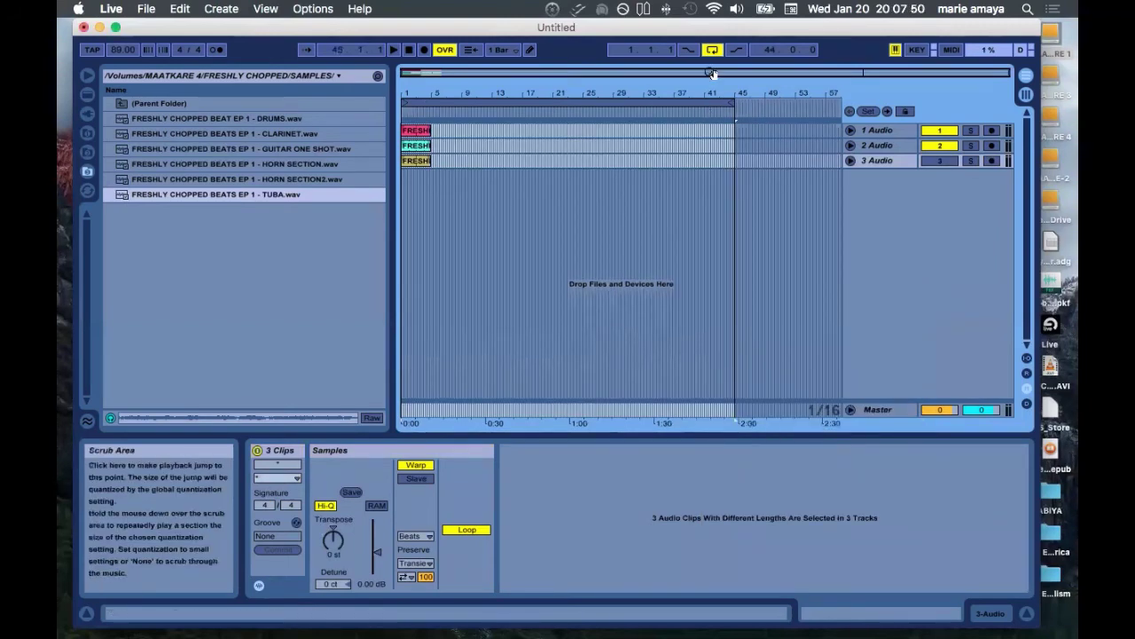
drag(711, 73, 711, 82)
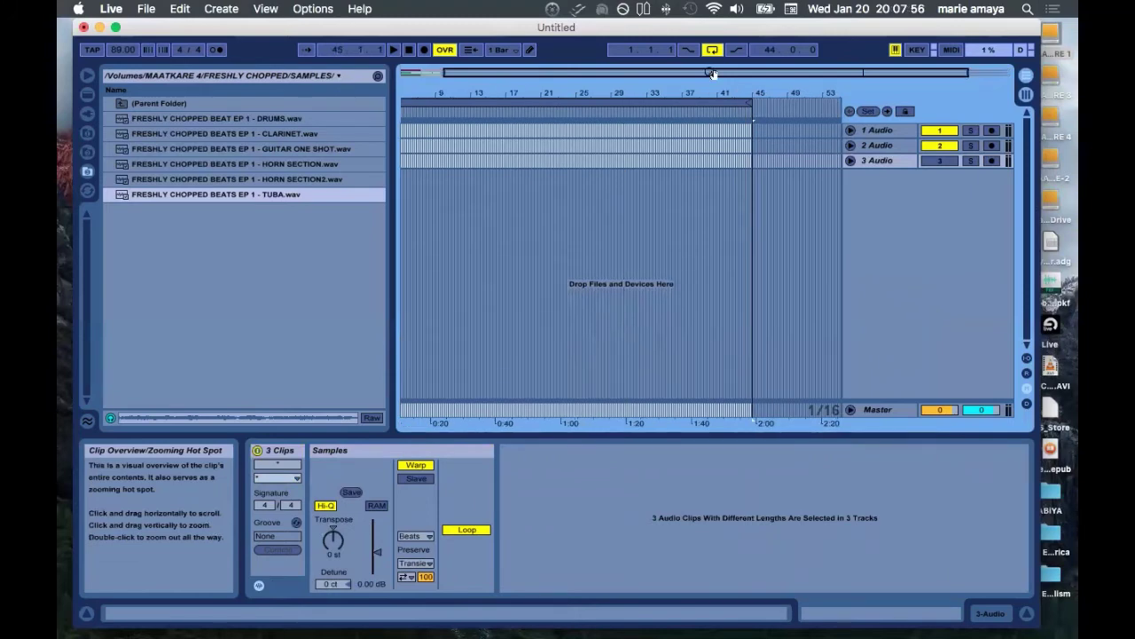
click(755, 206)
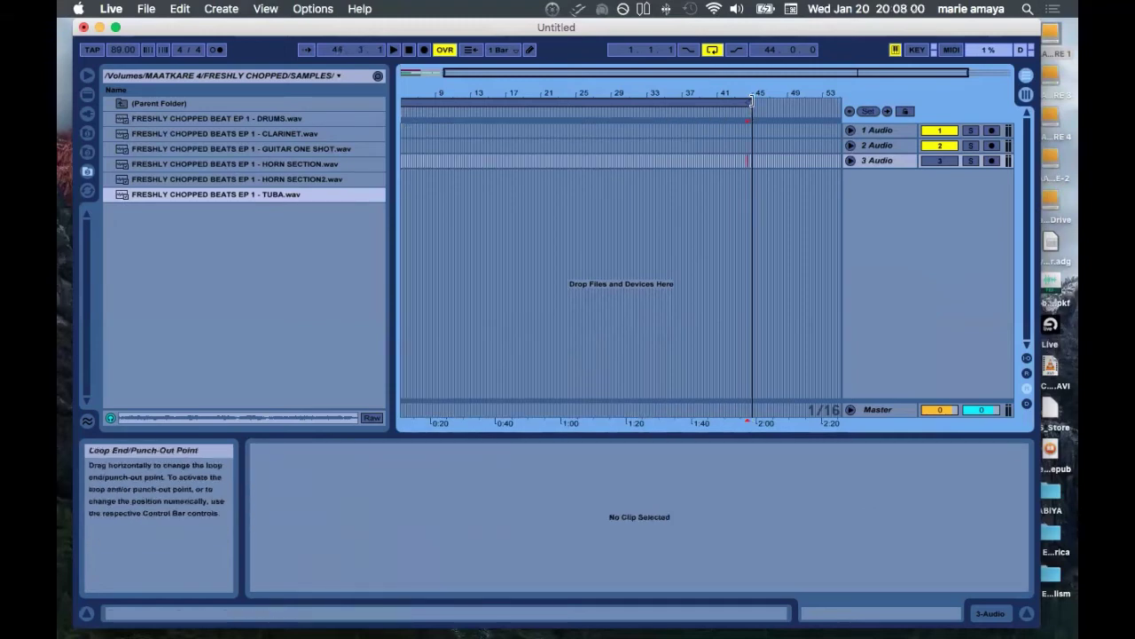
click(752, 100)
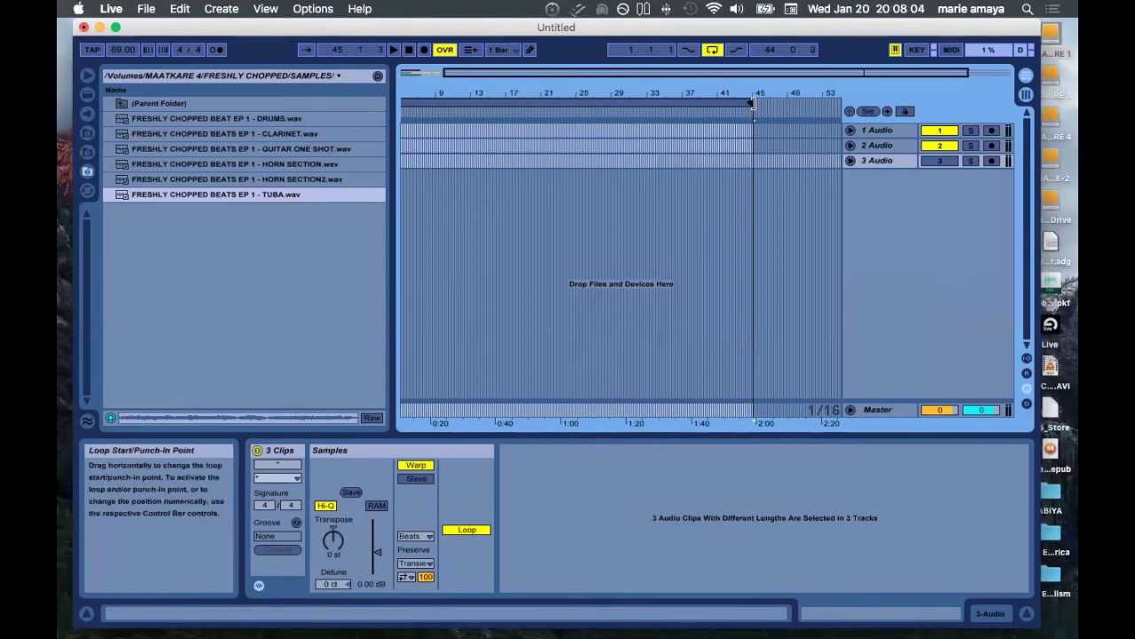
drag(751, 103, 755, 103)
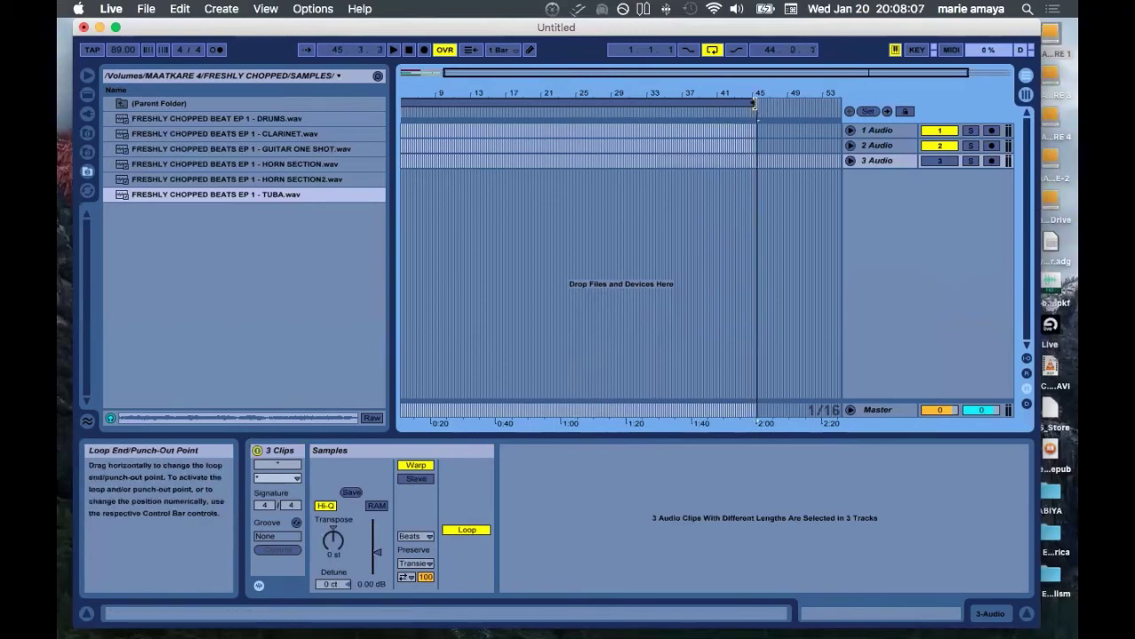
click(457, 83)
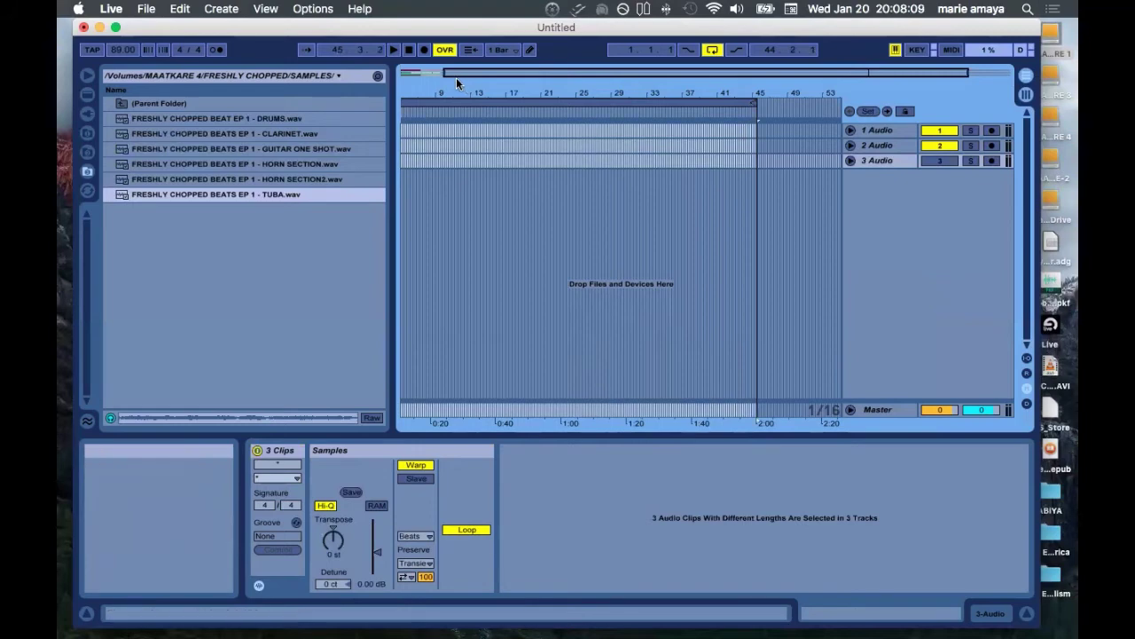
double_click(460, 76)
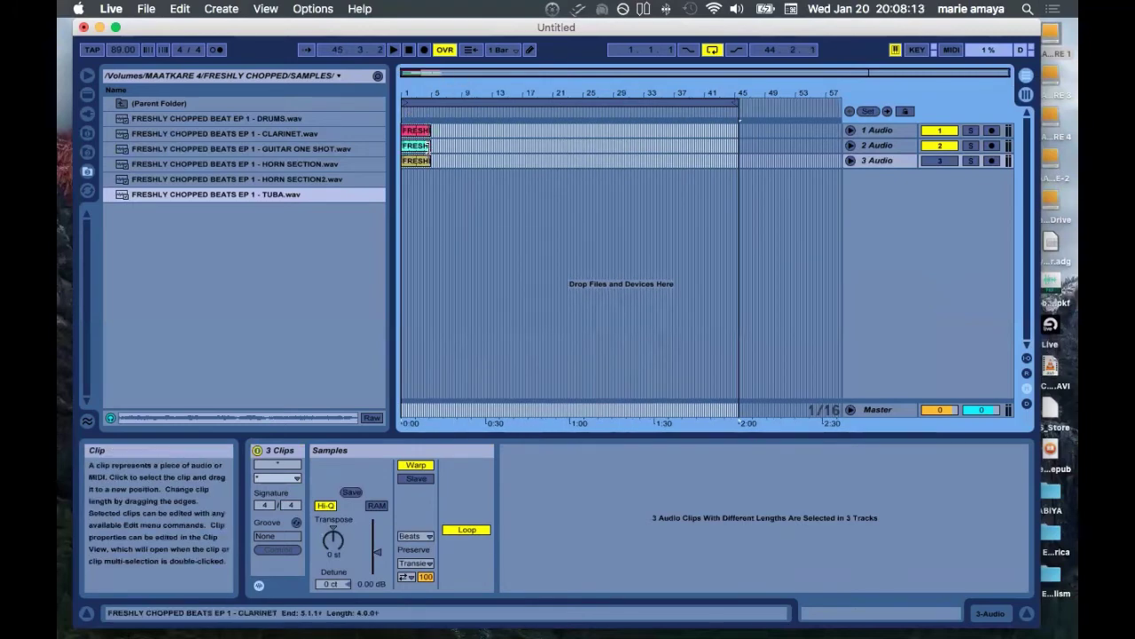
Extend the drums, clarinet and tuba clips together to about bar 46.
drag(430, 145, 746, 163)
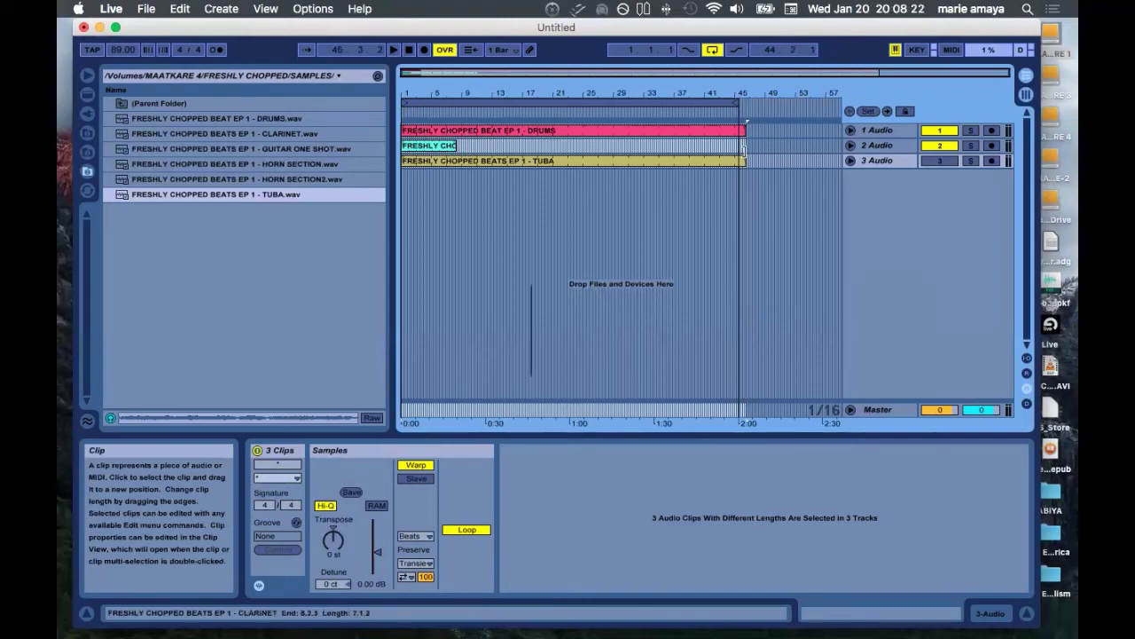
drag(745, 152, 745, 152)
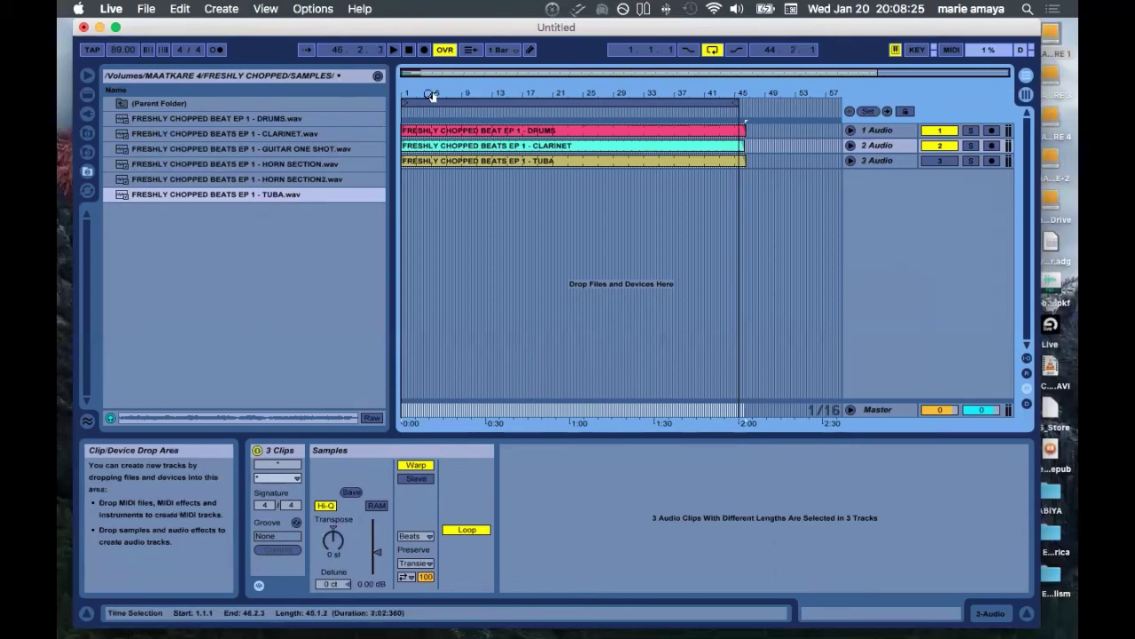
drag(431, 95, 426, 74)
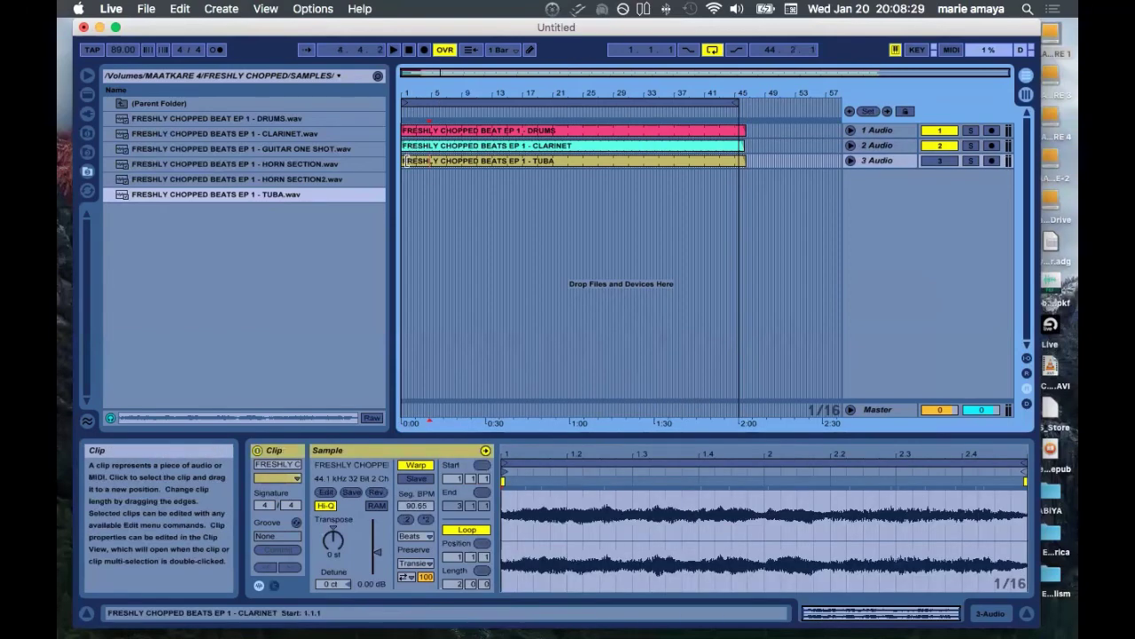
Trim the tuba clip's start to about bar 11 and the drums clip's start to just before bar 4.
drag(405, 161, 486, 160)
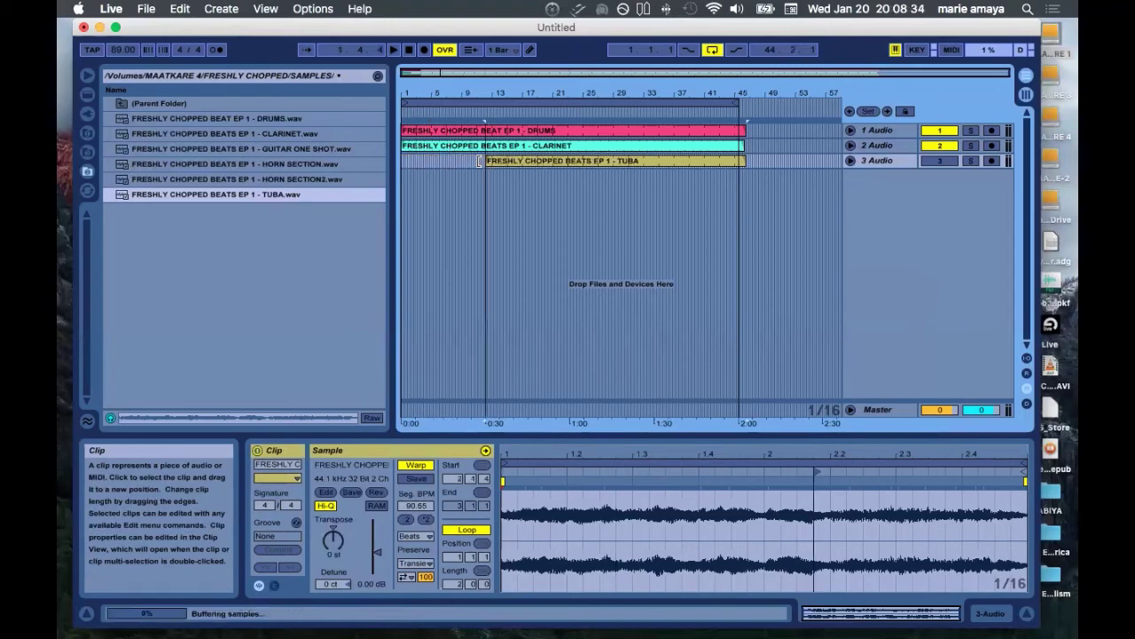
mouse_move(745, 160)
mouse_down()
mouse_move(559, 160)
mouse_move(746, 160)
mouse_up()
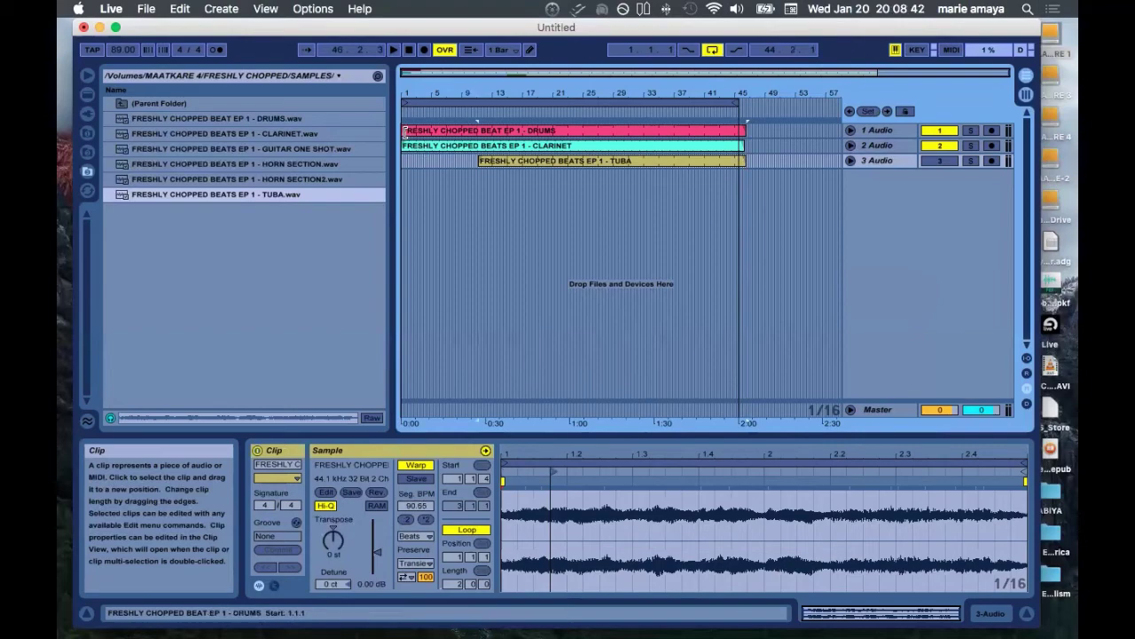
drag(404, 131, 469, 132)
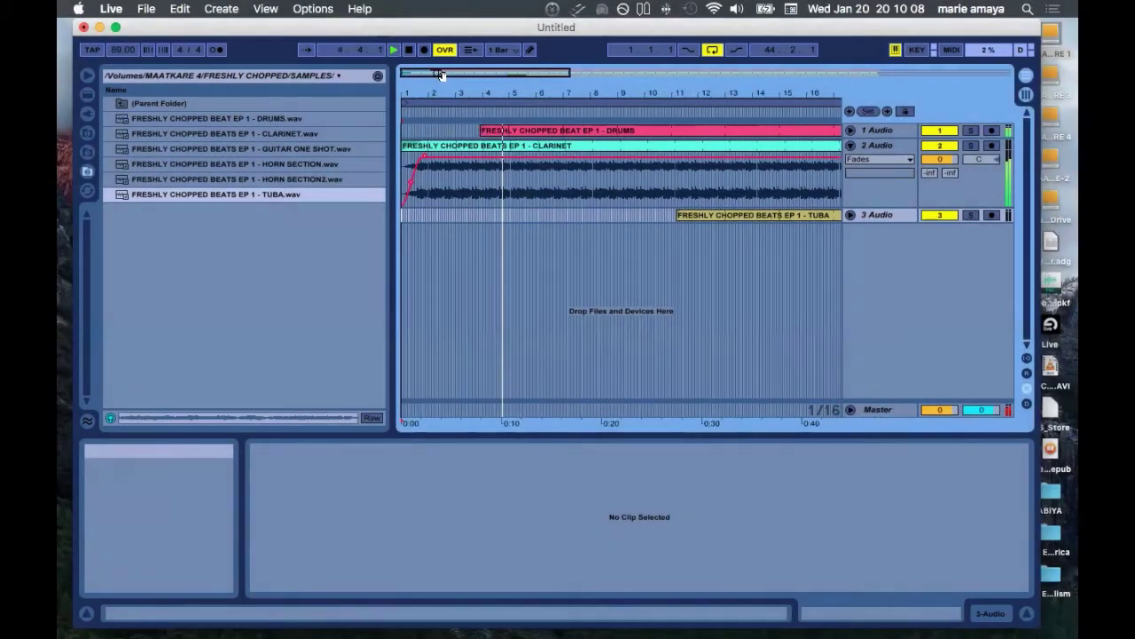
Trim the tuba clip to start at 13.1.2 and unfold the drums and tuba tracks to show their waveforms.
drag(441, 76, 529, 76)
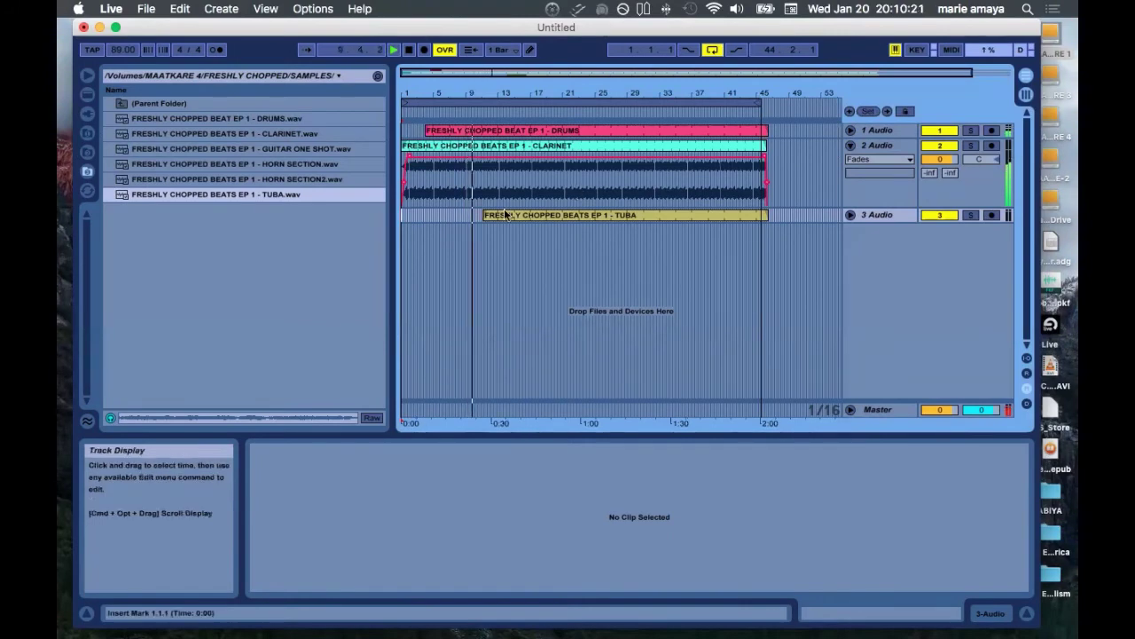
drag(490, 213, 508, 217)
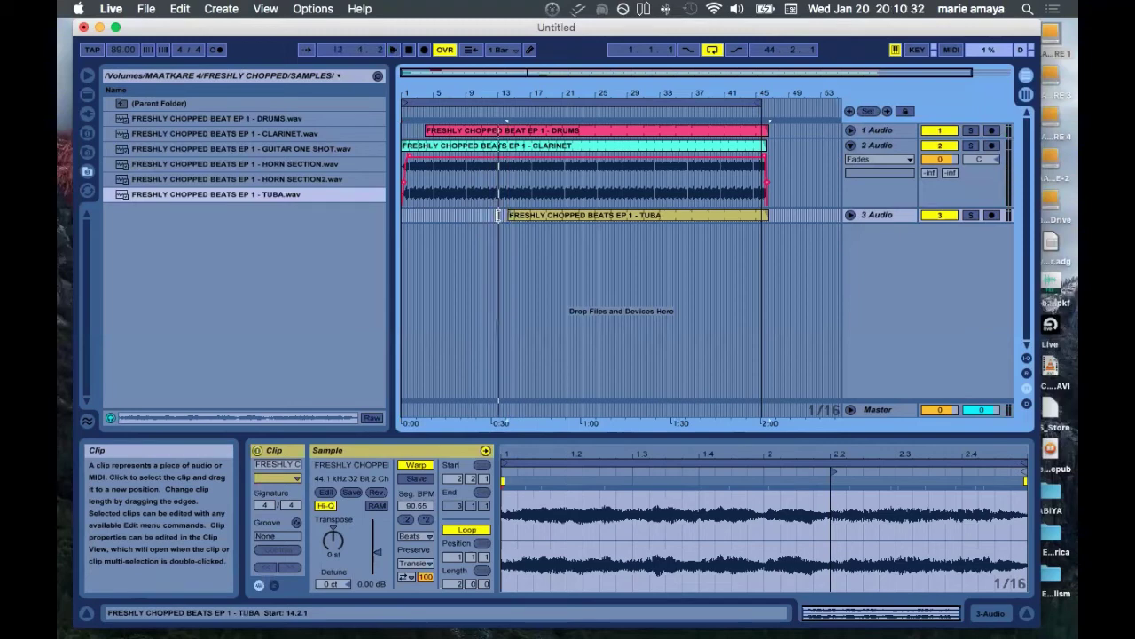
drag(499, 215, 497, 215)
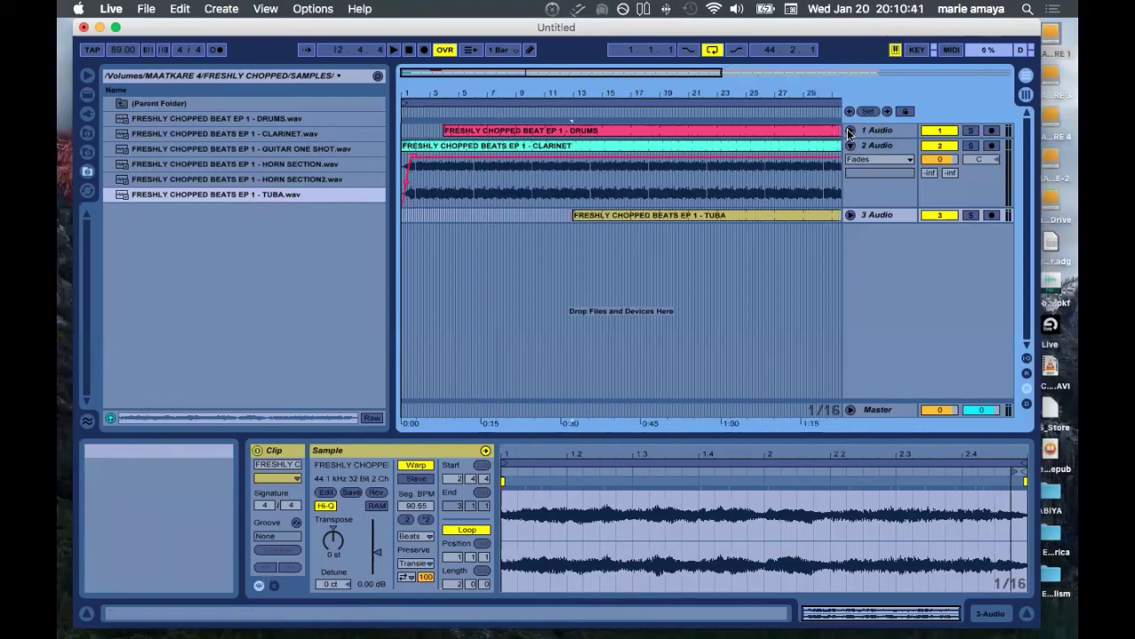
click(850, 131)
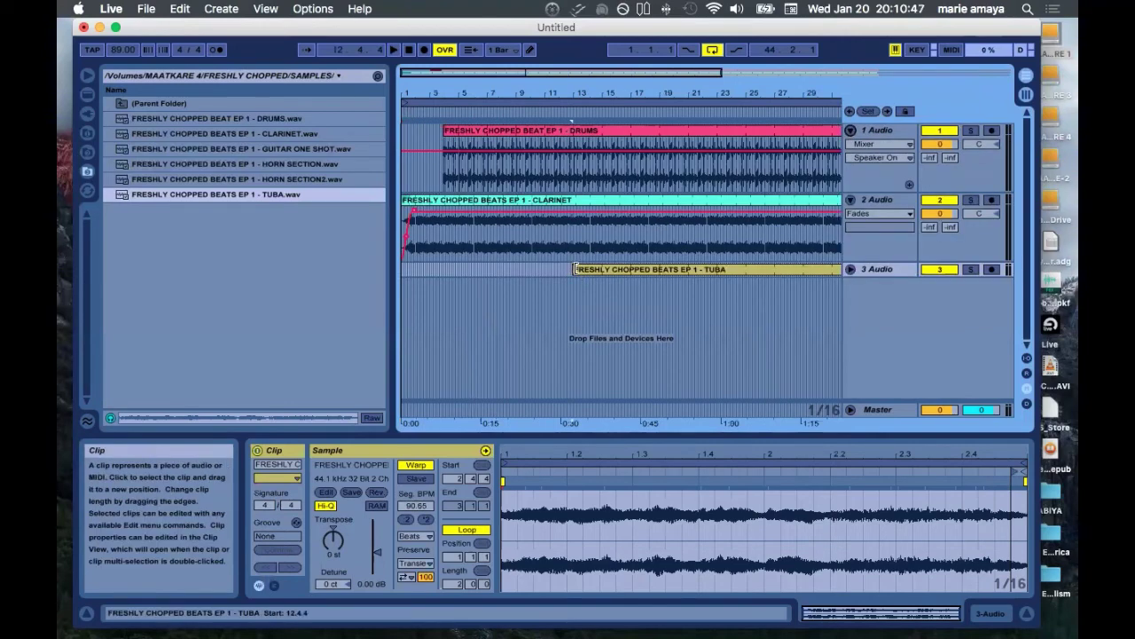
drag(575, 268, 577, 270)
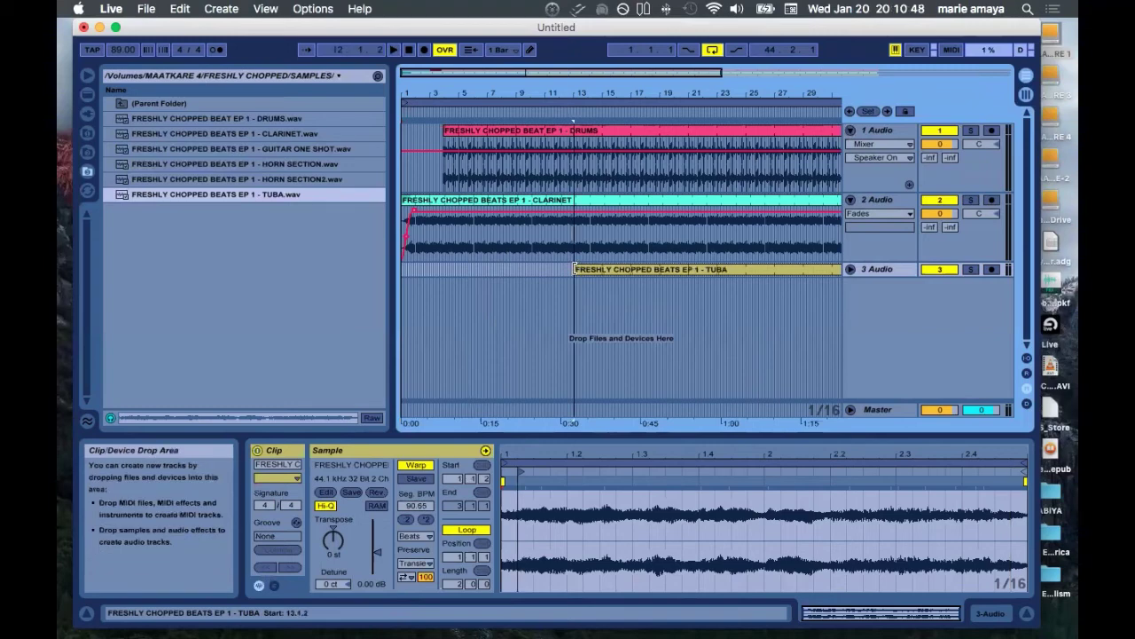
click(849, 269)
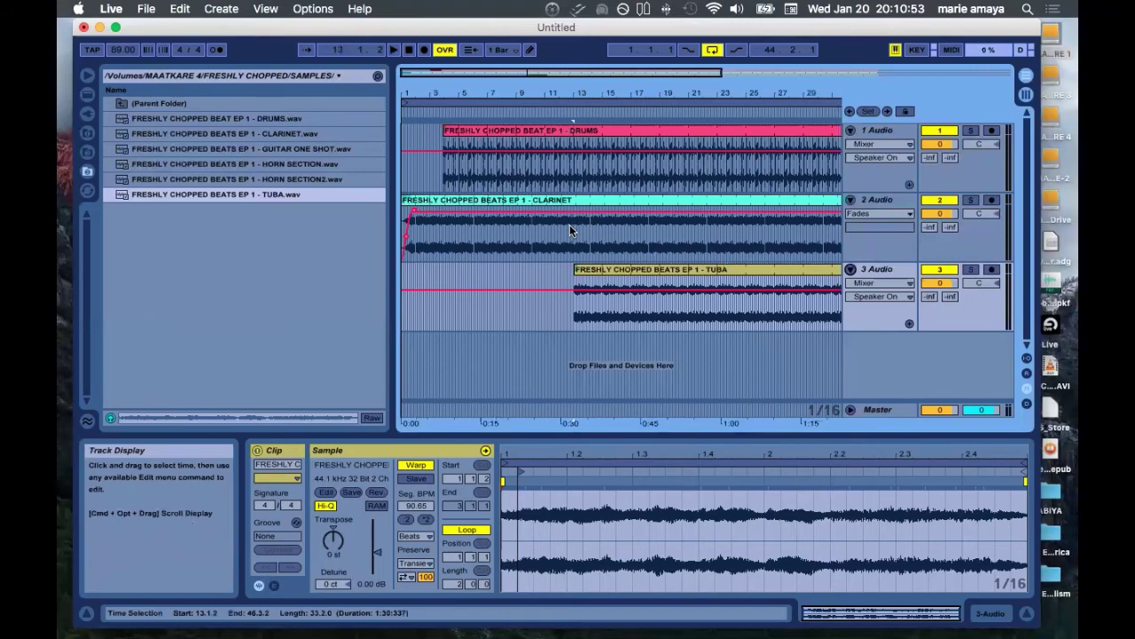
Extend the start of the drums clip back to bar 1.
click(569, 226)
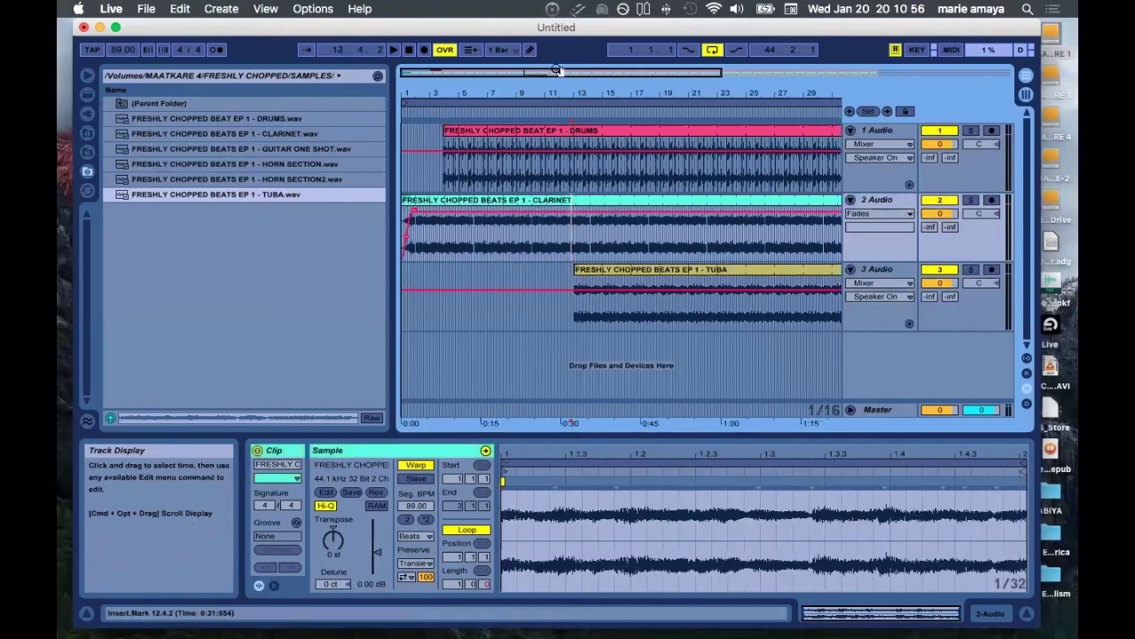
key(plus)
key(plus)
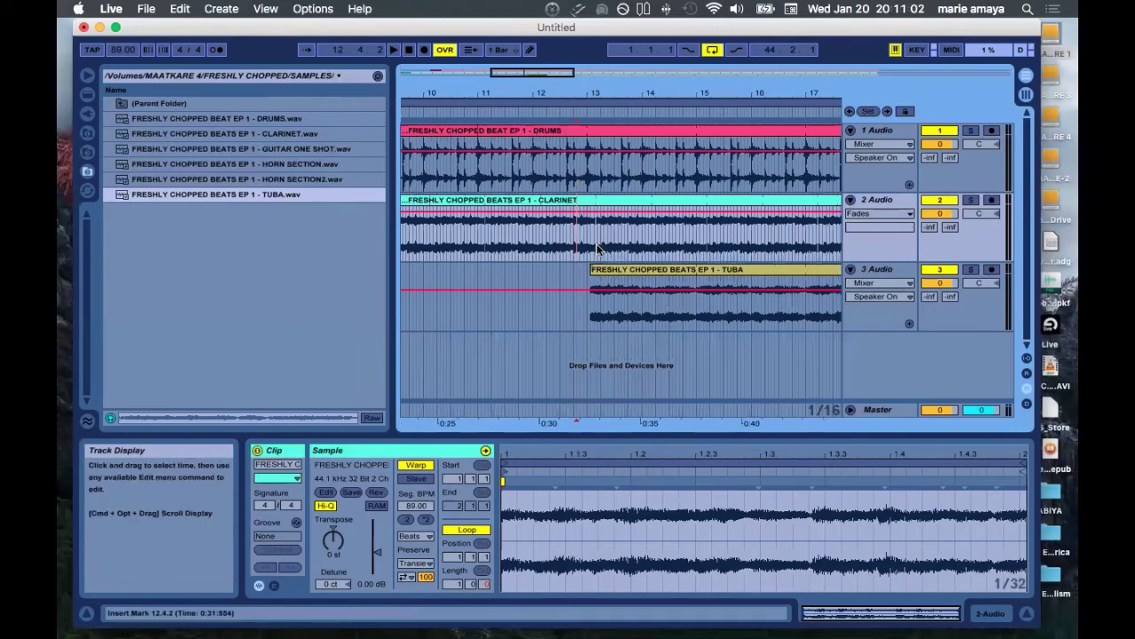
scroll(522, 285, left, 4)
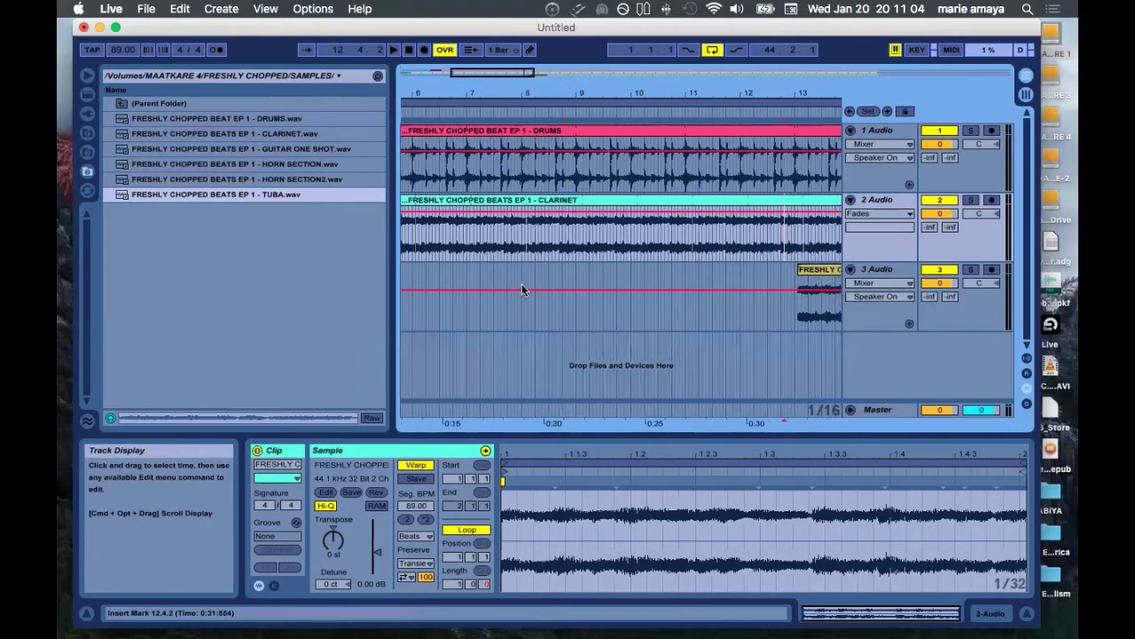
scroll(521, 289, left, 5)
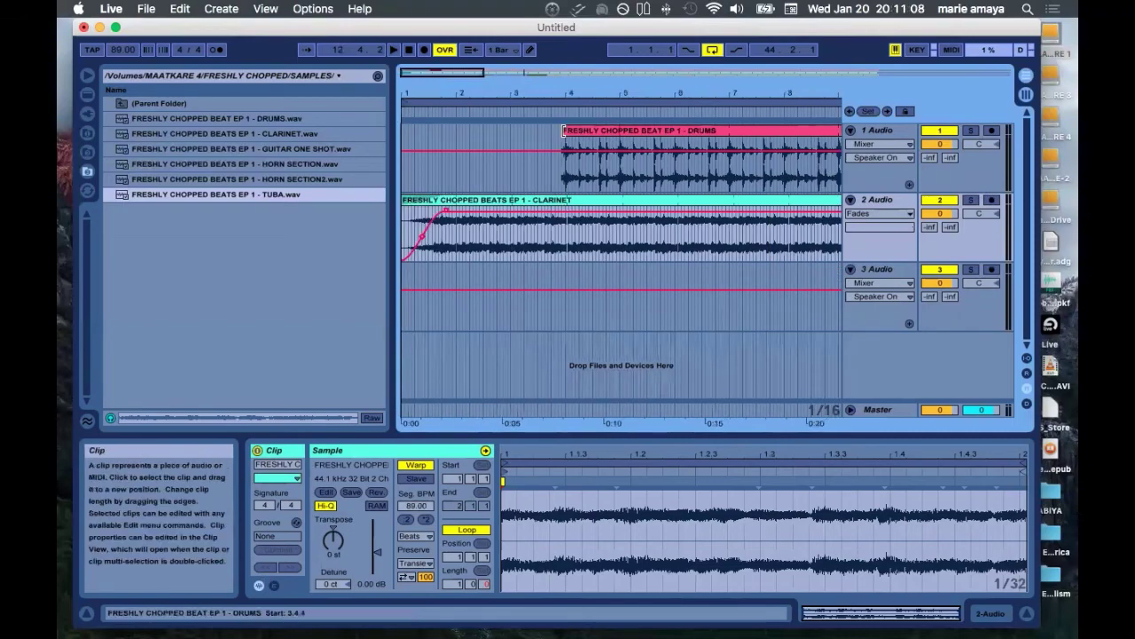
drag(563, 130, 298, 130)
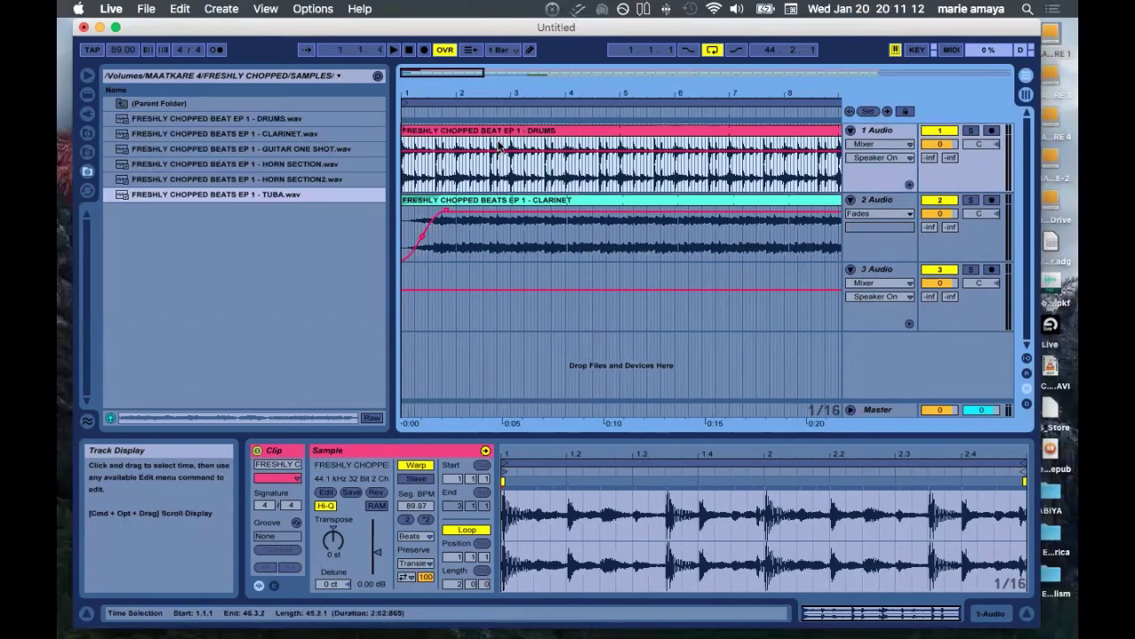
Make the drums clip the tempo master and play the arrangement from the start.
click(521, 200)
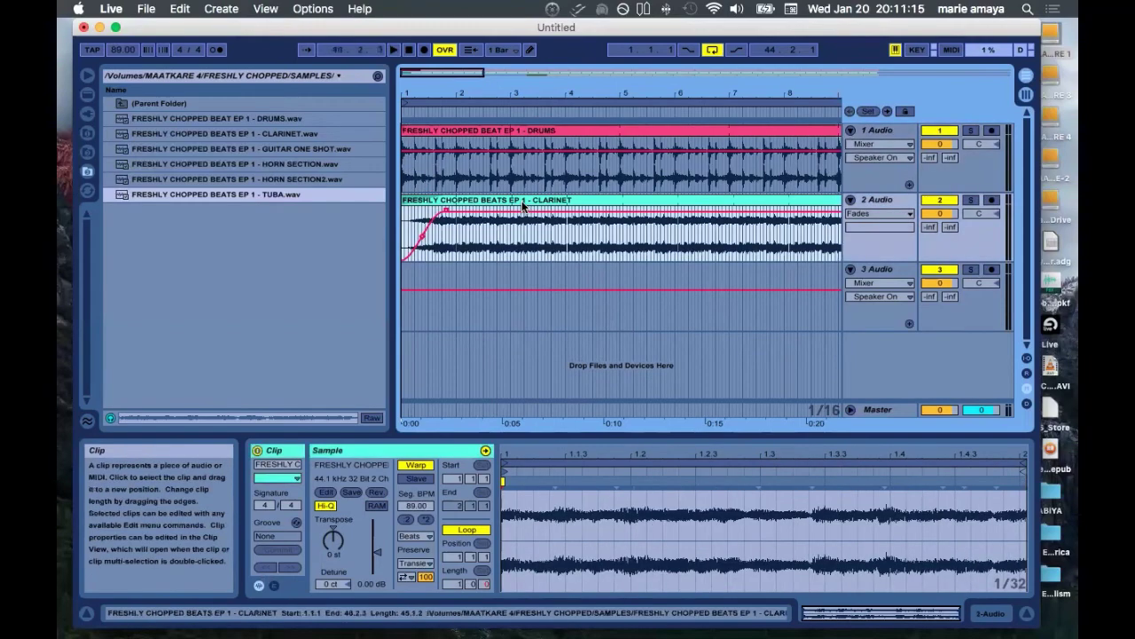
click(514, 132)
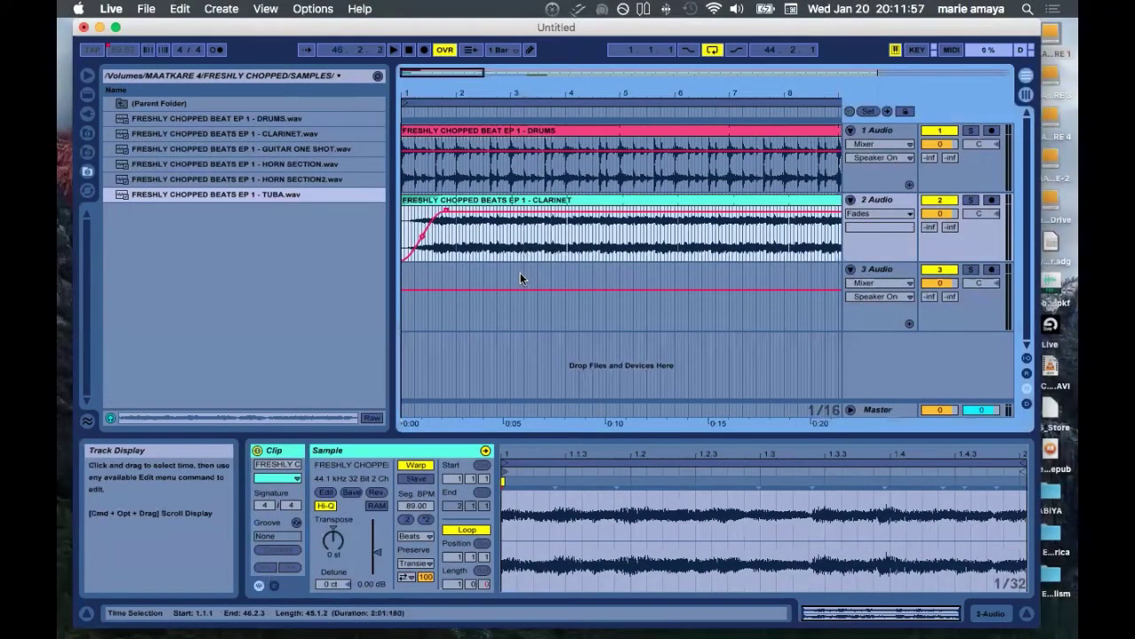
key(space)
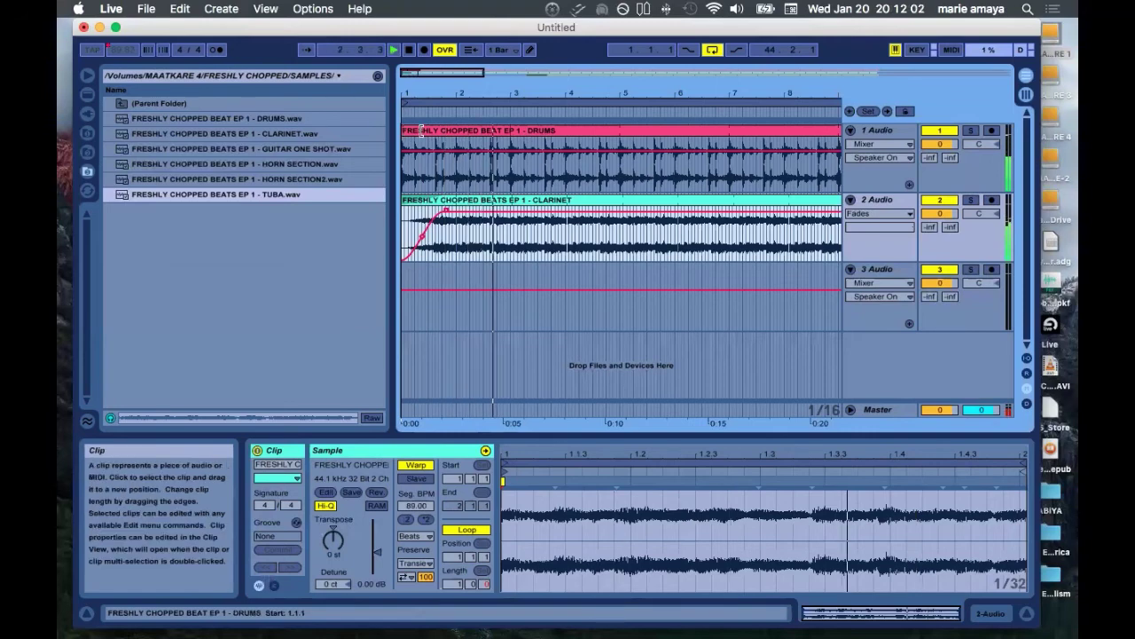
Trim the drums clip to start at bar 5 so the clarinet plays alone as an intro.
drag(568, 139, 621, 146)
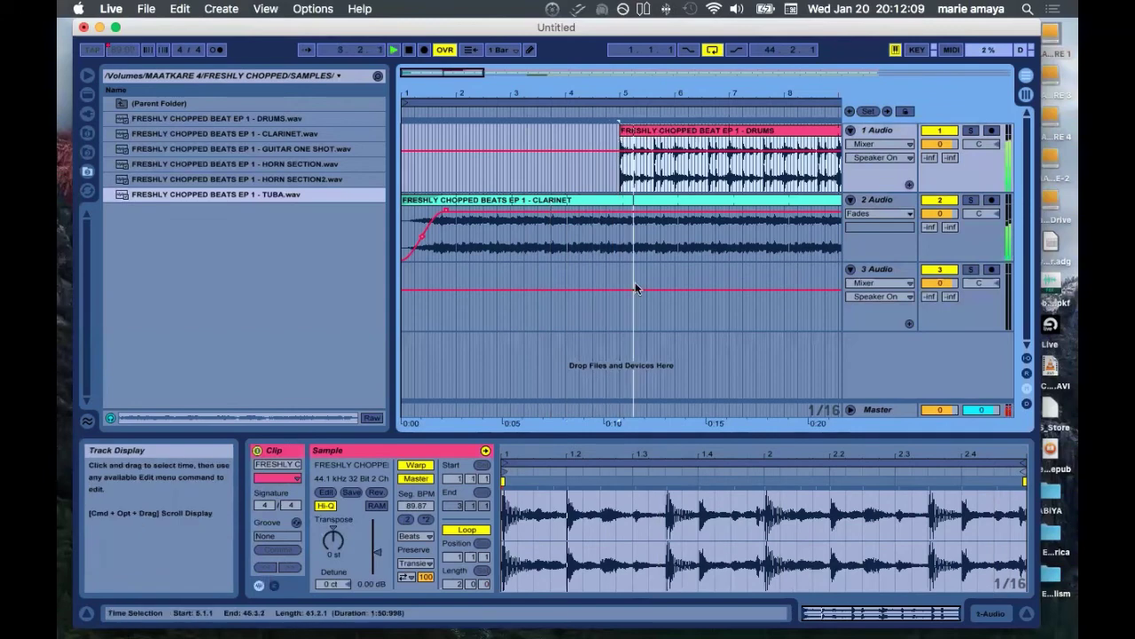
key(super+z)
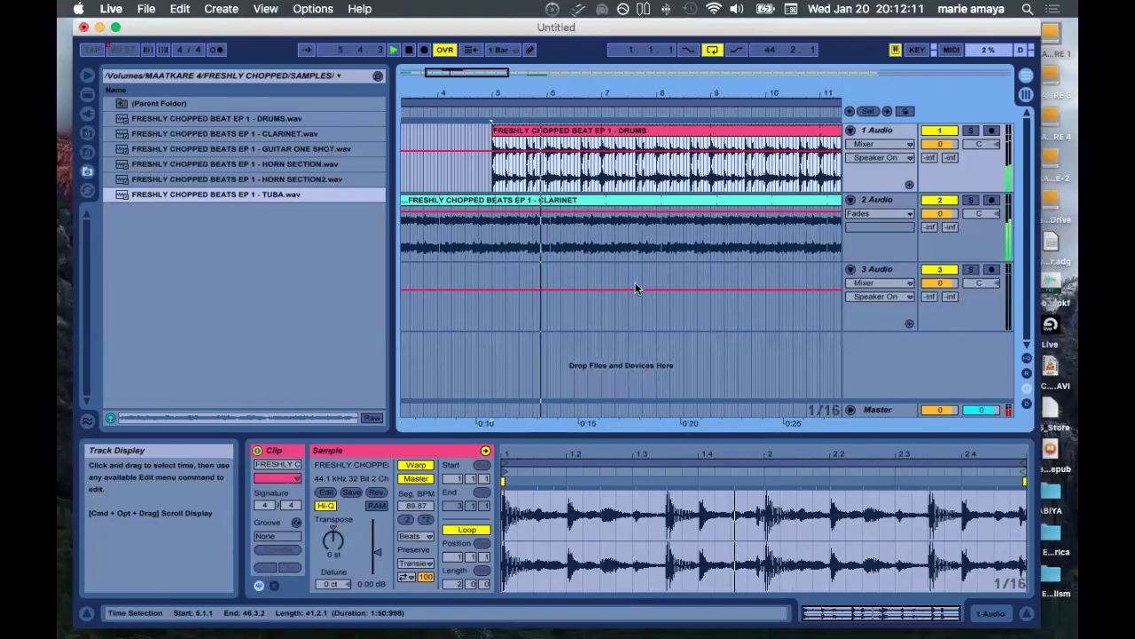
key(super+z)
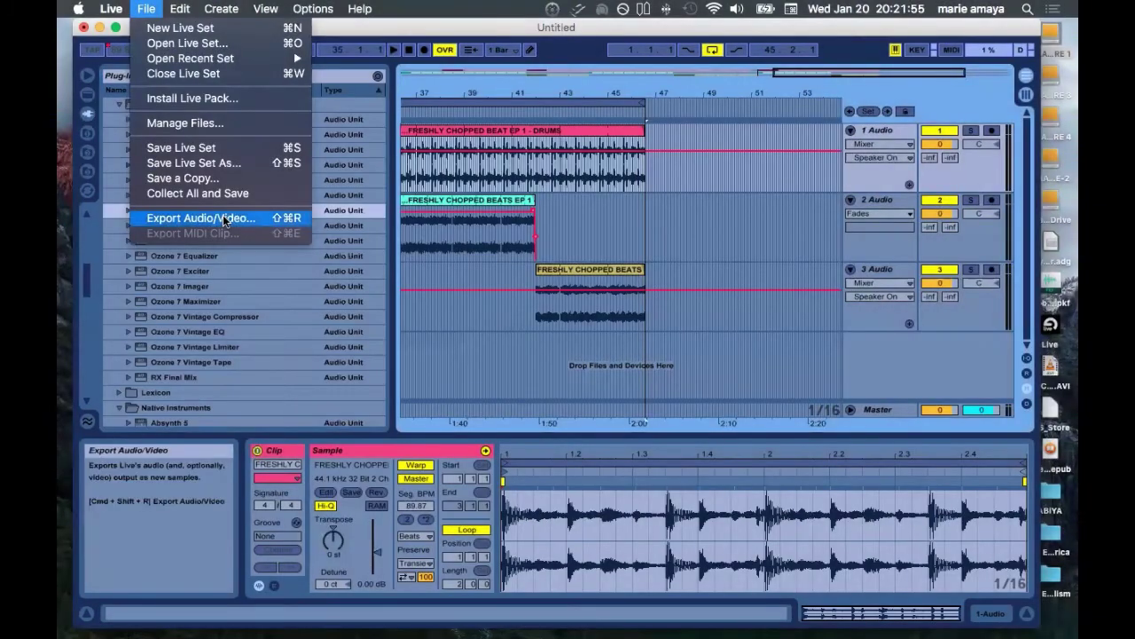
Export the master output as a 24-bit, 96000 Hz WAV named FRESHLY CHOPPED BEATS EP 1 in the RECORDINGS folder.
click(224, 218)
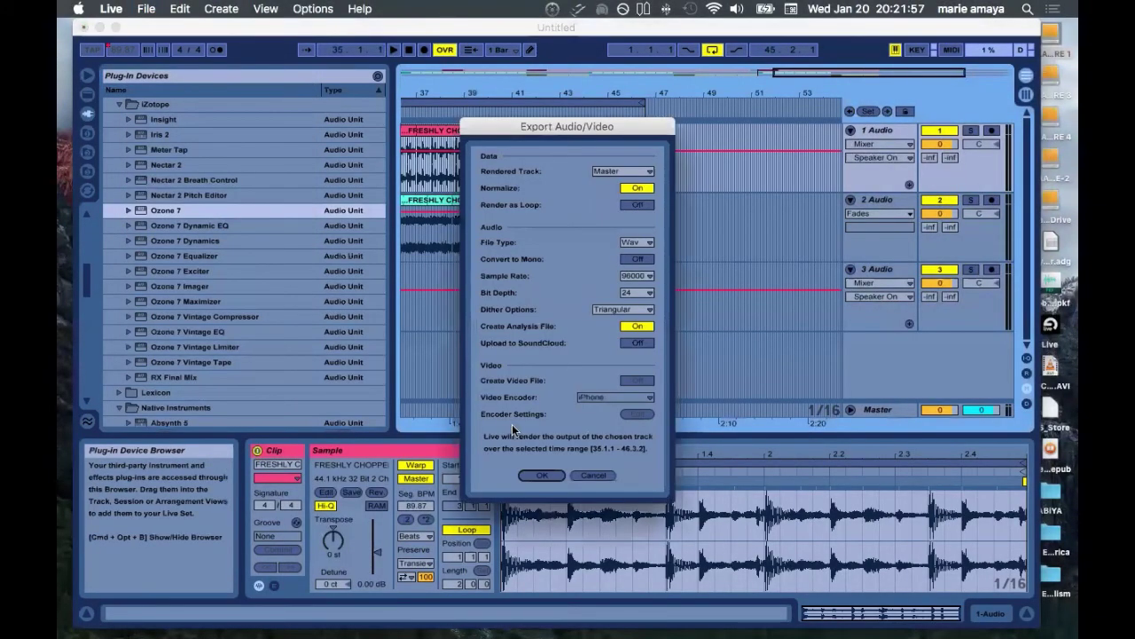
click(542, 476)
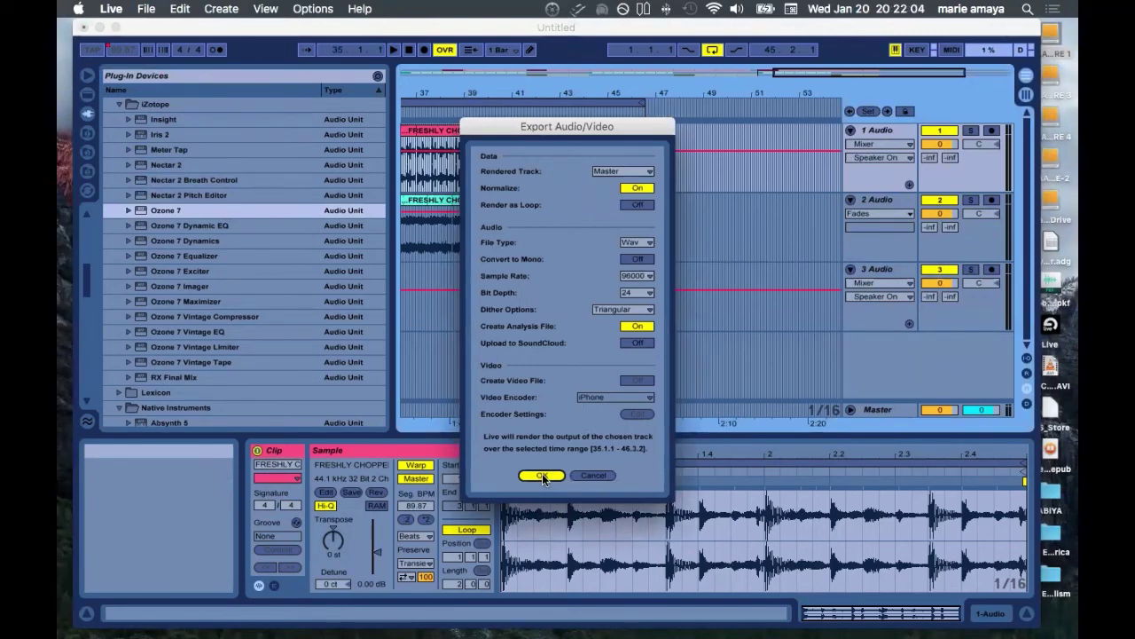
click(542, 475)
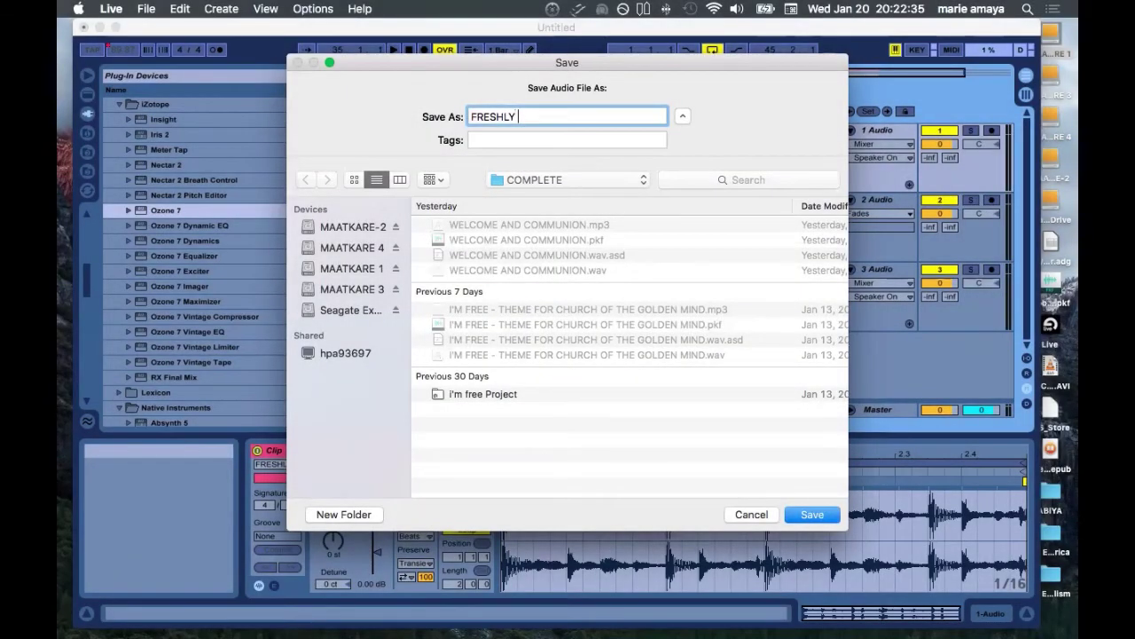
text(CHOPPED BEATS EP 1)
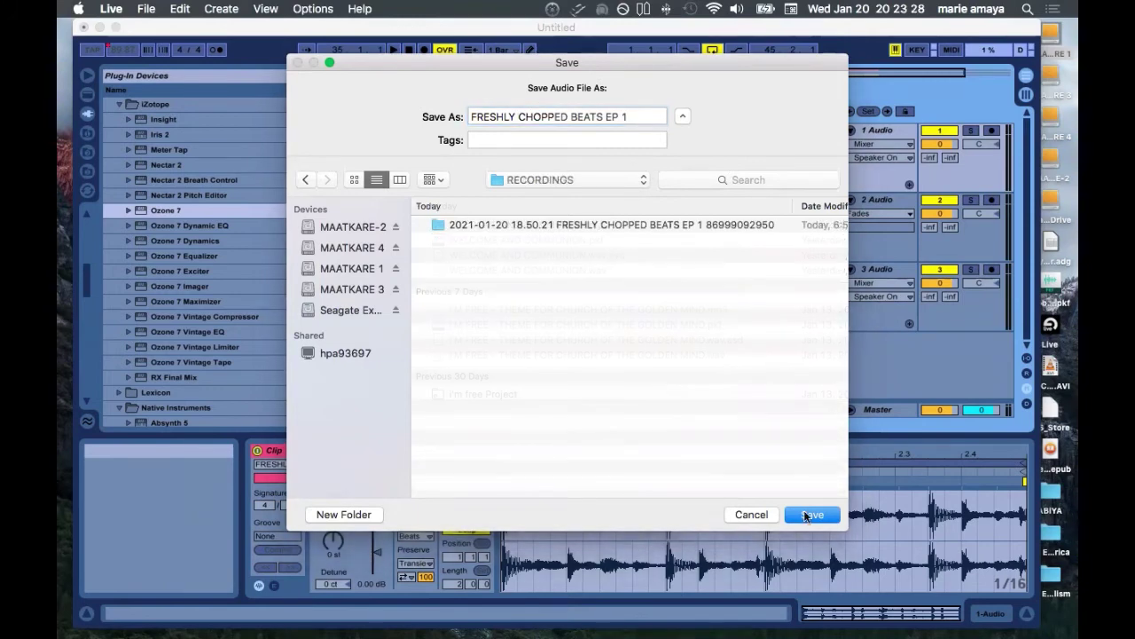
click(807, 514)
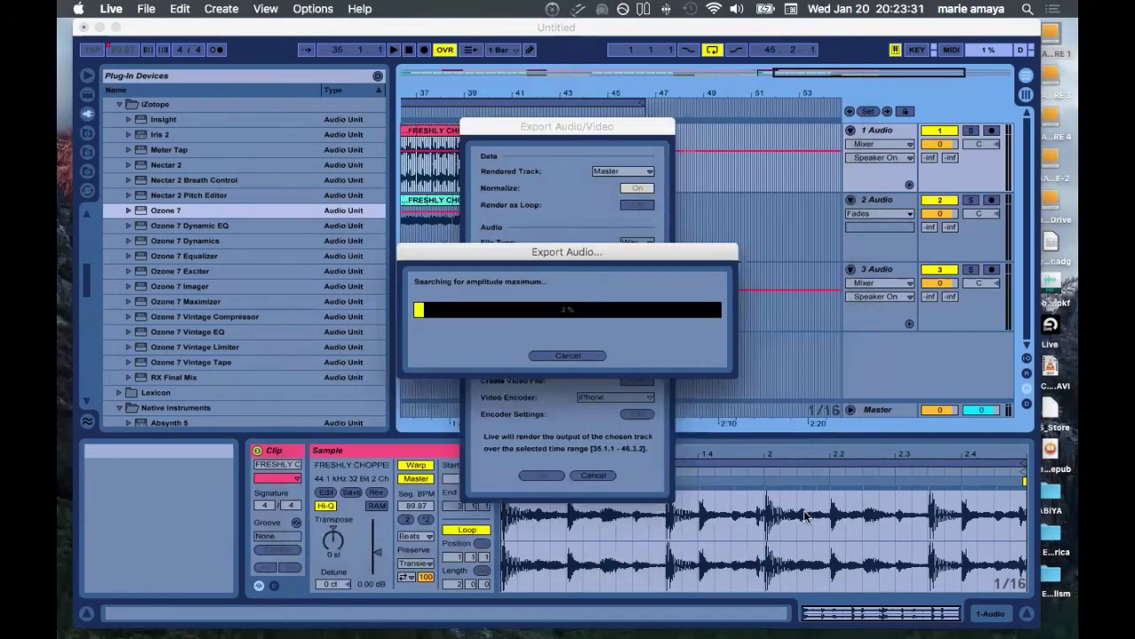